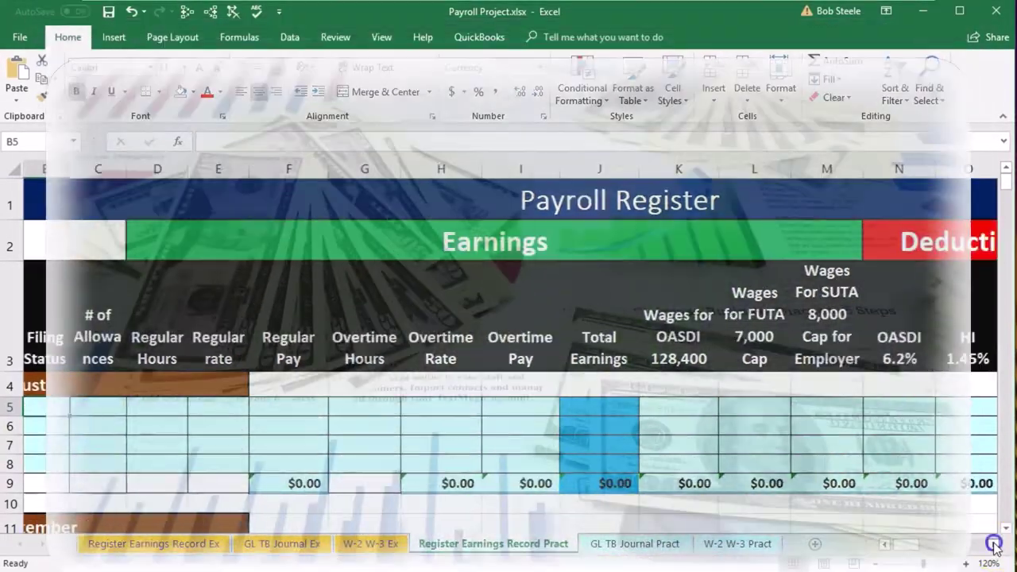
Look through the payroll register's columns from earnings through deductions, net paid and employer taxes, and return to the employee names
click(993, 546)
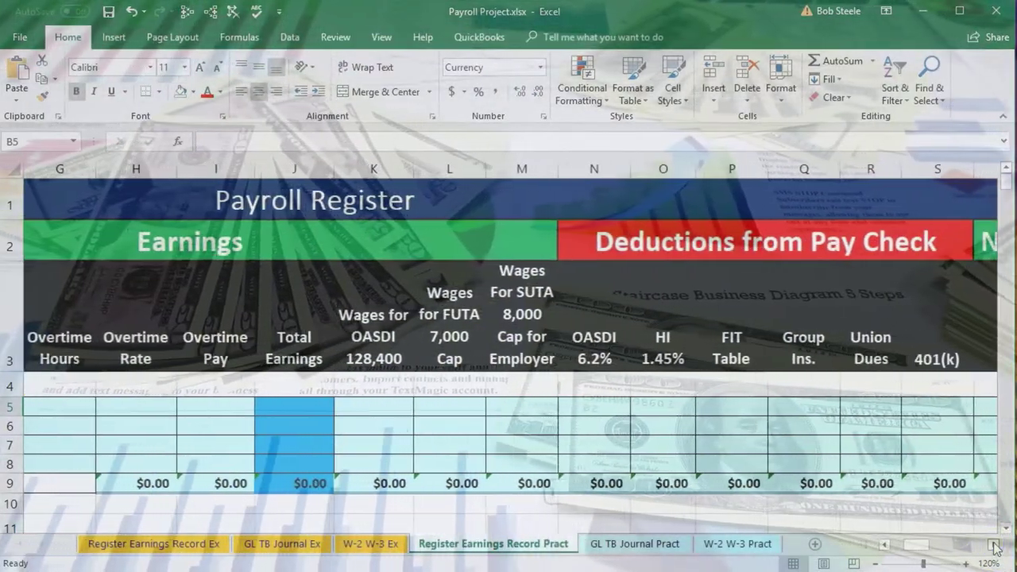
click(993, 546)
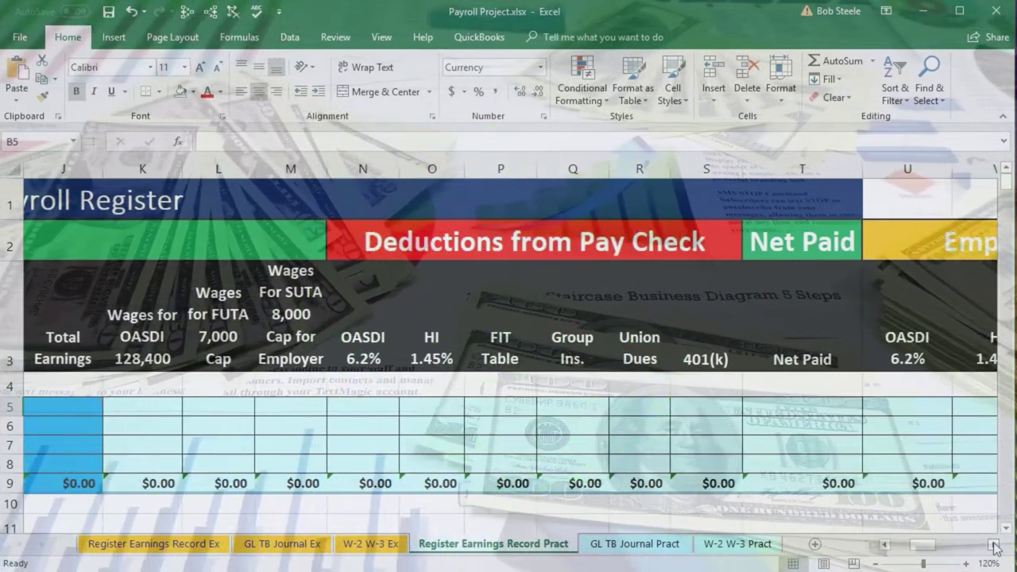
click(993, 545)
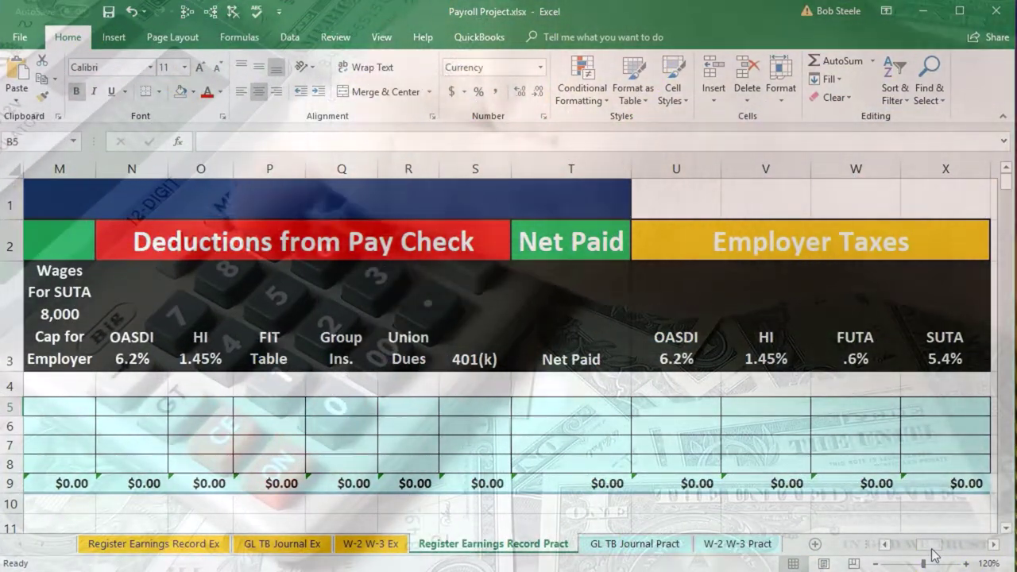
scroll(508, 350, left, 6)
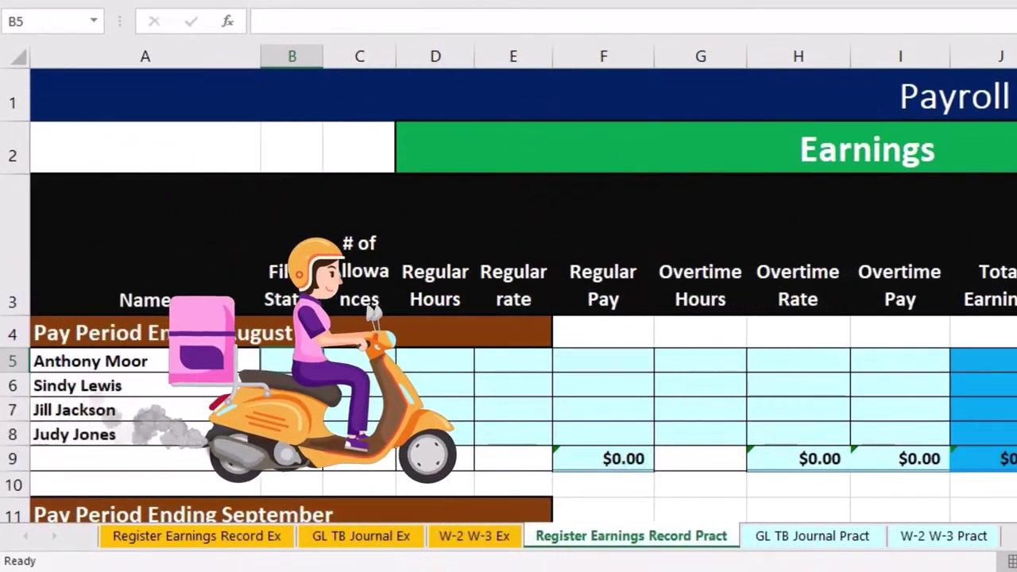
Review the 2018 W-4 form's filing status and allowance fields for the first employee, and return to the payroll workbook
click(205, 363)
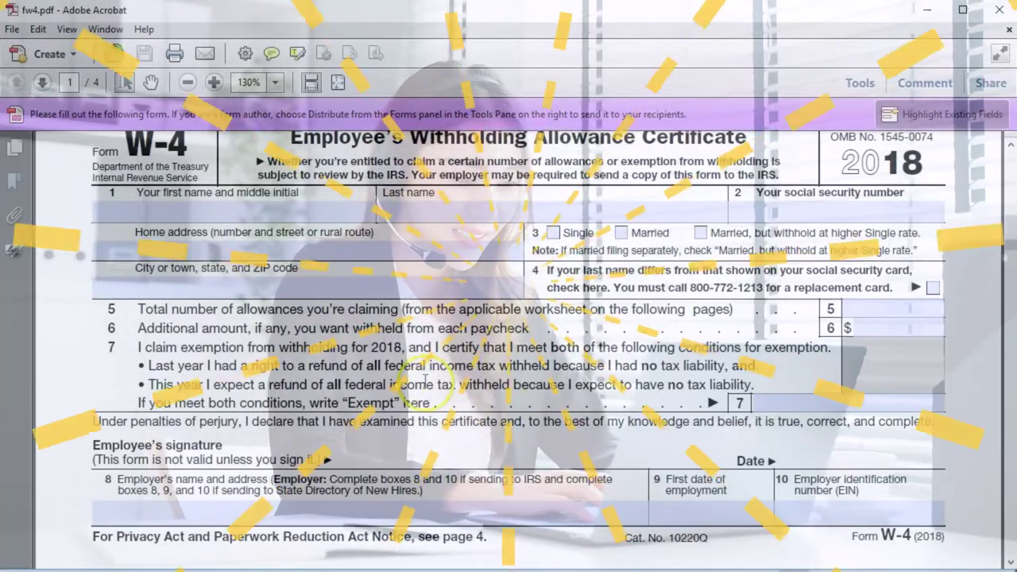
click(287, 274)
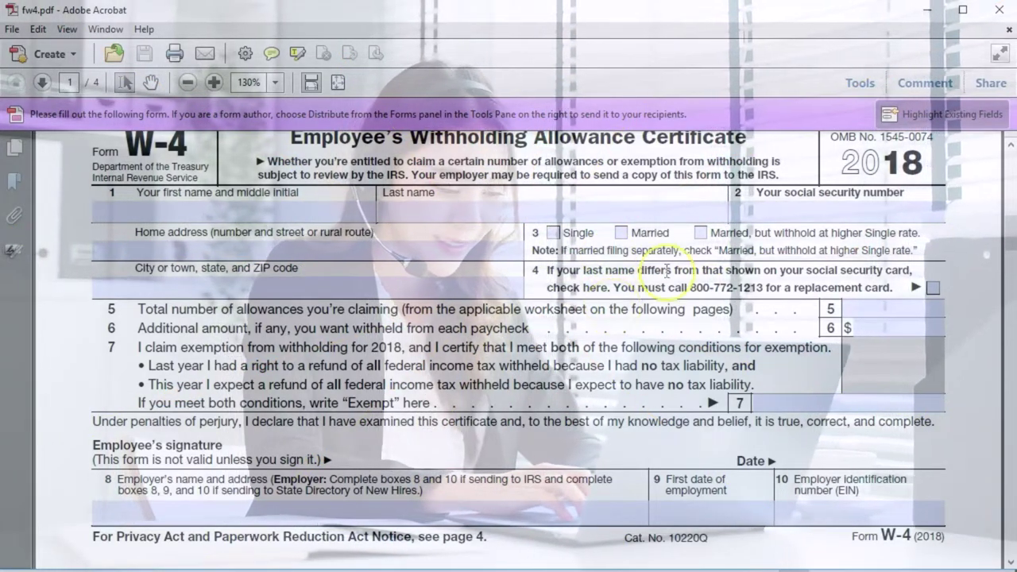
click(928, 11)
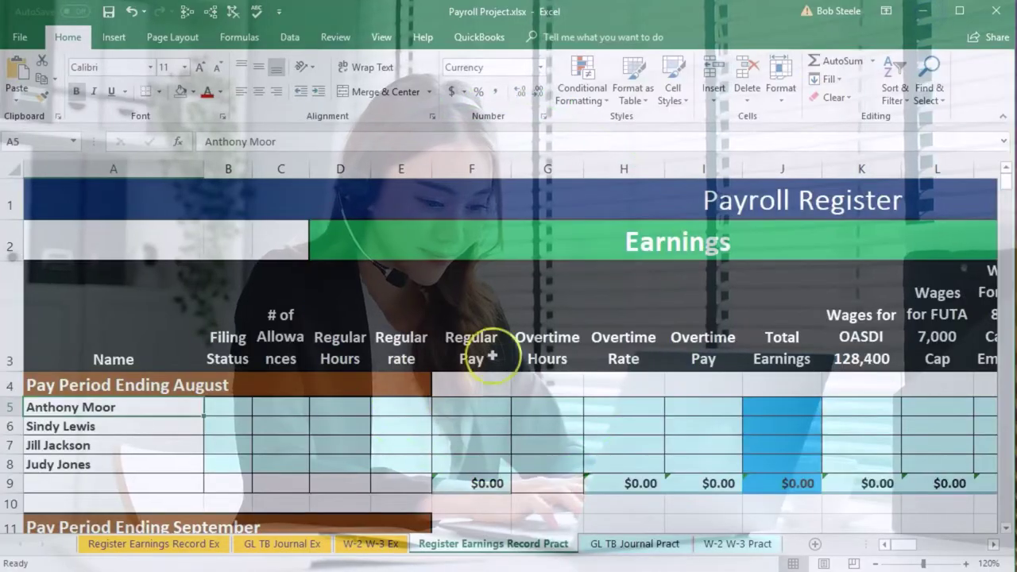
For the first employee in the August pay period (row 5), enter filing status M, 4 allowances and 161 regular hours
click(242, 410)
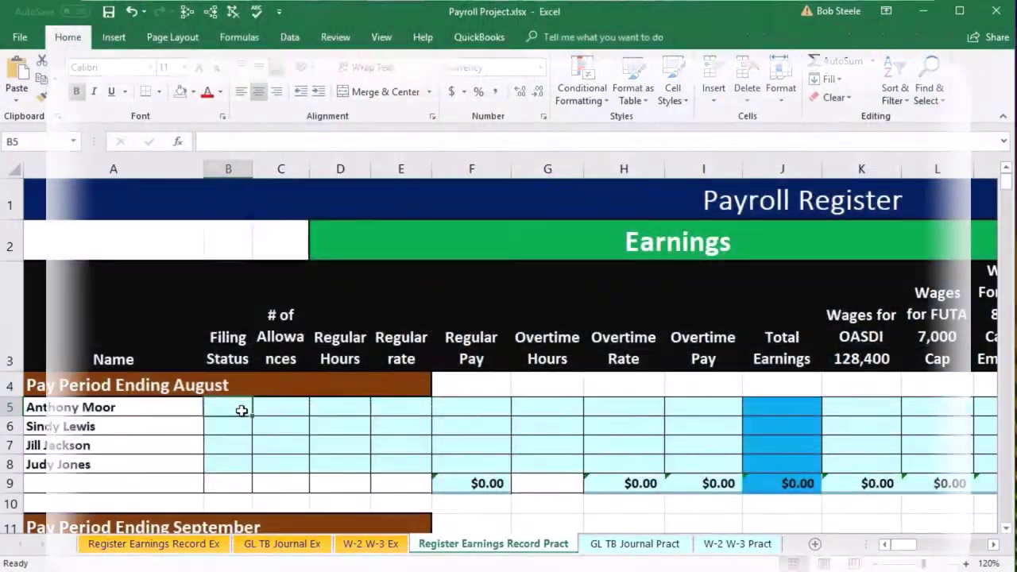
text(M)
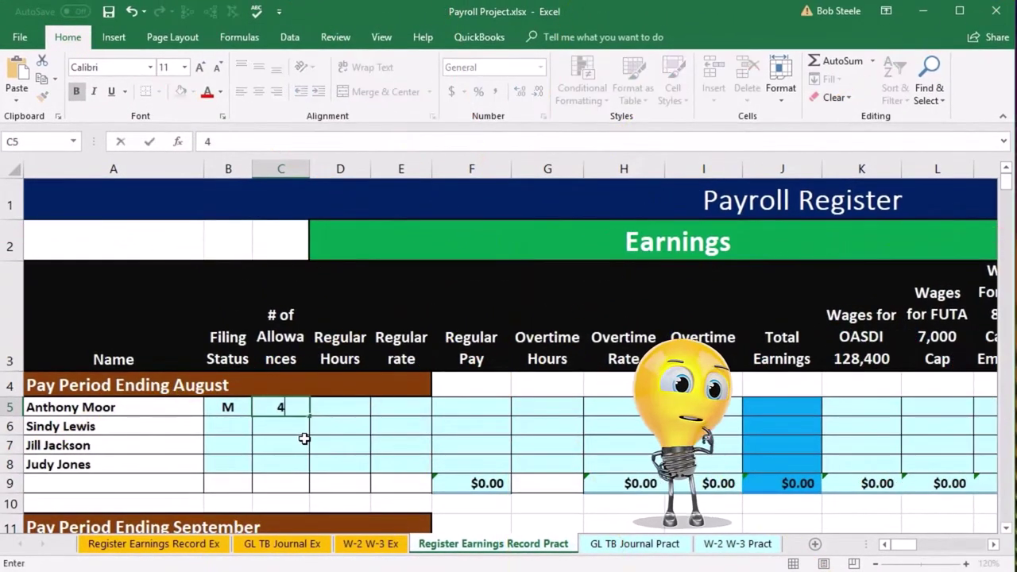
key(Tab)
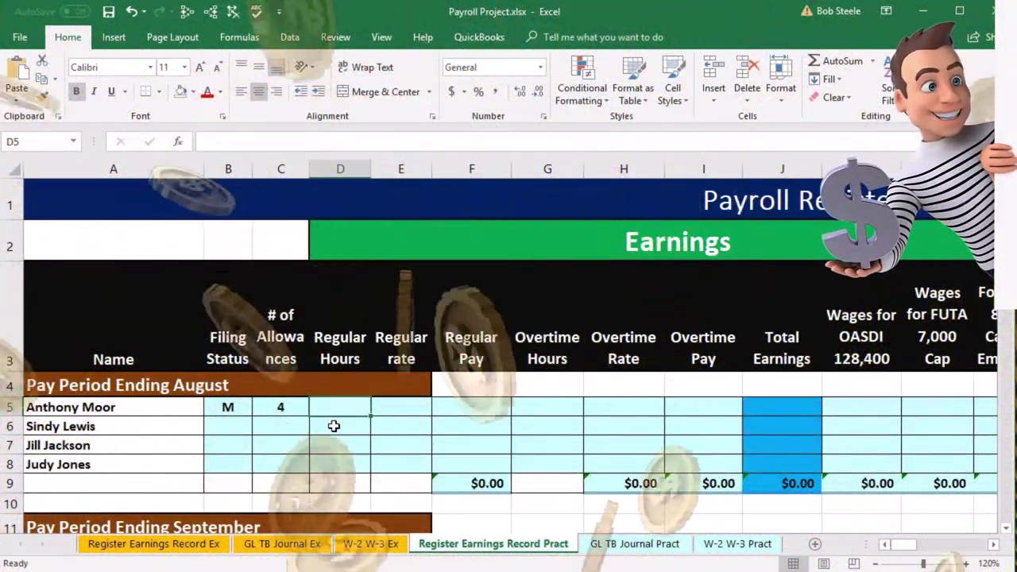
text(161)
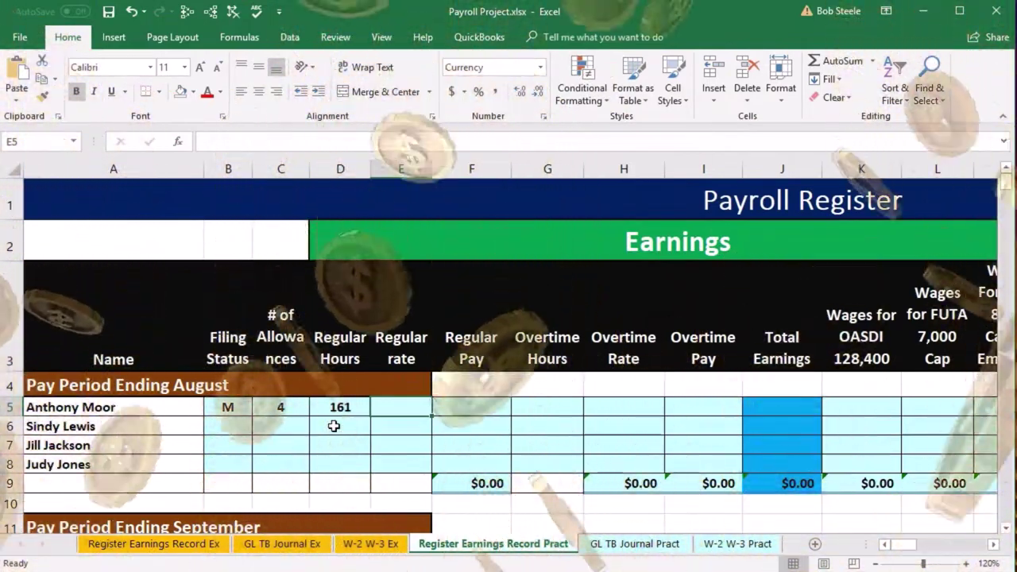
Set the first employee's regular rate for August to 25 in cell E5
click(340, 334)
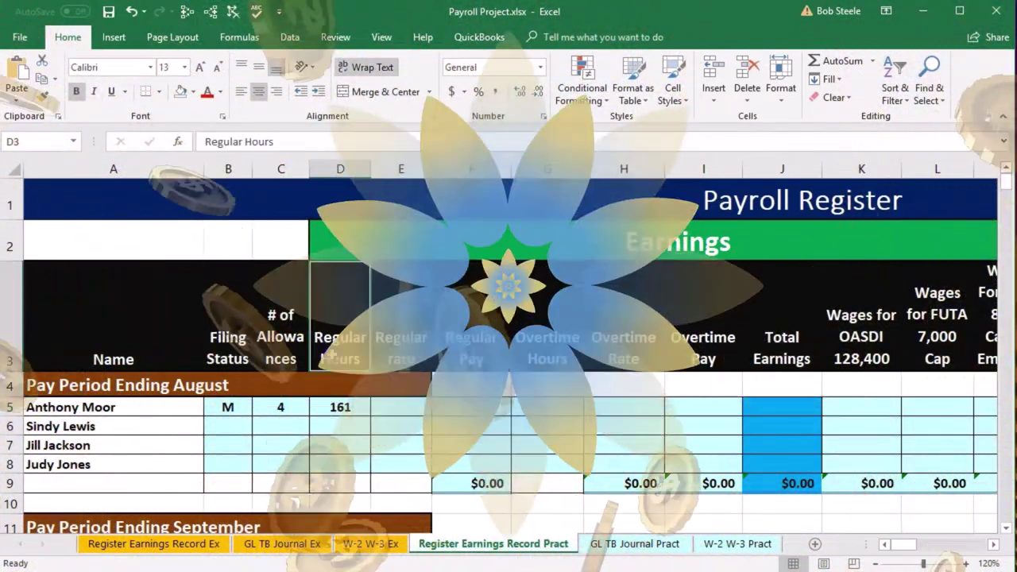
click(556, 345)
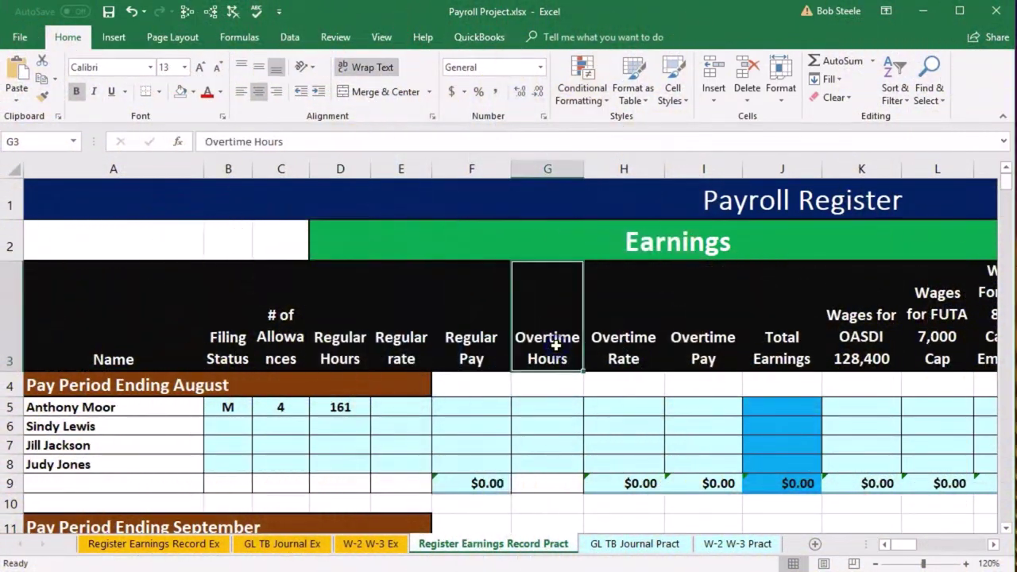
click(345, 407)
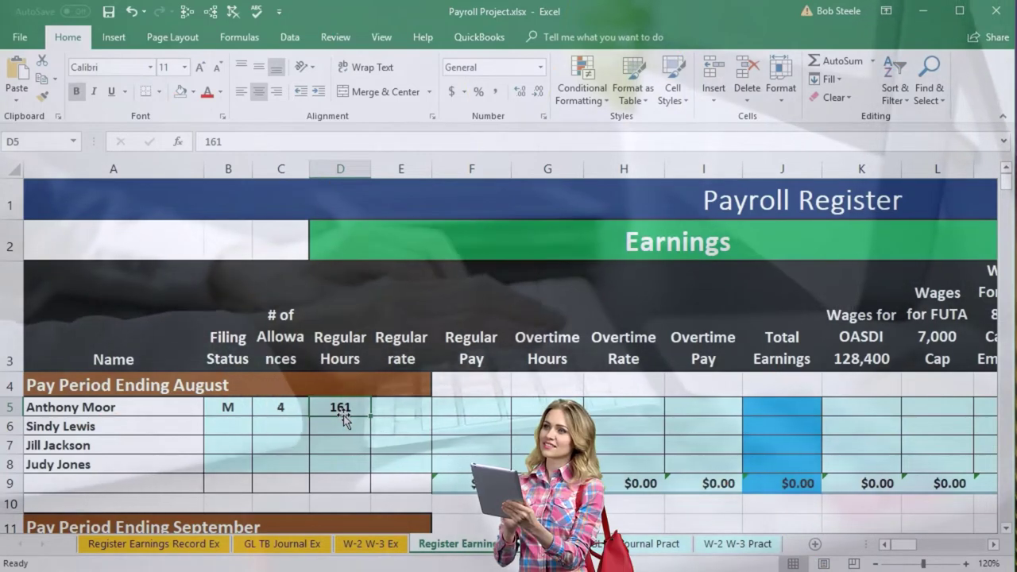
click(398, 408)
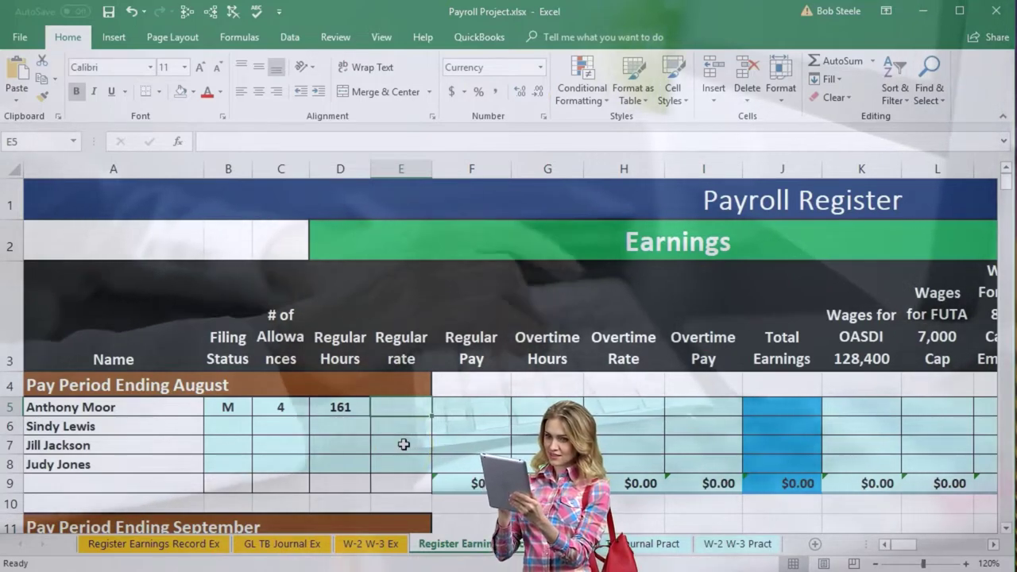
text(25)
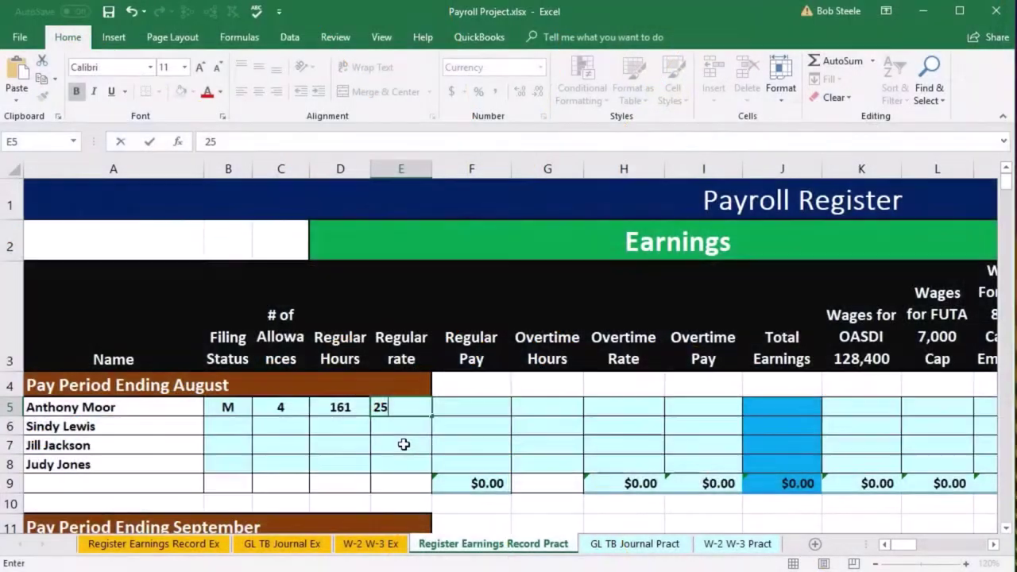
key(Tab)
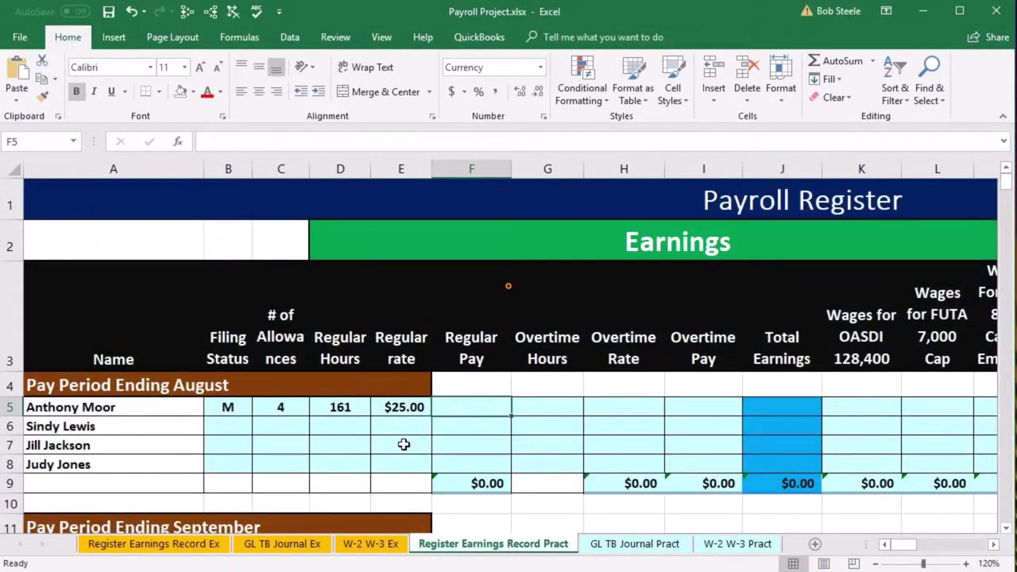
Multiply 161 regular hours by the 25 rate in Calculator to check the regular pay, and close Calculator
key(XF86Calculator)
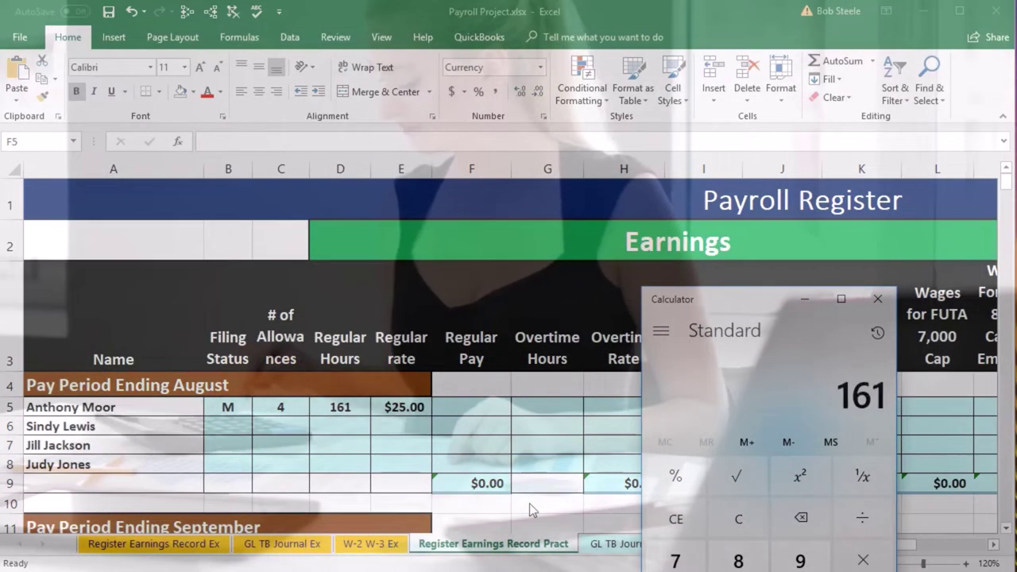
key(asterisk)
text(2)
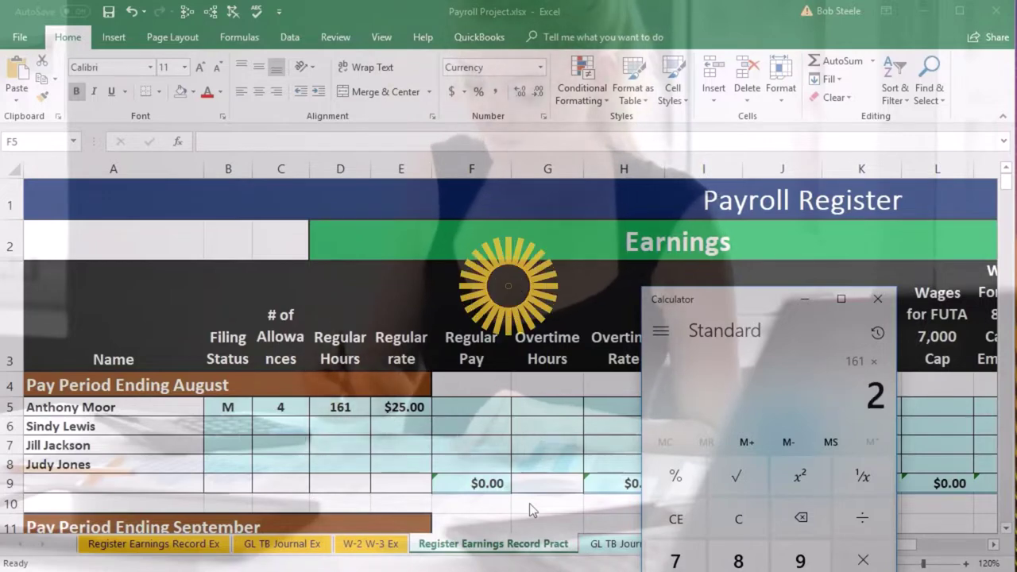
text(5)
key(Return)
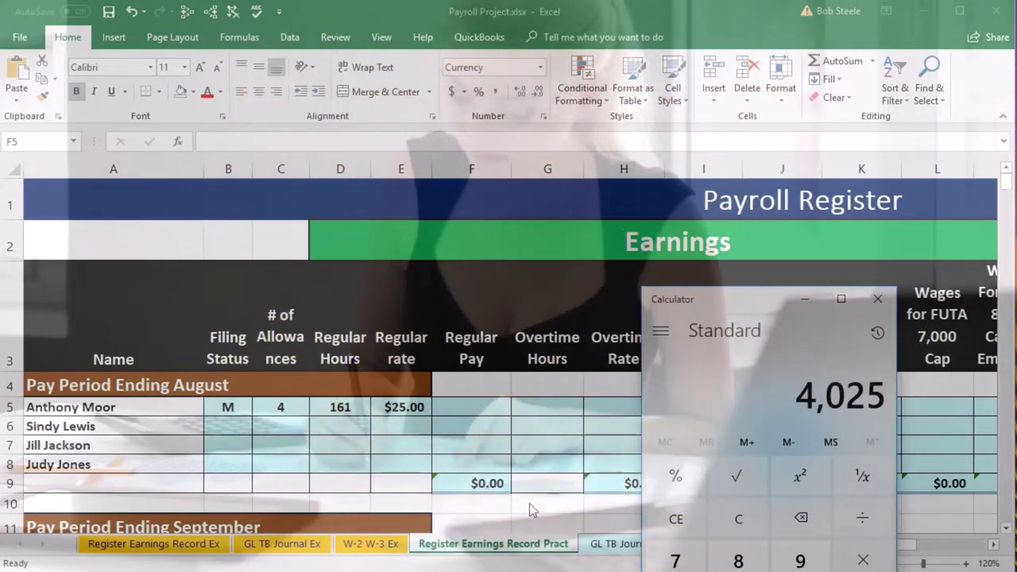
click(854, 312)
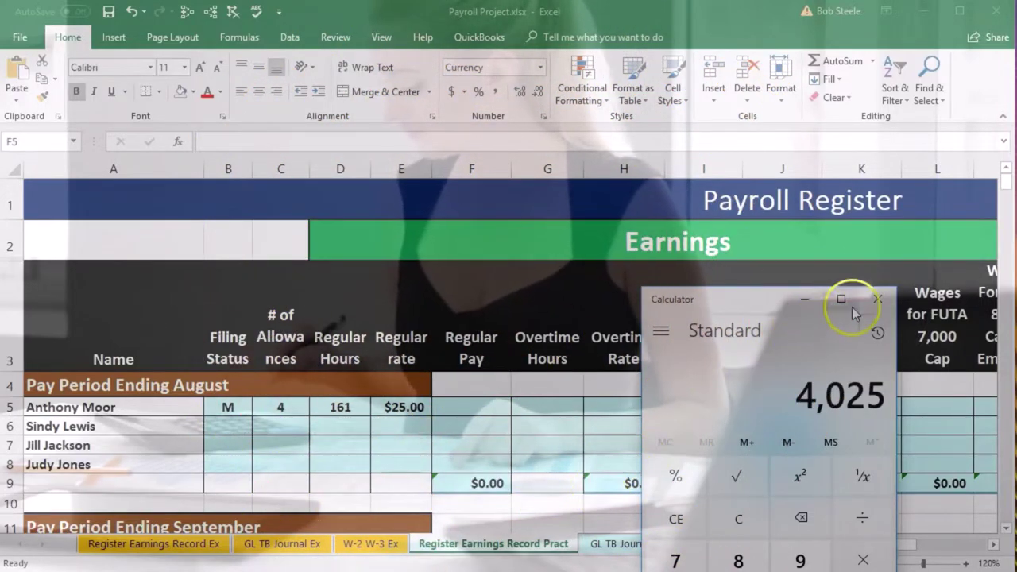
click(877, 298)
Compute the first employee's regular pay in F5 with the formula =D5*E5
click(482, 409)
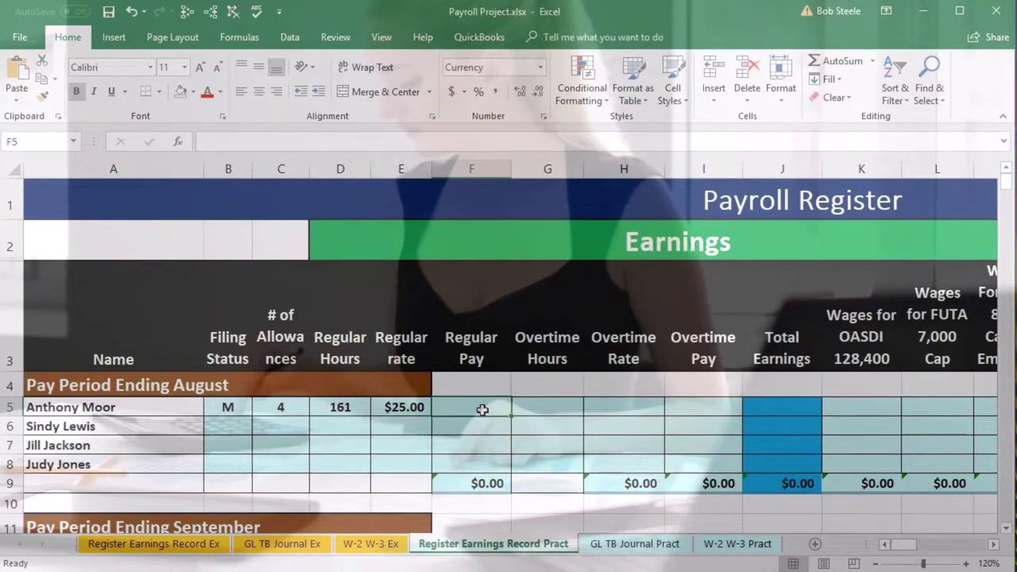
text(=)
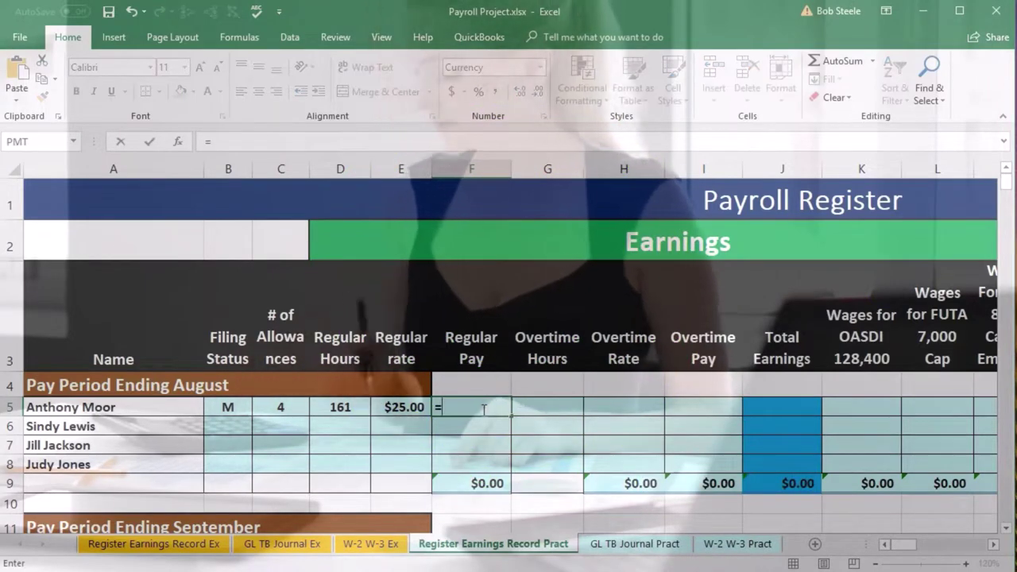
click(342, 409)
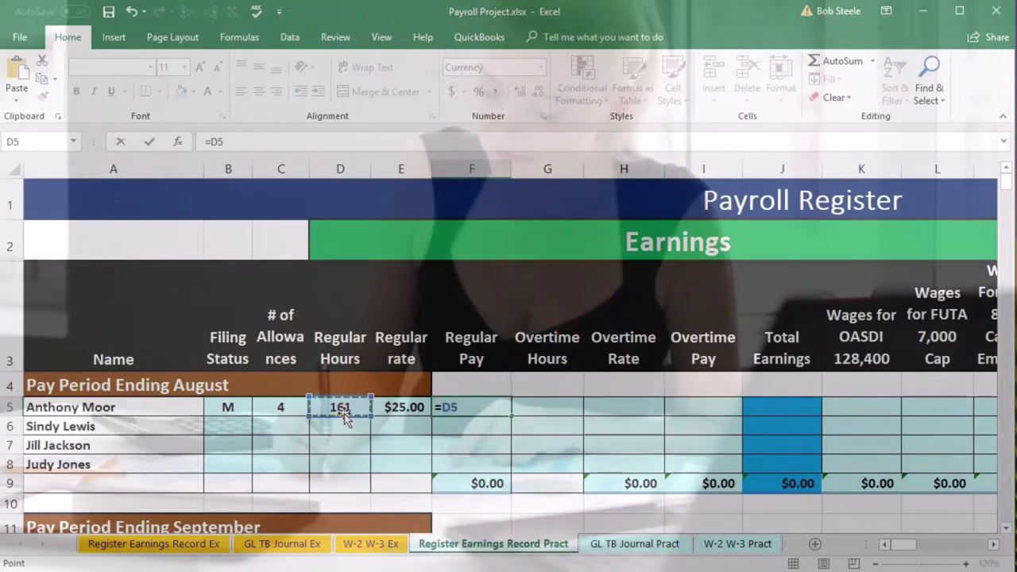
text(*)
click(401, 402)
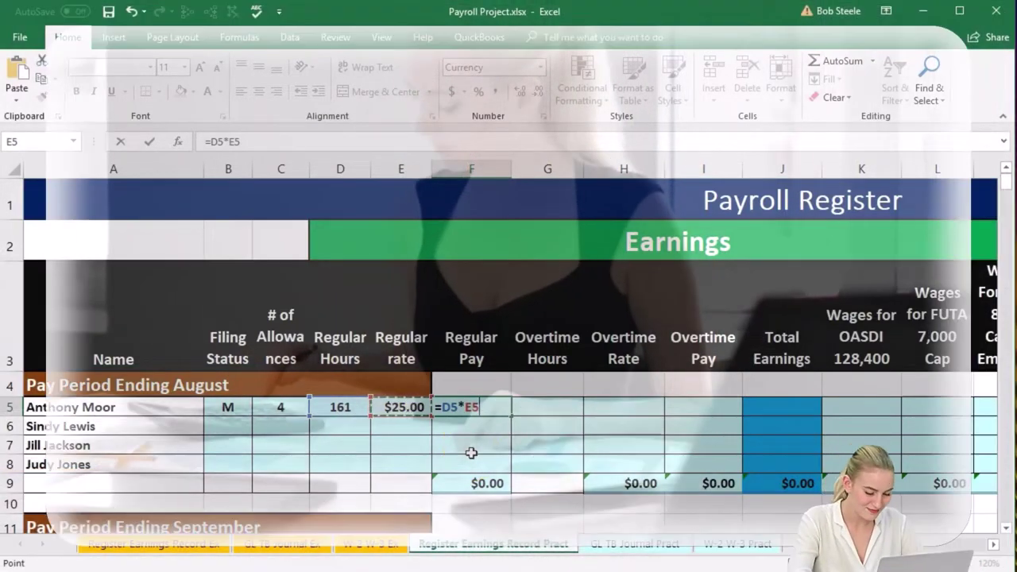
key(Tab)
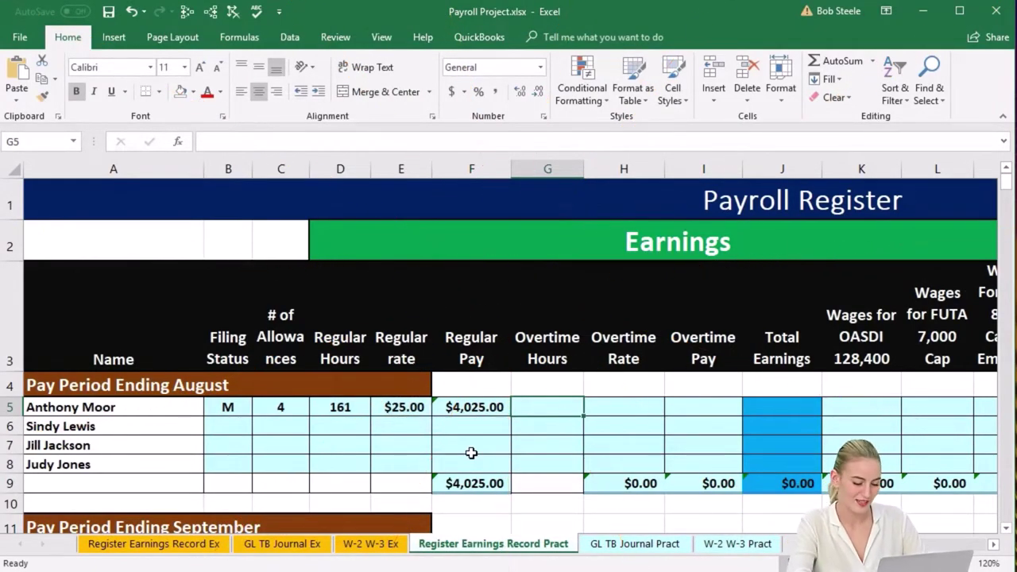
Check the regular pay formula against its hours, and enter 1 overtime hour for the first employee in G5
click(463, 406)
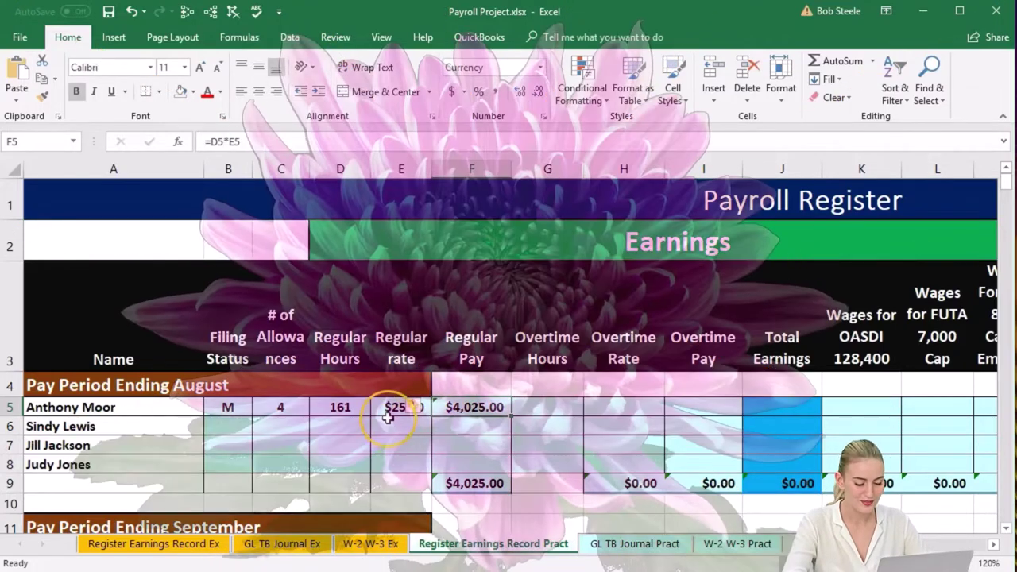
click(341, 408)
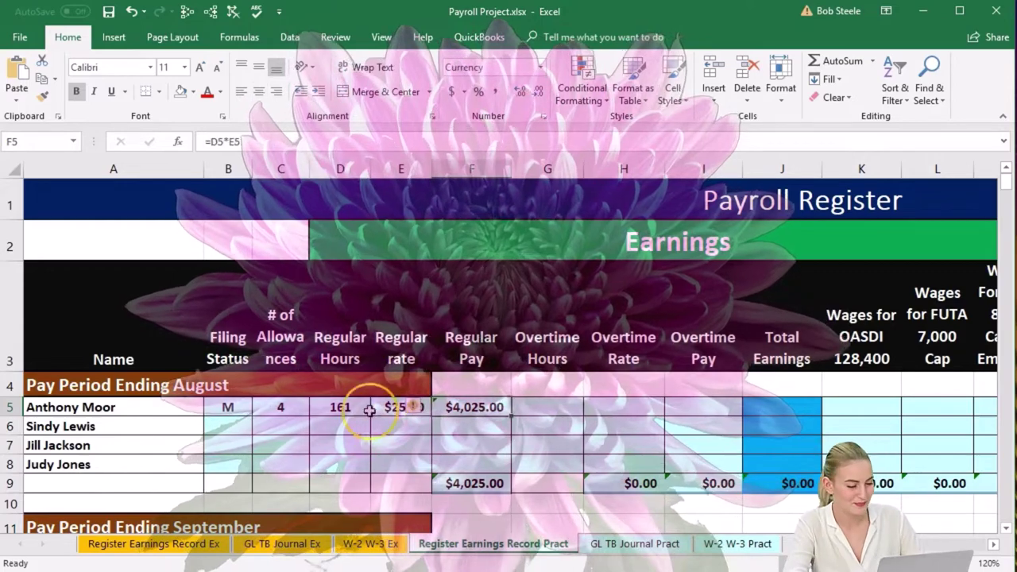
click(366, 409)
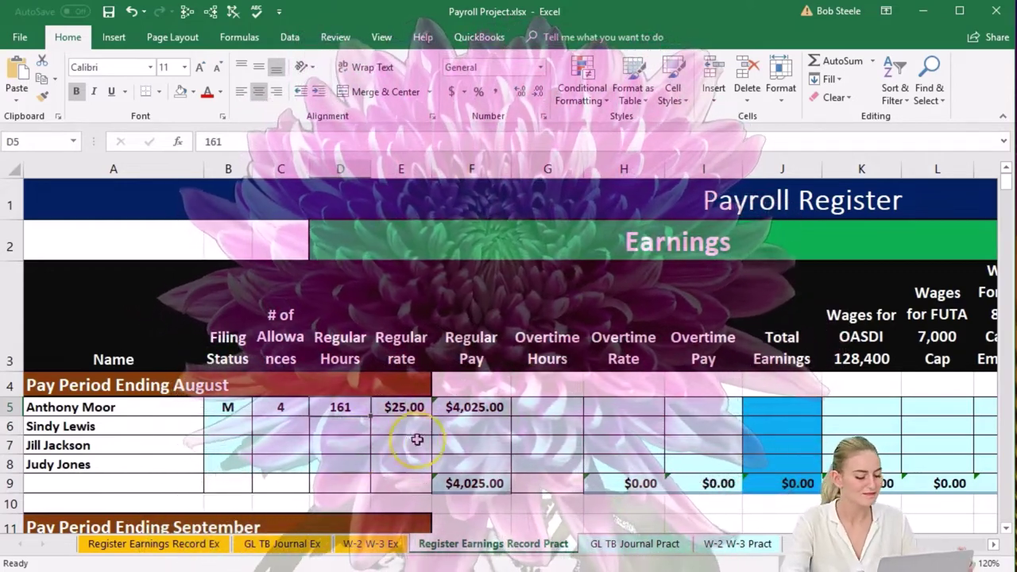
click(536, 413)
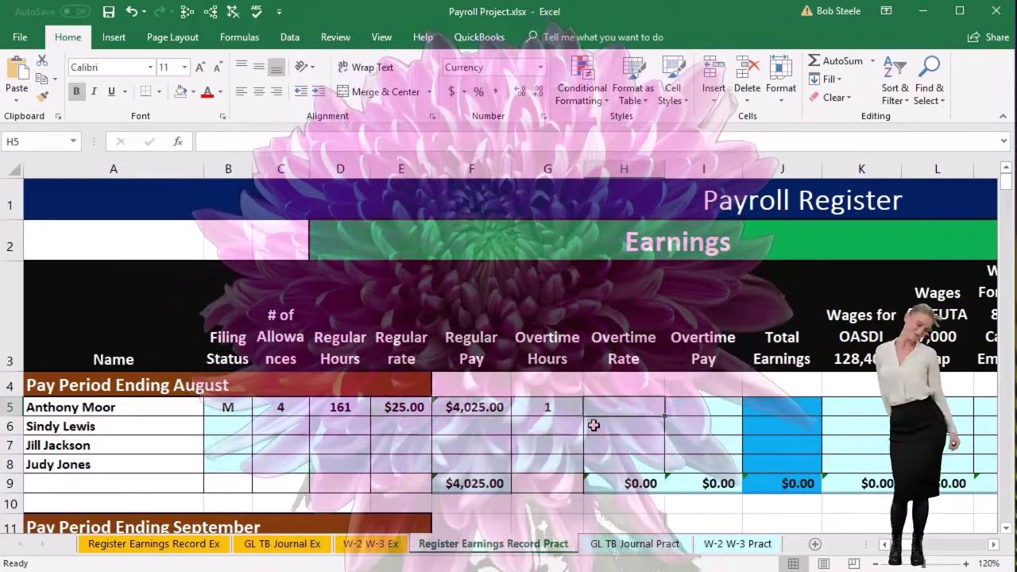
Calculate the overtime premium in Calculator as 25 times .5
key(XF86Calculator)
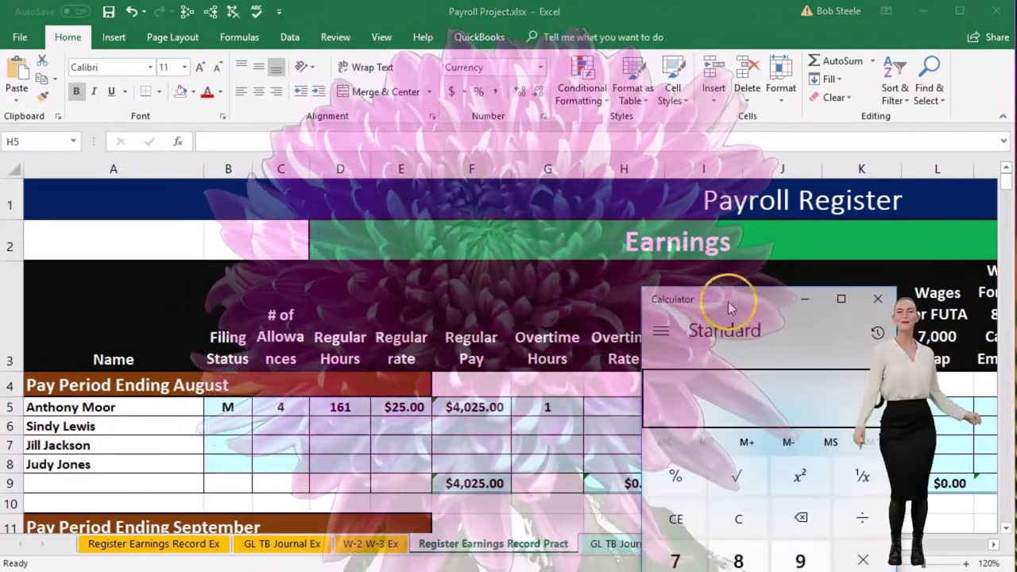
drag(731, 308, 679, 287)
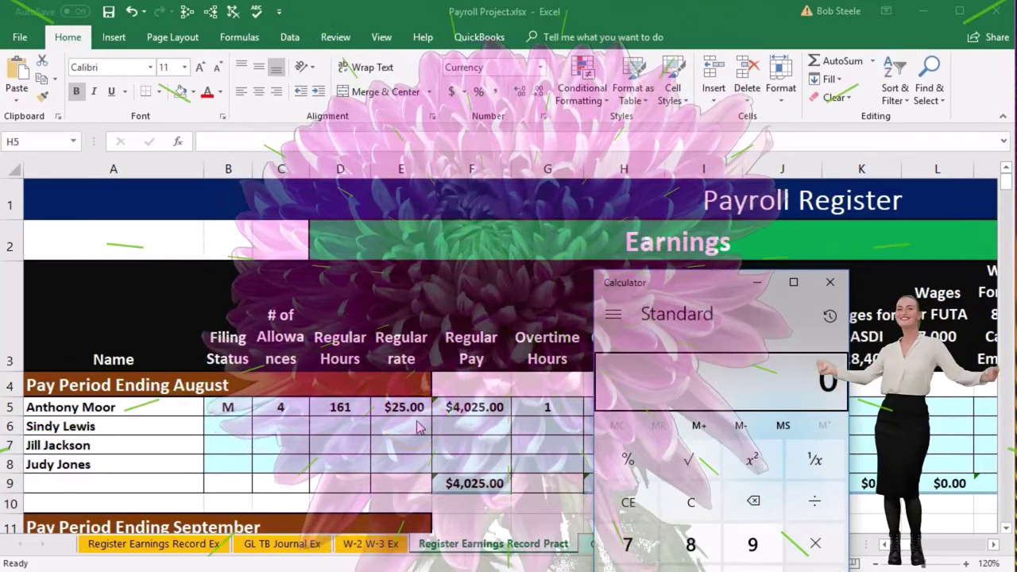
text(2)
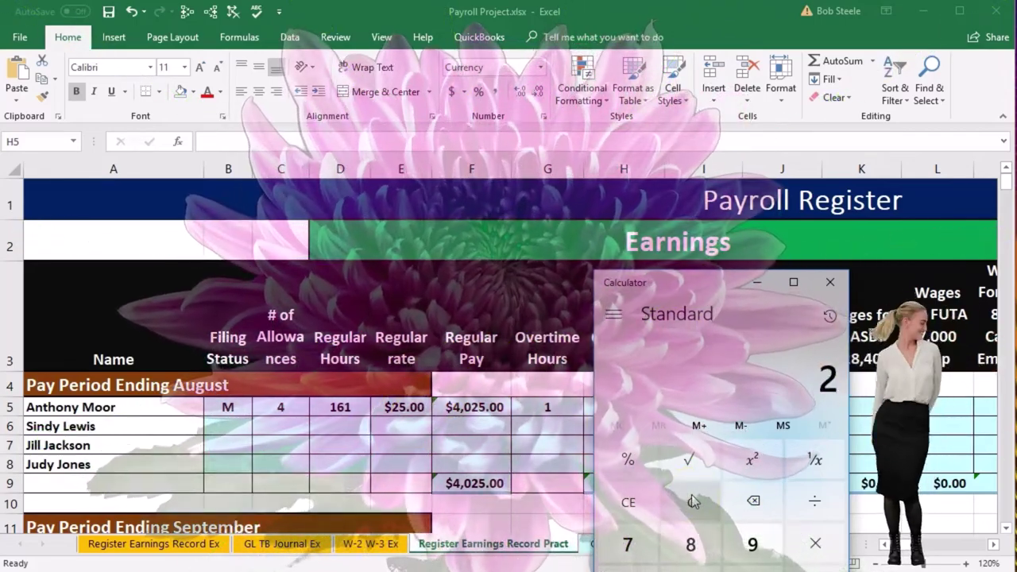
text(5*.5)
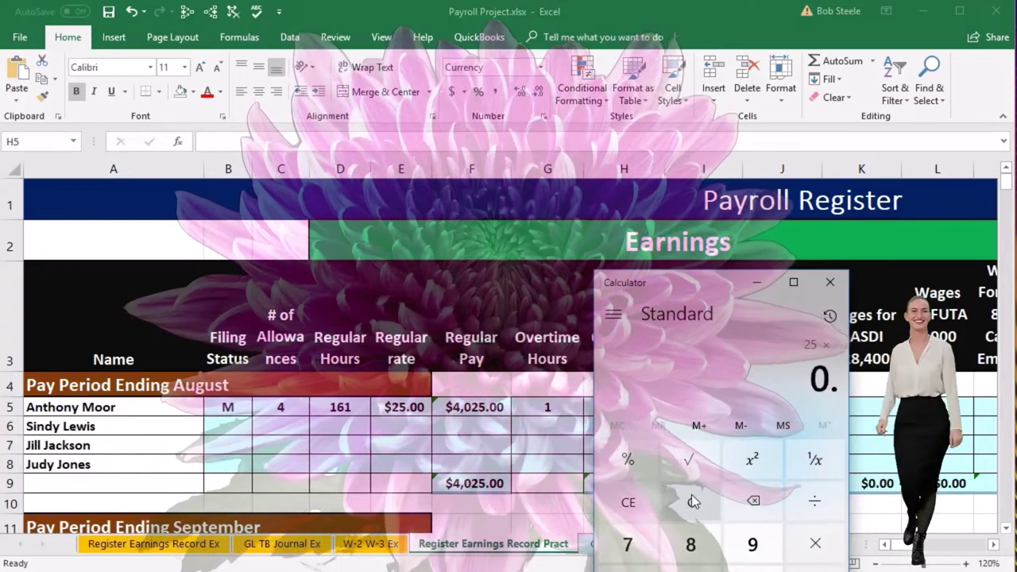
key(Return)
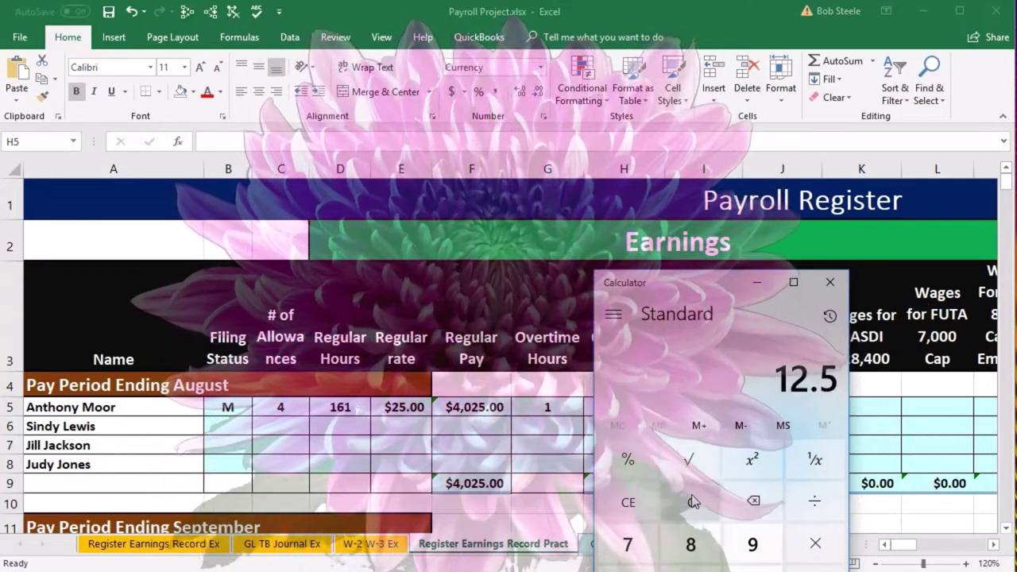
Add the regular rate of 25 to the overtime premium in Calculator, and clear the calculation
text(+25)
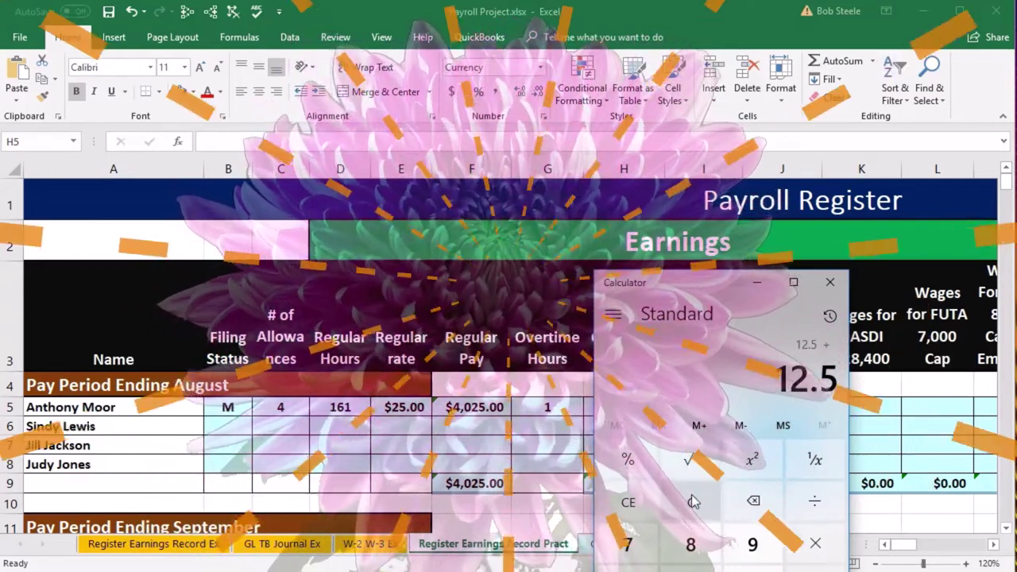
key(Return)
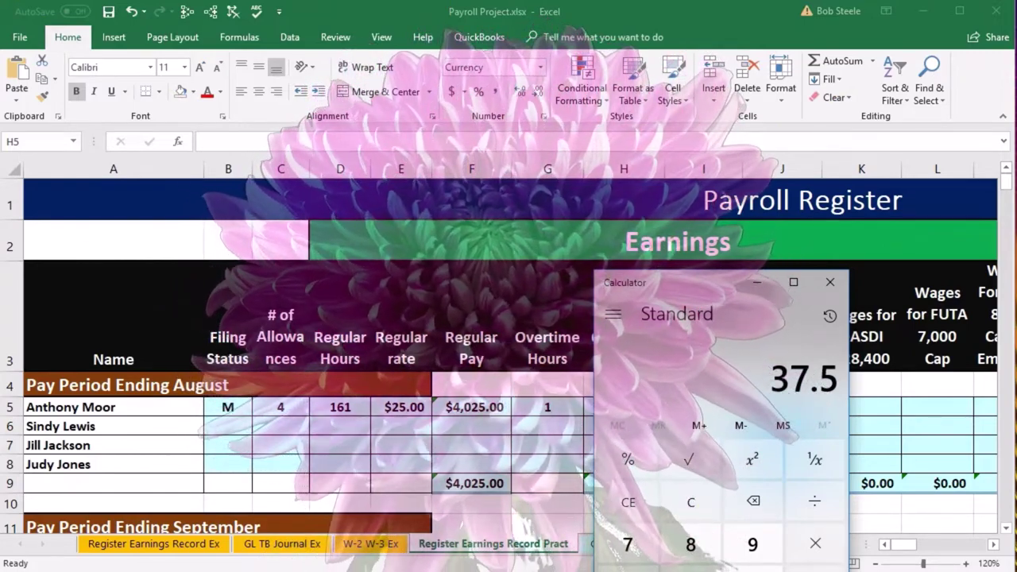
click(695, 510)
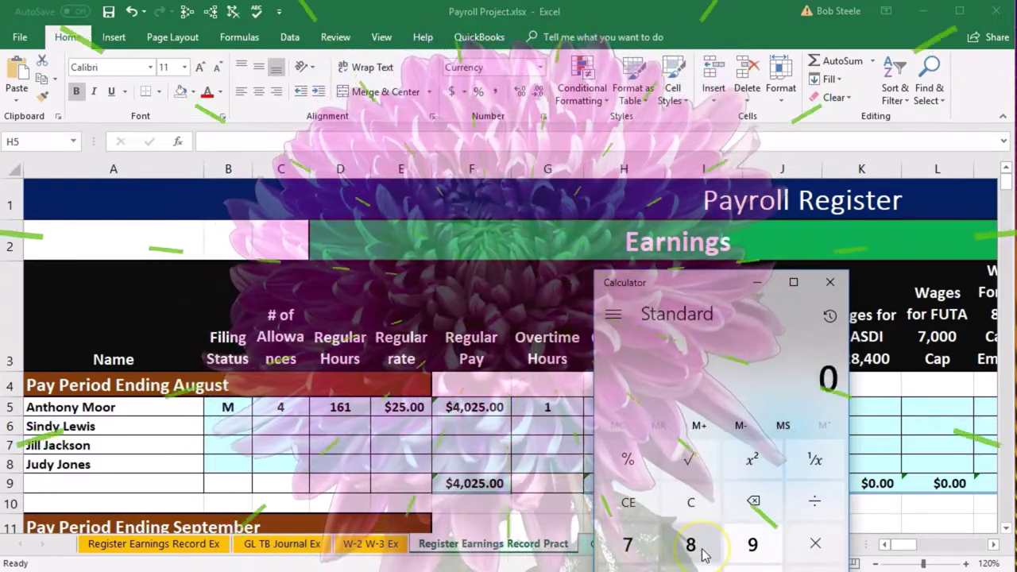
Multiply the regular rate of 25 by 1.5 in Calculator to check the overtime rate, and close Calculator
text(25)
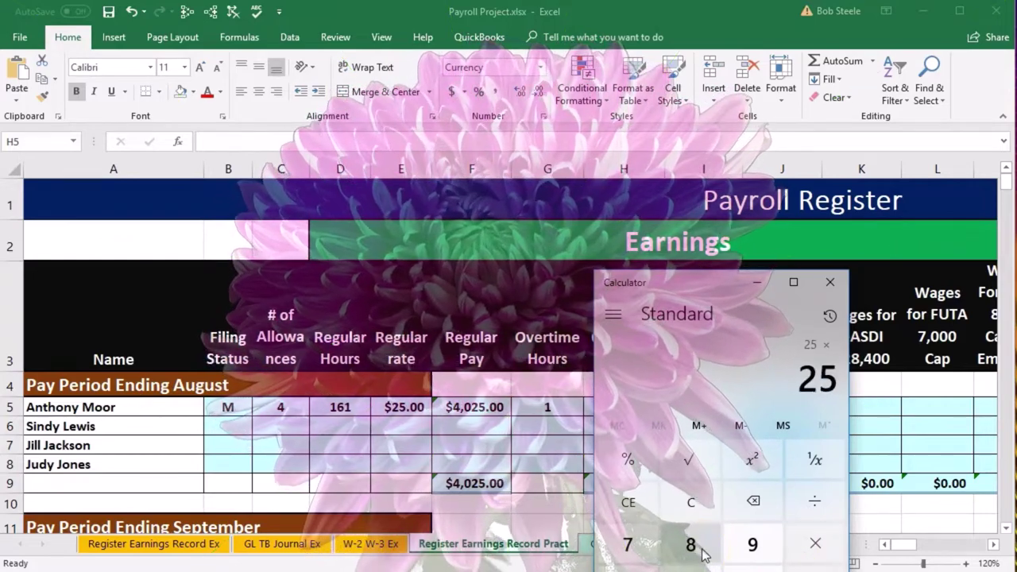
text(1)
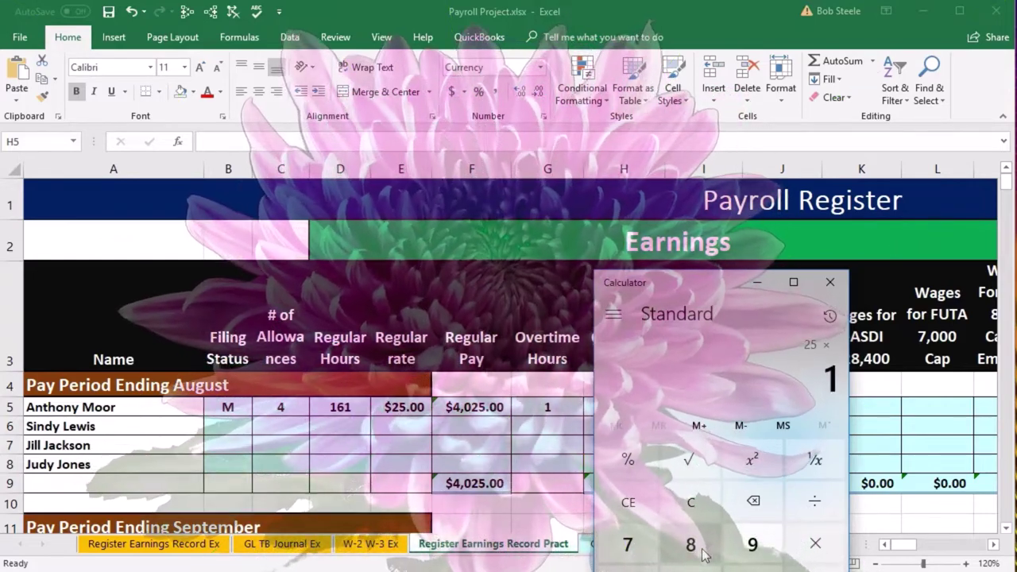
text(.5)
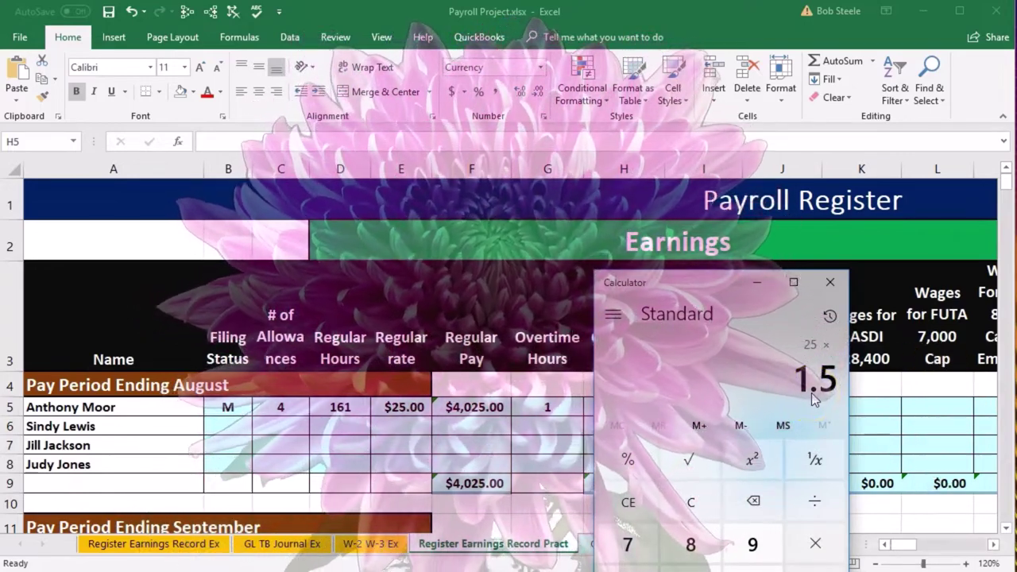
key(Return)
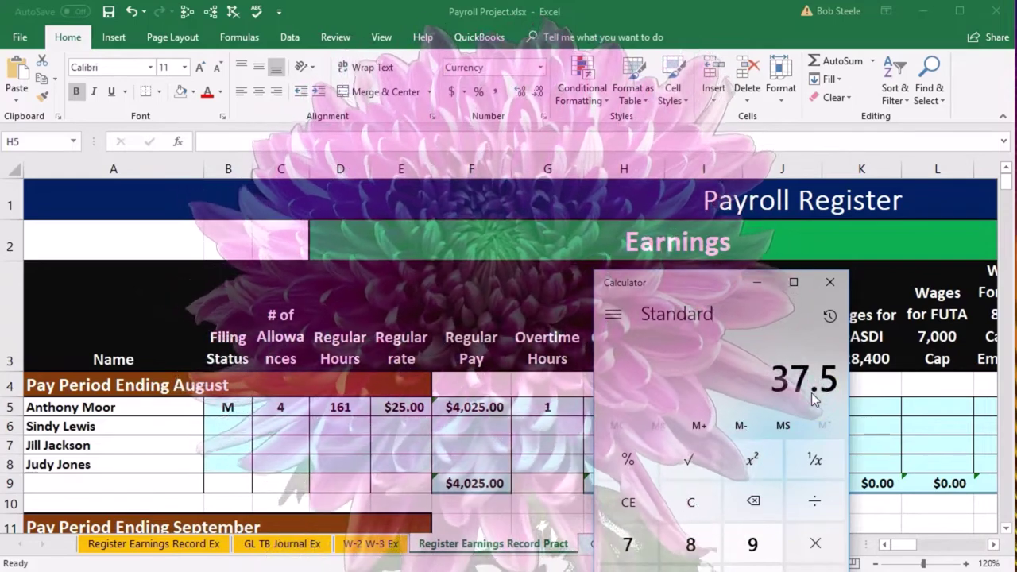
click(830, 281)
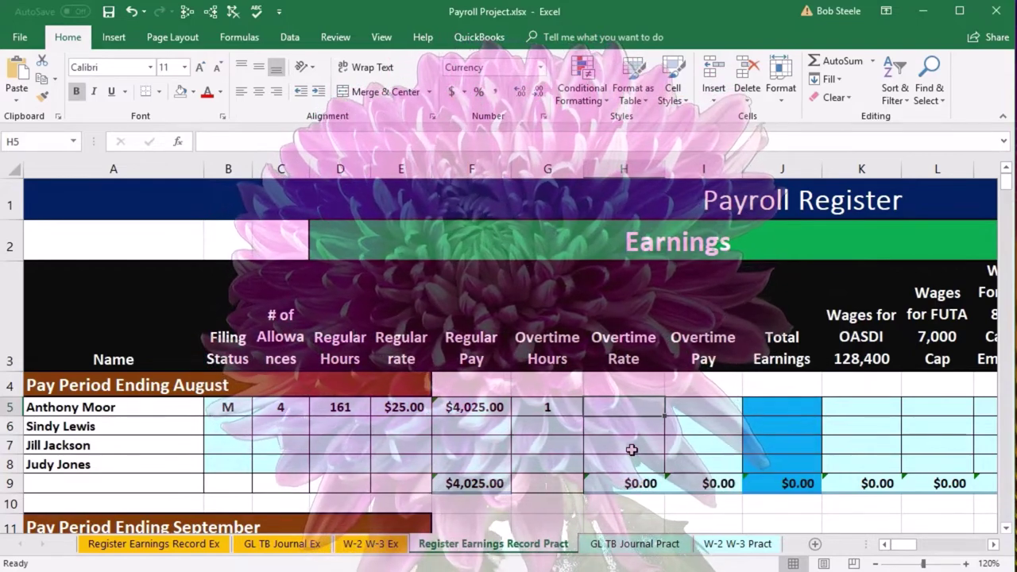
Compute the first employee's overtime rate in H5 with the formula =E5*1.5
text(=)
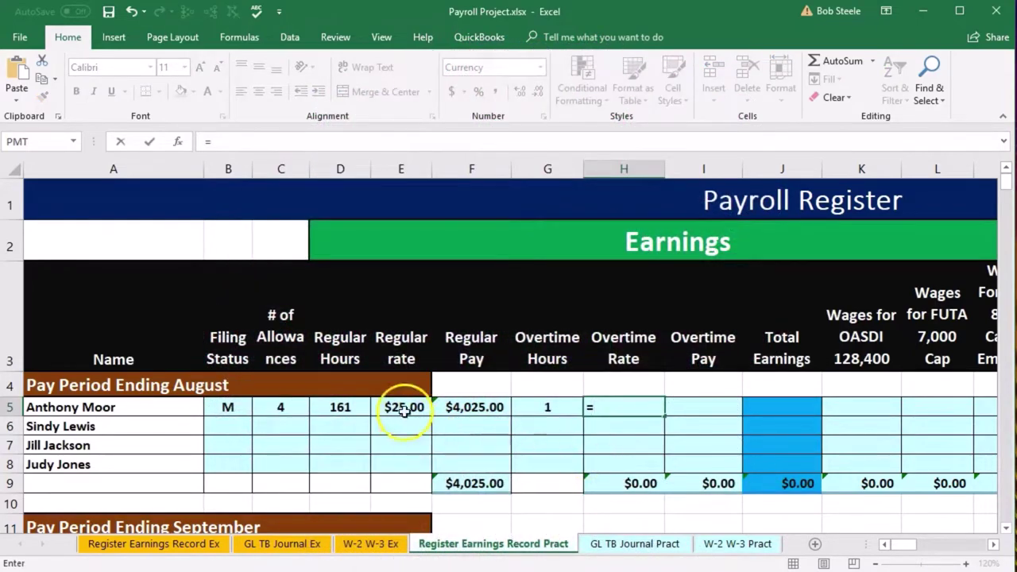
text(E5*)
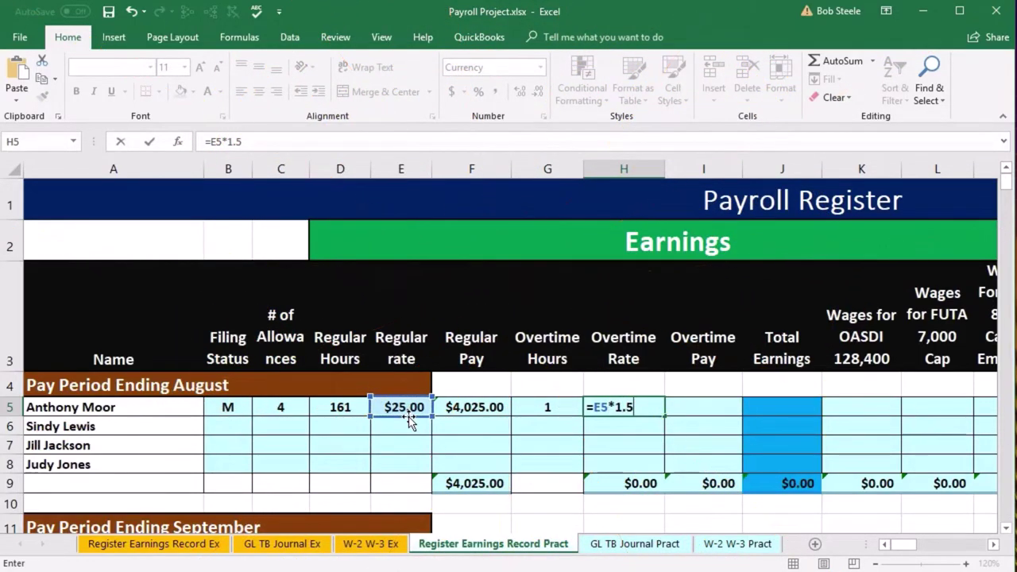
key(Tab)
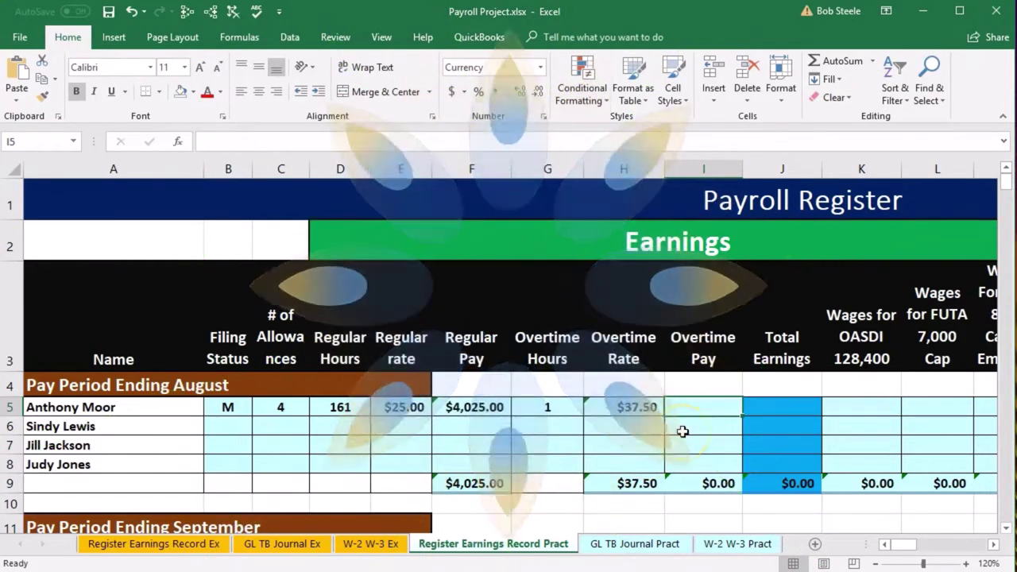
Compute the first employee's overtime pay in I5 with the formula =G5*H5
text(=)
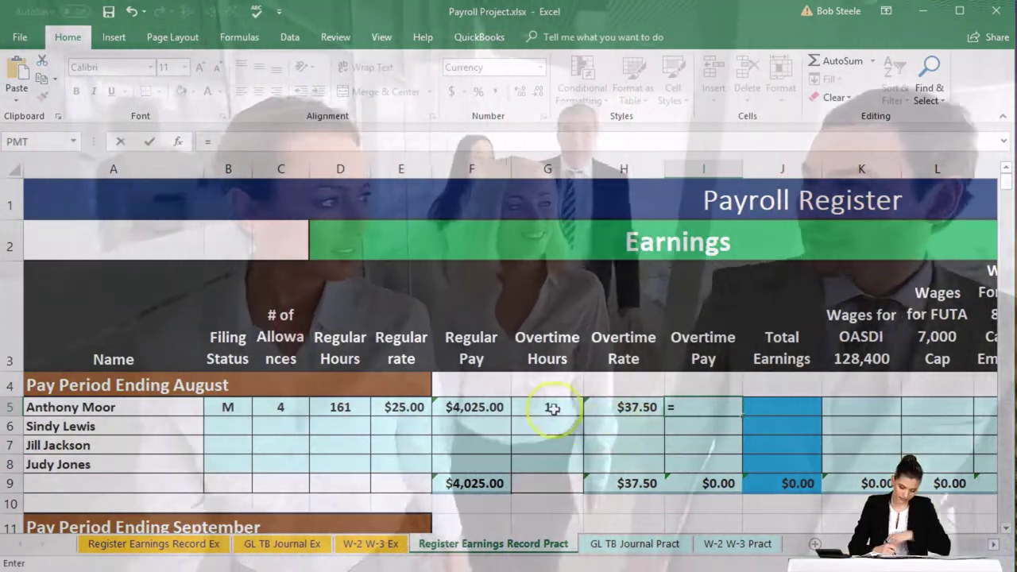
click(551, 407)
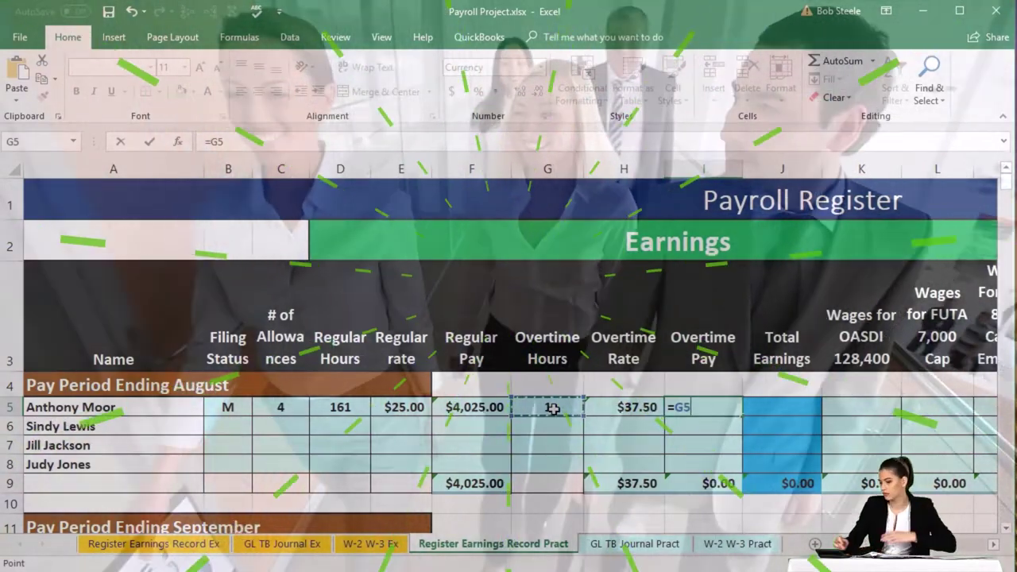
text(*)
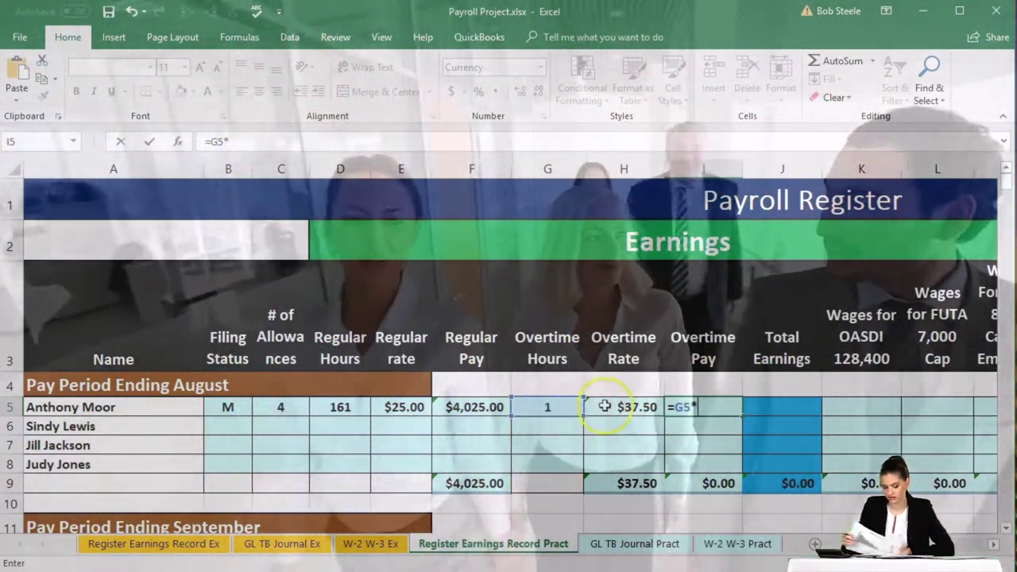
click(605, 406)
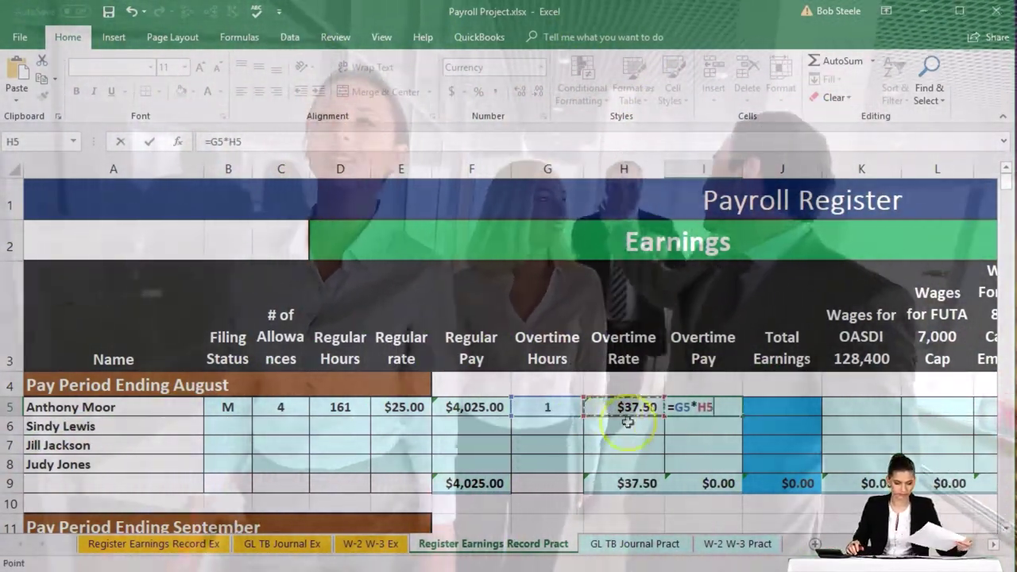
key(Return)
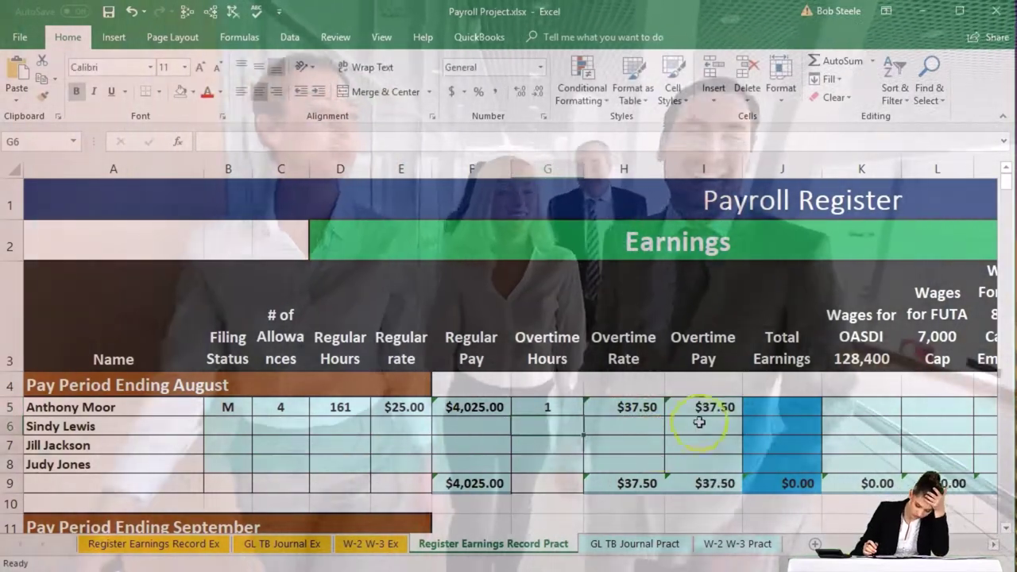
Compute the first employee's total earnings in J5 as regular plus overtime pay with the formula =F5+I5
click(704, 408)
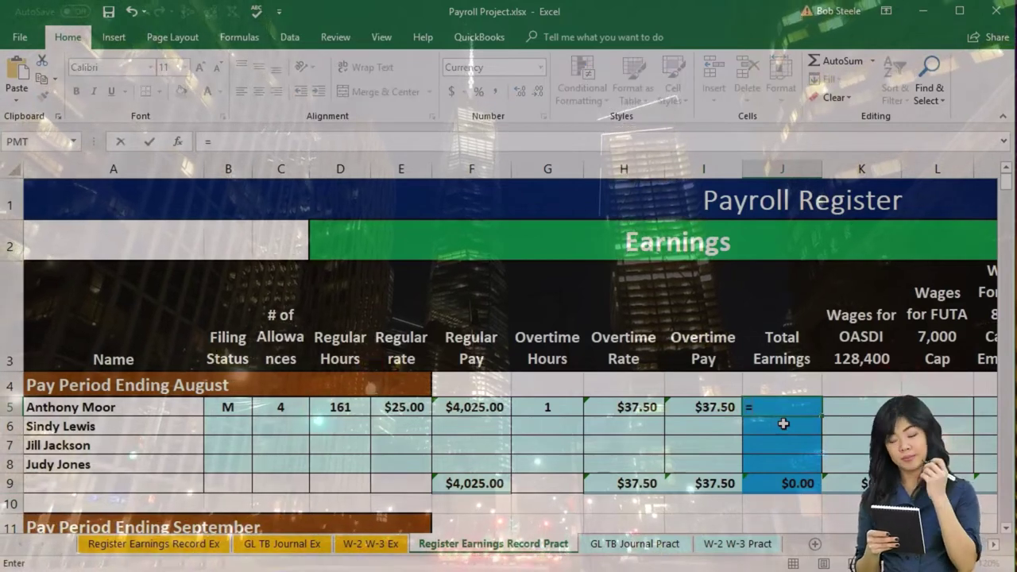
text(=)
click(484, 409)
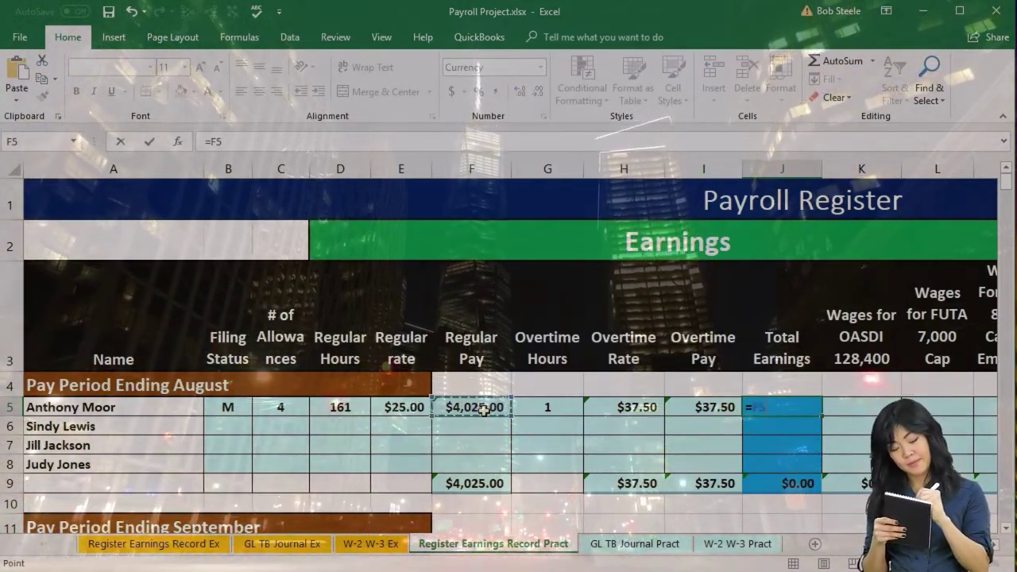
click(687, 414)
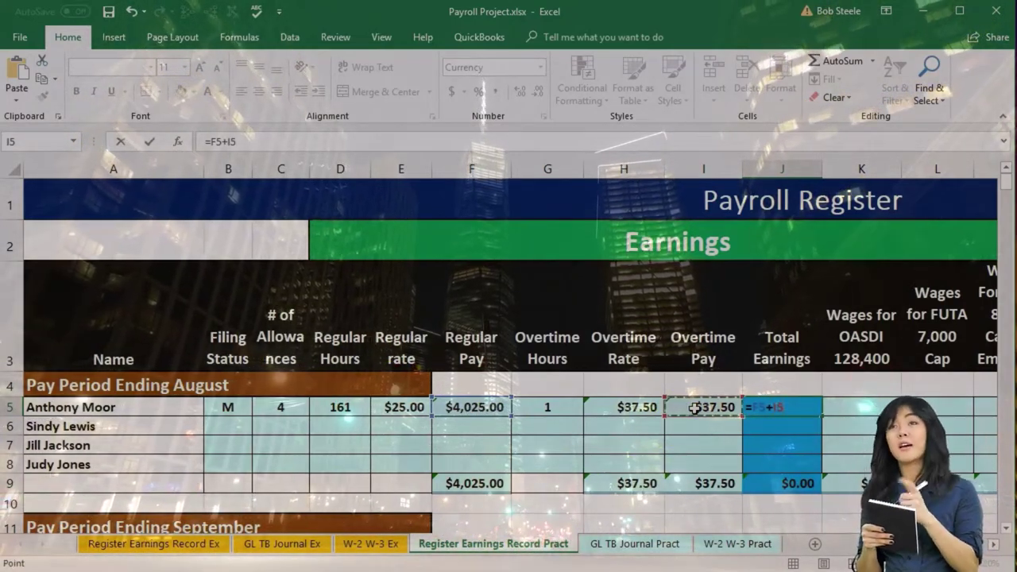
key(Return)
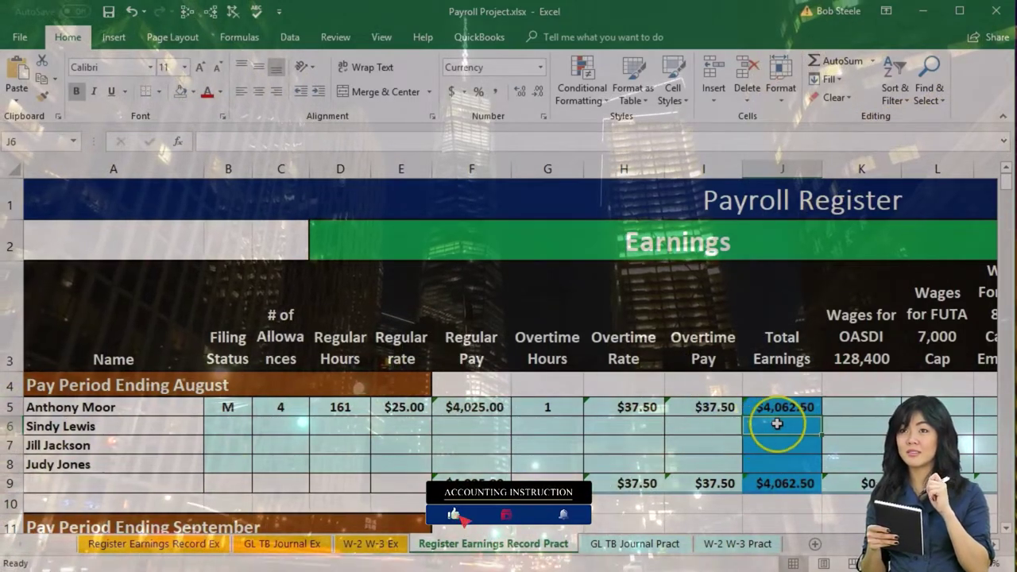
Set the first employee's OASDI wages in K5 equal to the total earnings with the formula =J5
click(994, 544)
click(994, 544)
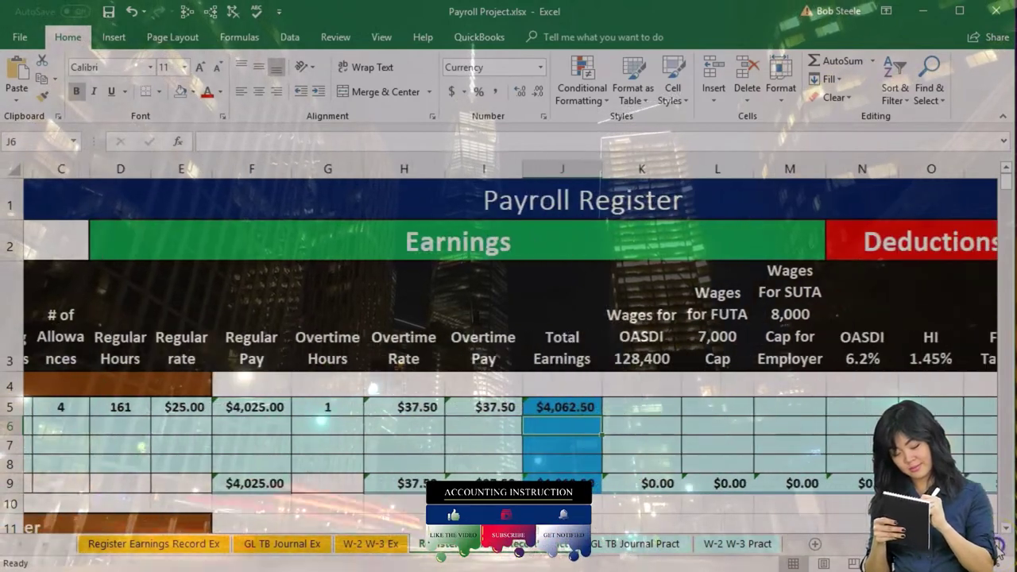
click(994, 544)
click(994, 544)
click(994, 544)
click(994, 544)
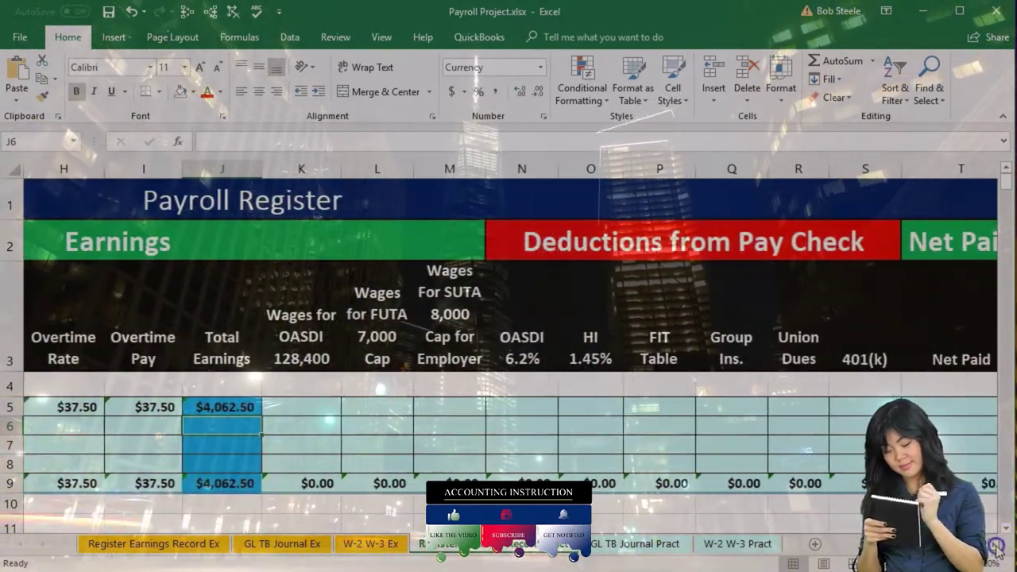
click(994, 545)
click(994, 544)
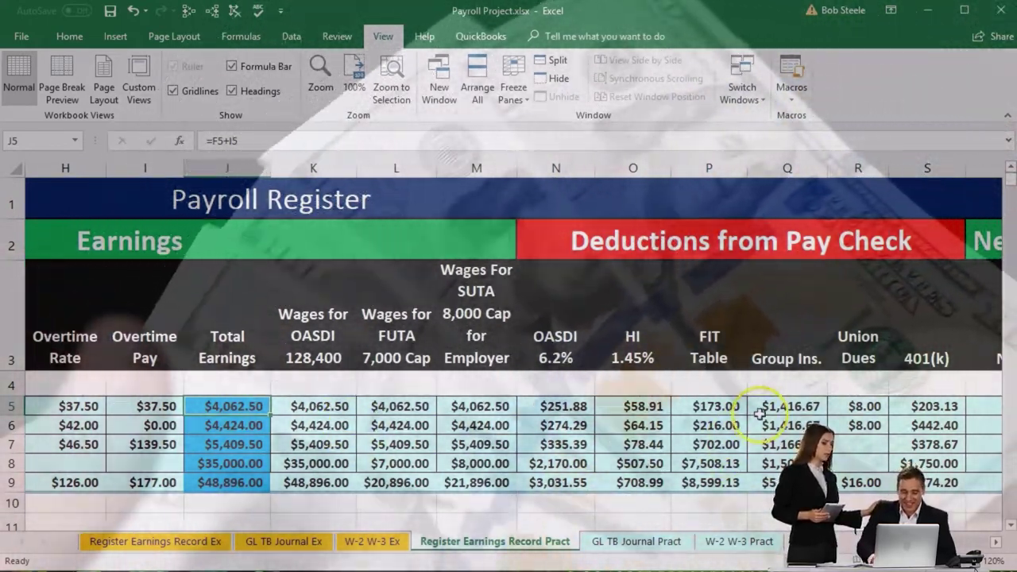
click(759, 413)
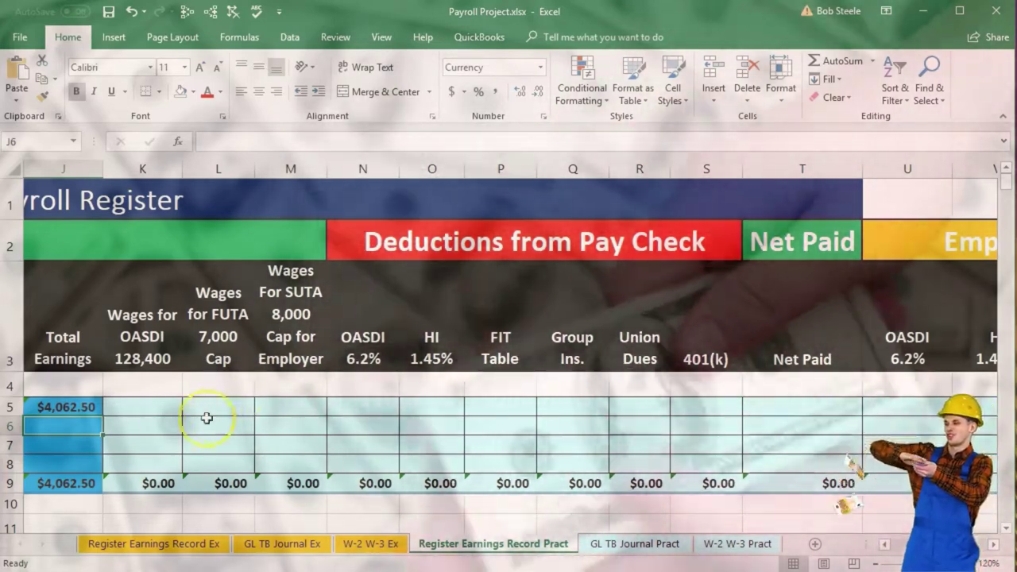
click(141, 409)
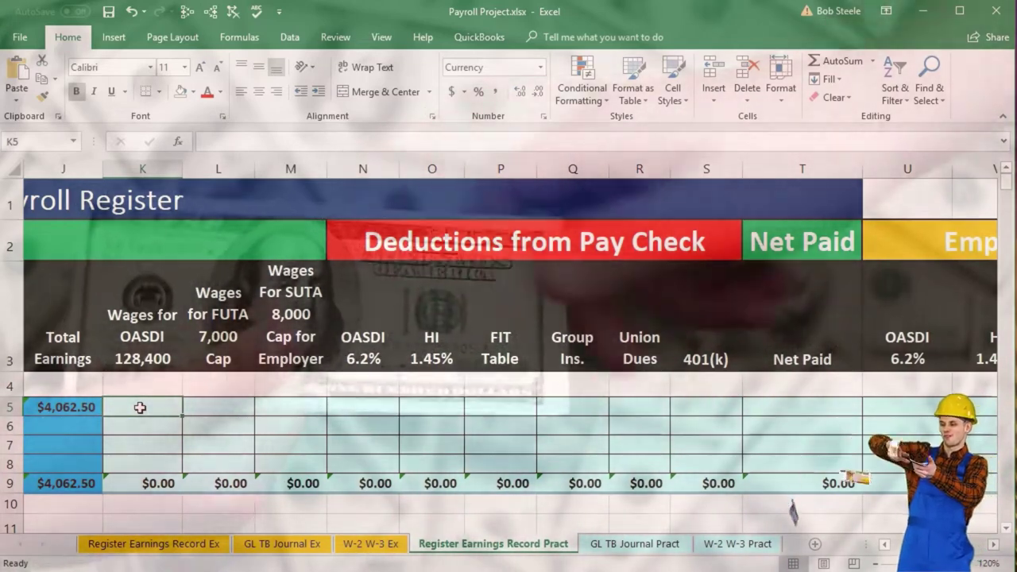
text(=)
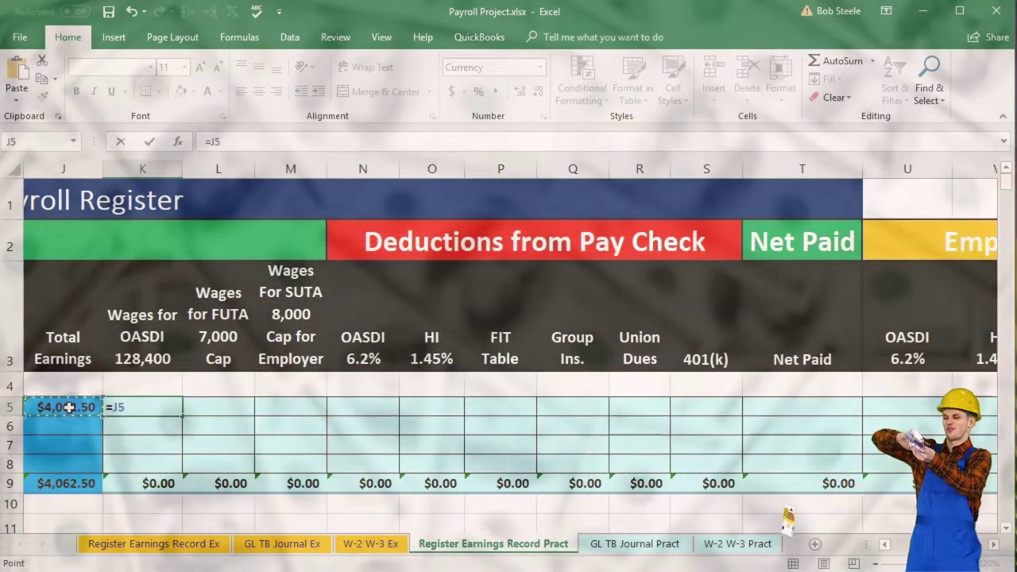
key(Return)
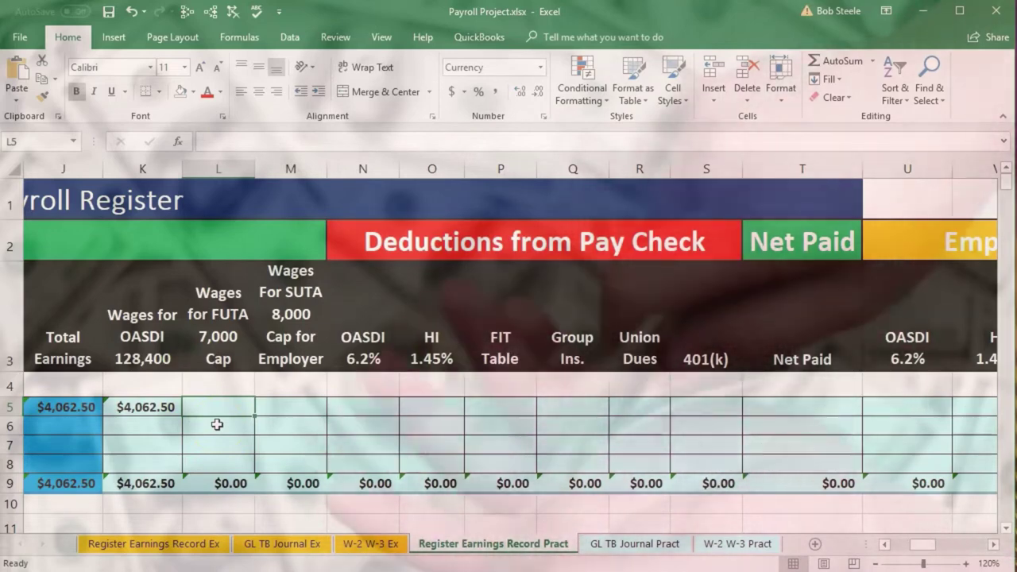
Set the first employee's FUTA wages in L5 and SUTA wages in M5 equal to total earnings with =J5
text(=)
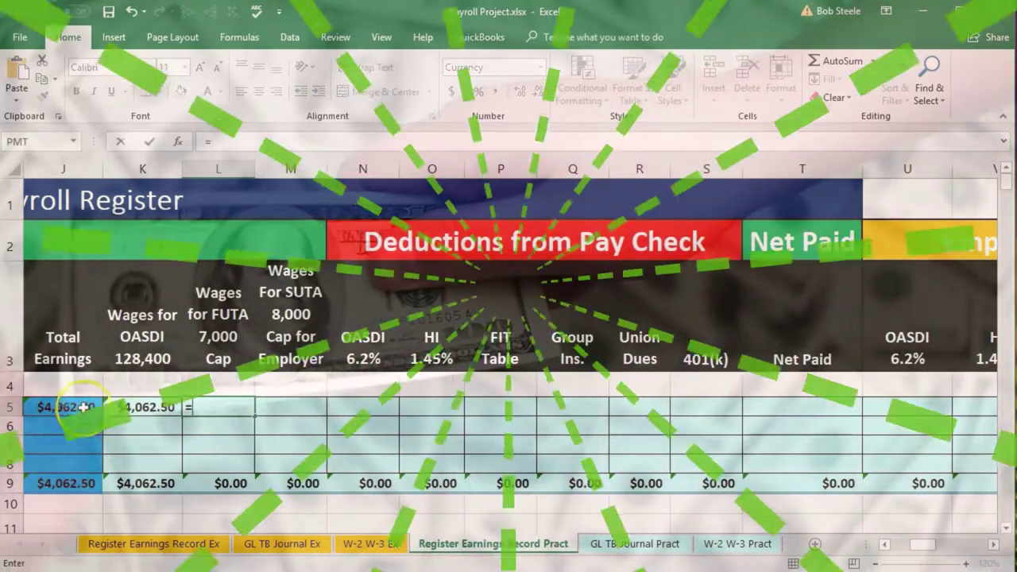
click(65, 406)
key(Tab)
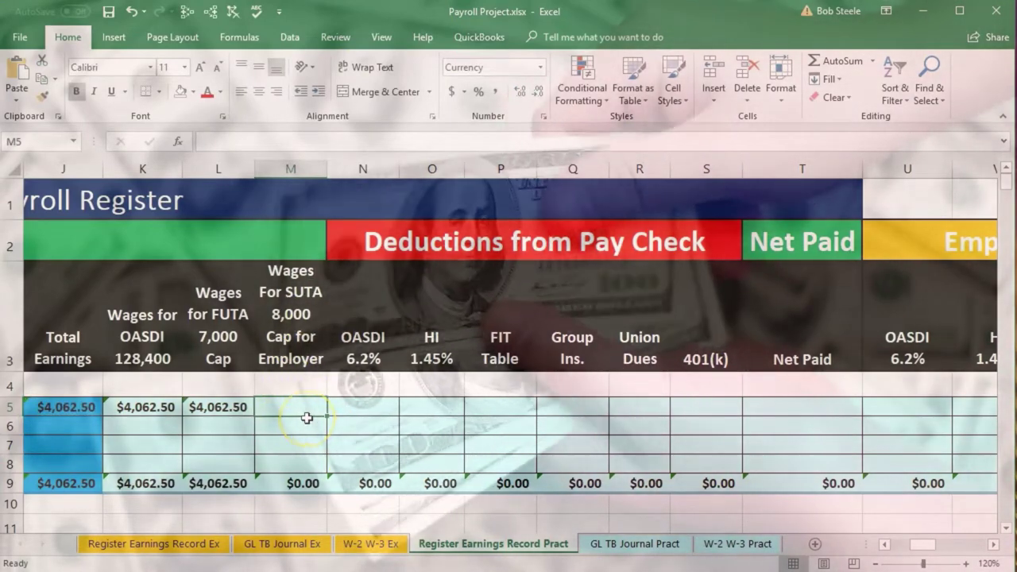
text(=)
click(65, 407)
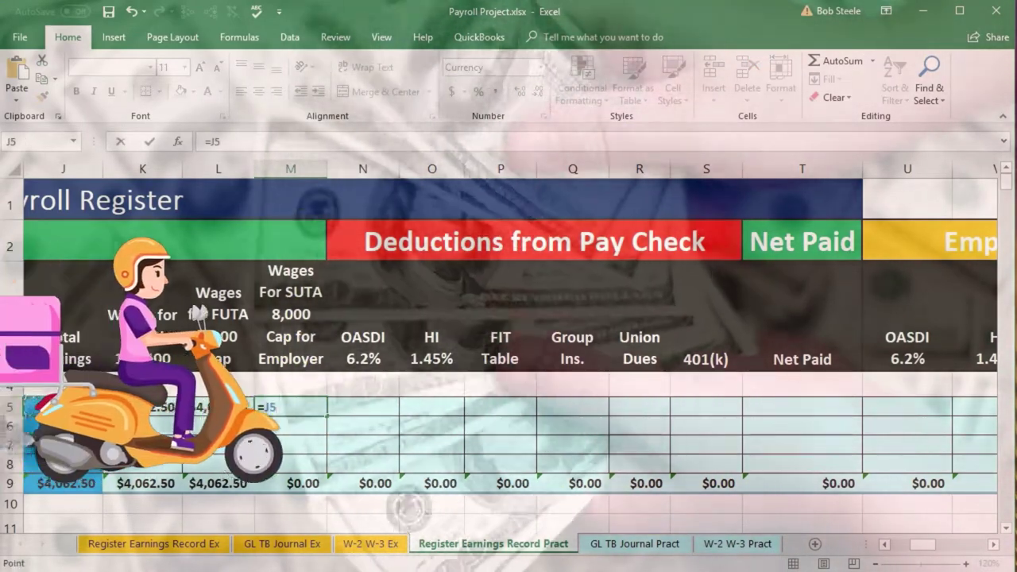
key(Tab)
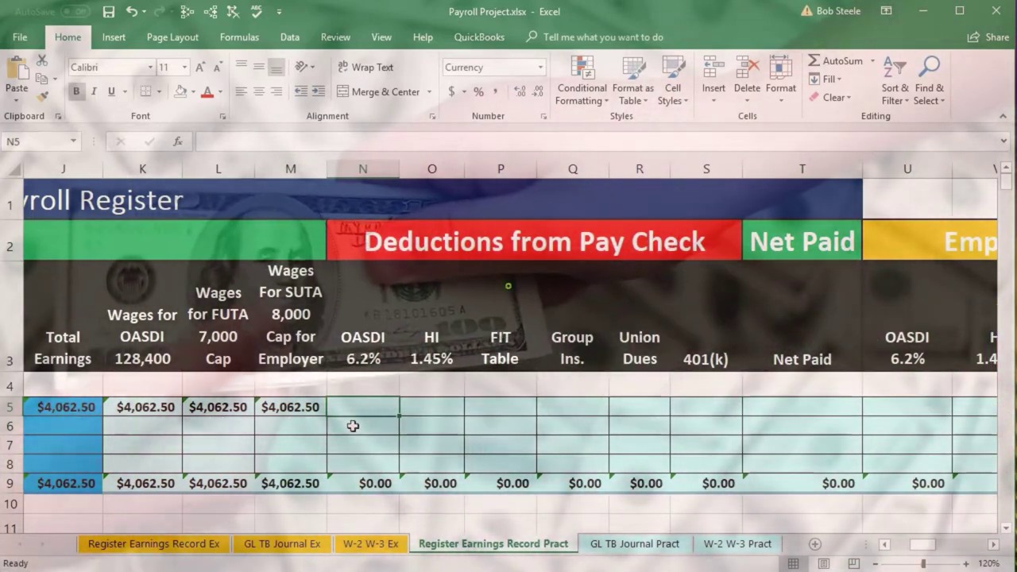
Work out the first employee's OASDI deduction in Calculator by multiplying 4062.5 by 0.062, and close Calculator
click(358, 414)
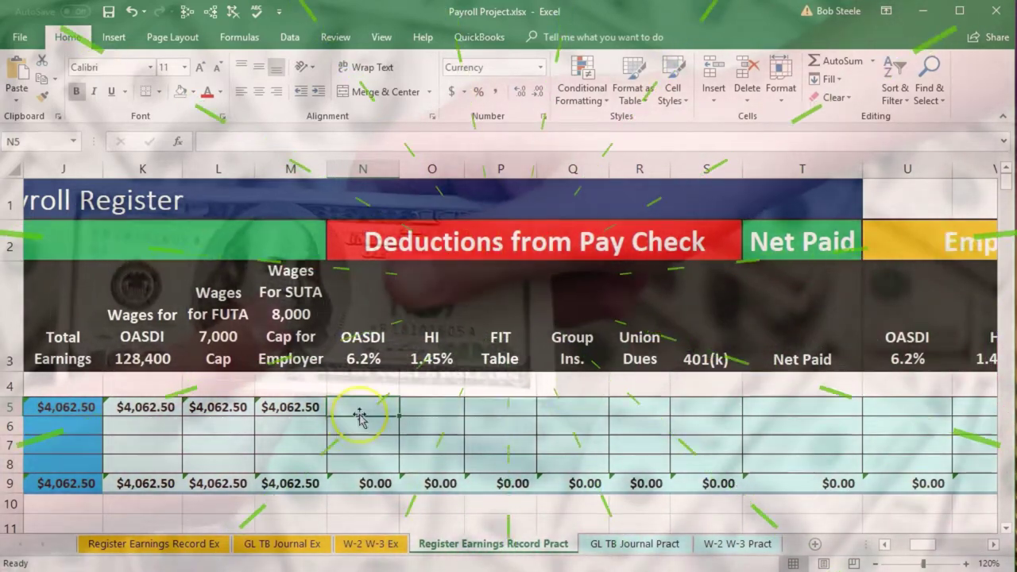
click(365, 349)
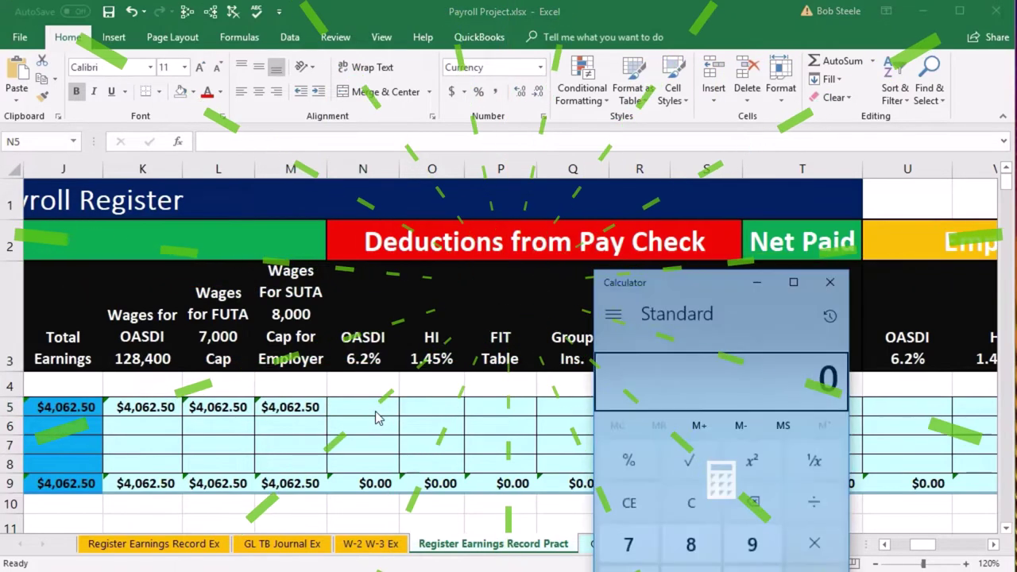
drag(636, 287, 502, 262)
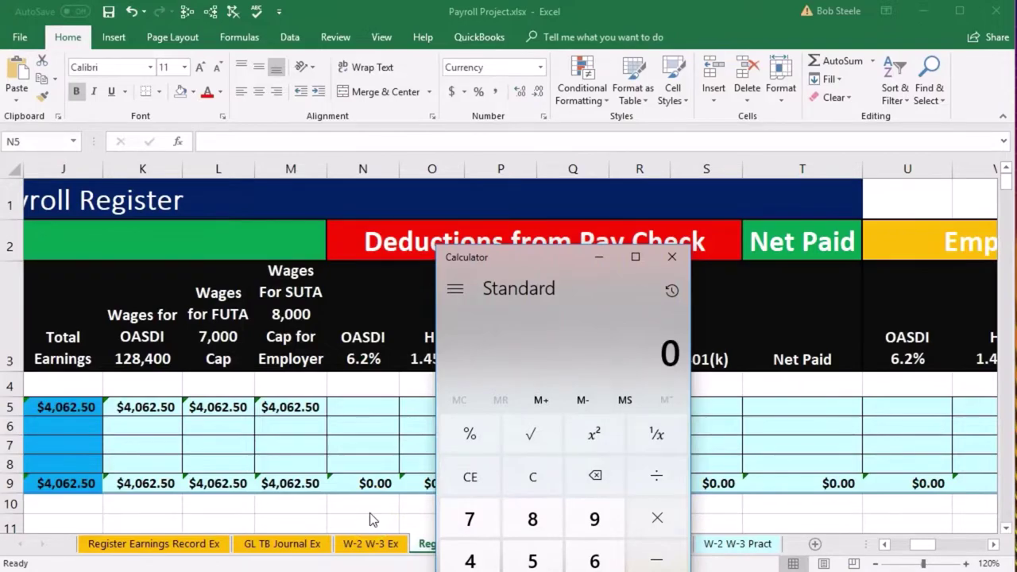
text(4062.5)
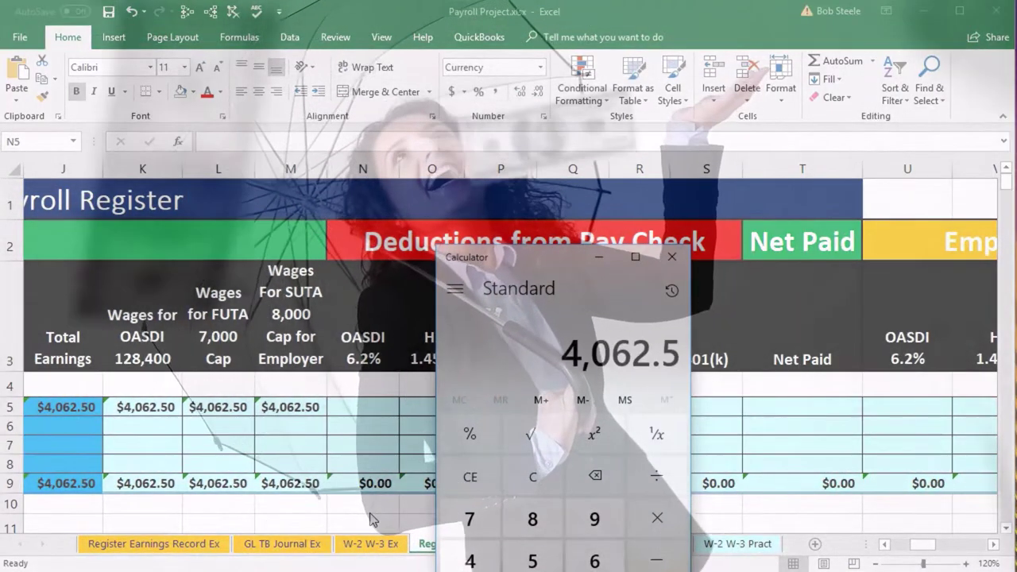
text(*)
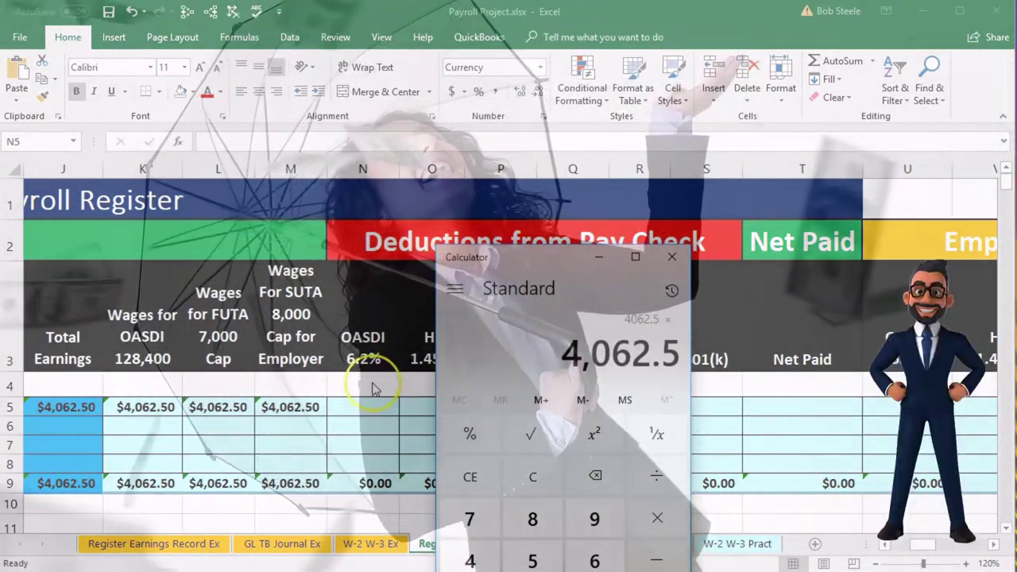
text(0.062)
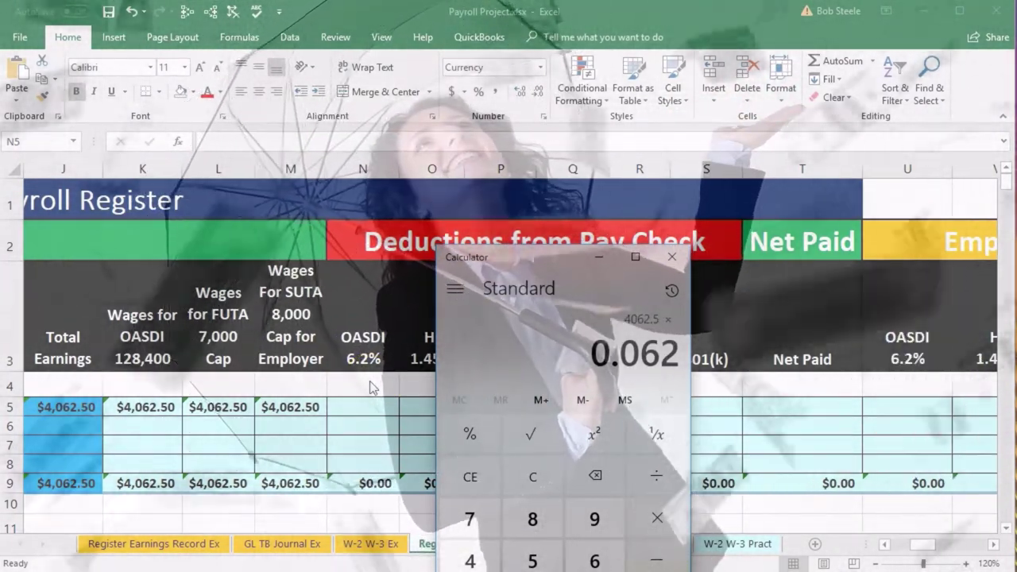
click(672, 256)
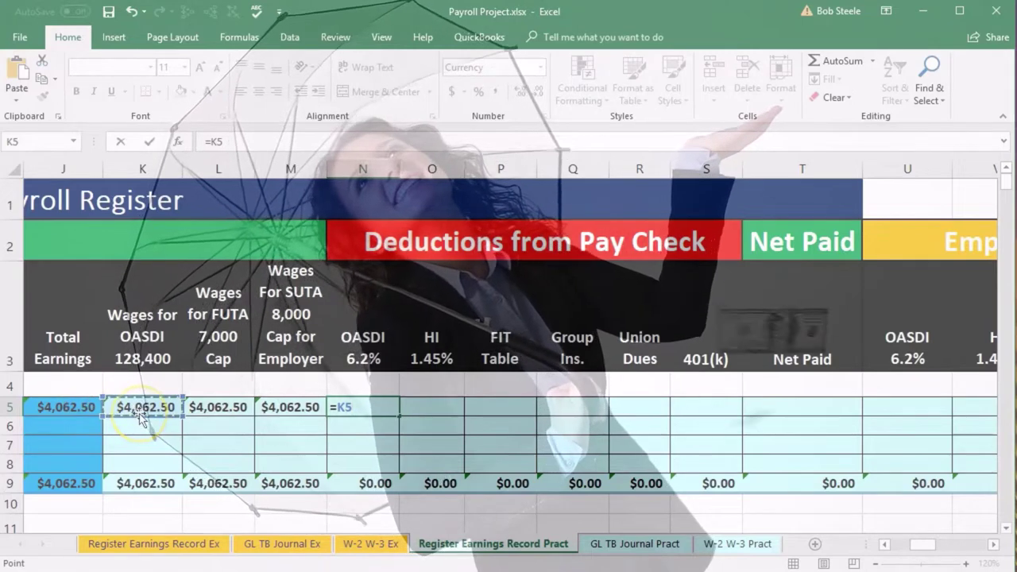
Compute the first employee's OASDI deduction in N5 from the OASDI wages with the formula =K5*.062
text(*)
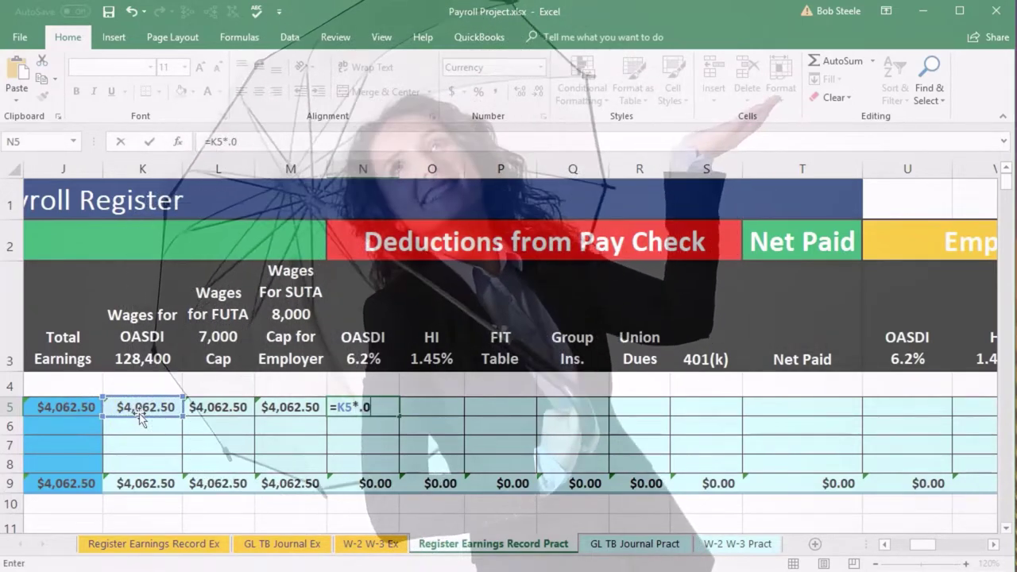
text(.0)
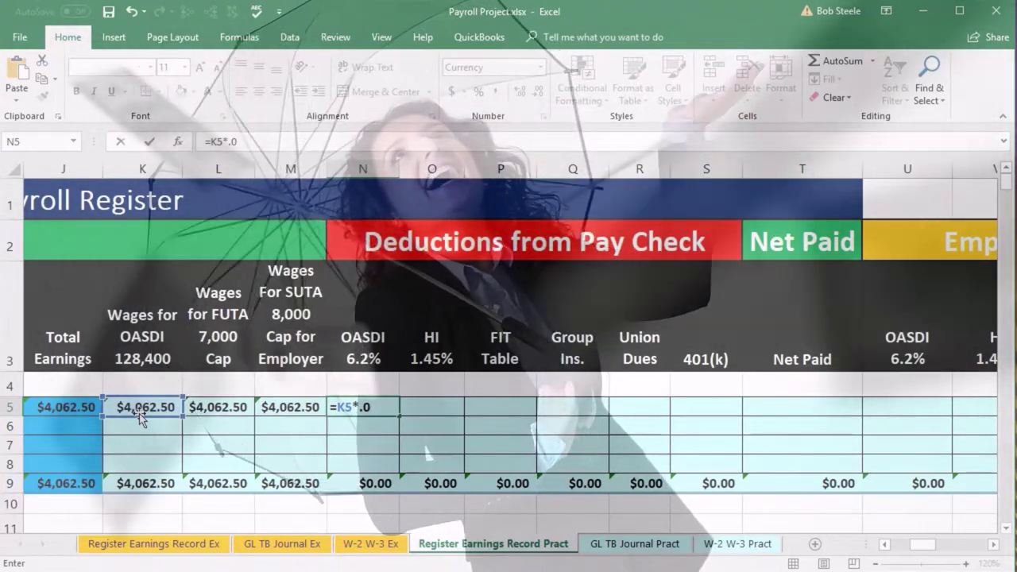
text(62)
key(Return)
key(Up)
key(Right)
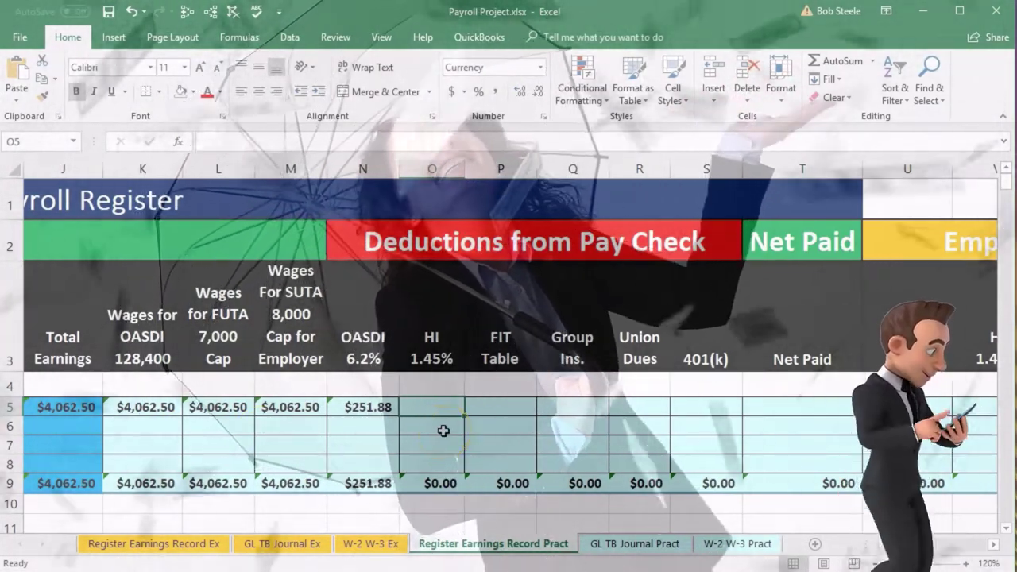
Work out the first employee's HI deduction in Calculator by multiplying 4062.5 by 0.0145, and close Calculator
key(XF86Calculator)
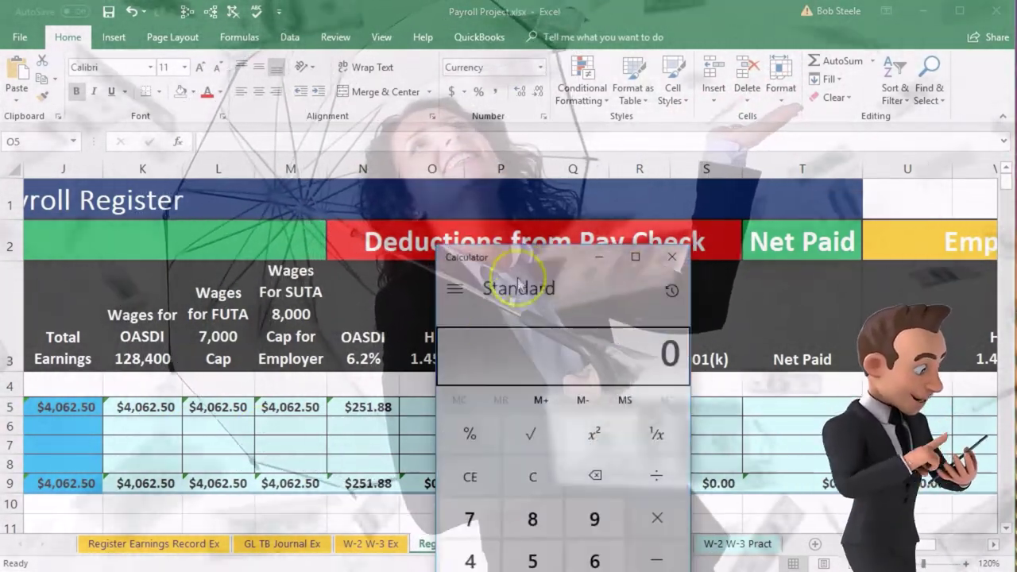
click(531, 350)
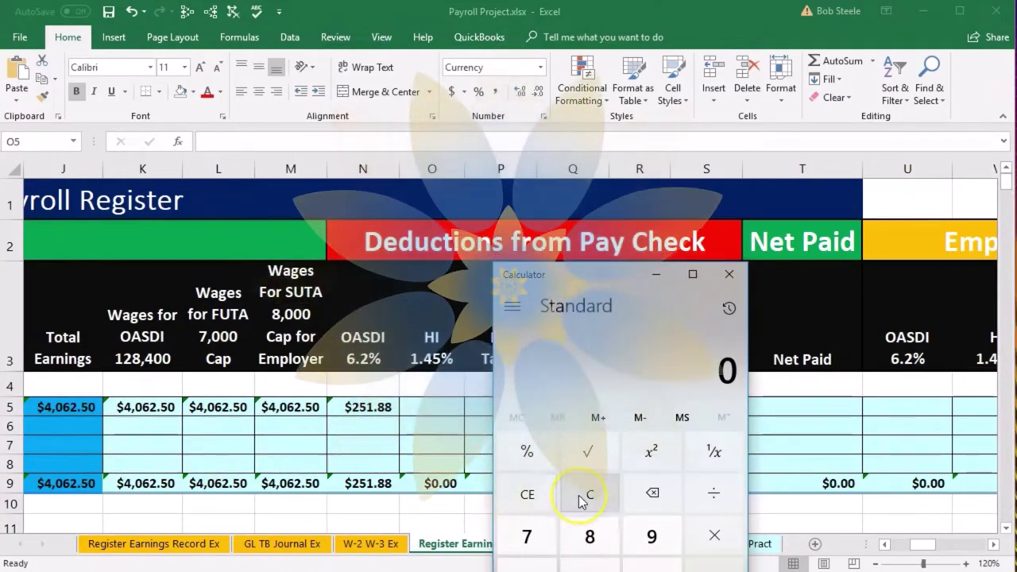
text(4062.5 ×)
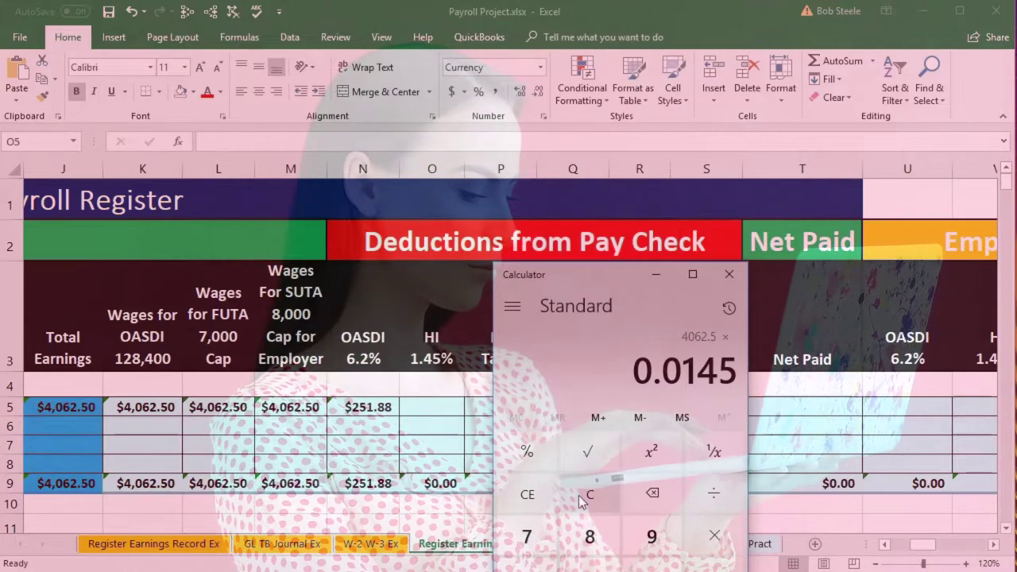
key(Return)
click(664, 430)
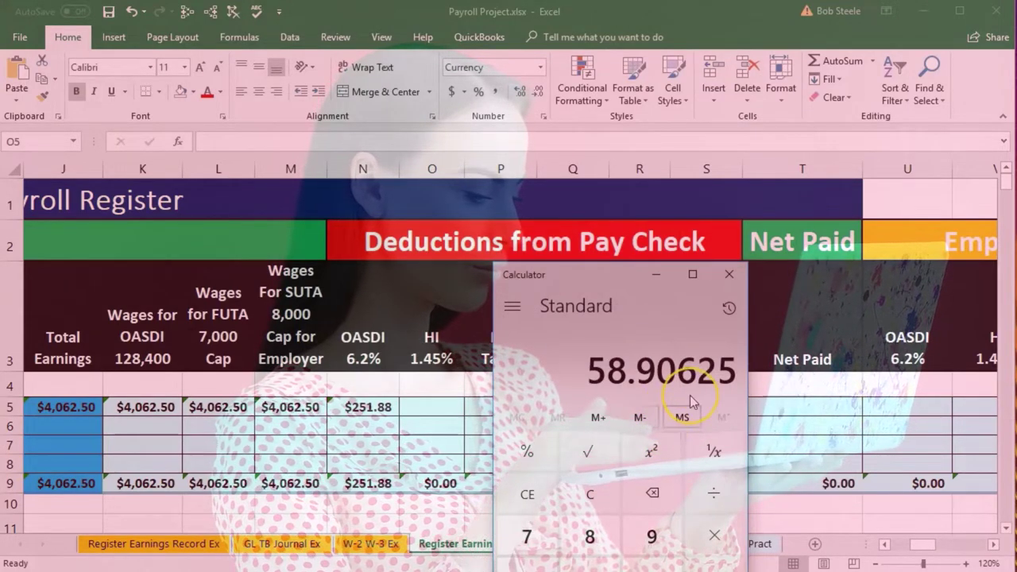
click(734, 280)
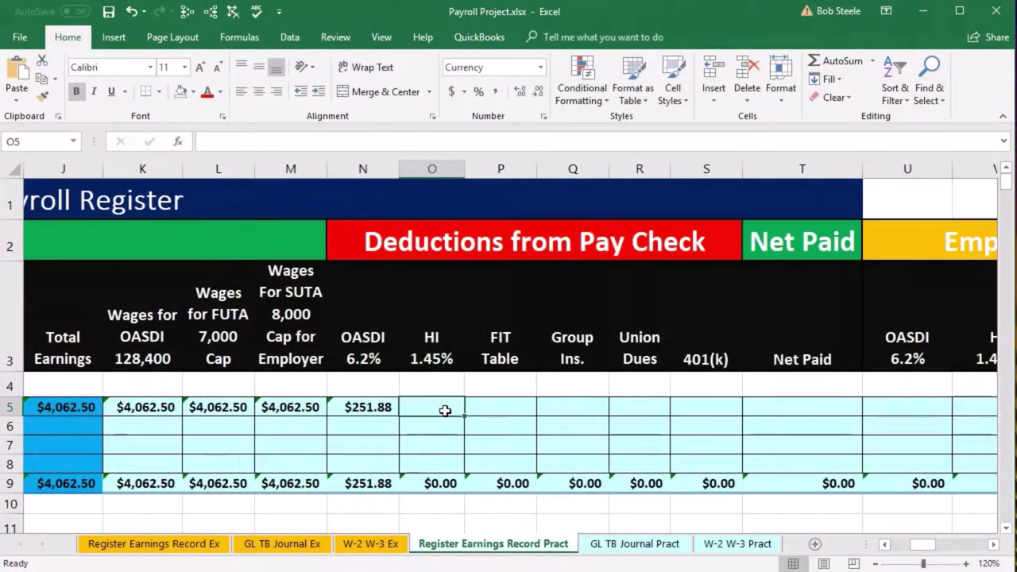
Compute the first employee's HI deduction in O5 from total earnings with the formula =J5*.0145
text(=)
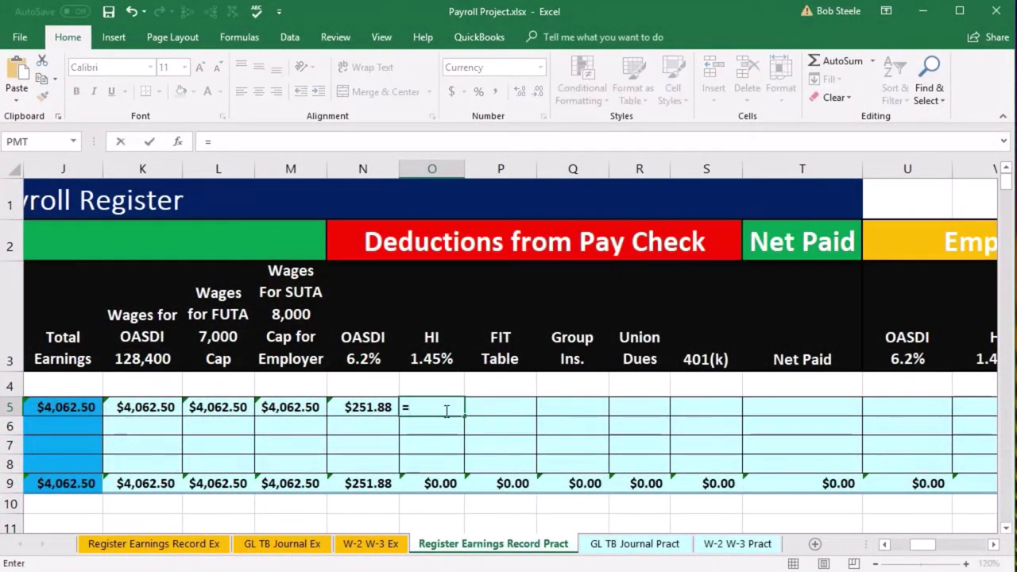
click(64, 406)
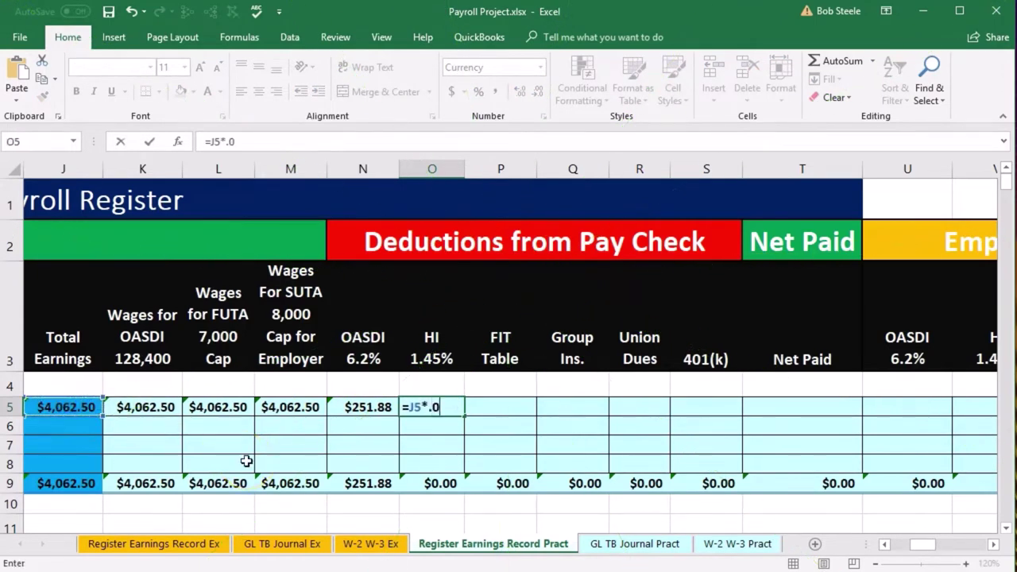
key(Return)
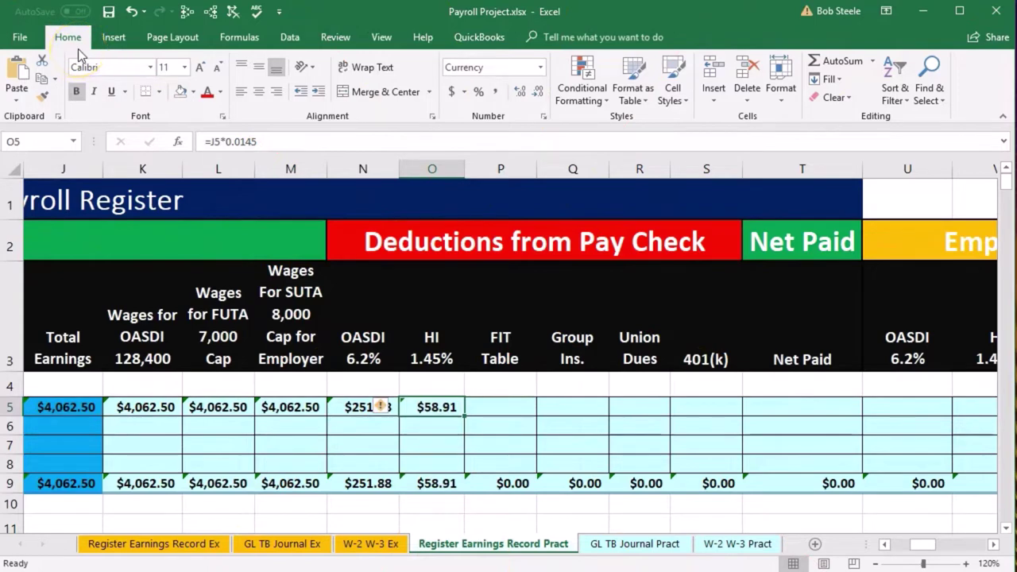
Display the HI deduction in O5 with three decimal places and restore it to two
click(519, 92)
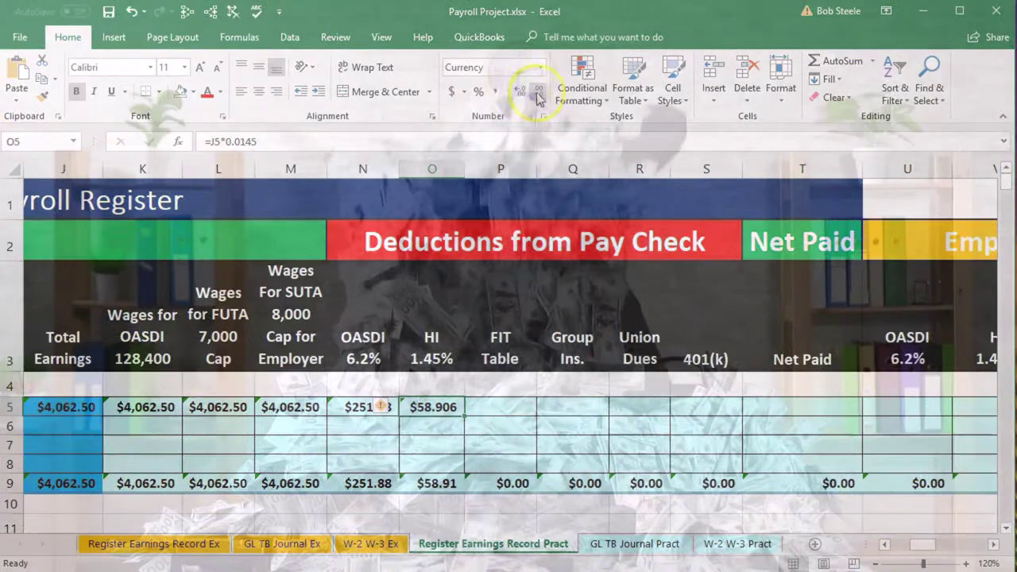
click(533, 92)
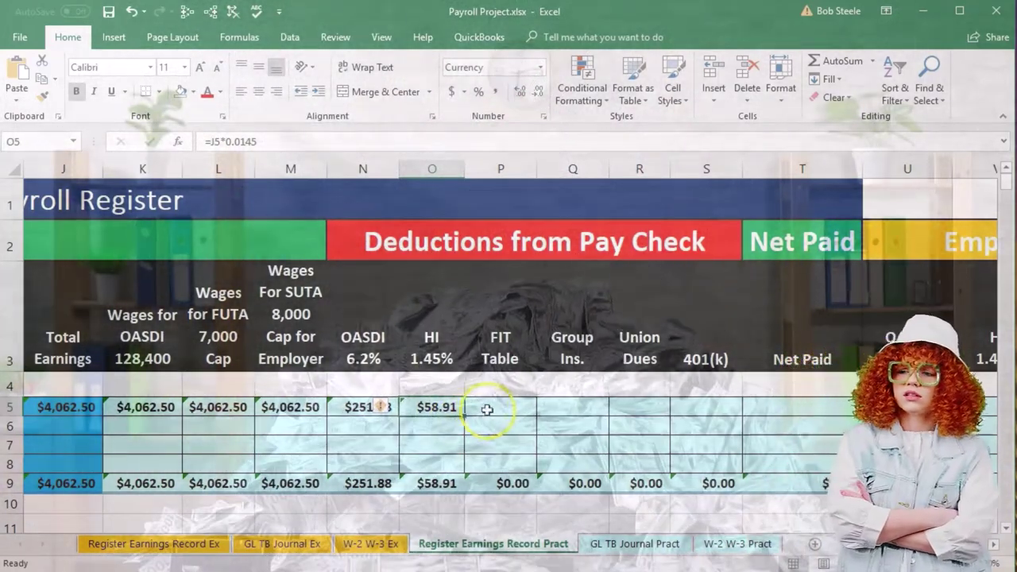
Review the OASDI and HI deductions, and the first employee's allowances and total earnings for the federal income tax lookup
click(486, 409)
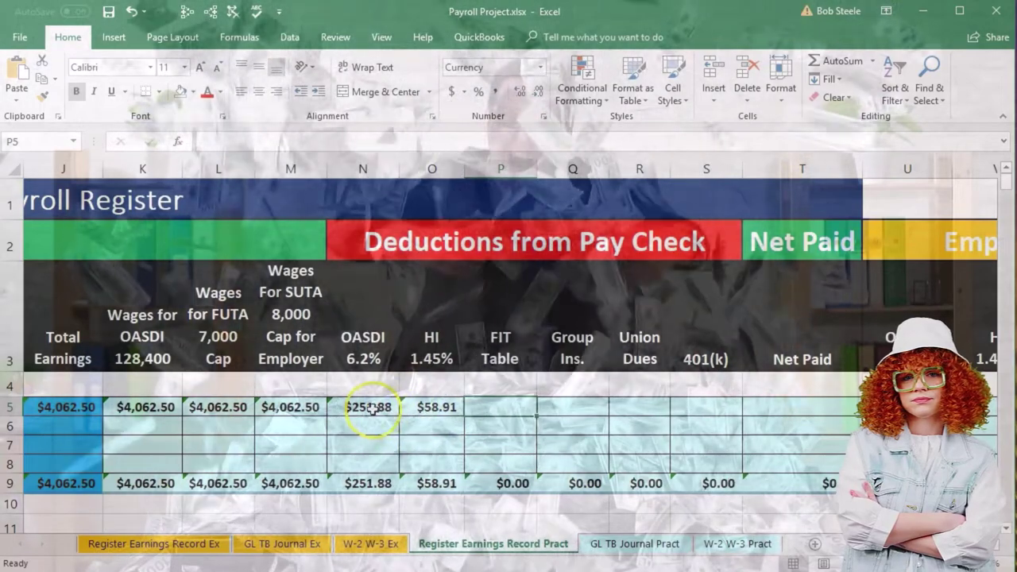
drag(372, 408, 405, 408)
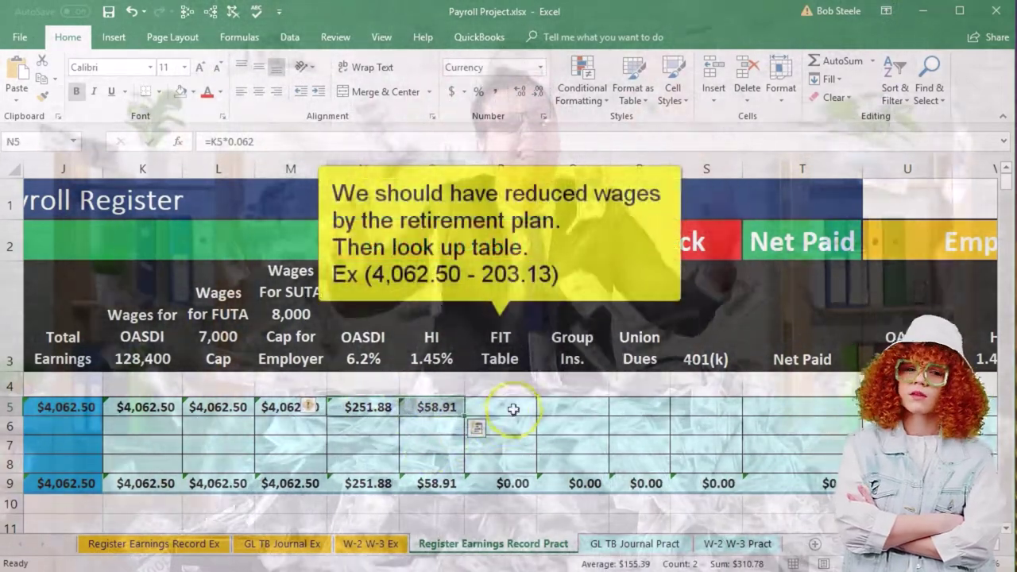
click(514, 408)
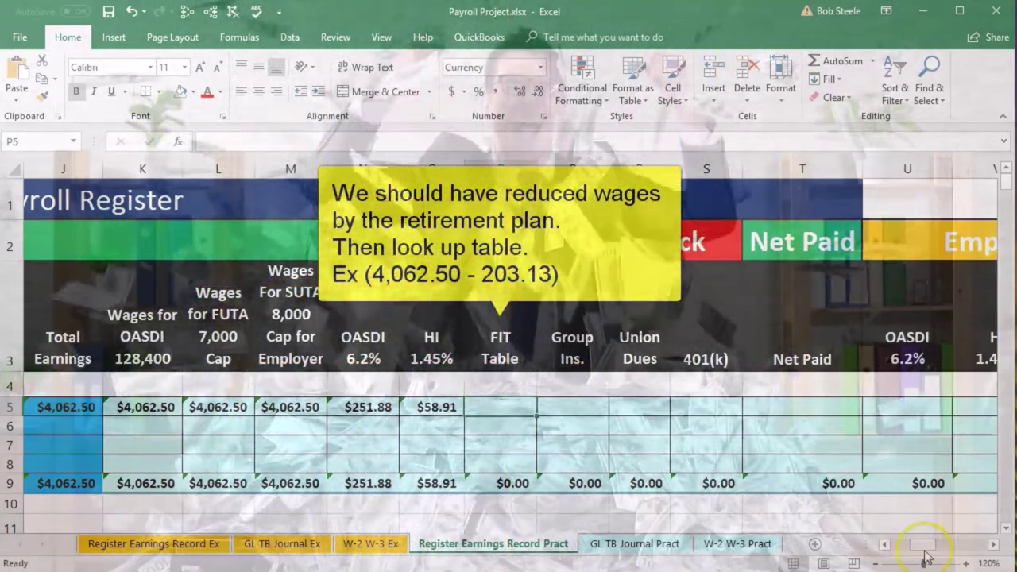
drag(924, 548, 904, 548)
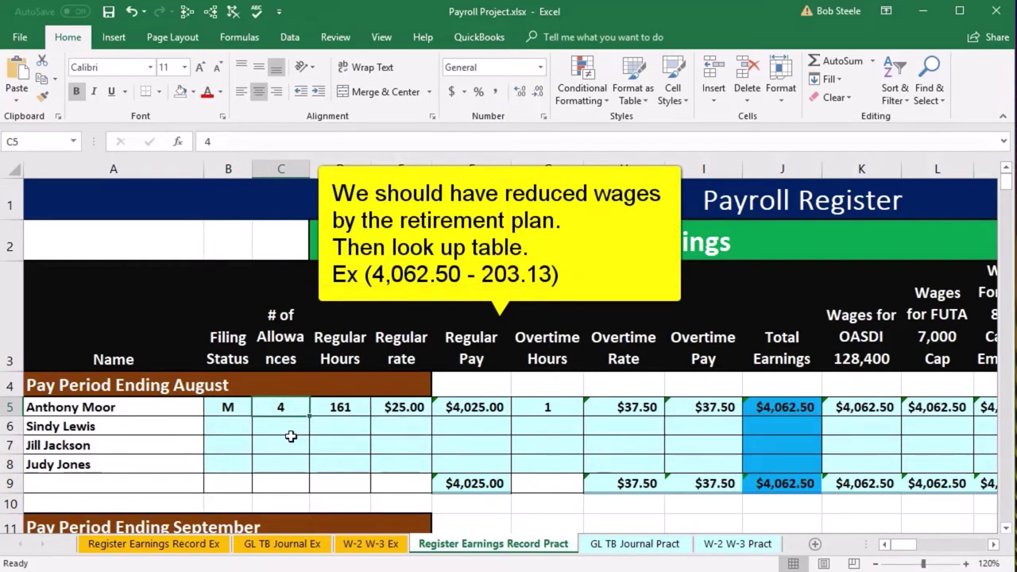
click(796, 410)
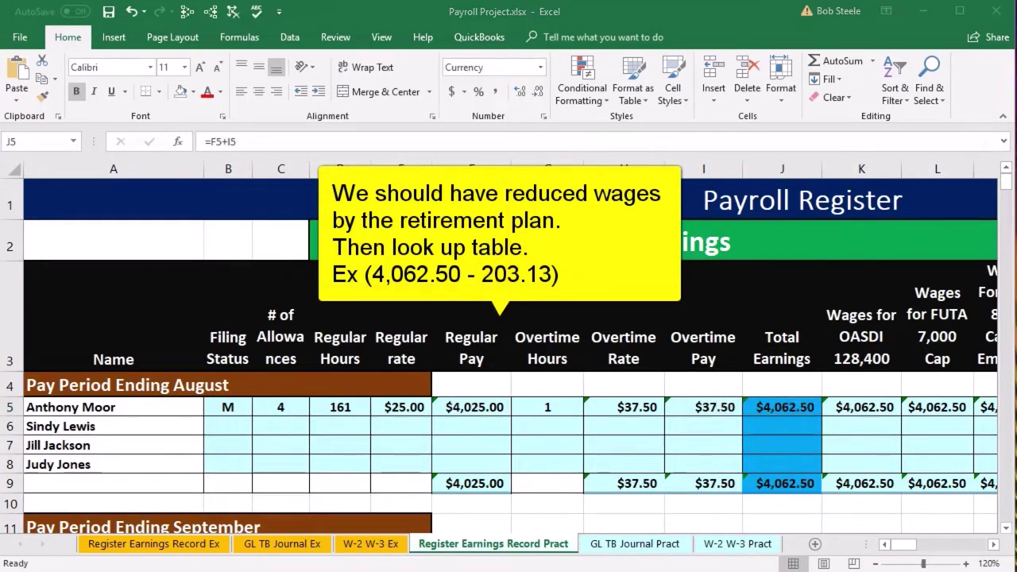
Switch to Circle E.pdf in Adobe Acrobat and go to section 9, Withholding From Employees' Wages
key(alt+Tab)
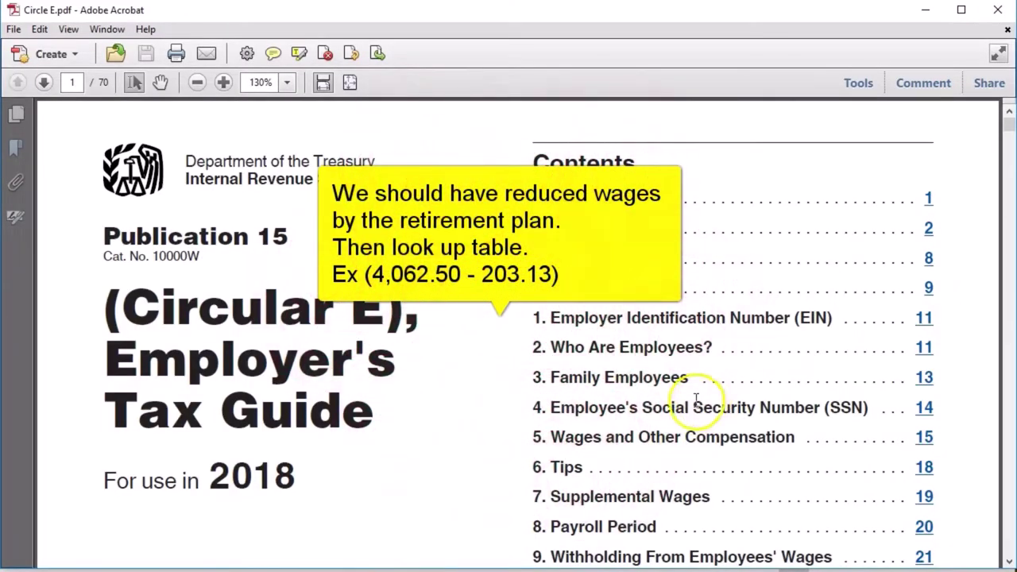
scroll(696, 400, down, 1)
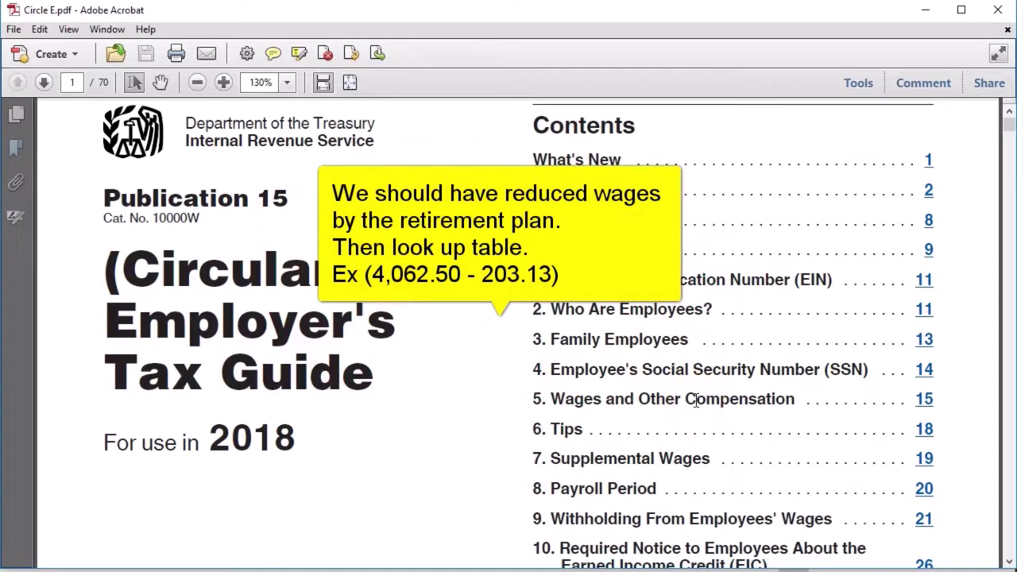
scroll(696, 401, down, 1)
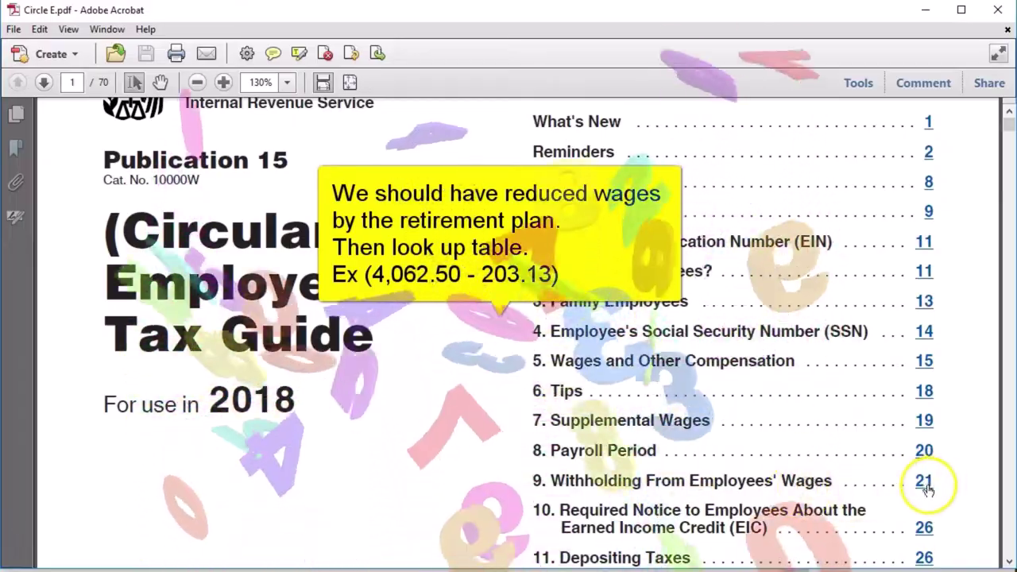
click(926, 483)
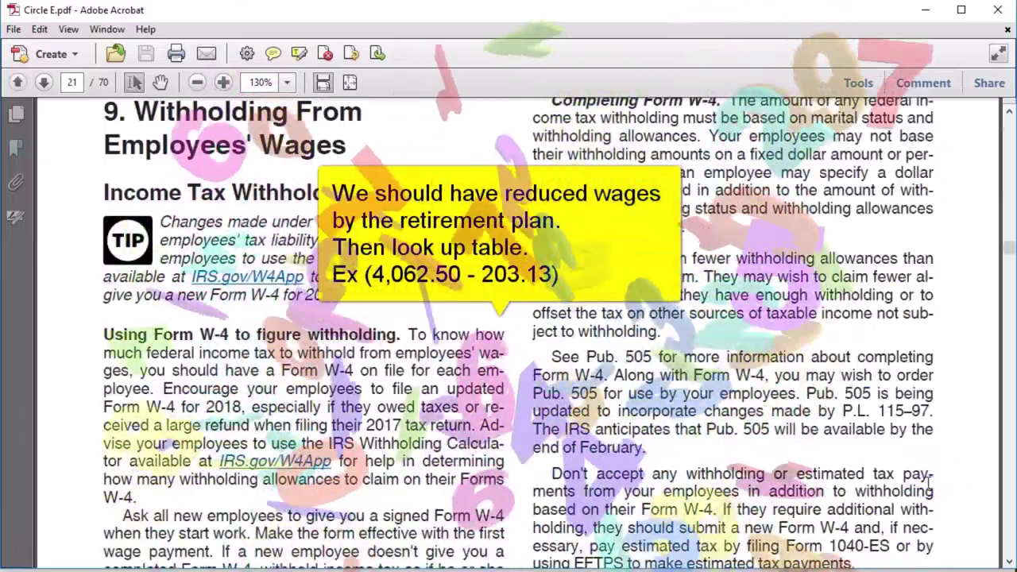
Go to the Percentage Method Tables for Income Tax Withholding on page 47 of Circle E.pdf
scroll(928, 478, down, 20)
scroll(927, 478, down, 20)
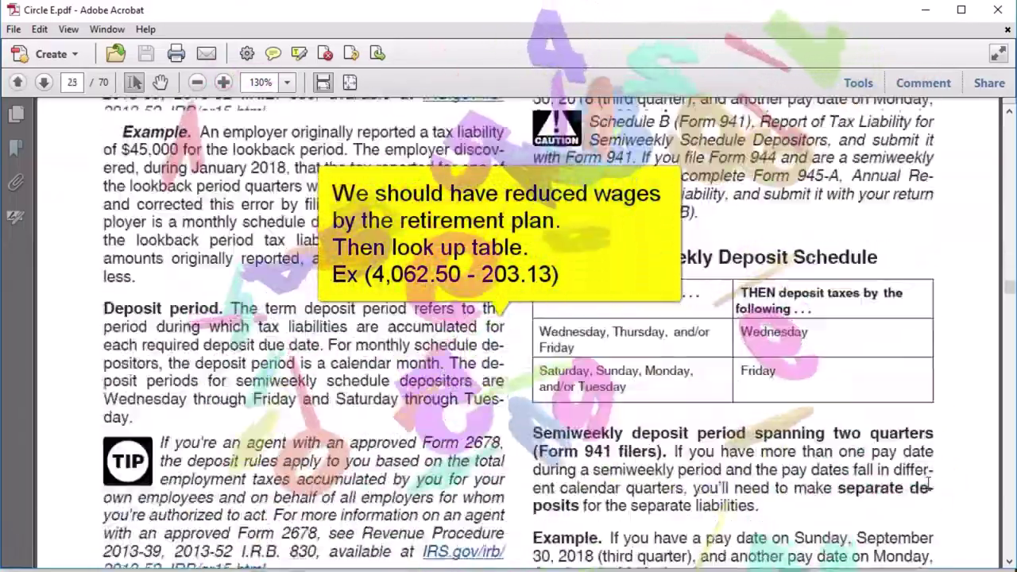
scroll(928, 483, down, 20)
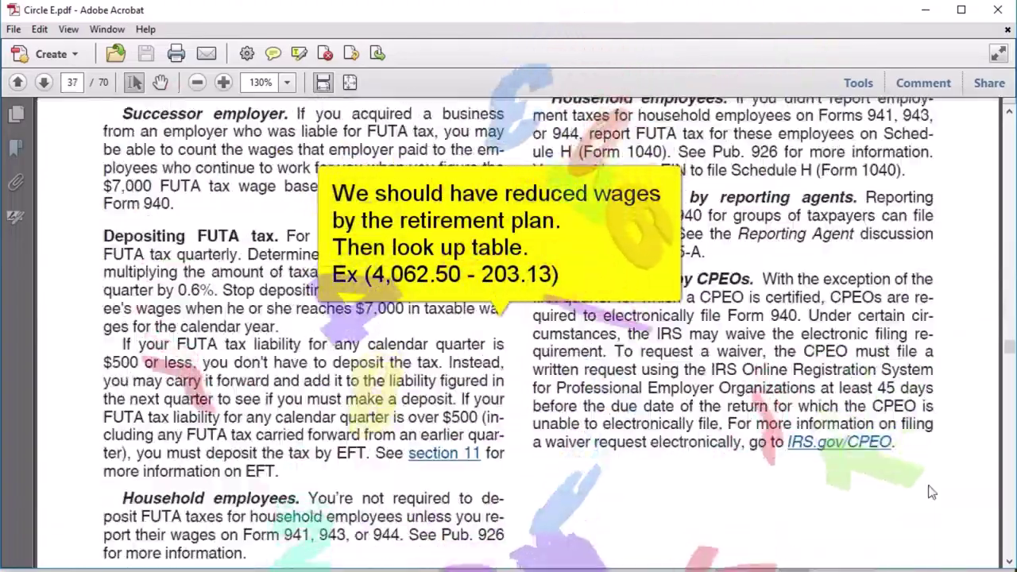
scroll(928, 483, down, 20)
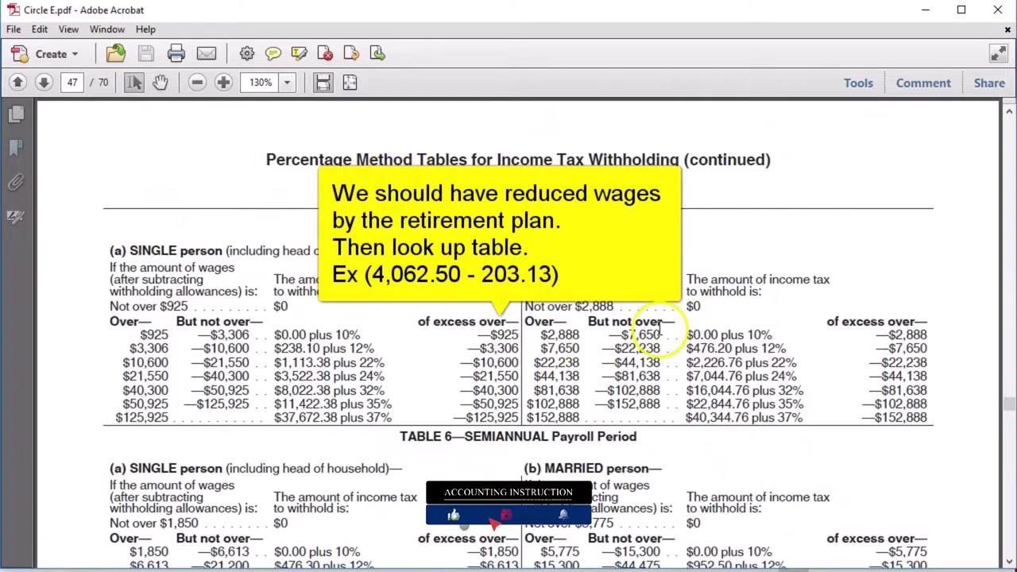
scroll(661, 337, down, 10)
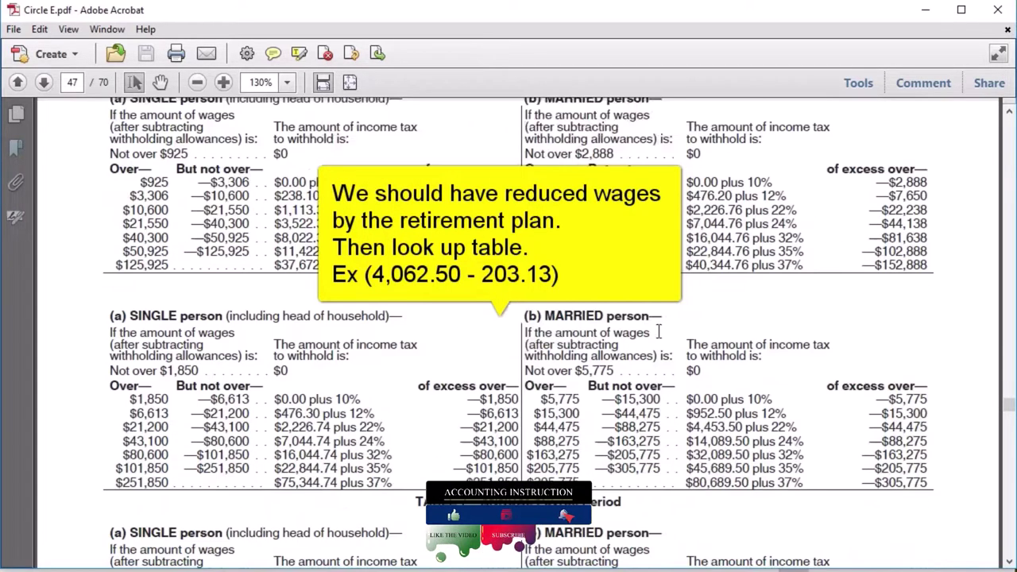
Look through the Wage Bracket Method Tables for the weekly, biweekly and semimonthly payroll periods to reach the monthly ones
scroll(661, 338, down, 8)
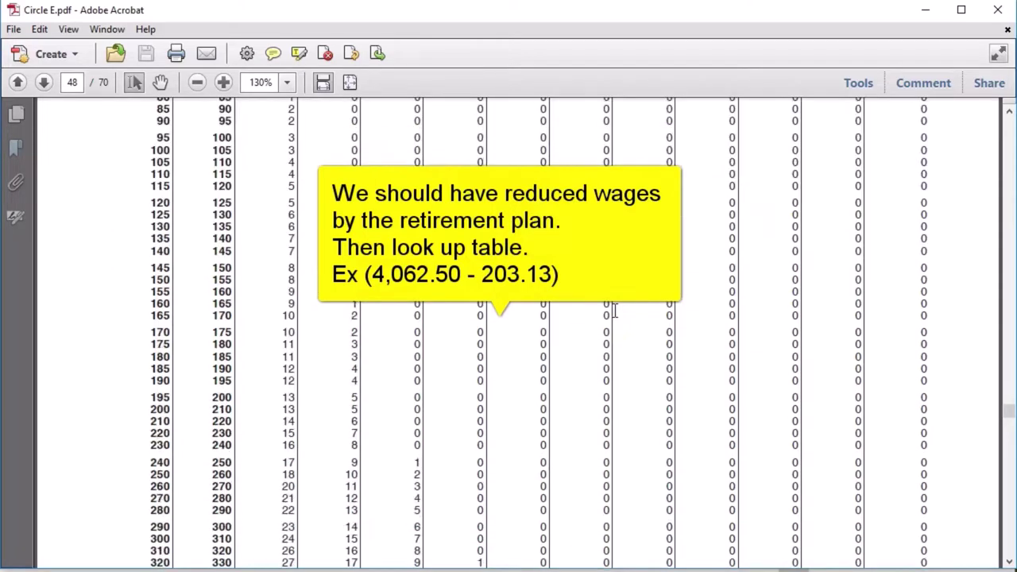
scroll(613, 312, down, 10)
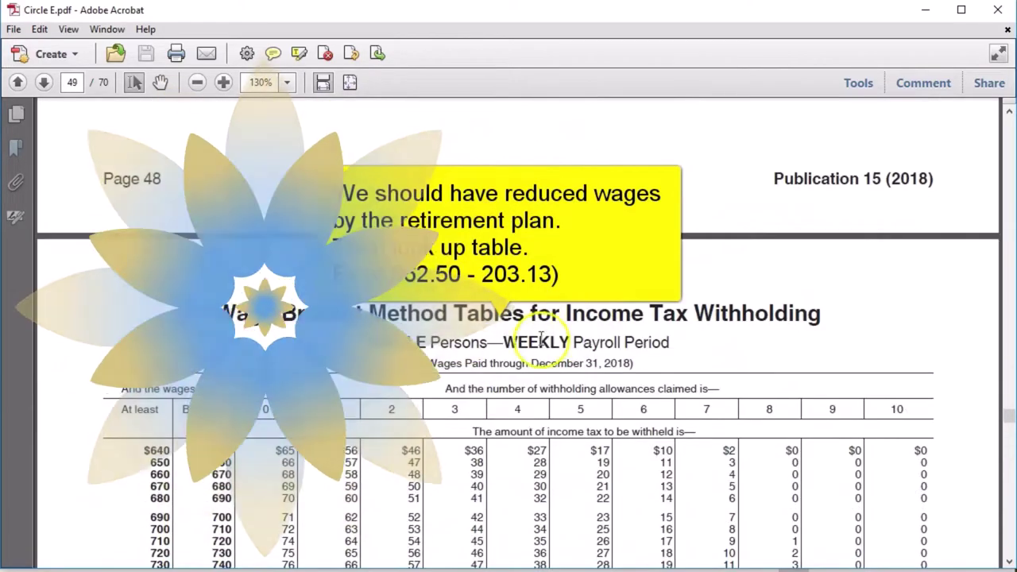
scroll(596, 364, down, 10)
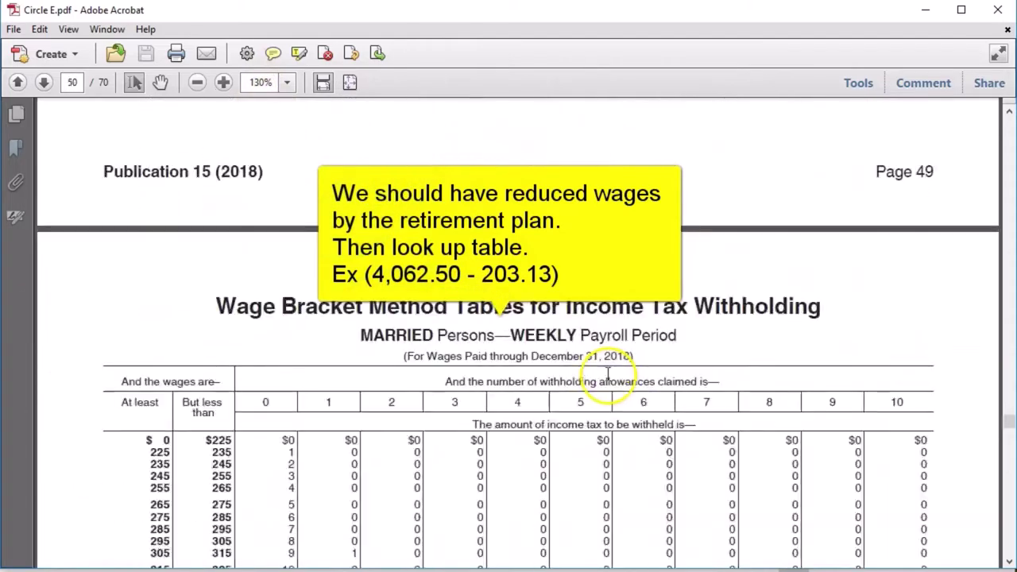
scroll(564, 357, down, 10)
scroll(579, 394, down, 10)
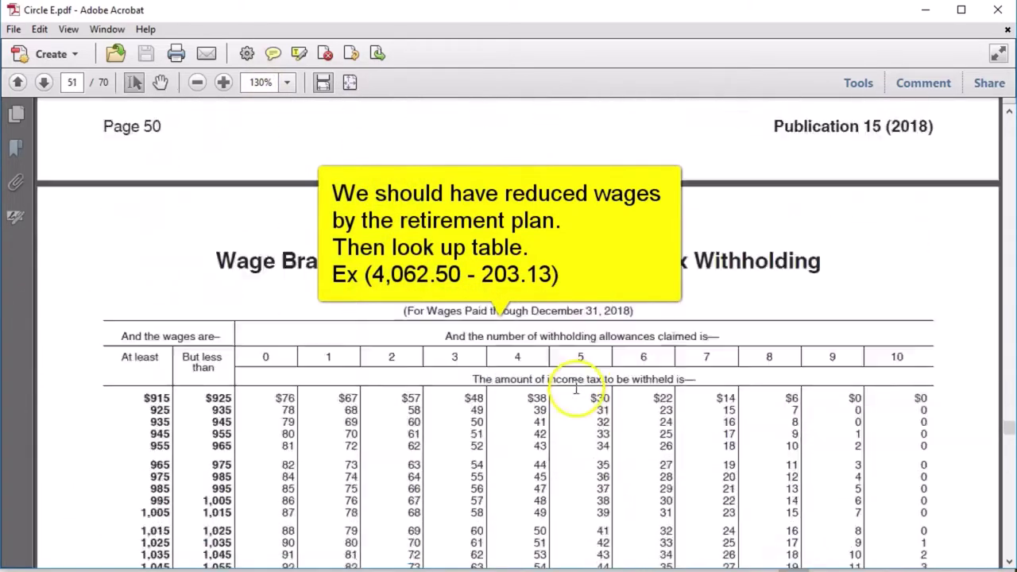
scroll(581, 393, down, 10)
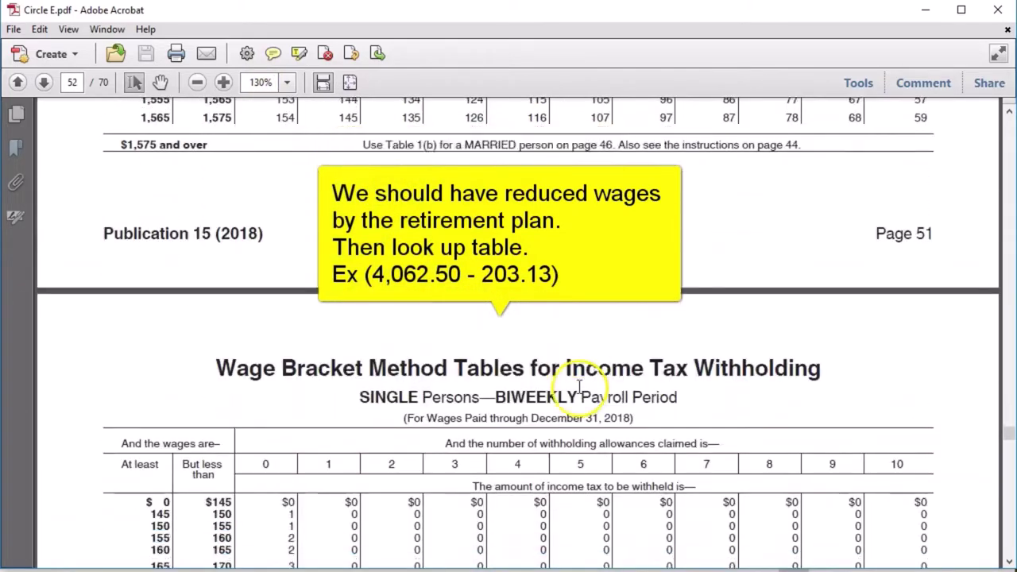
scroll(584, 396, down, 15)
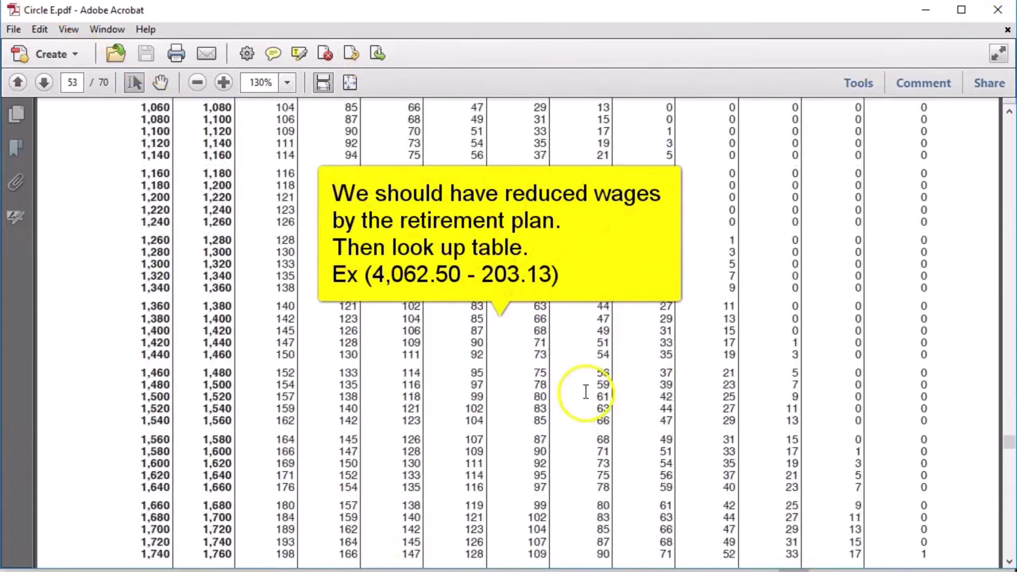
scroll(585, 390, down, 8)
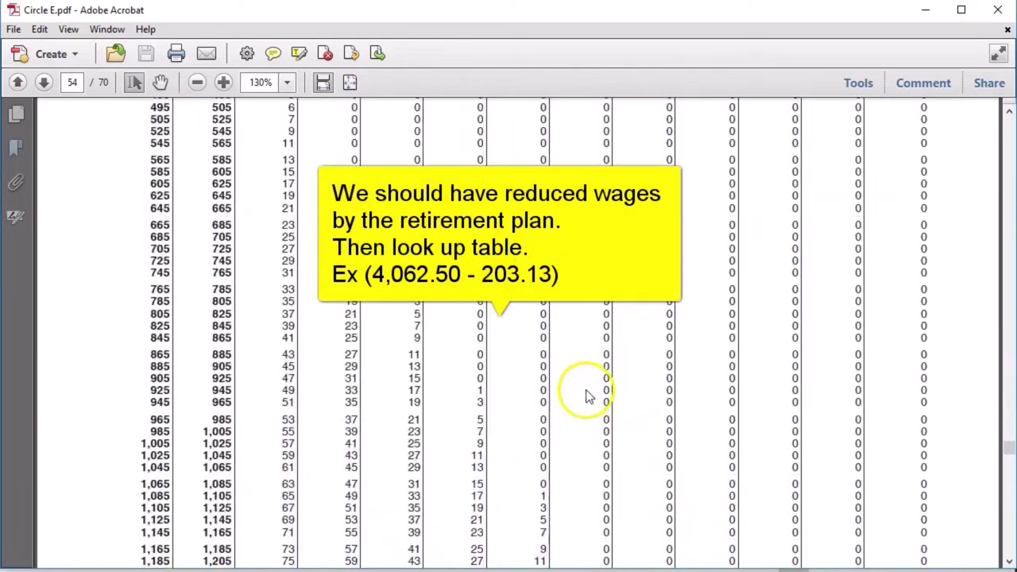
scroll(590, 395, down, 5)
scroll(589, 396, down, 6)
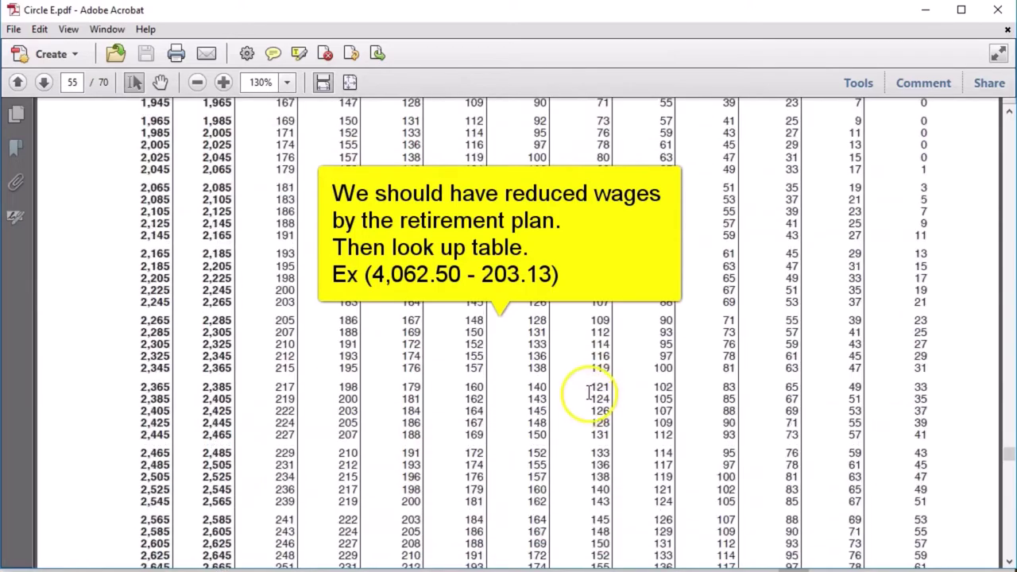
scroll(589, 390, down, 15)
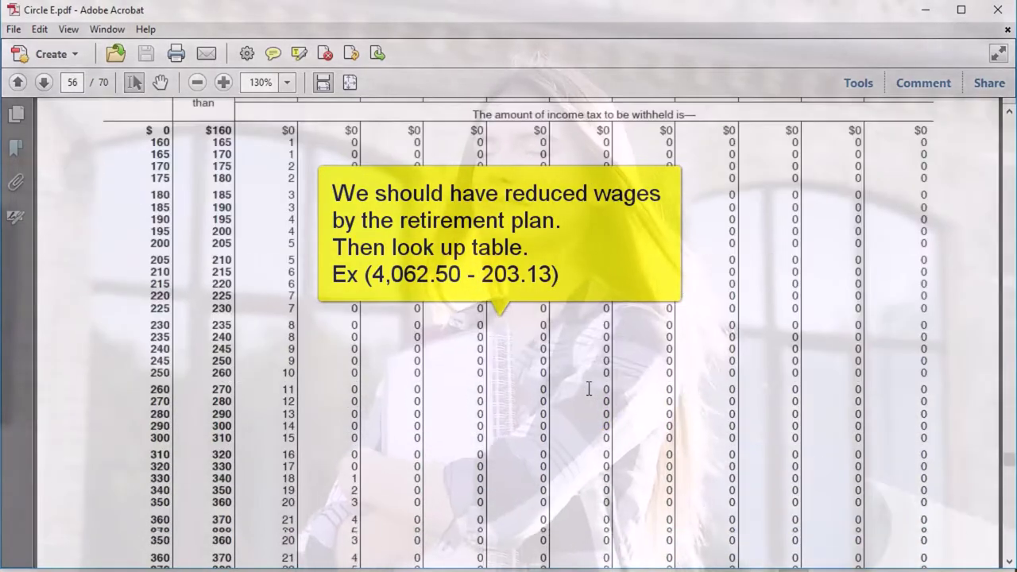
scroll(589, 394, down, 18)
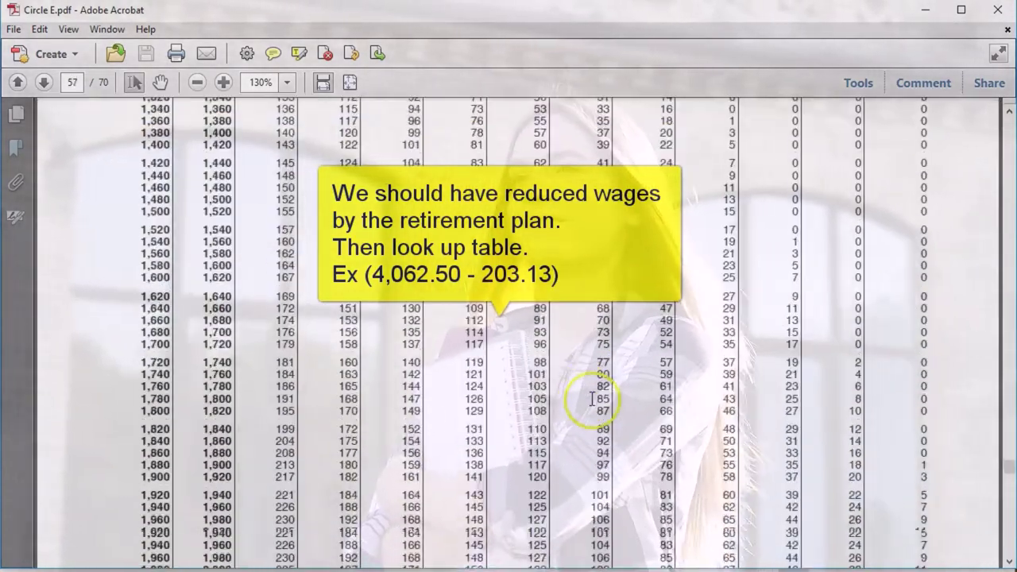
scroll(592, 401, down, 15)
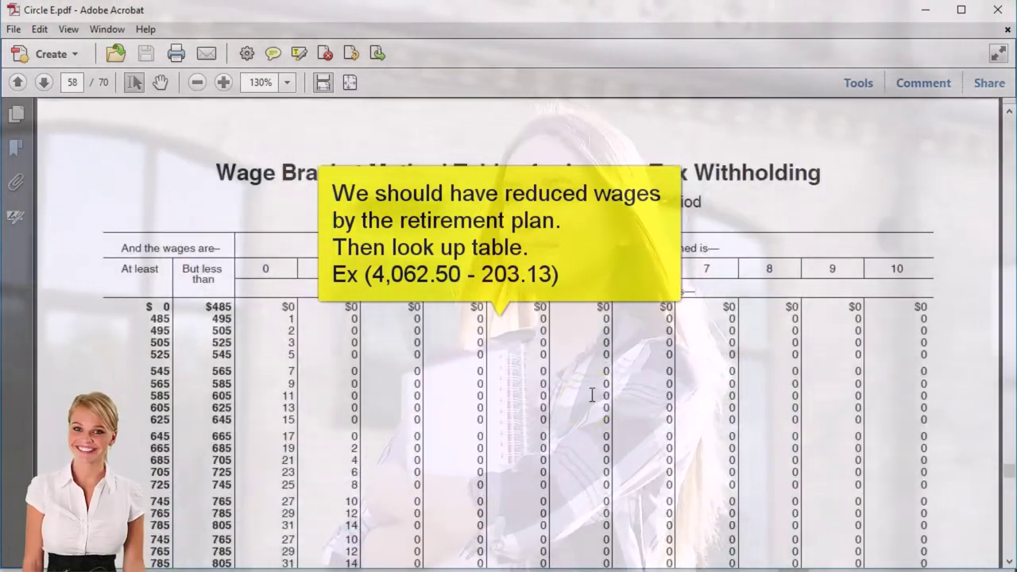
scroll(592, 395, down, 15)
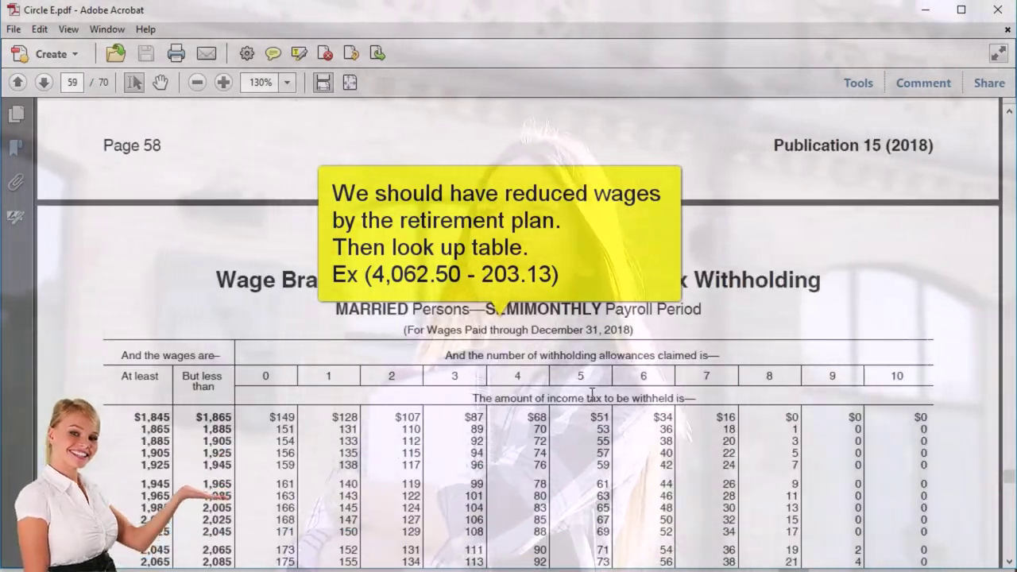
scroll(592, 394, down, 15)
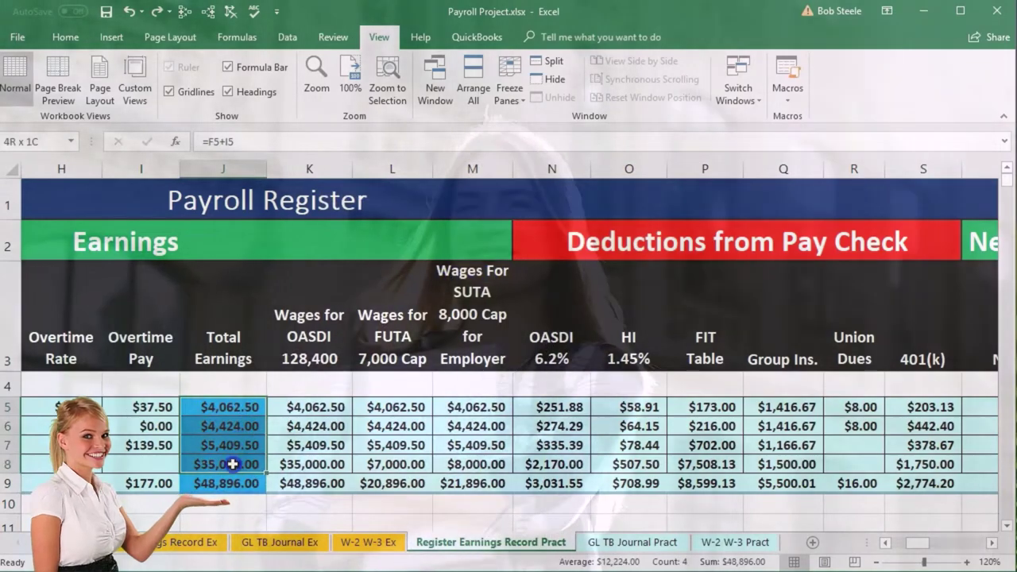
Subtract the first employee's 401(k) deduction from total earnings in Calculator, 4062.5 - 203.13, and return to the payroll register
drag(232, 464, 233, 464)
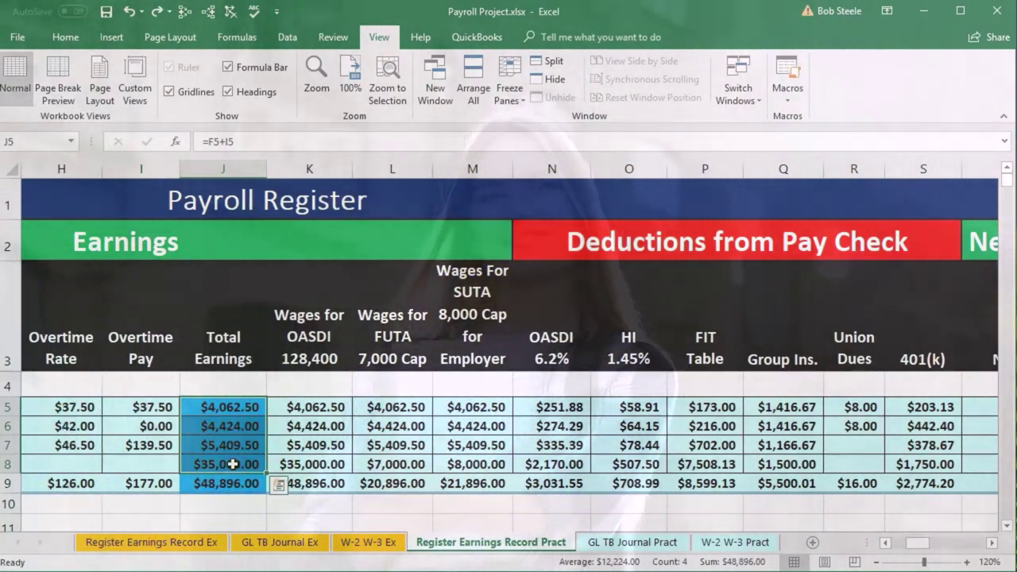
click(245, 412)
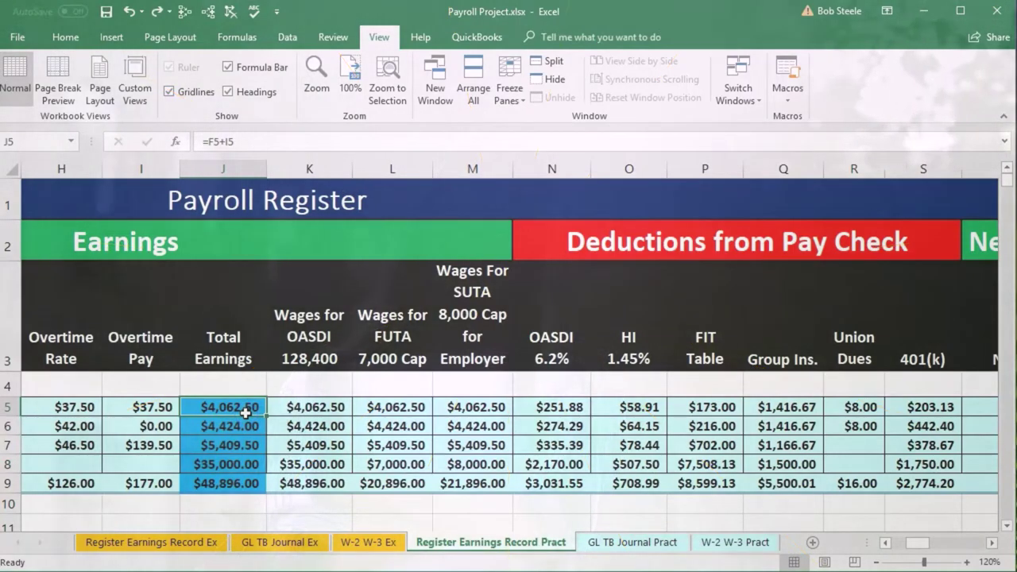
key(XF86Calculator)
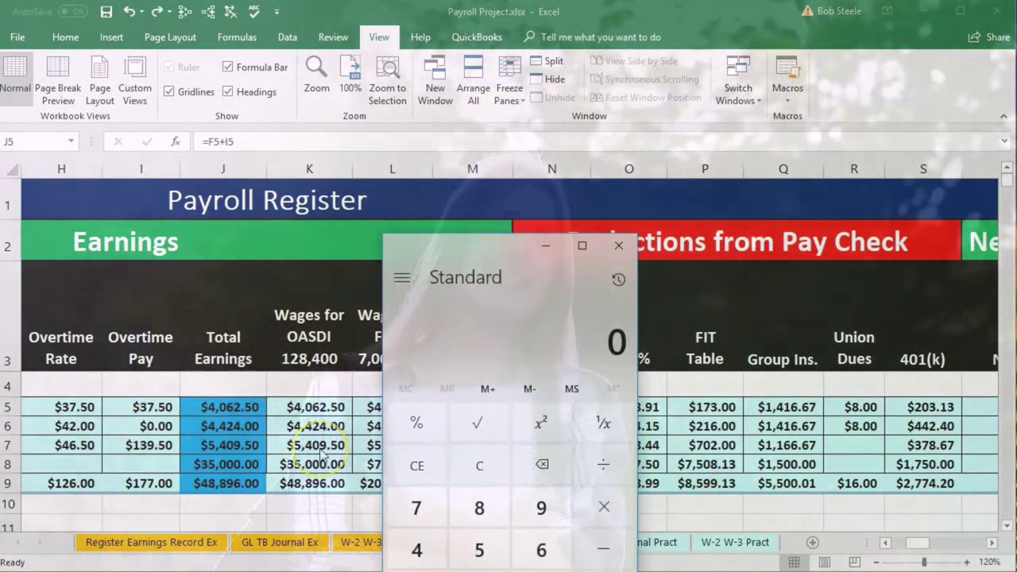
text(4062.5 -)
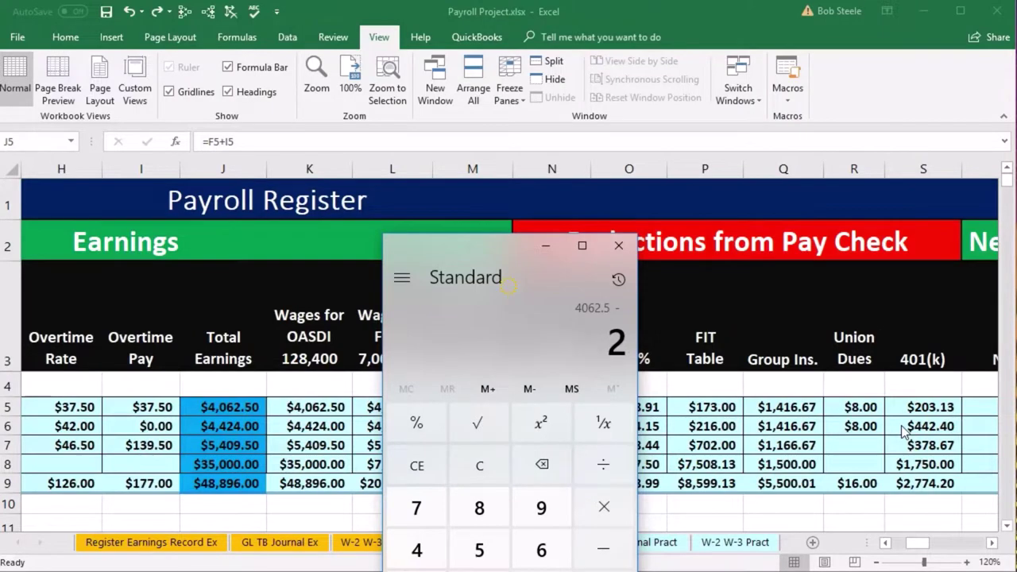
text(03.)
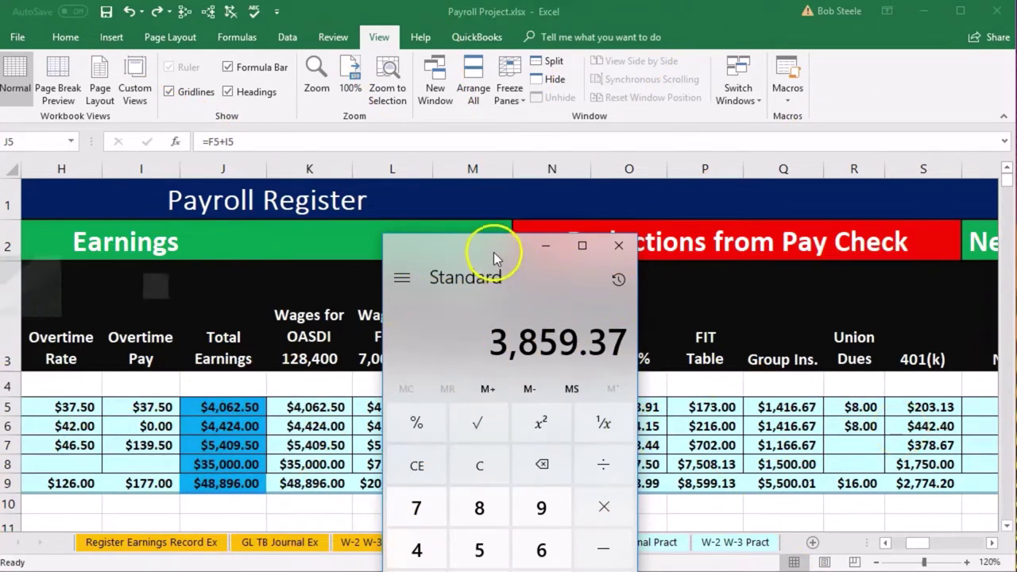
drag(494, 251, 600, 283)
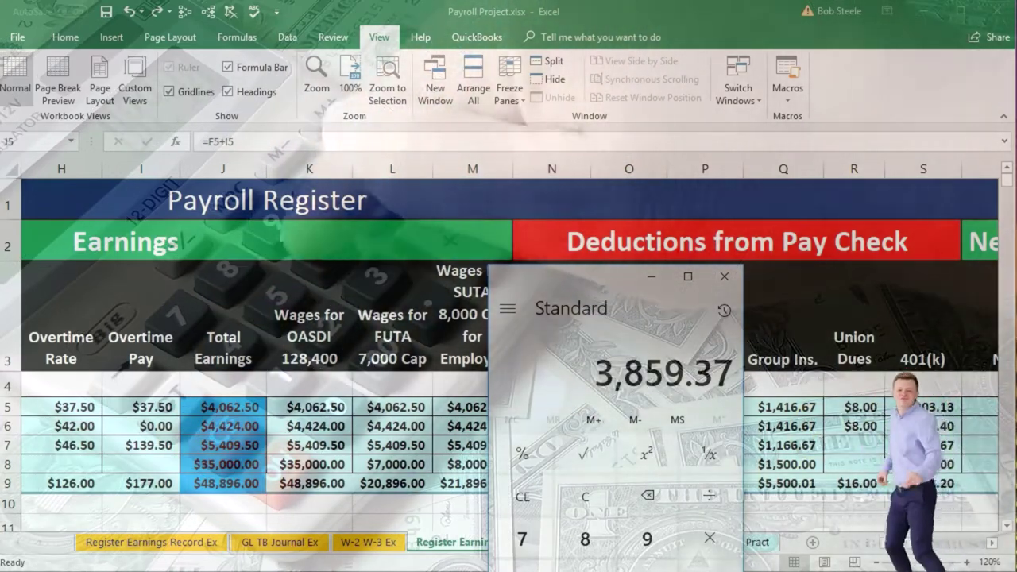
click(143, 473)
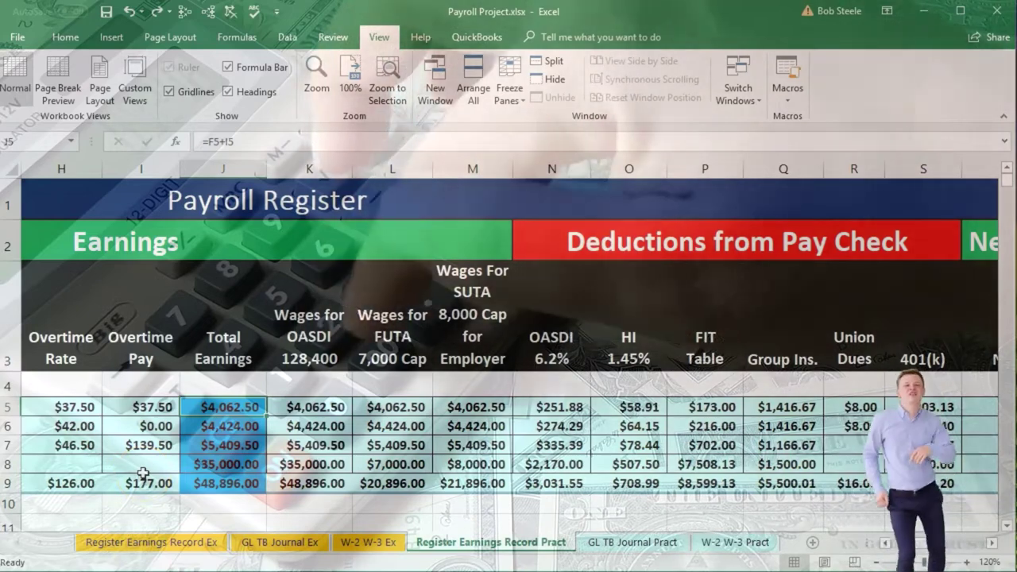
click(147, 461)
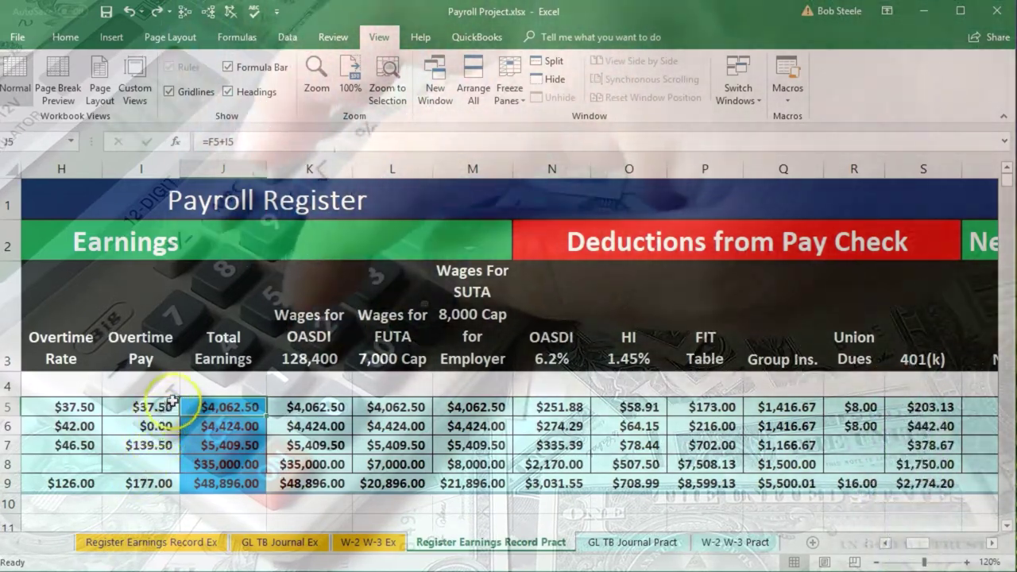
click(171, 413)
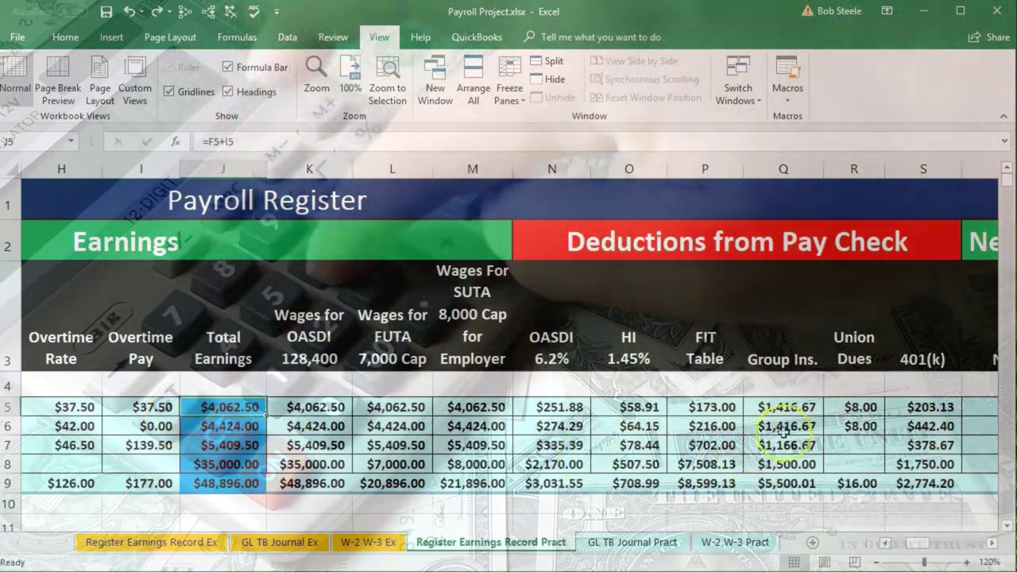
click(853, 417)
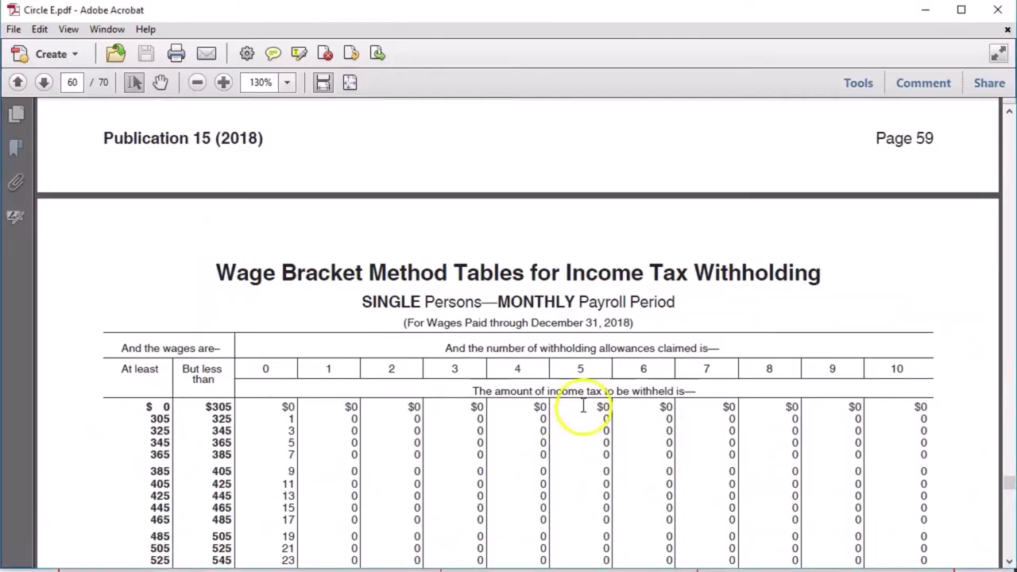
Go to the wage bracket table for married persons with a monthly payroll period in Circle E.pdf and enlarge the page to 150%
scroll(464, 386, down, 20)
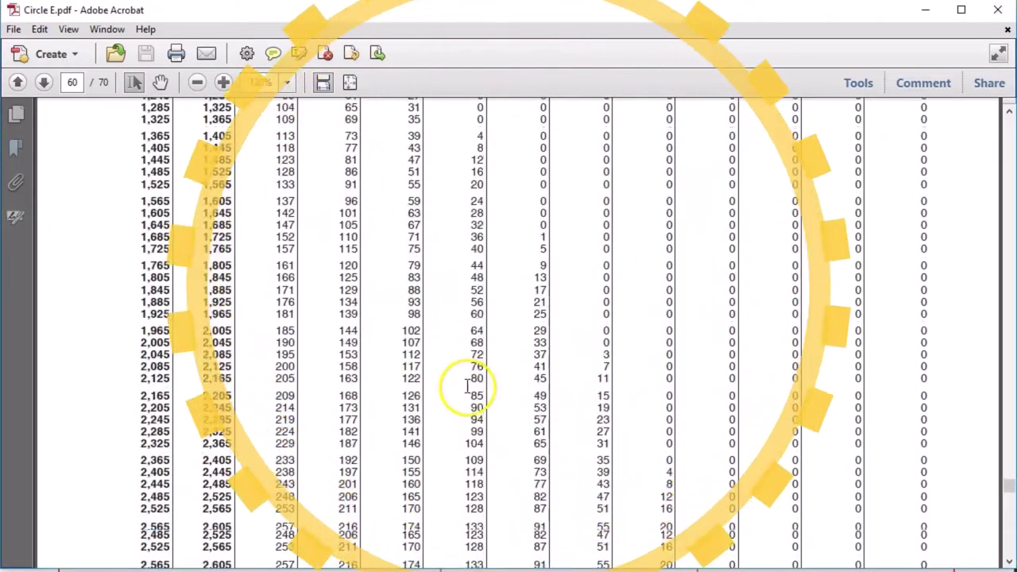
scroll(473, 397, down, 12)
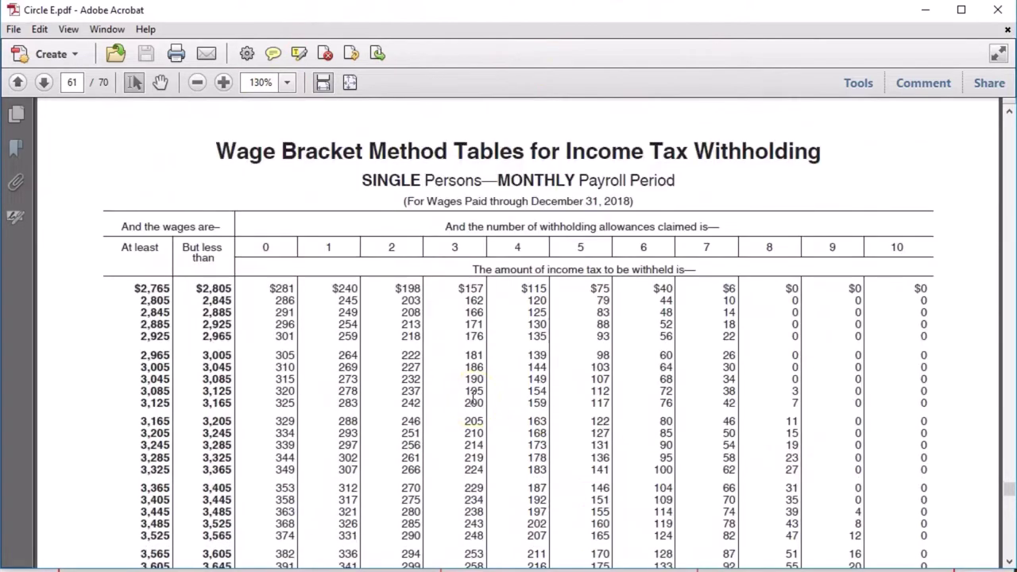
scroll(474, 397, down, 20)
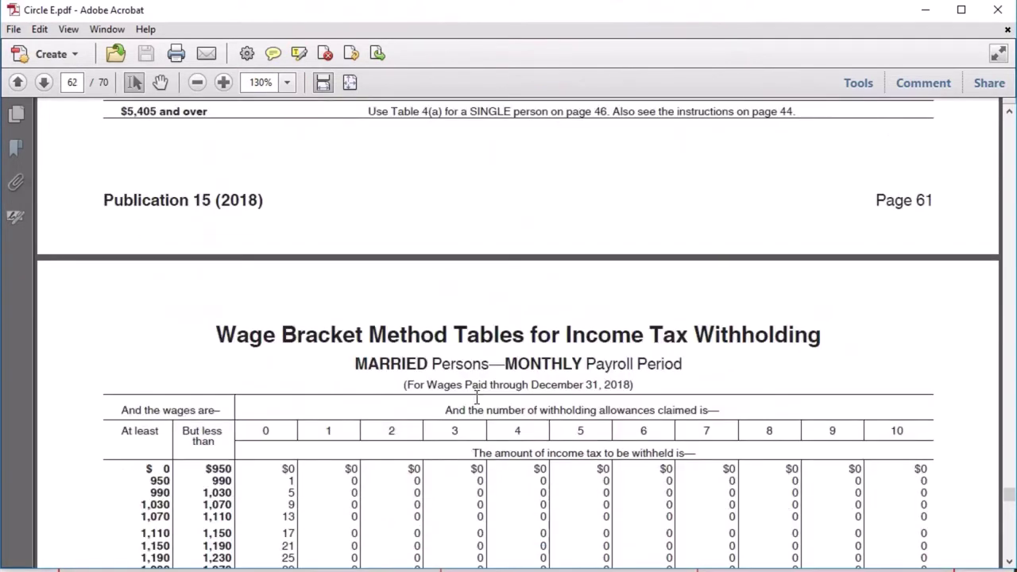
scroll(477, 397, down, 2)
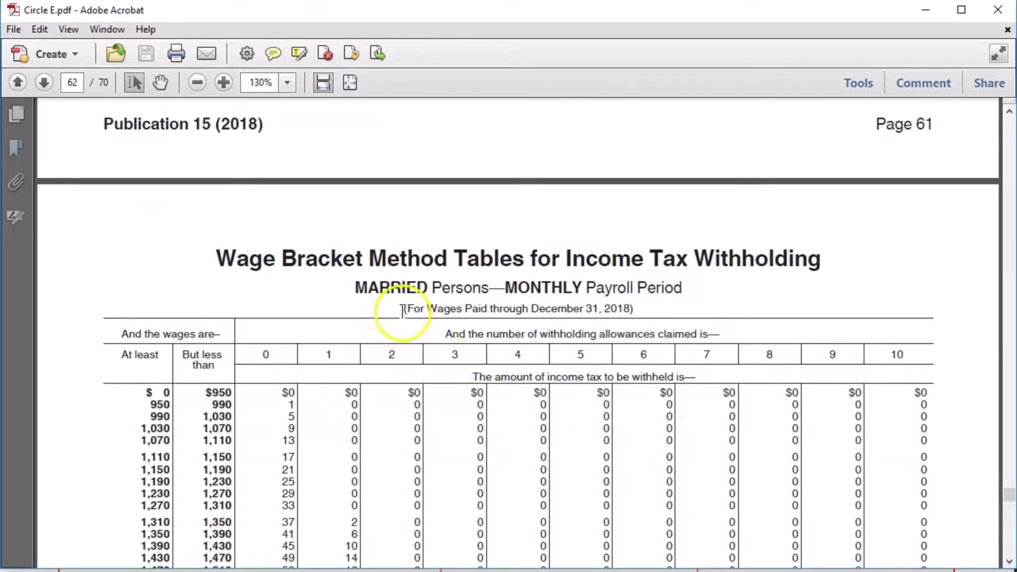
ctrl+scroll(465, 367, up, 1)
scroll(469, 365, down, 1)
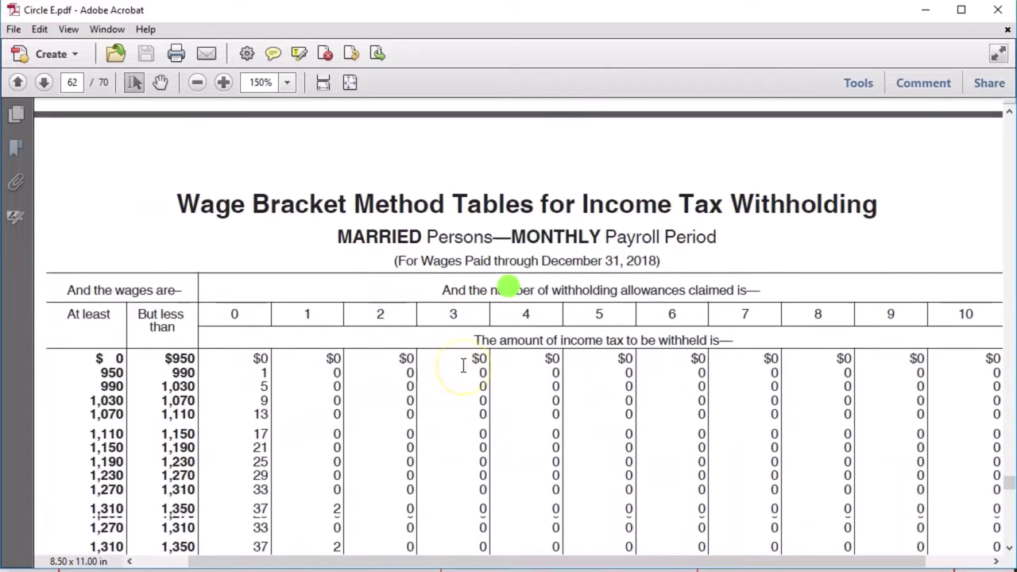
click(515, 317)
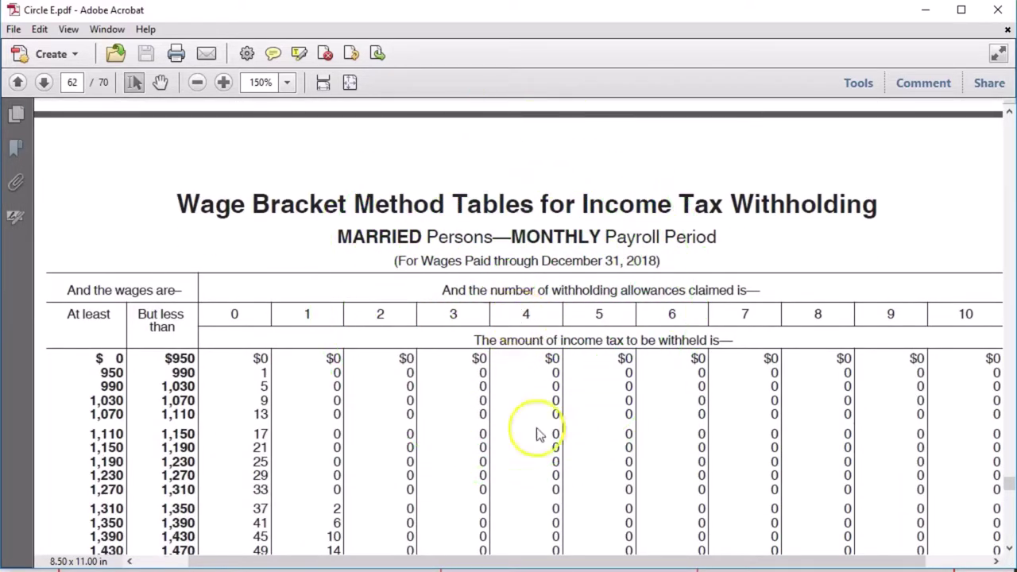
Follow the married monthly wage bracket table in Circle E.pdf to its continuation on page 63 and mark its payroll period heading
key(alt+Tab)
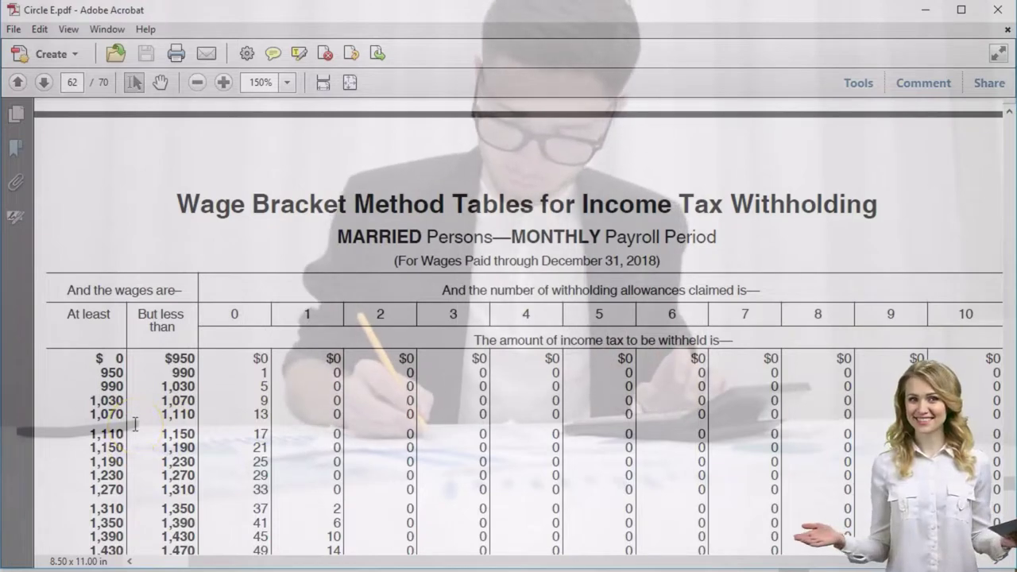
scroll(133, 429, down, 2)
scroll(135, 425, down, 2)
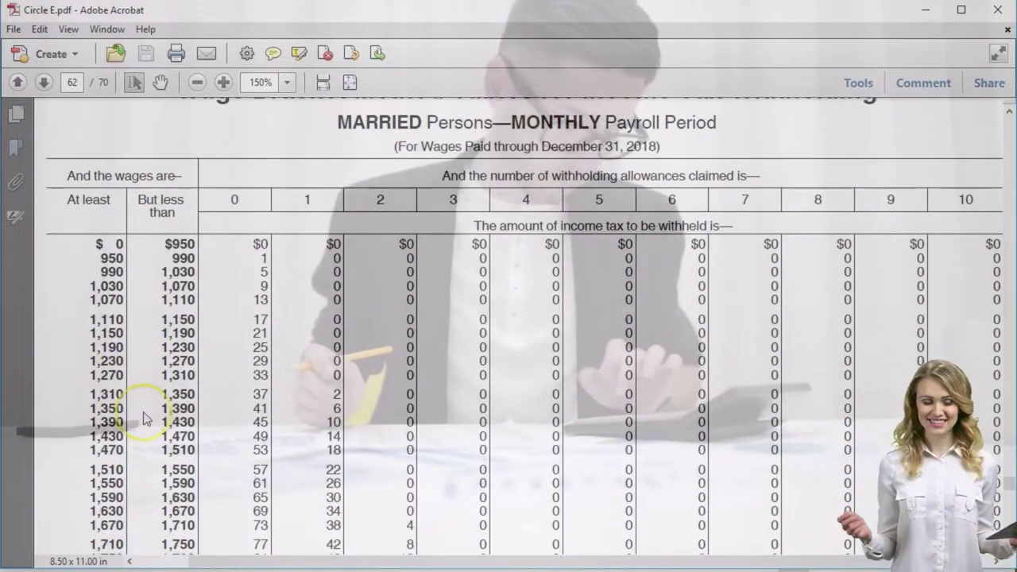
scroll(144, 419, down, 8)
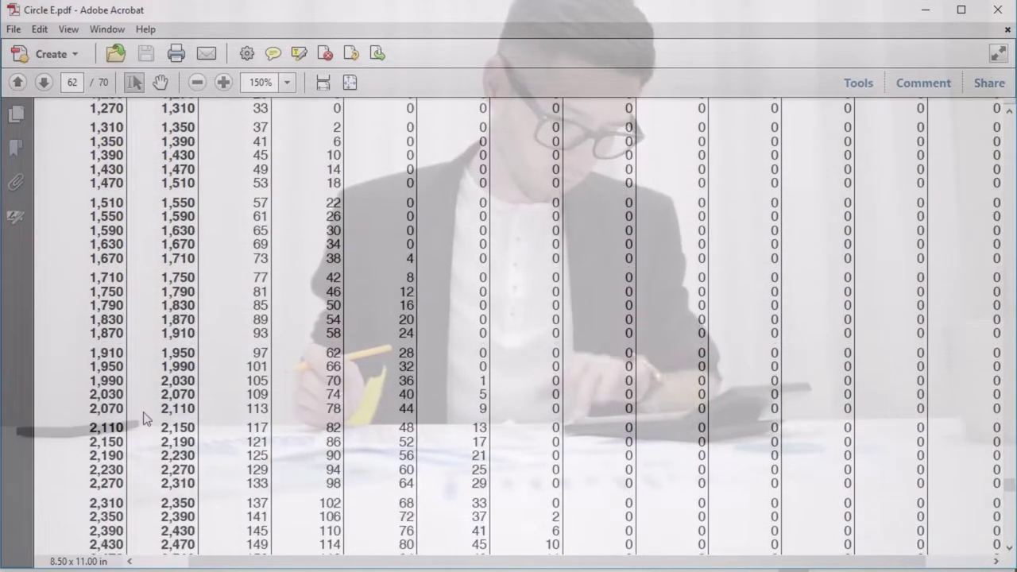
scroll(144, 419, down, 11)
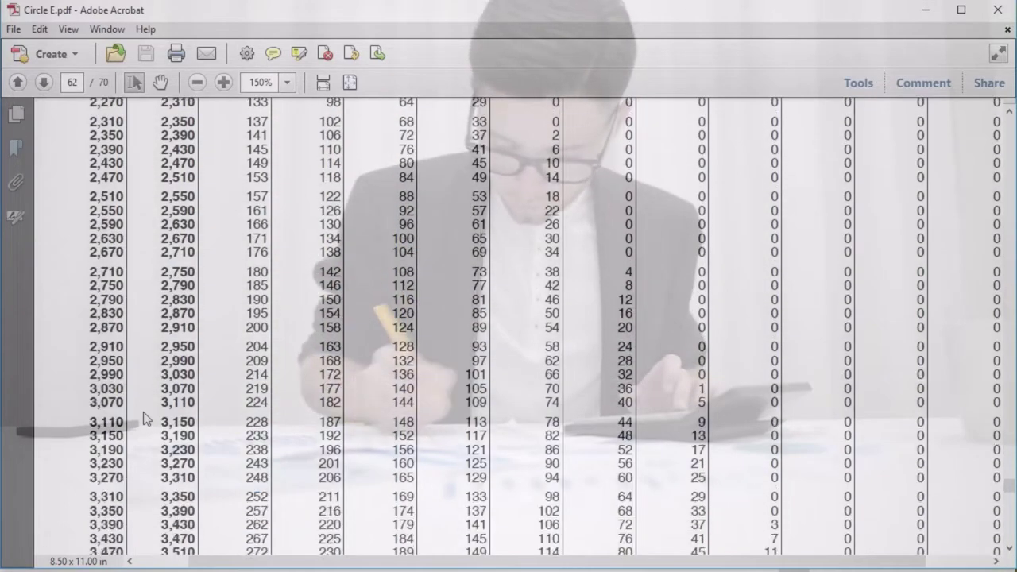
scroll(143, 419, down, 11)
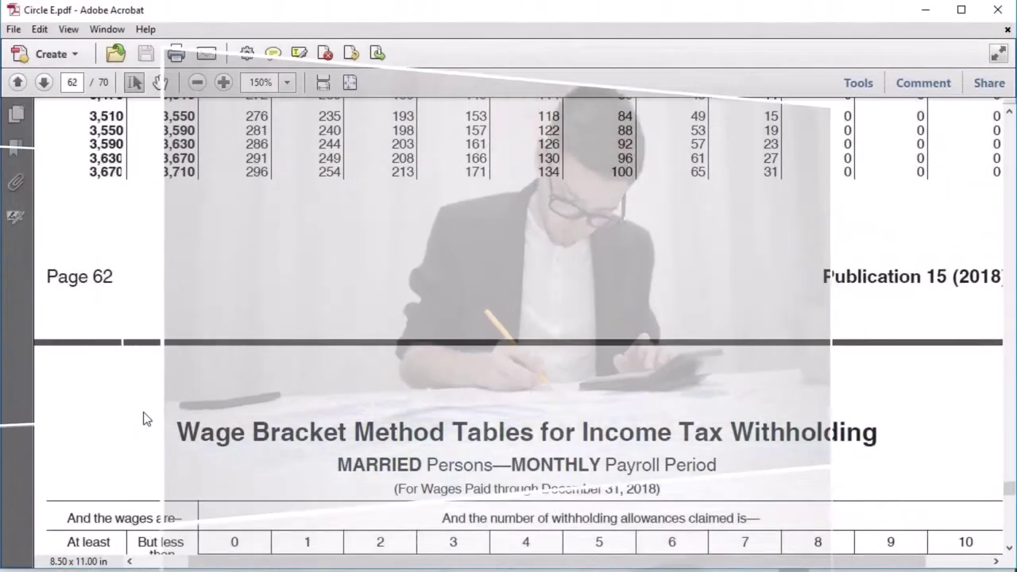
scroll(144, 419, down, 5)
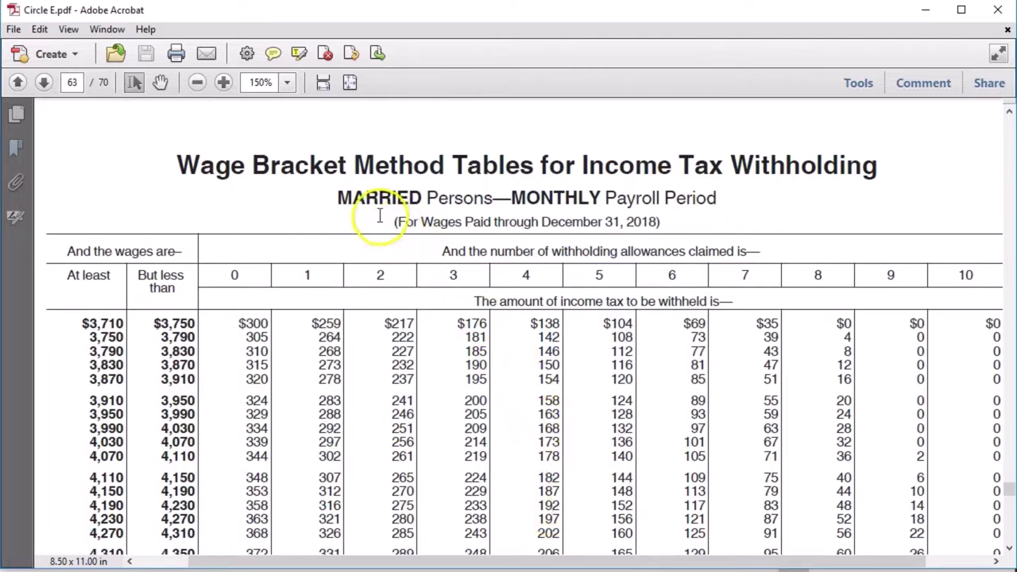
drag(517, 190, 660, 199)
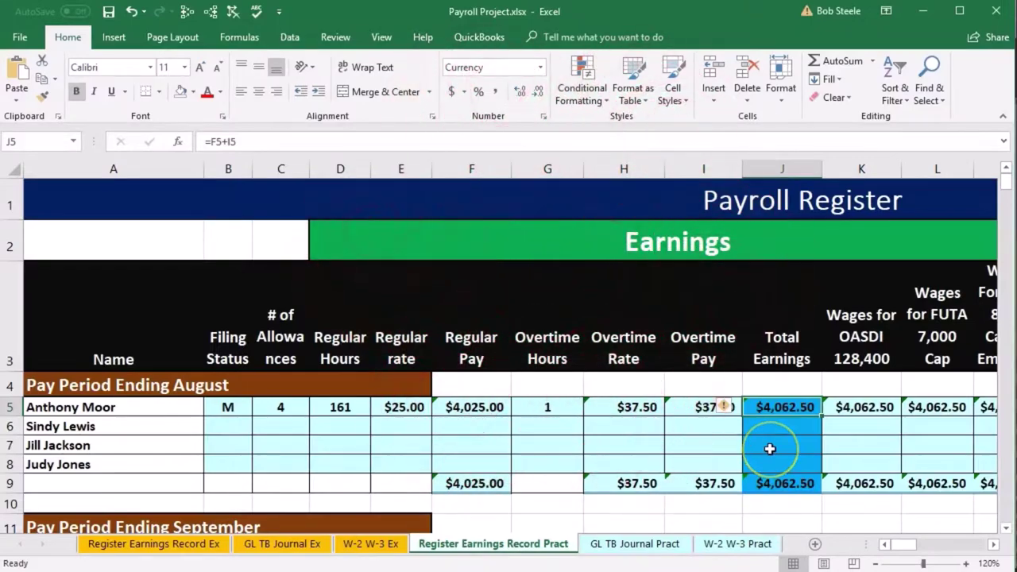
Enter 173 as the first employee's federal income tax in the FIT Table column of the August payroll register
key(Right)
key(Right)
key(Right)
key(Right)
key(Right)
key(Right)
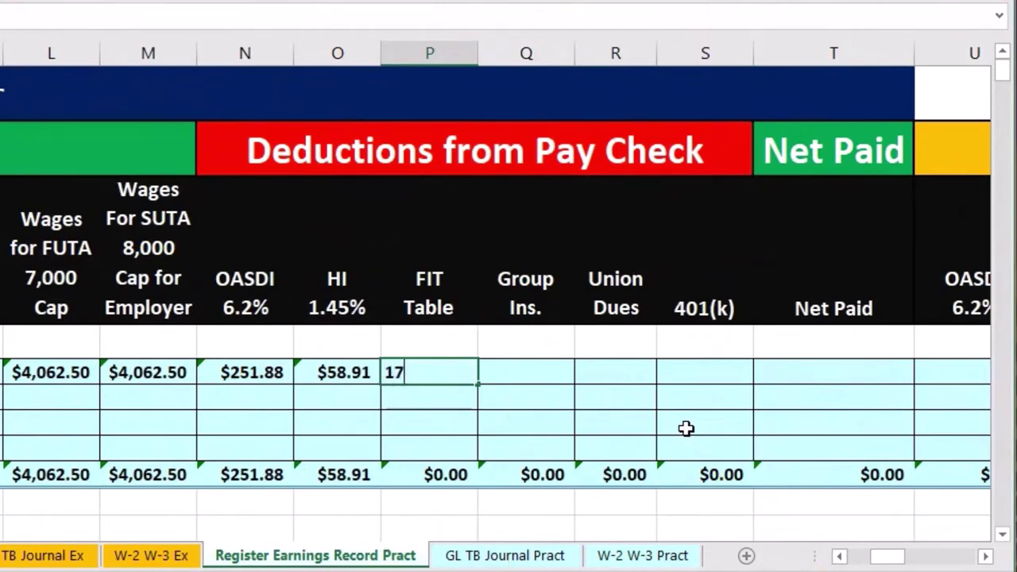
text(17)
text(3)
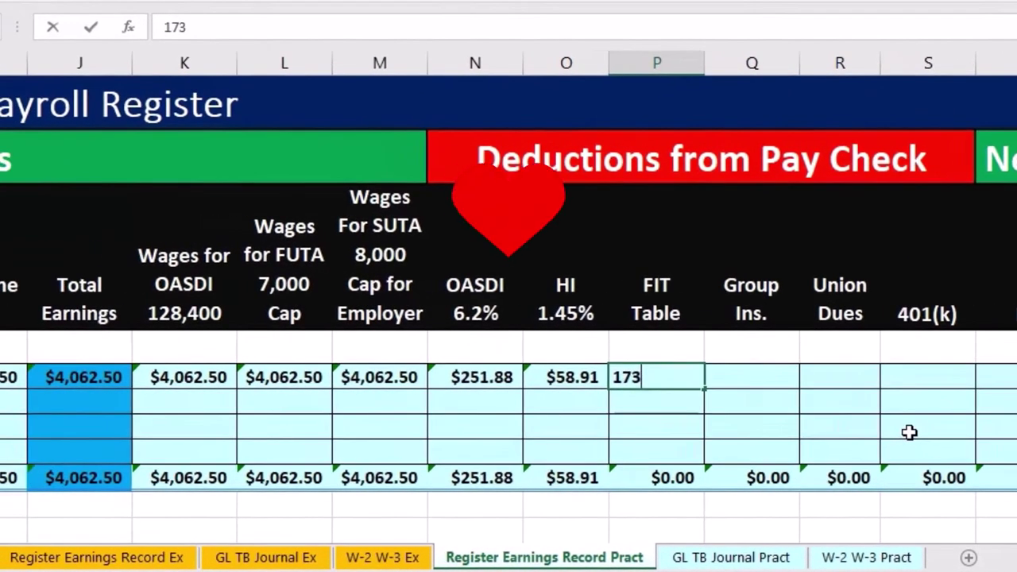
key(Up)
key(Right)
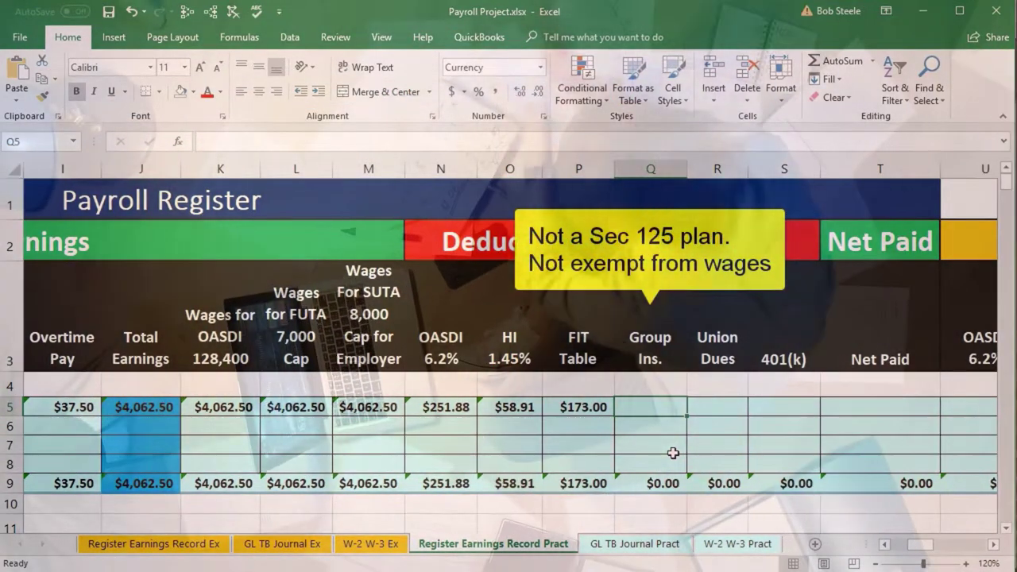
click(578, 349)
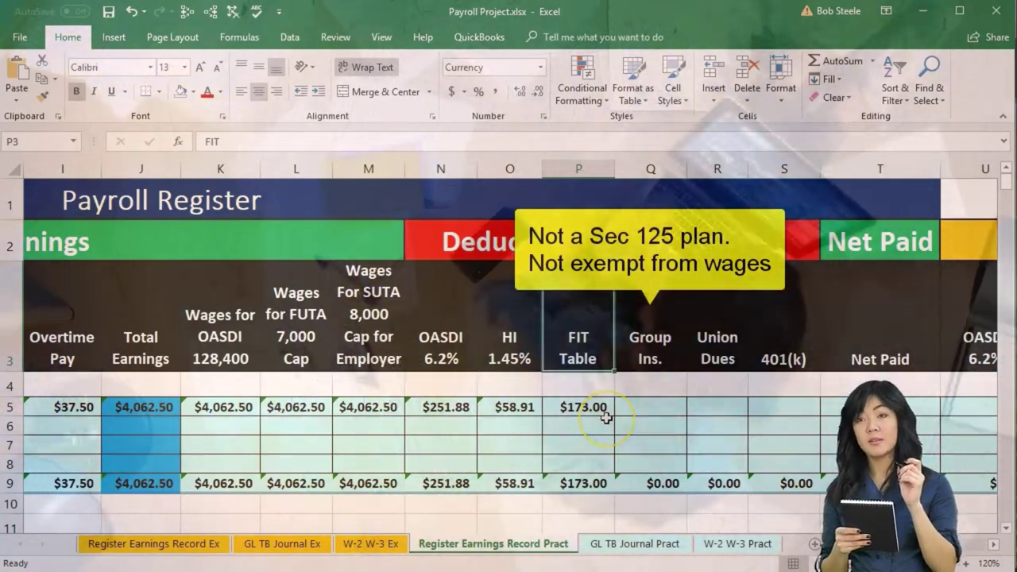
click(640, 407)
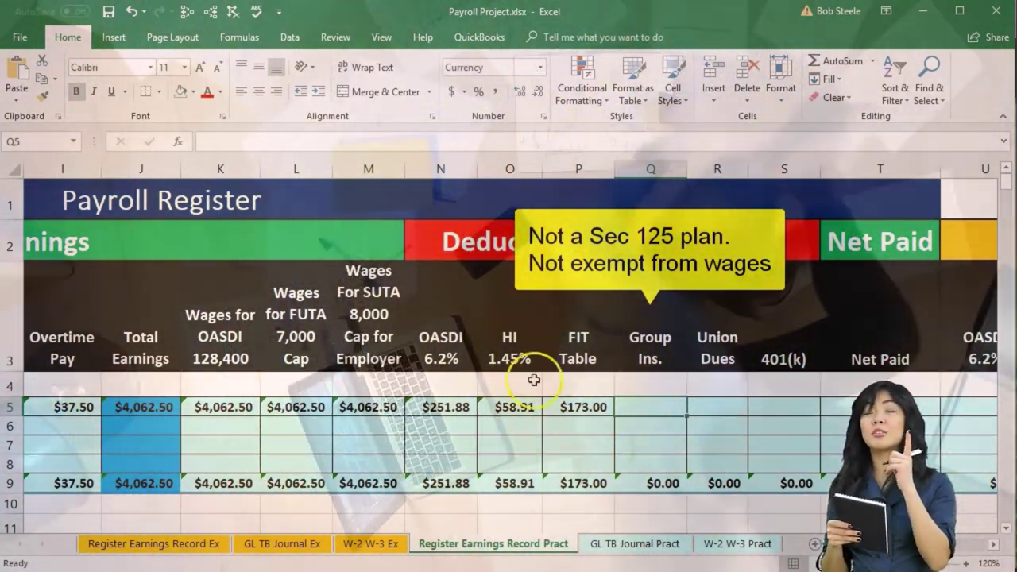
click(450, 346)
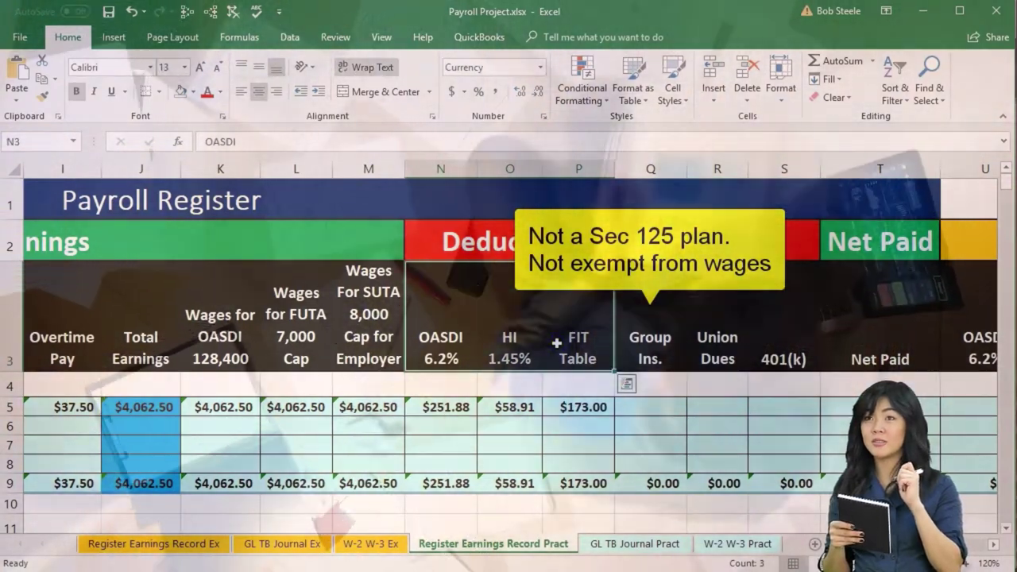
click(636, 325)
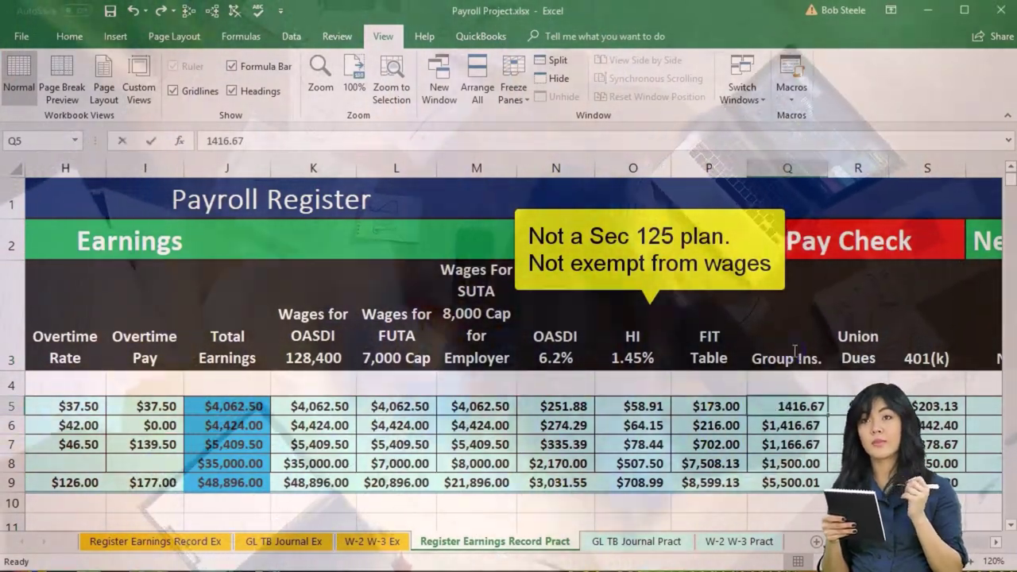
click(794, 350)
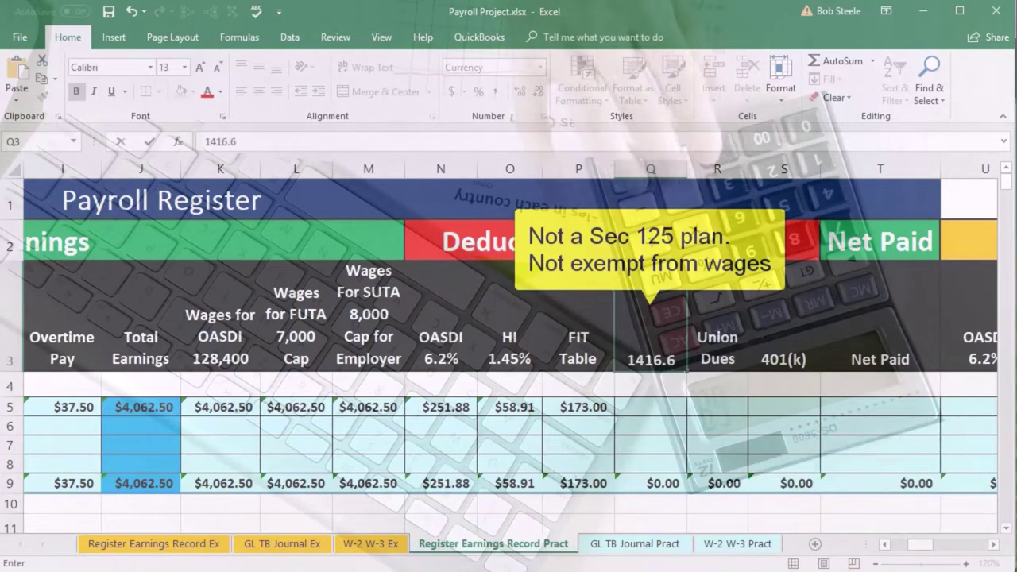
key(Return)
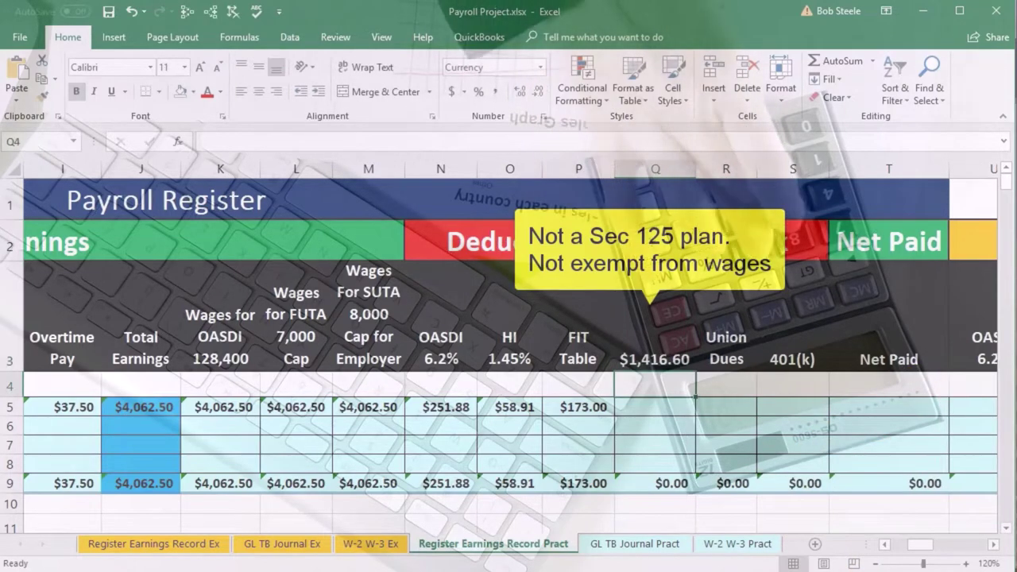
click(129, 12)
Enter the first employee's remaining August deductions: group insurance 1416.67, union dues 8 and 401(k) 203.13
click(649, 409)
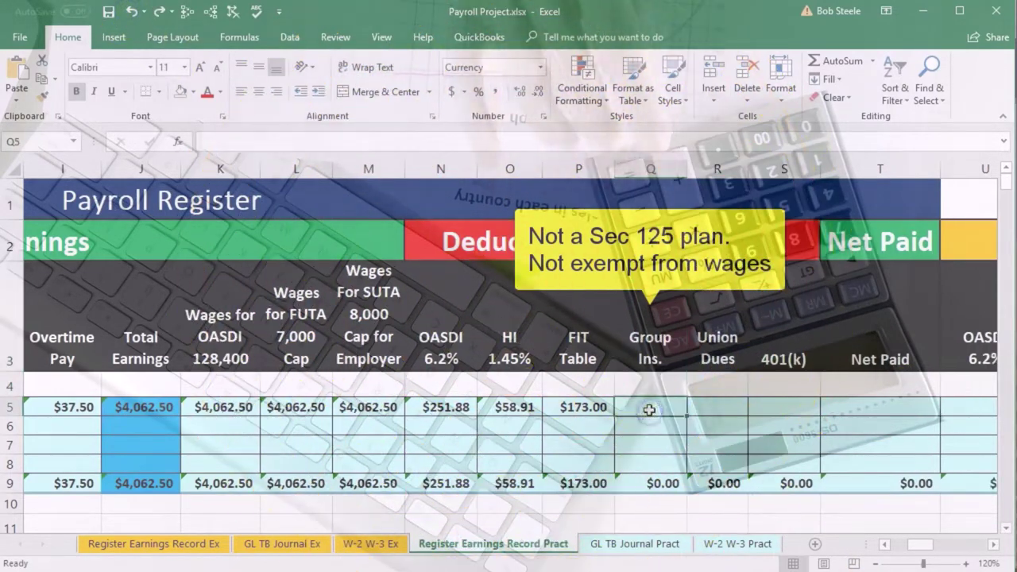
text(1,416.6)
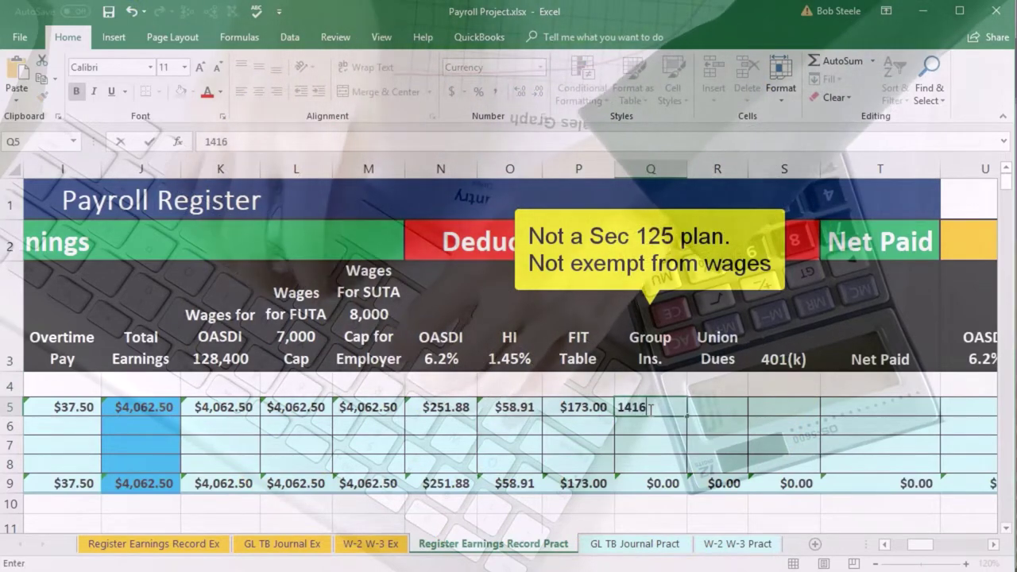
text(7)
key(Tab)
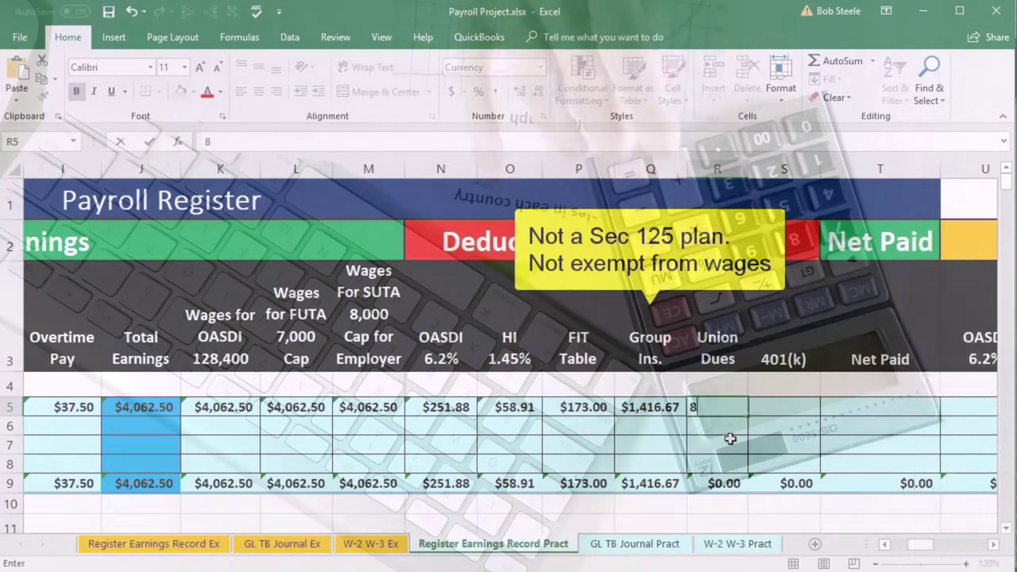
key(Tab)
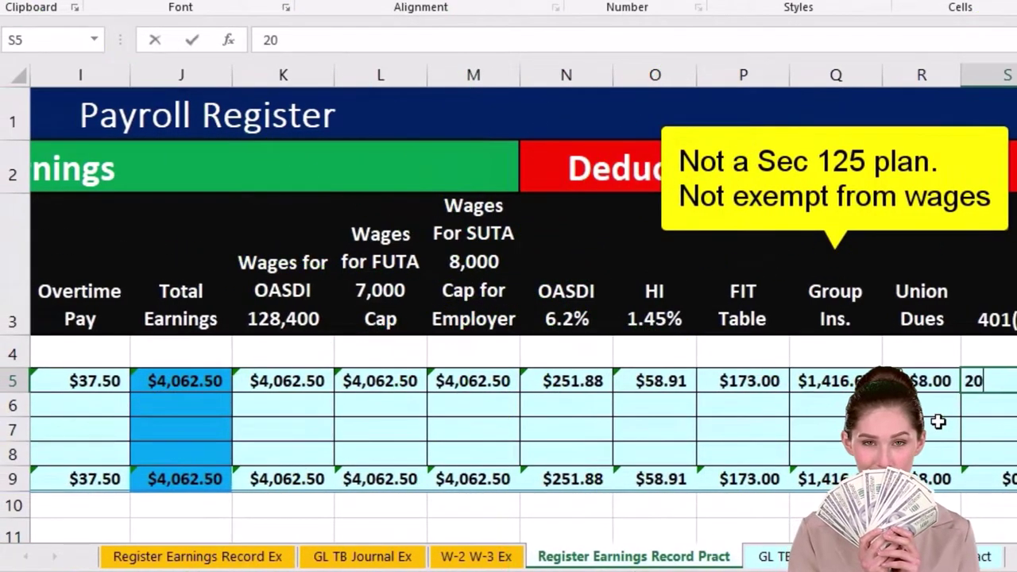
text(3.13)
key(Tab)
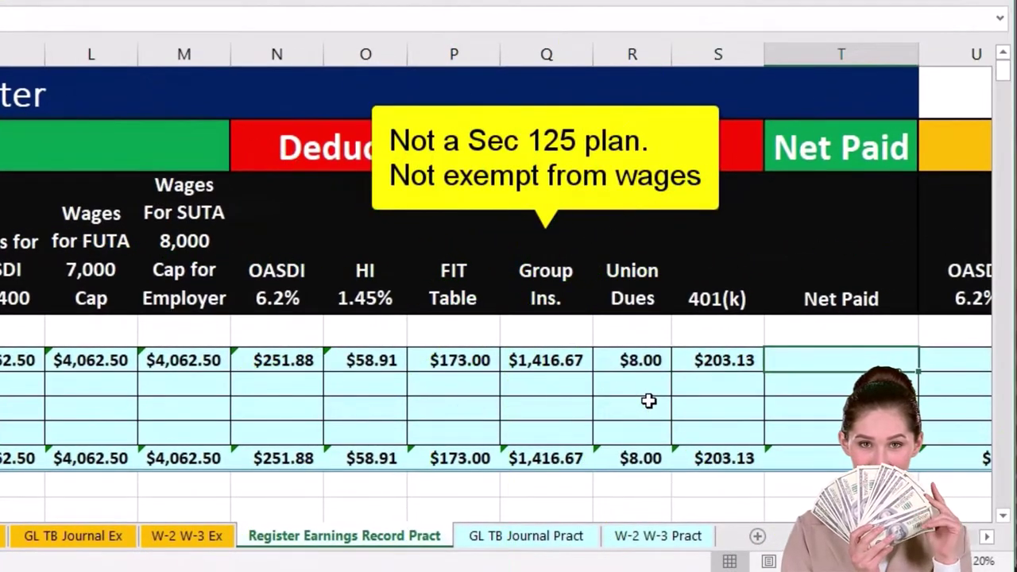
Open Calculator and move it below the first employee's row so the payroll figures stay readable
key(XF86Calculator)
click(545, 250)
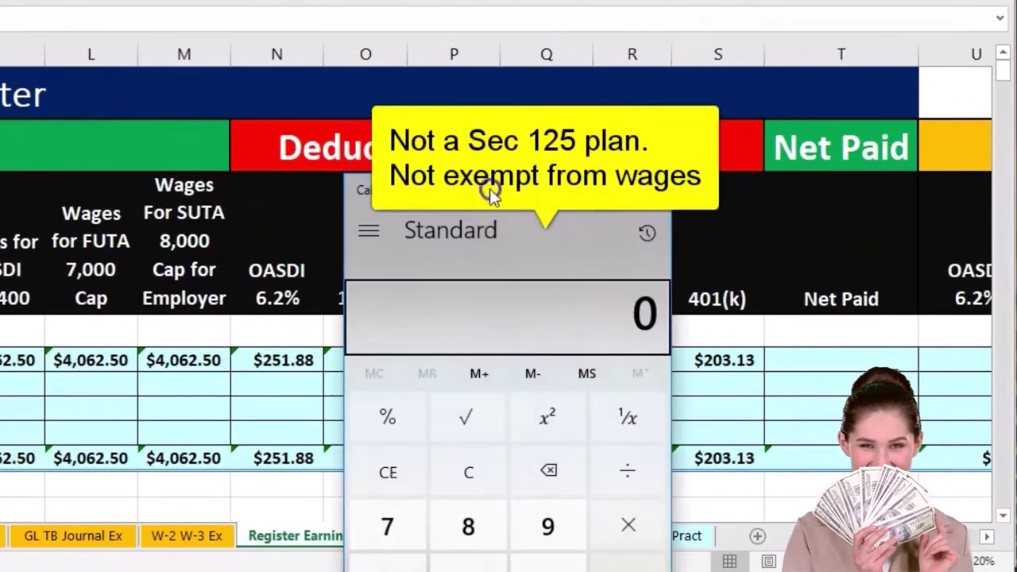
drag(489, 188, 454, 408)
click(159, 404)
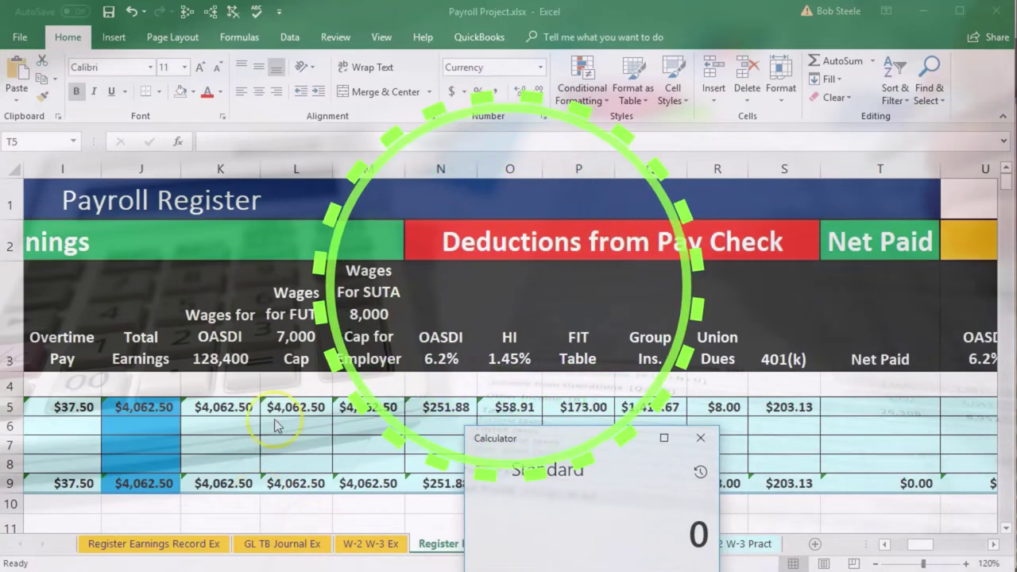
Calculate the first employee's net pay in Calculator as 4062.5 - 251.88 - 58.91 - 173 - 1416.67 - 8 - 203.13
text(40)
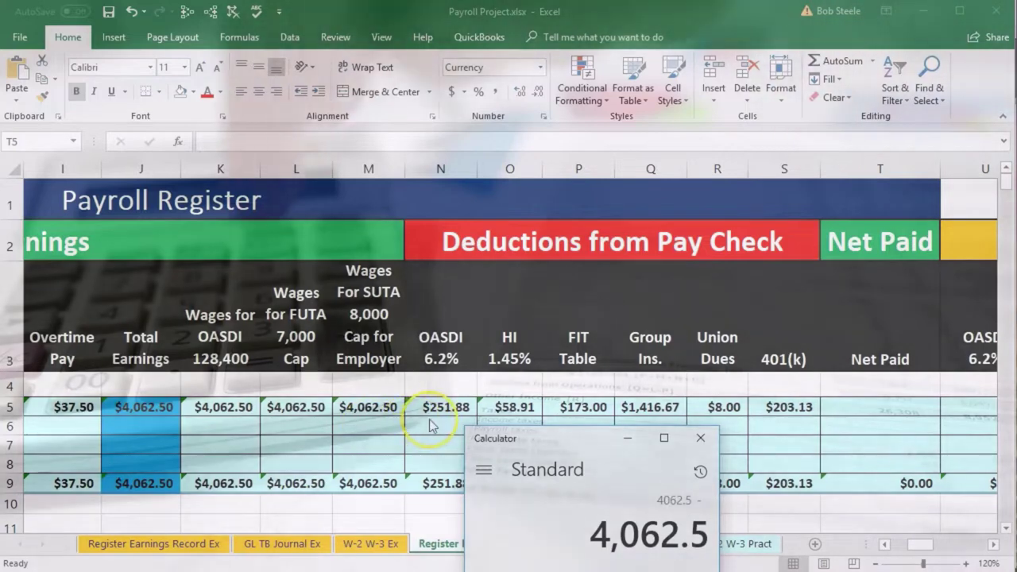
text(251.88-)
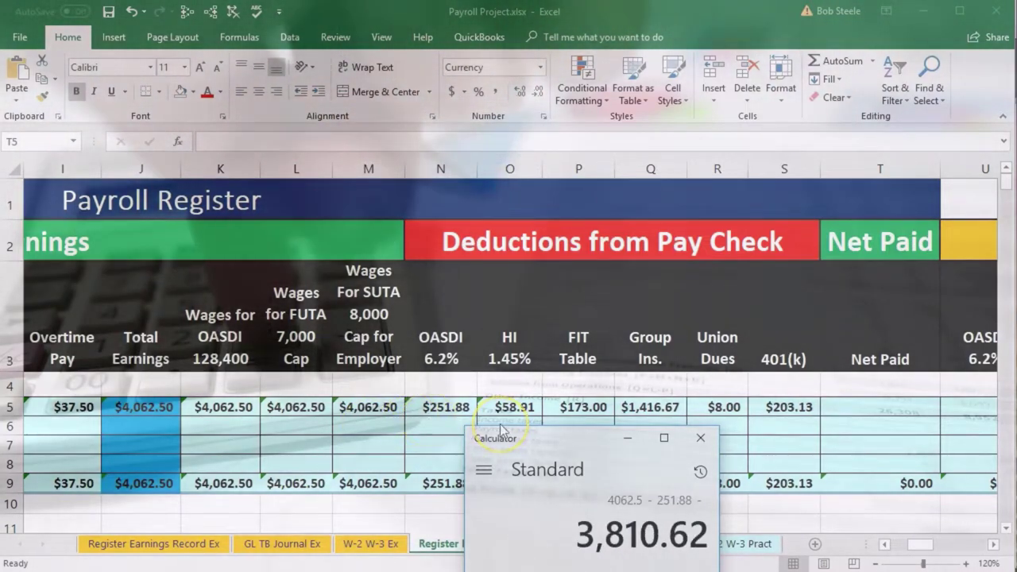
text(58.91-)
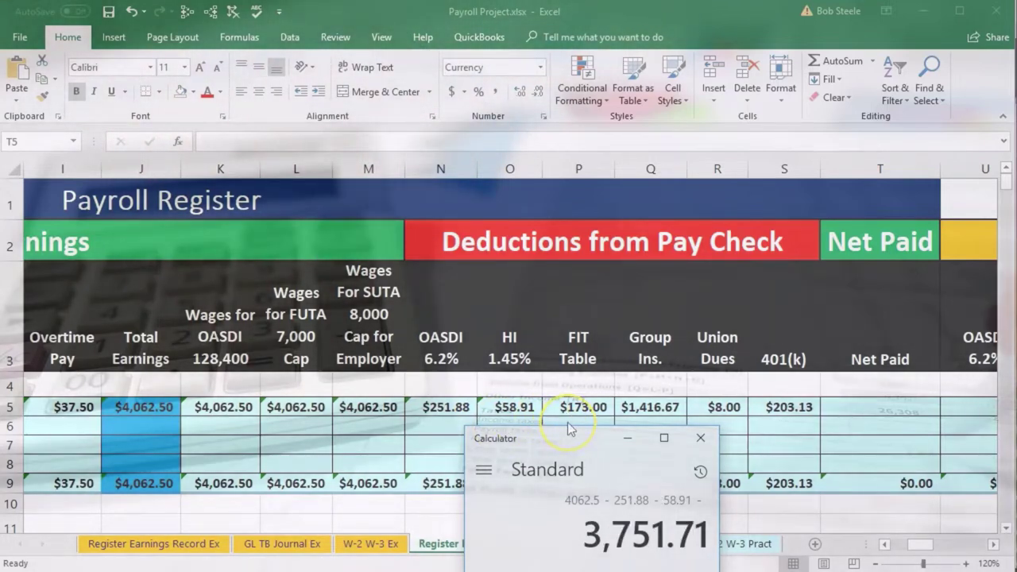
text(173-)
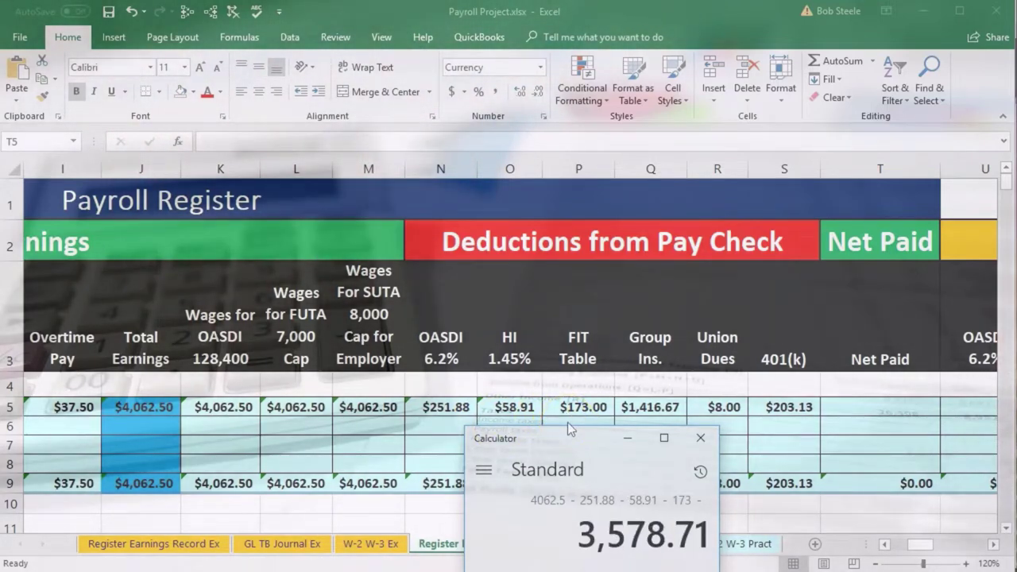
text(141)
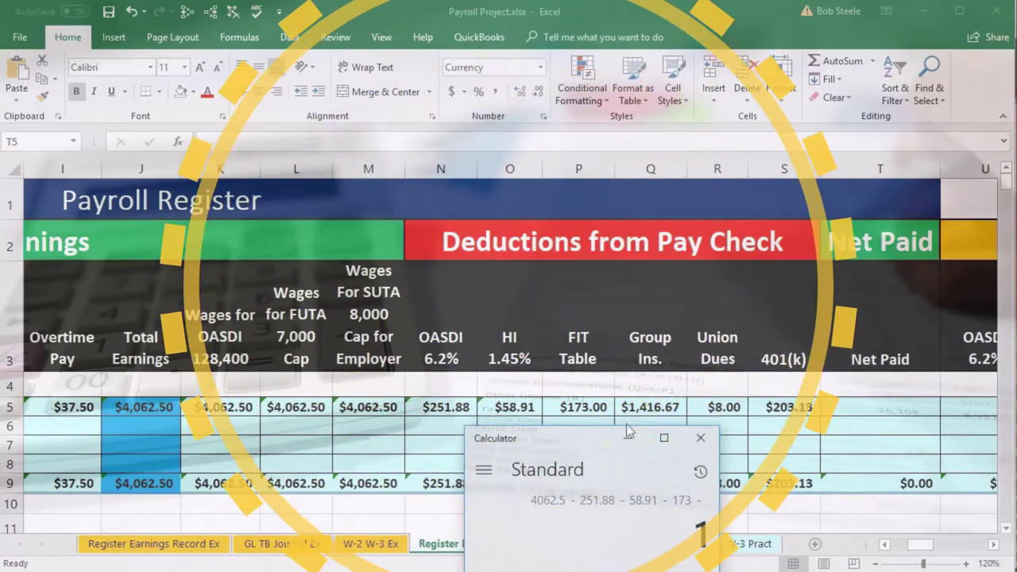
text(6.67-)
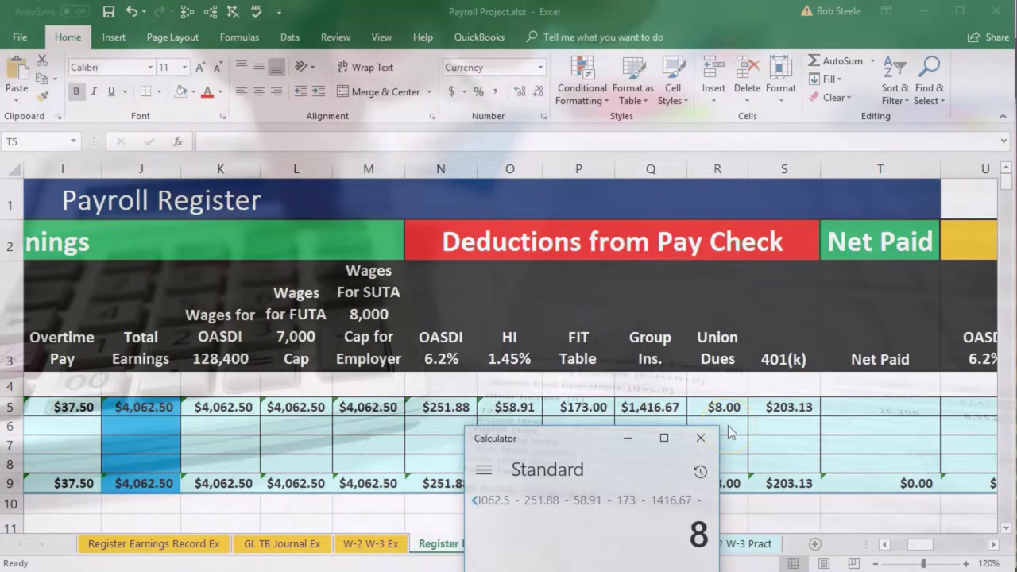
key(minus)
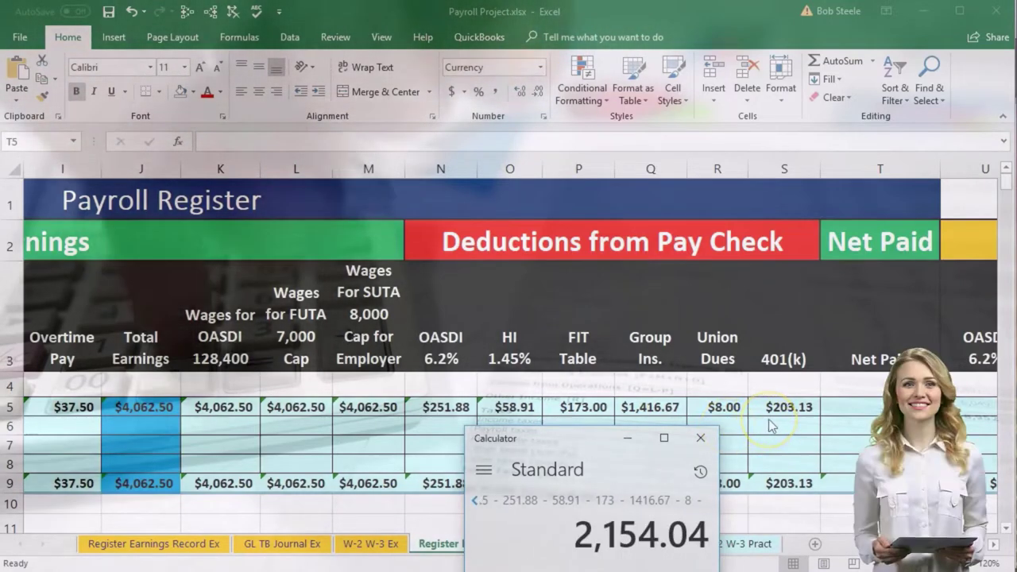
text(203.13)
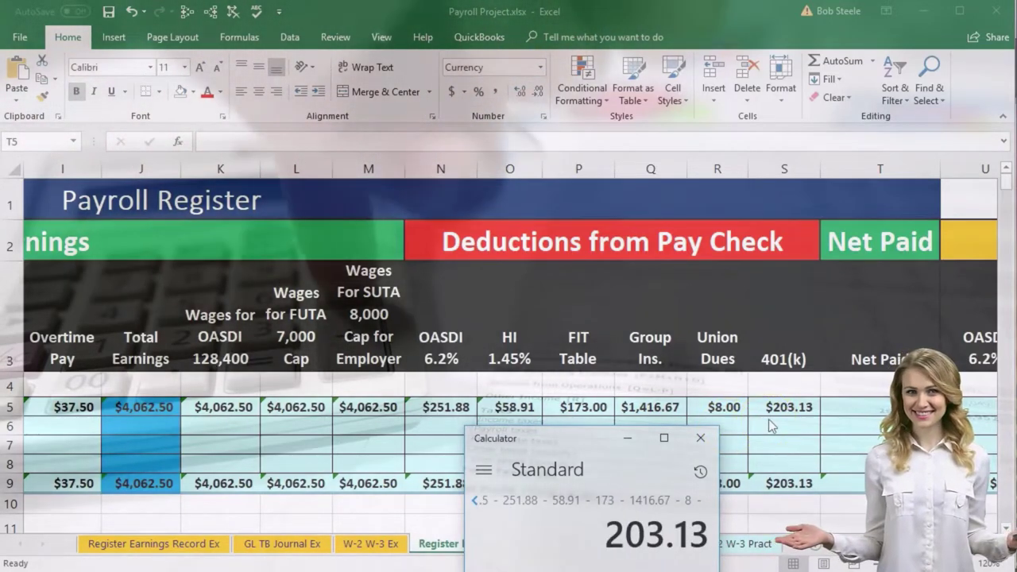
key(Return)
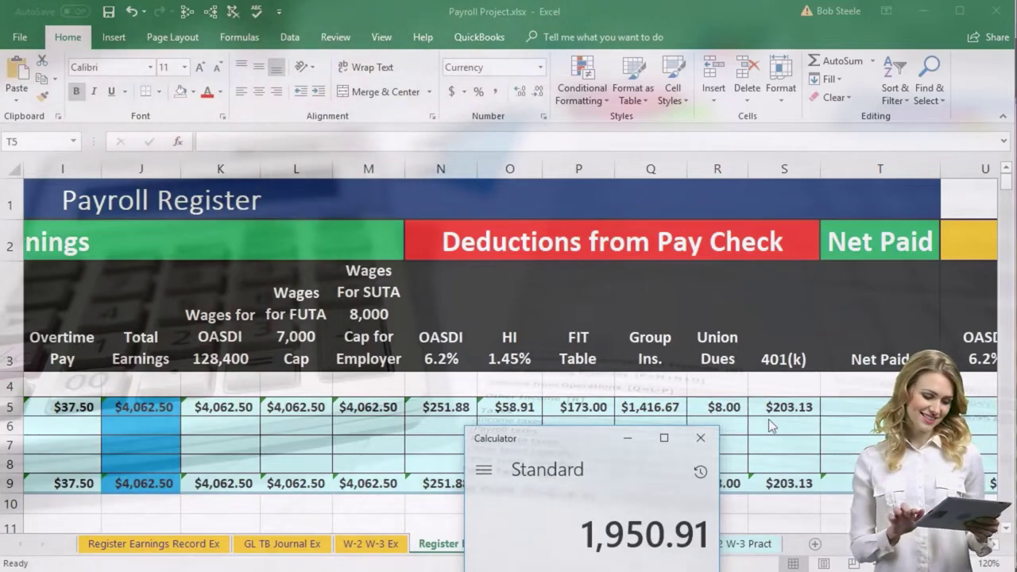
Switch from Calculator back to the Excel payroll register and review the first employee's total earnings and deductions from OASDI through 401(k)
click(772, 433)
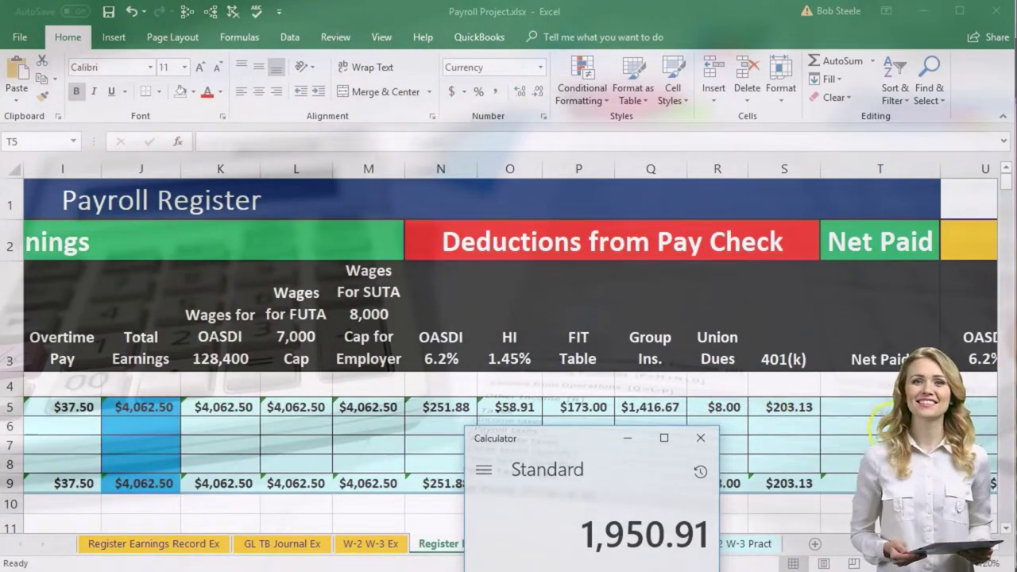
click(961, 406)
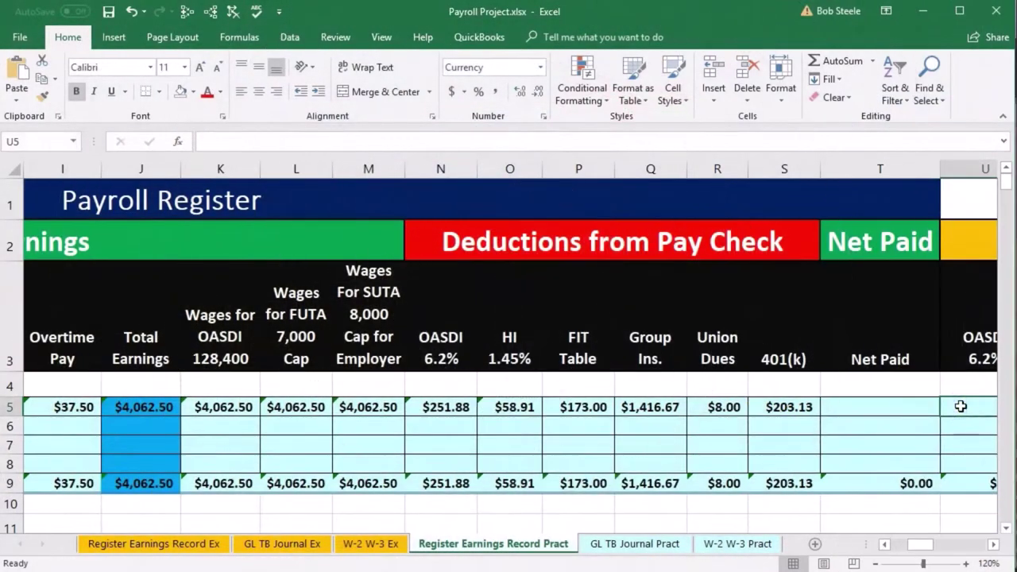
click(994, 545)
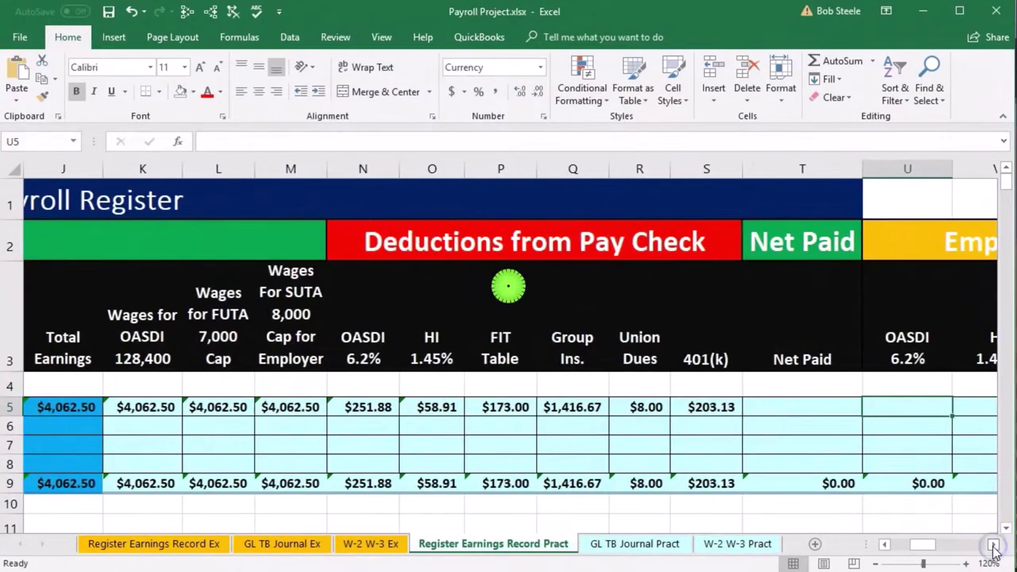
click(812, 406)
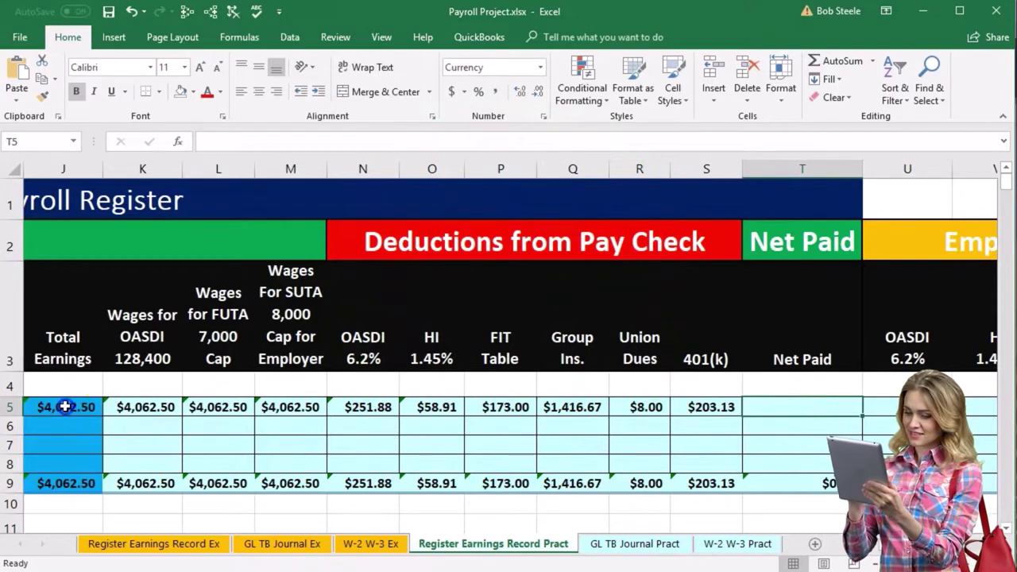
click(65, 407)
click(373, 408)
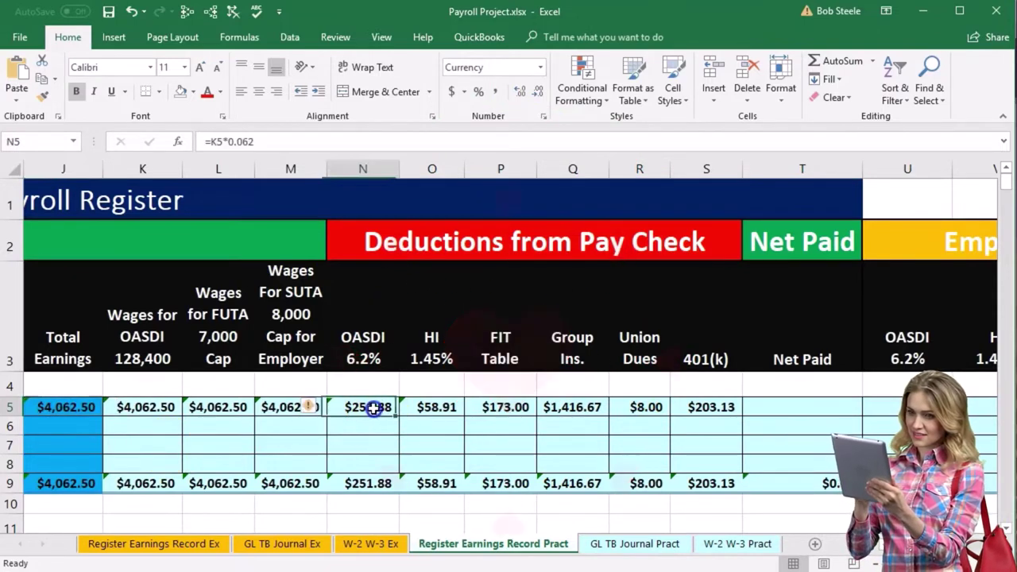
drag(373, 408, 691, 408)
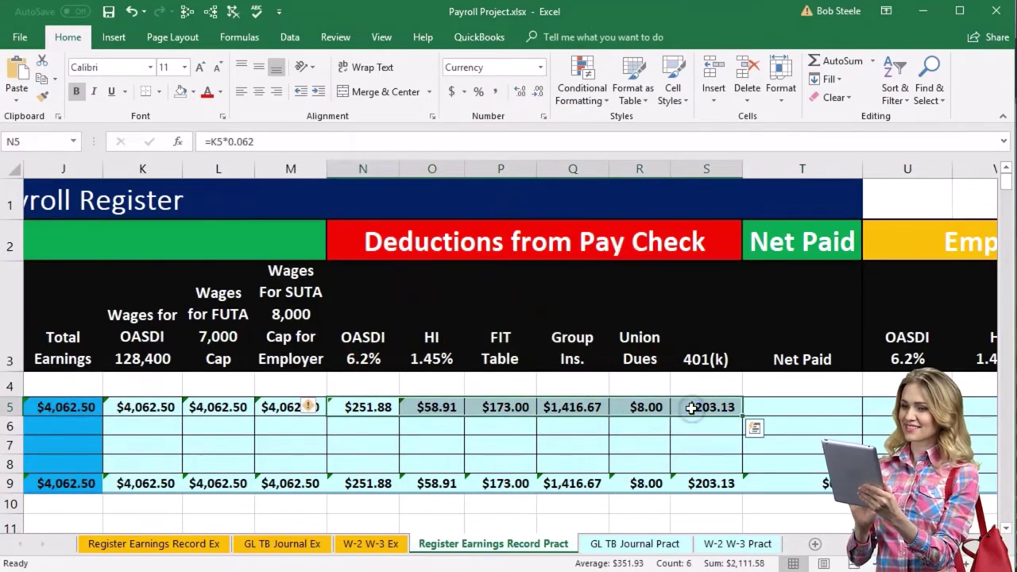
Enter the first employee's net pay in T5 as total earnings minus all six deductions: =J5-N5-O5-P5-Q5-R5-S5
click(791, 411)
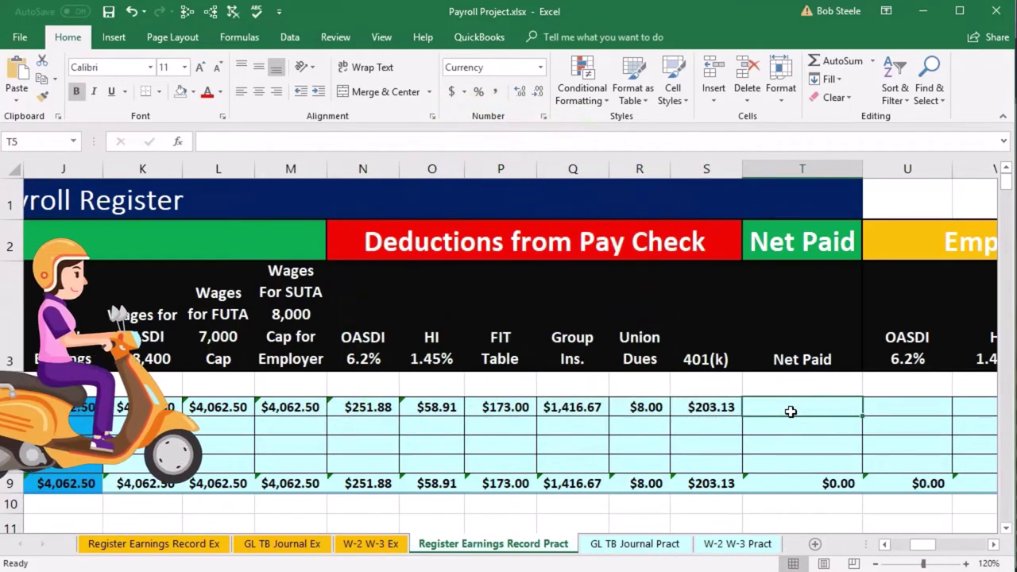
text(=)
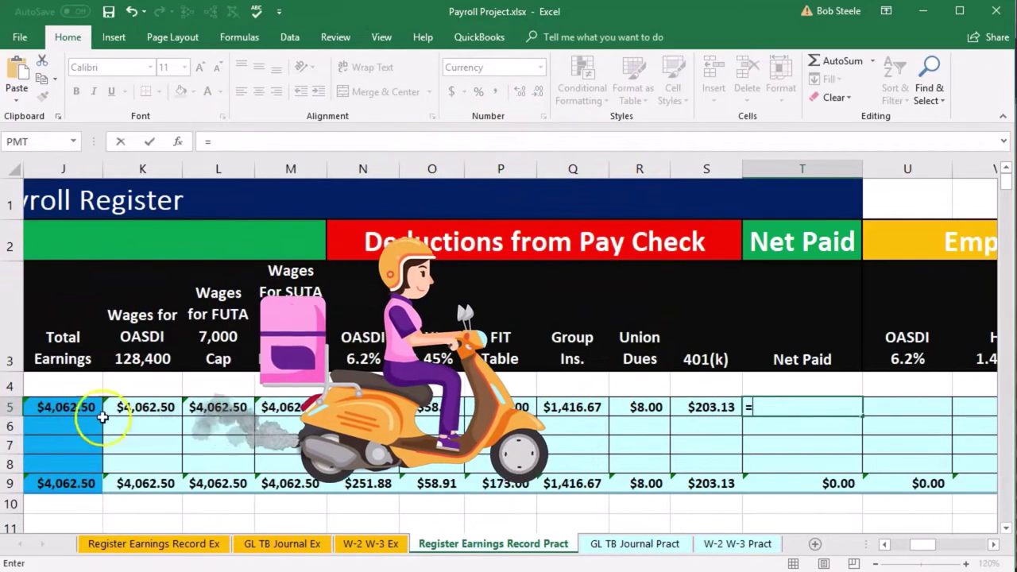
click(64, 405)
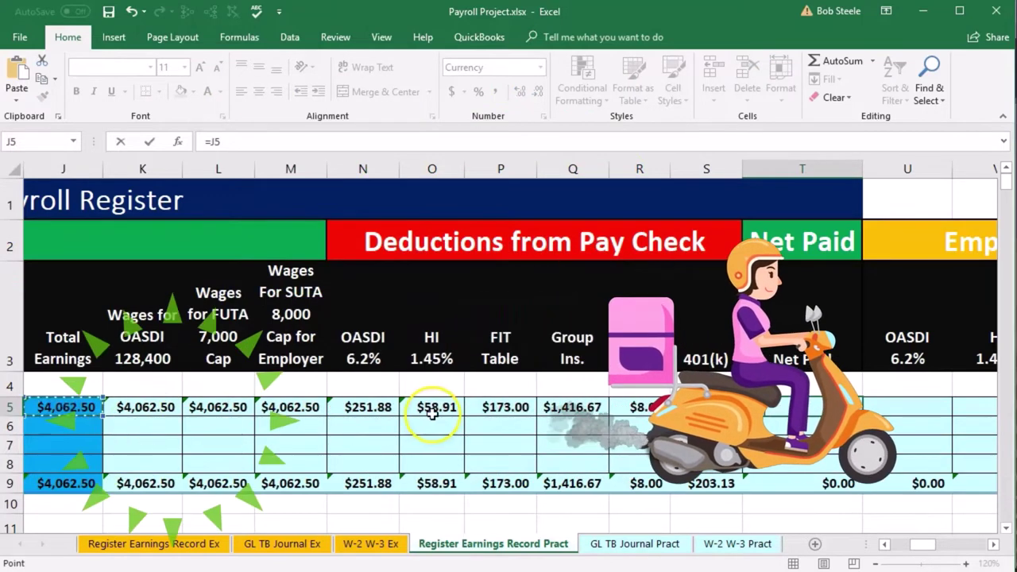
text(-)
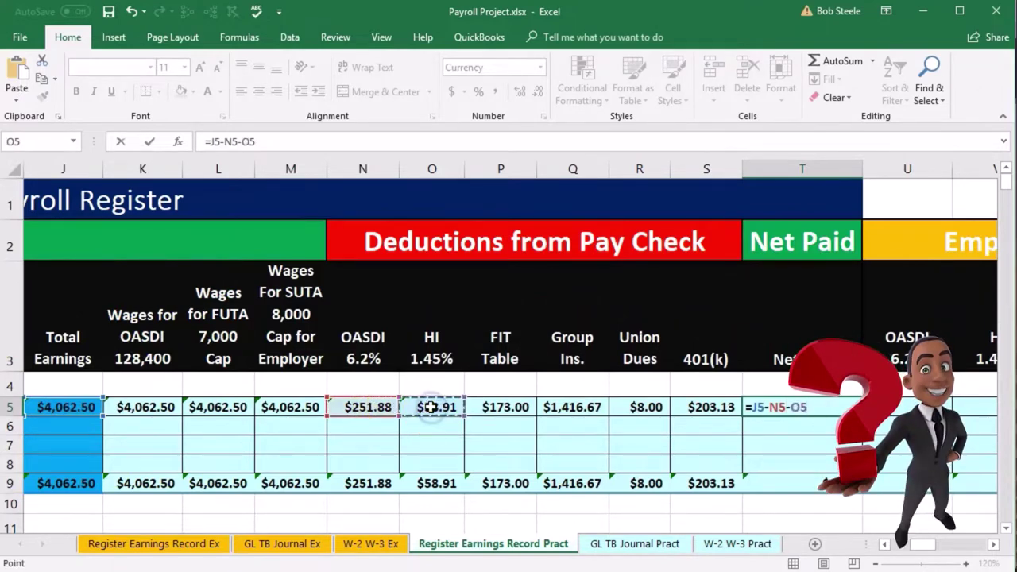
text(-)
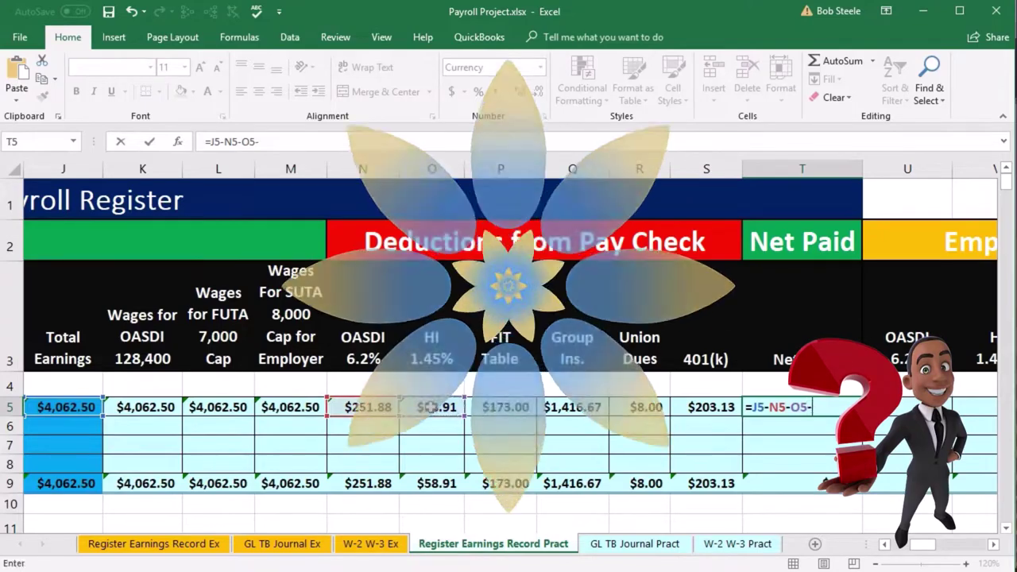
click(500, 406)
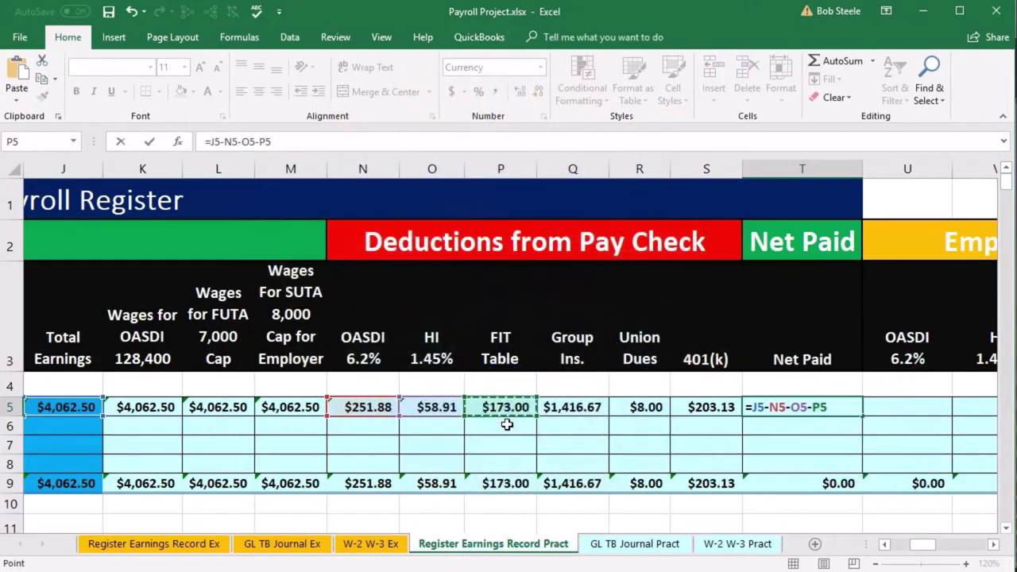
text(-)
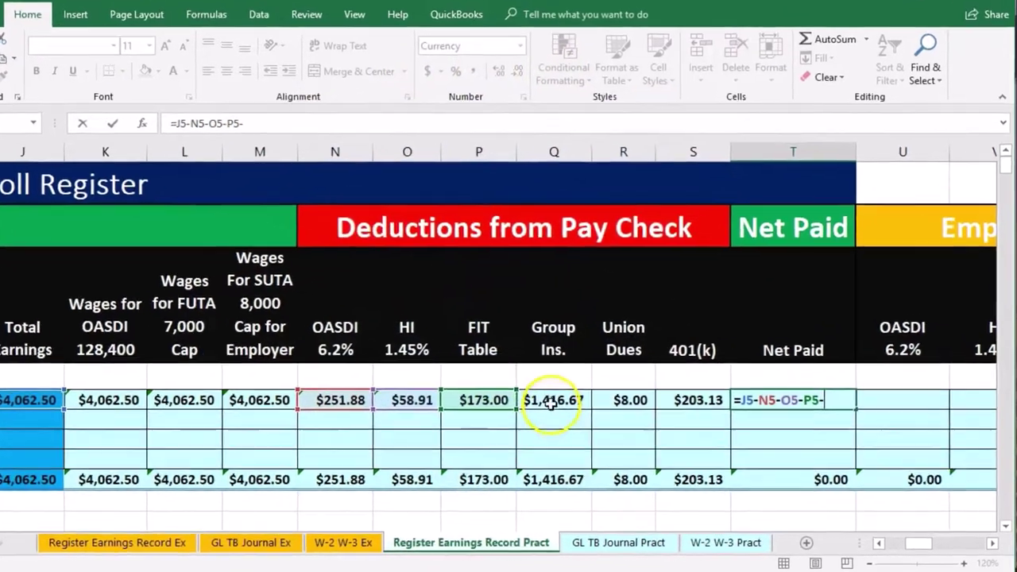
click(568, 406)
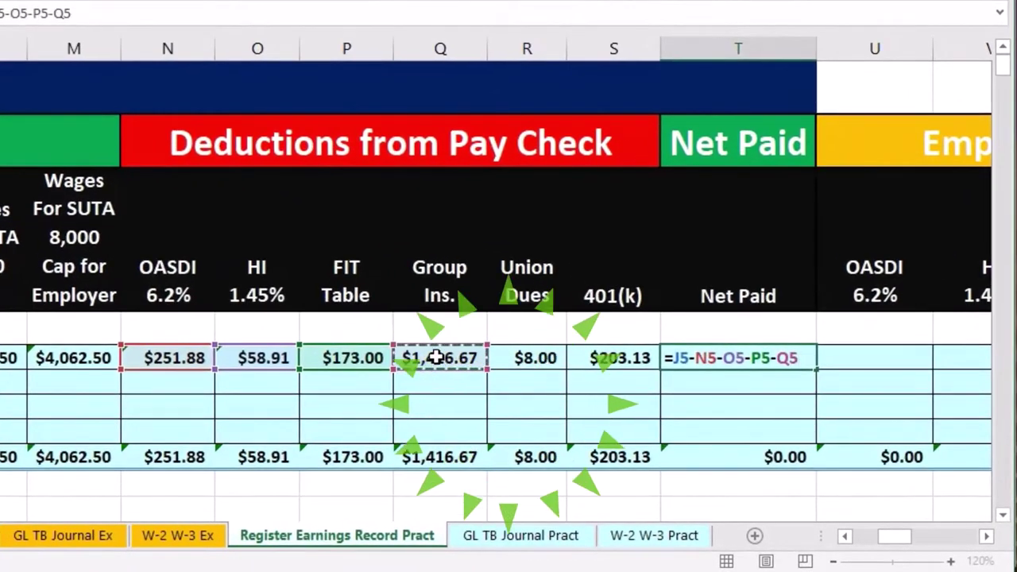
text(-)
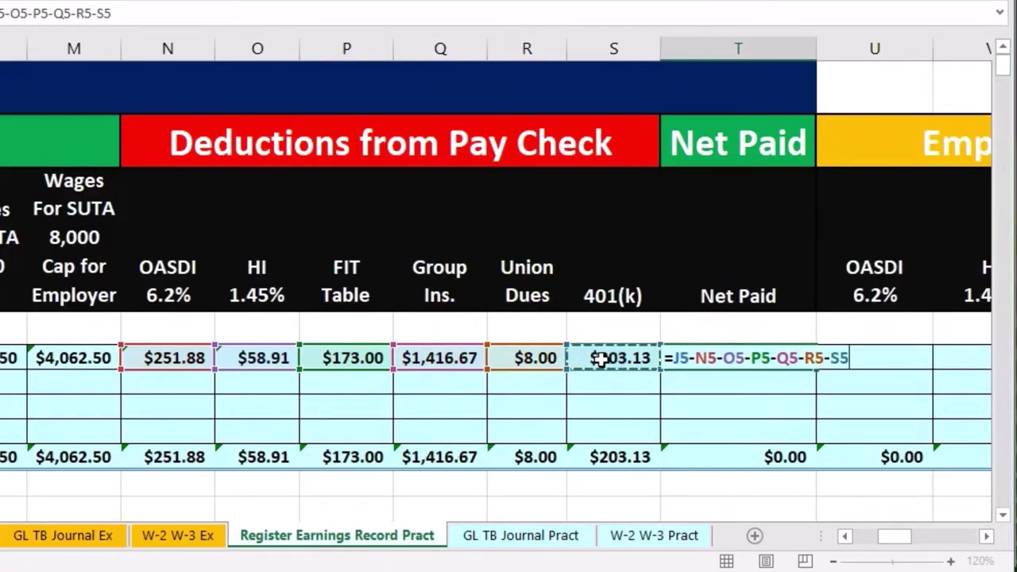
key(Return)
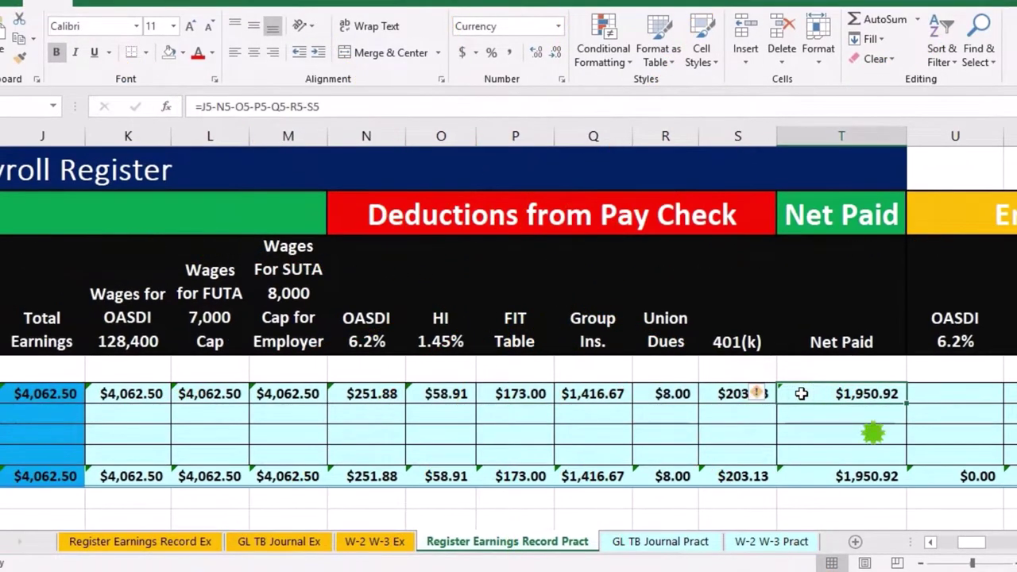
Review the first employee's total earnings, paycheck deductions and net pay formula, and compare the employee OASDI column with the empty employer OASDI cell
click(48, 396)
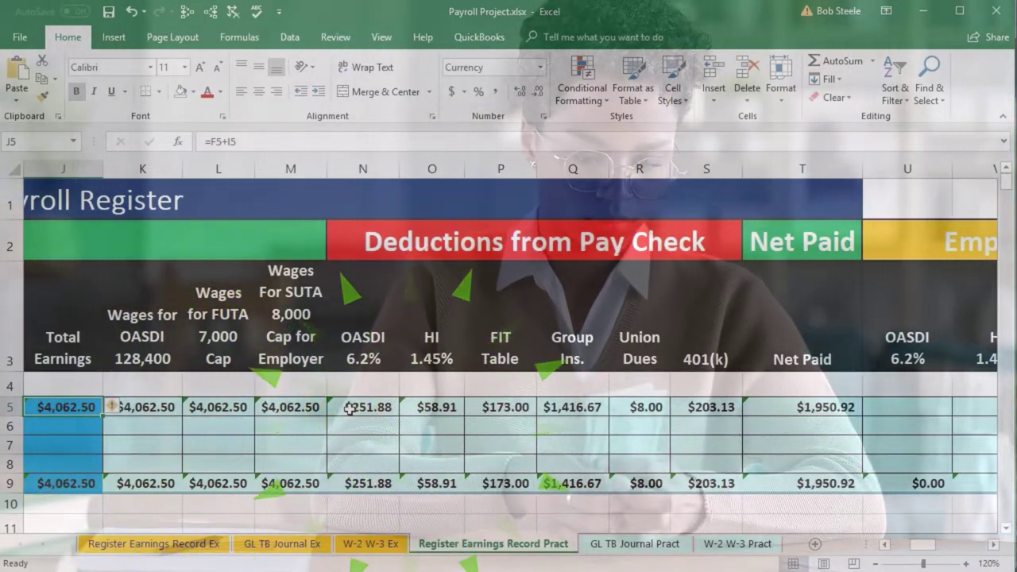
drag(350, 409, 484, 410)
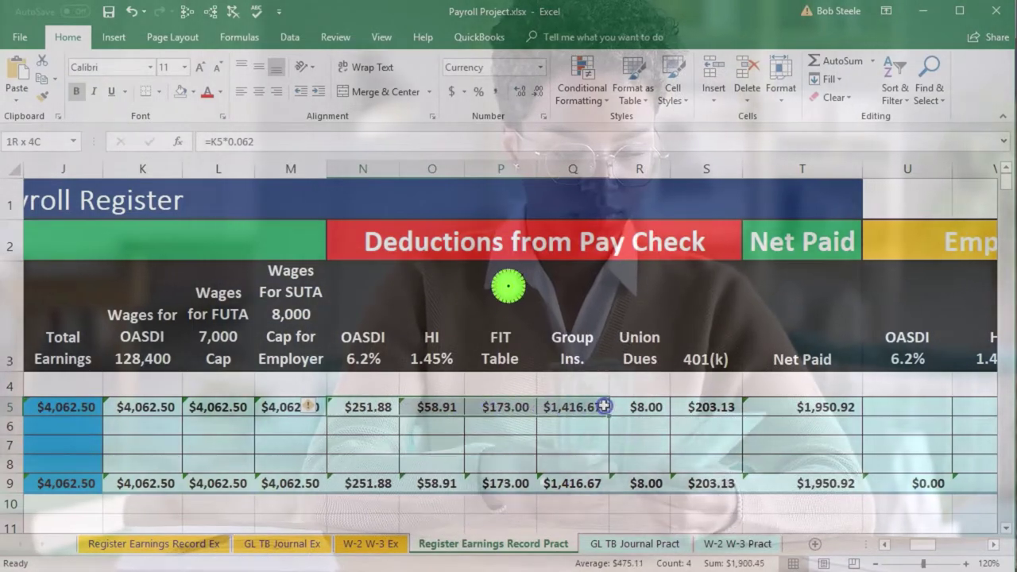
drag(625, 407, 682, 410)
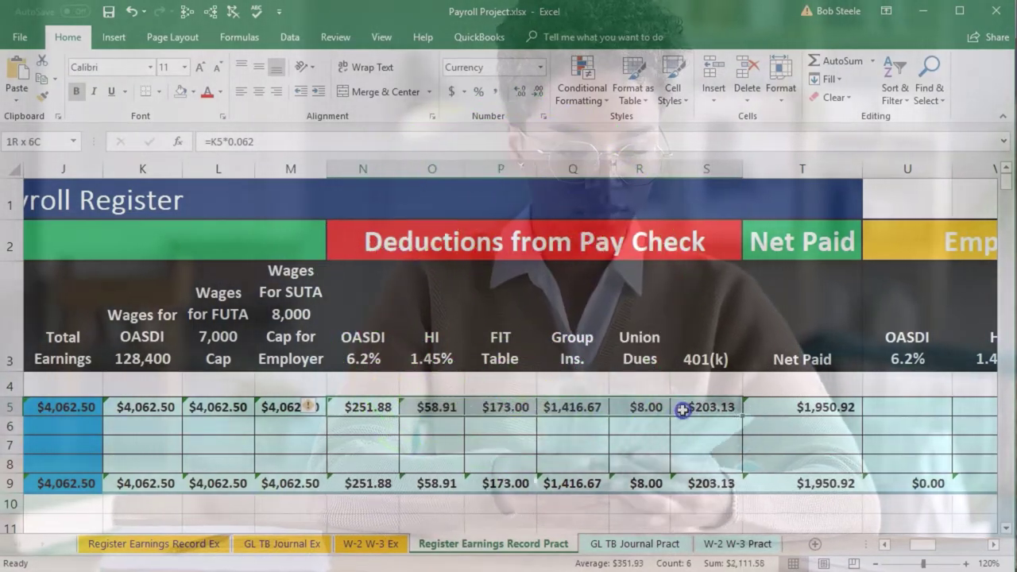
click(770, 406)
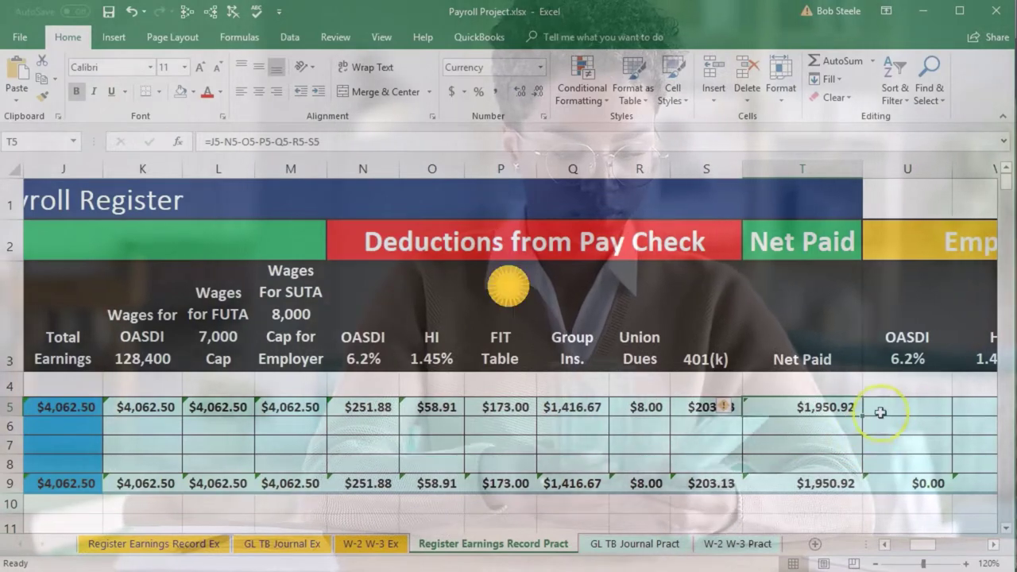
click(880, 413)
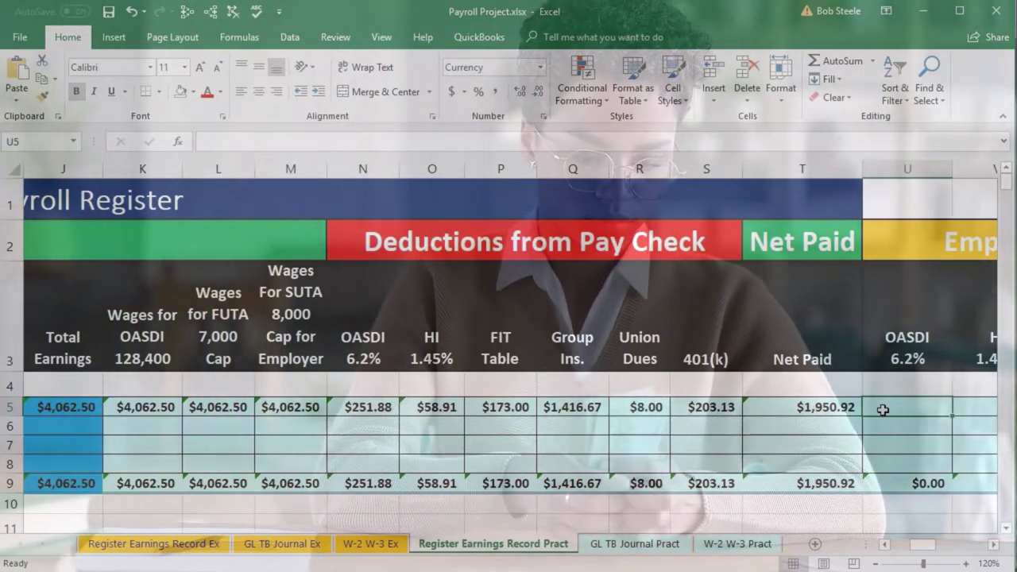
click(516, 413)
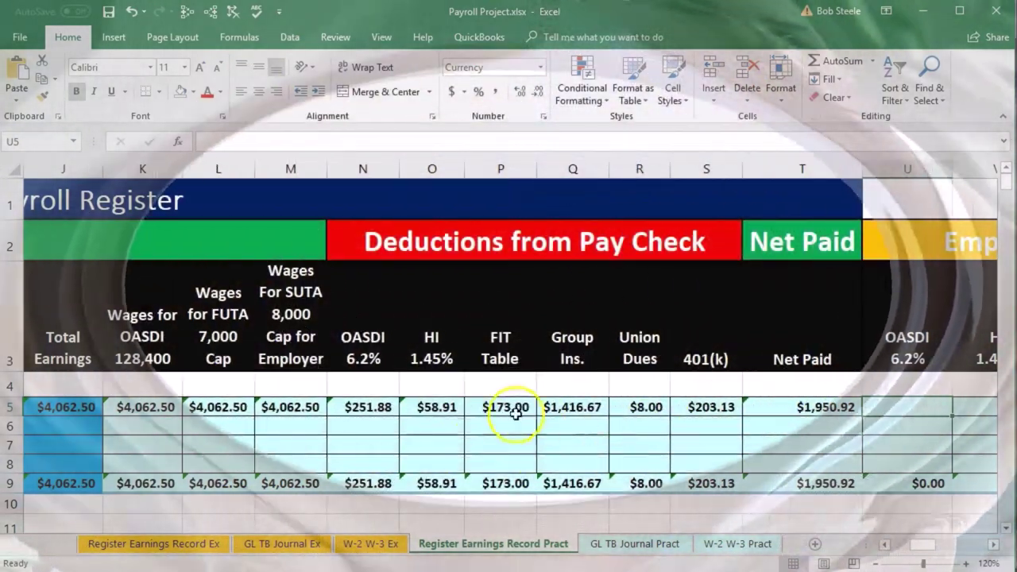
click(359, 350)
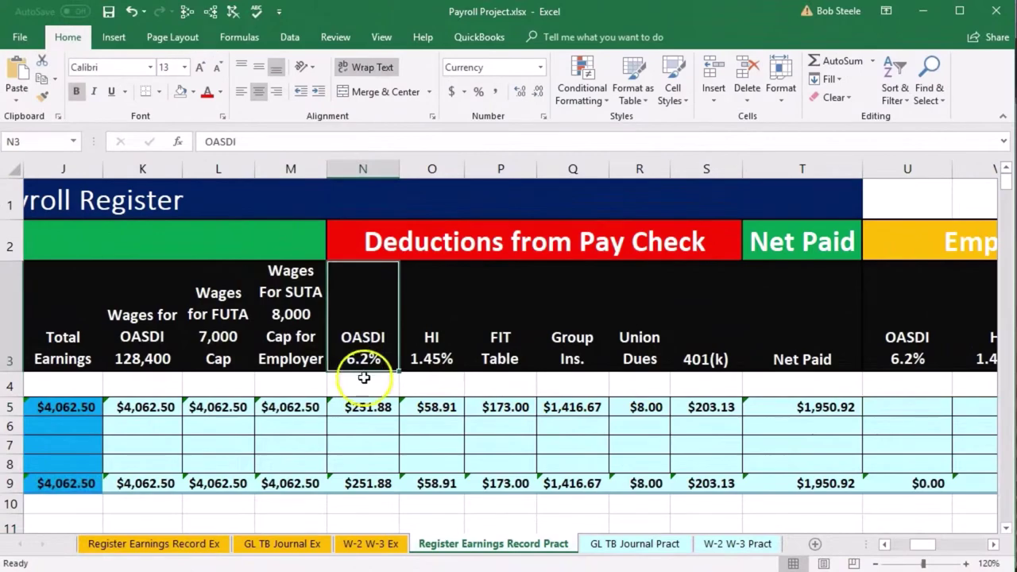
Calculate the first employee's employer OASDI tax in U5 from the OASDI wages with =K5*.062
click(900, 408)
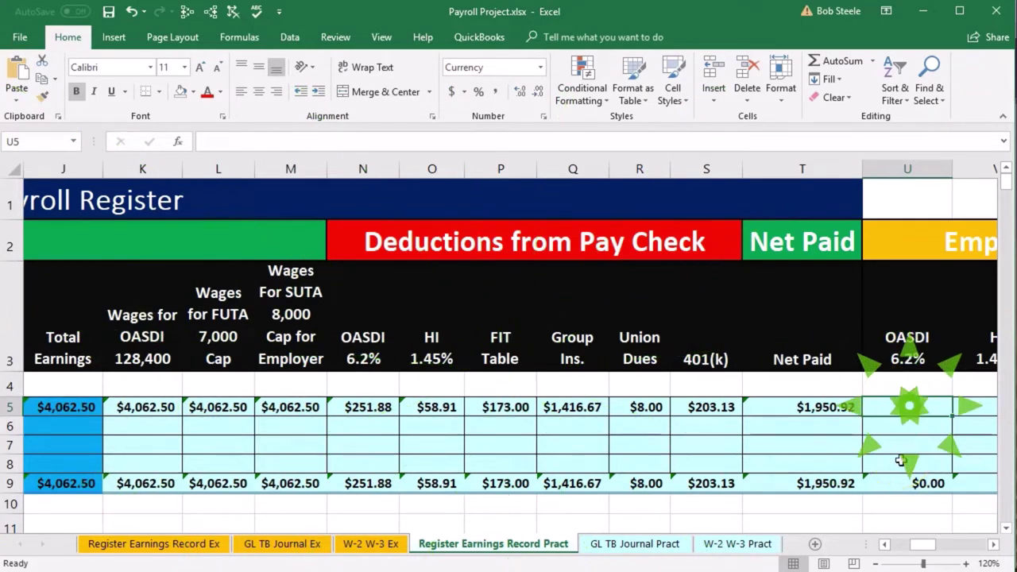
text(=K5)
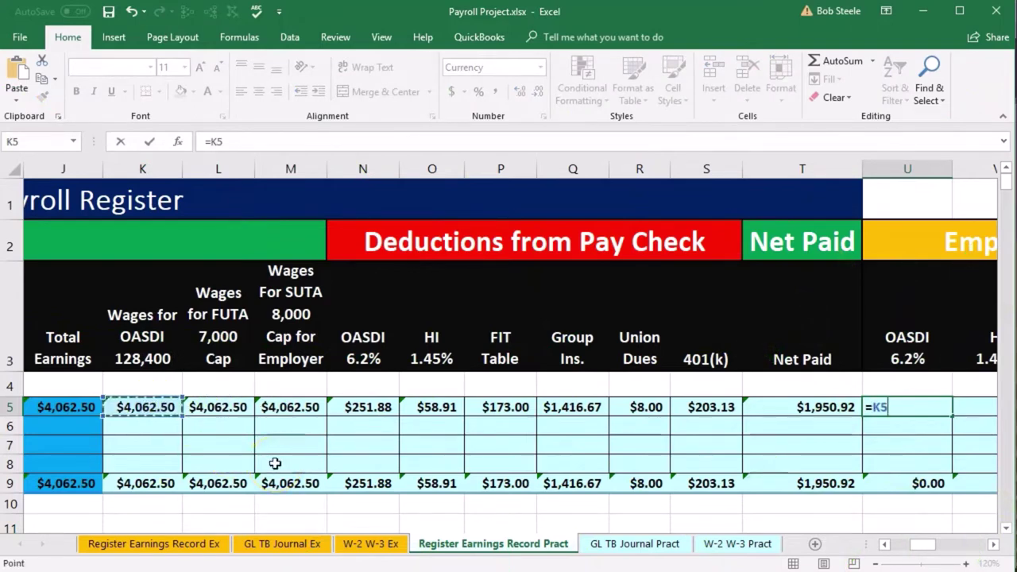
text(*.062)
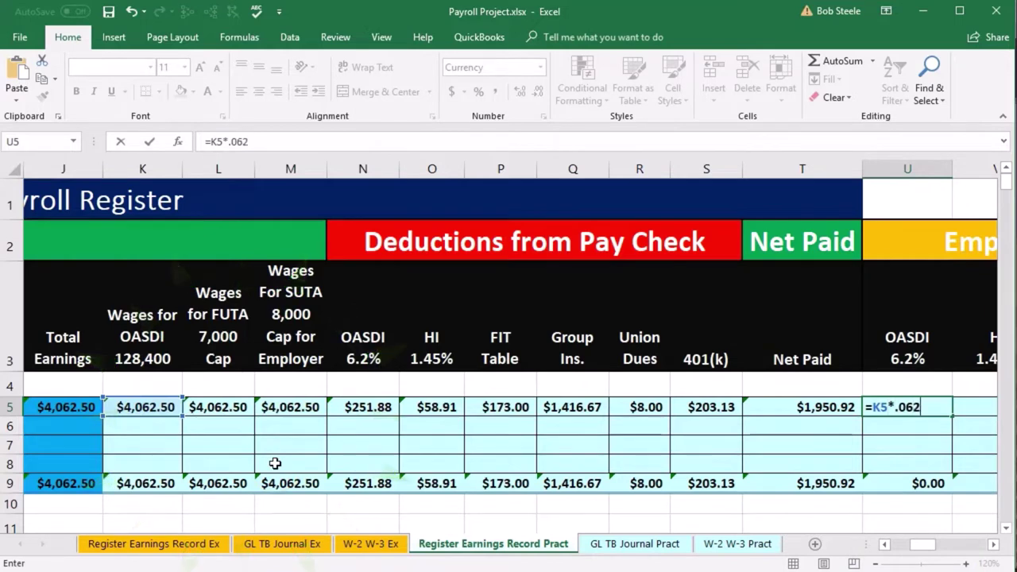
key(Tab)
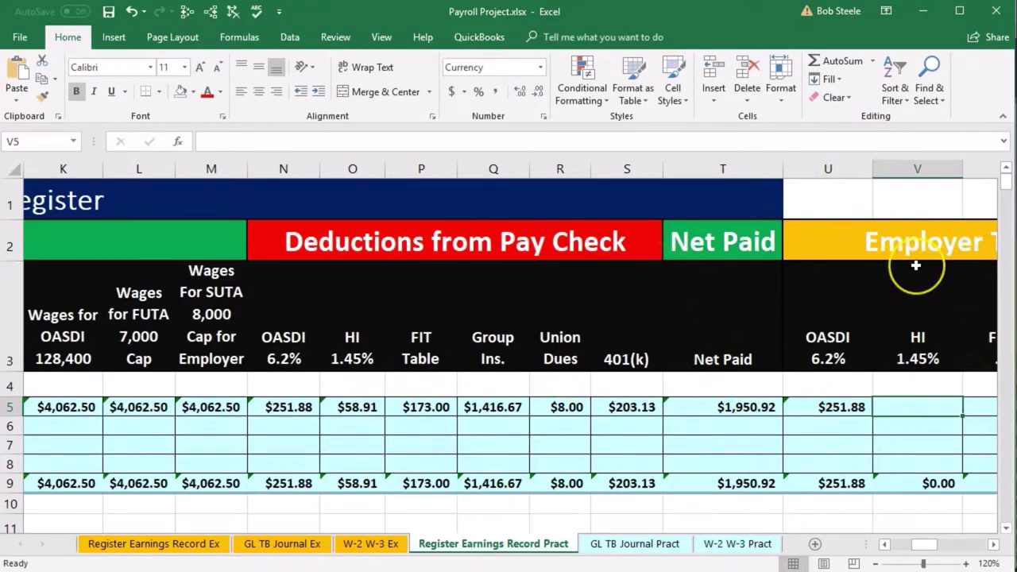
Calculate the first employee's employer HI tax in V5 from total earnings with =J5*.0145
text(=)
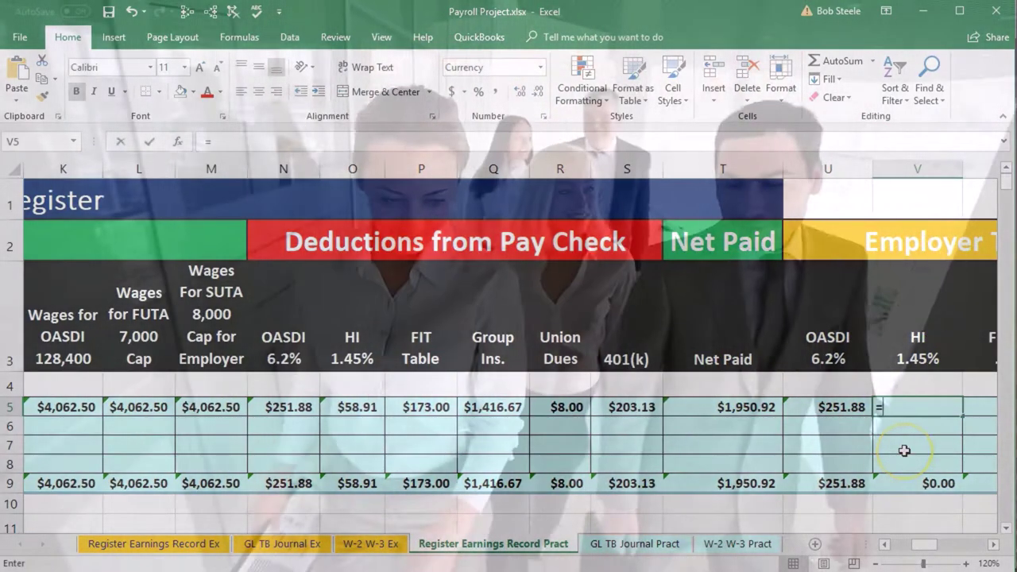
key(Left)
key(Left)
key(Left)
key(Left)
key(Left)
key(Left)
key(Left)
key(Left)
key(Left)
key(Left)
key(Left)
key(Left)
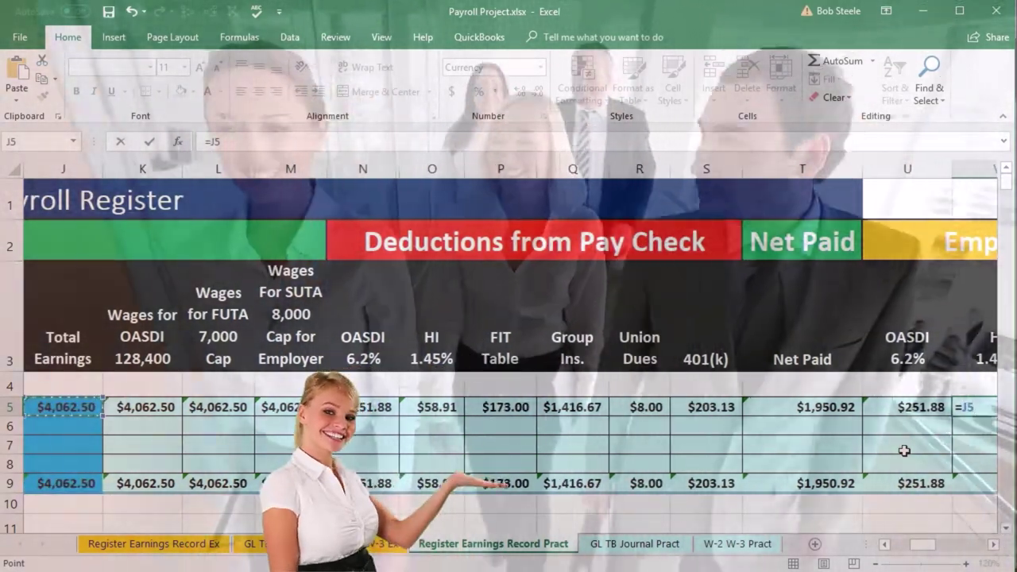
text(*)
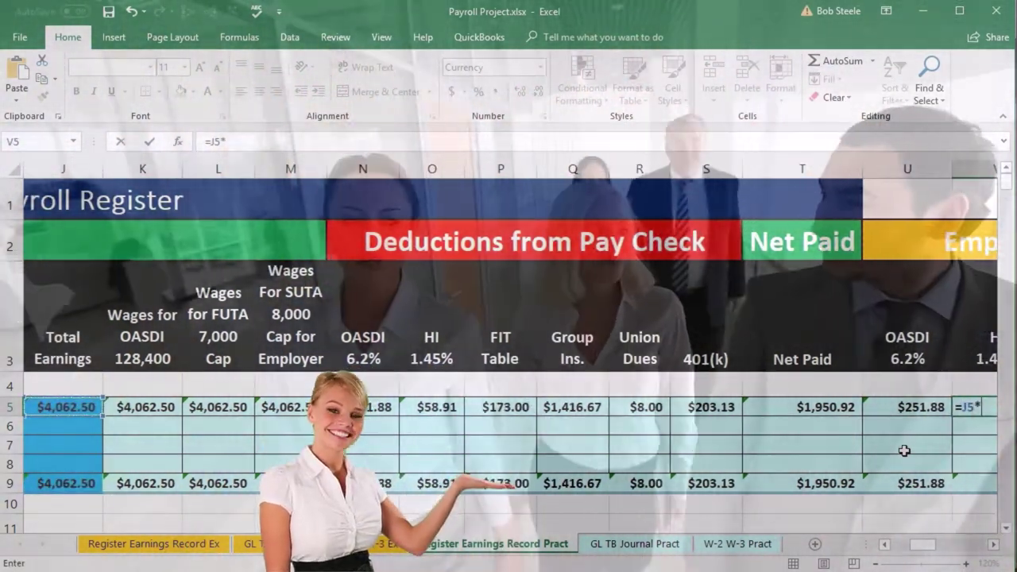
text(.0145)
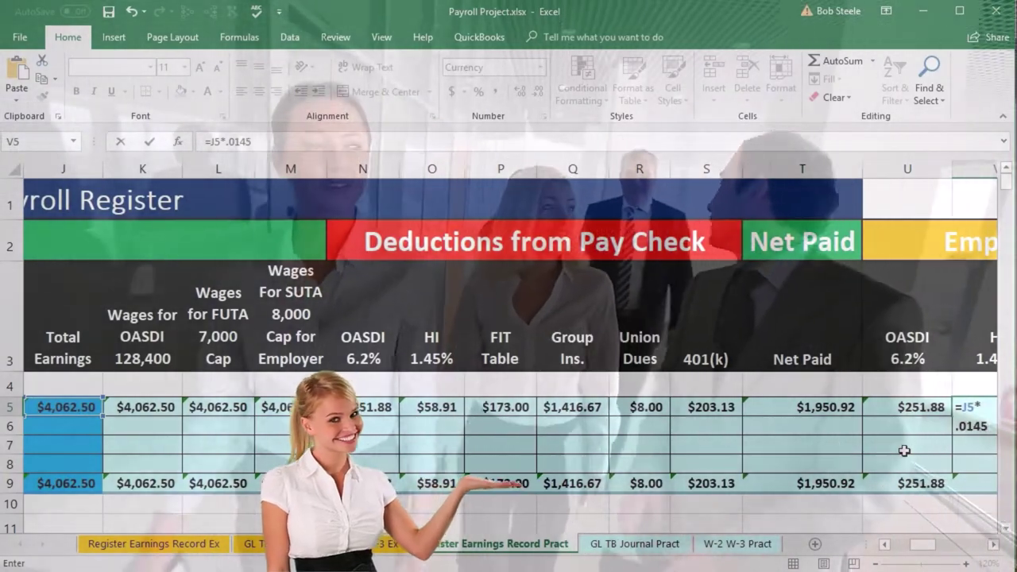
key(ctrl+Return)
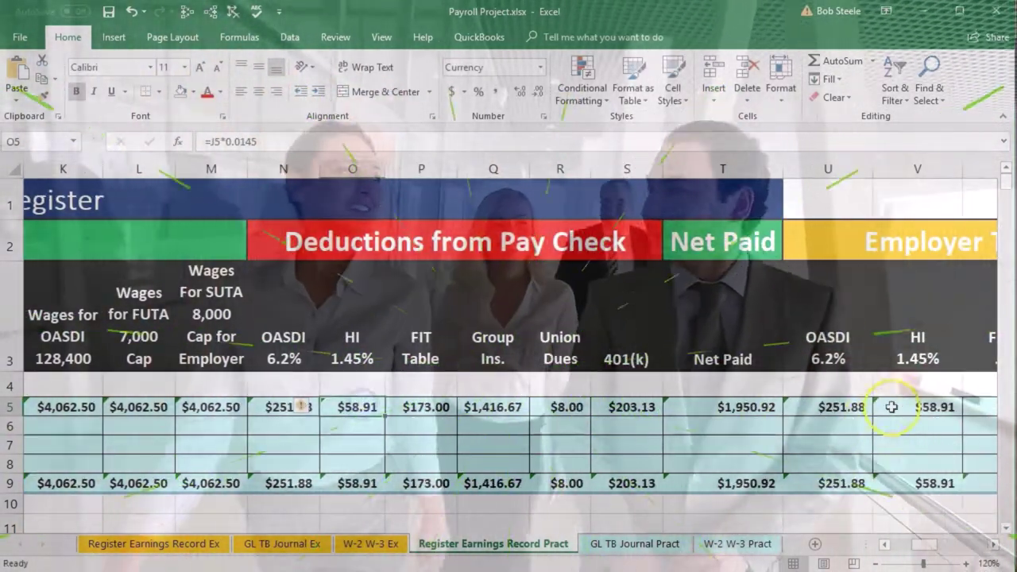
Calculate the first employee's employer FUTA tax in W5 from the FUTA wages with =L5*.006
key(Right)
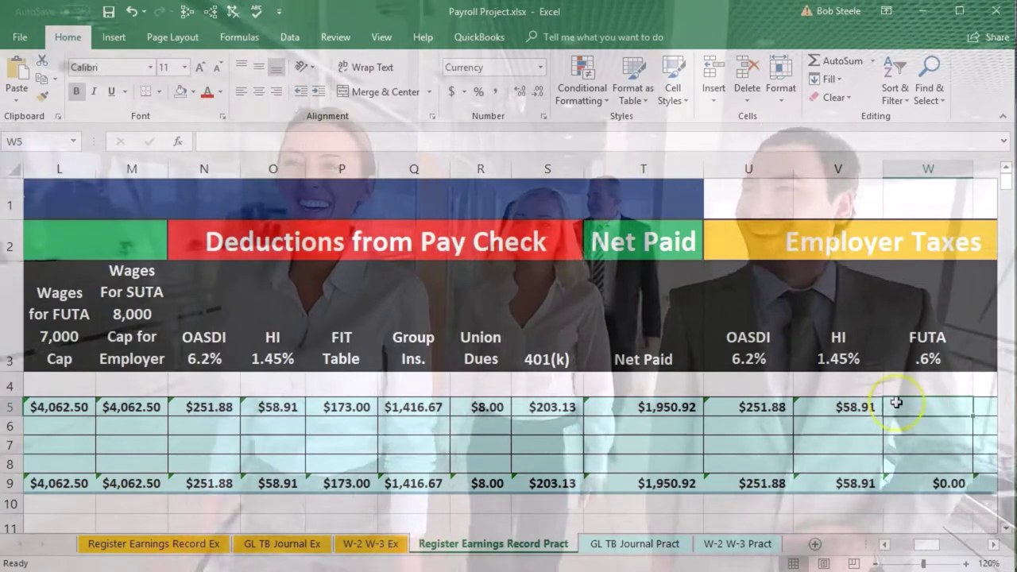
click(896, 403)
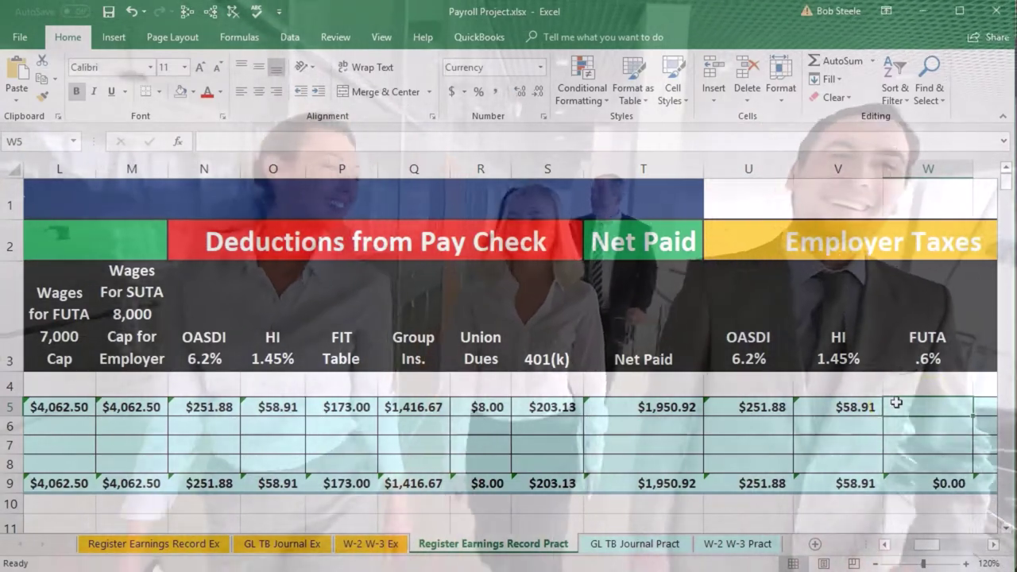
text(=)
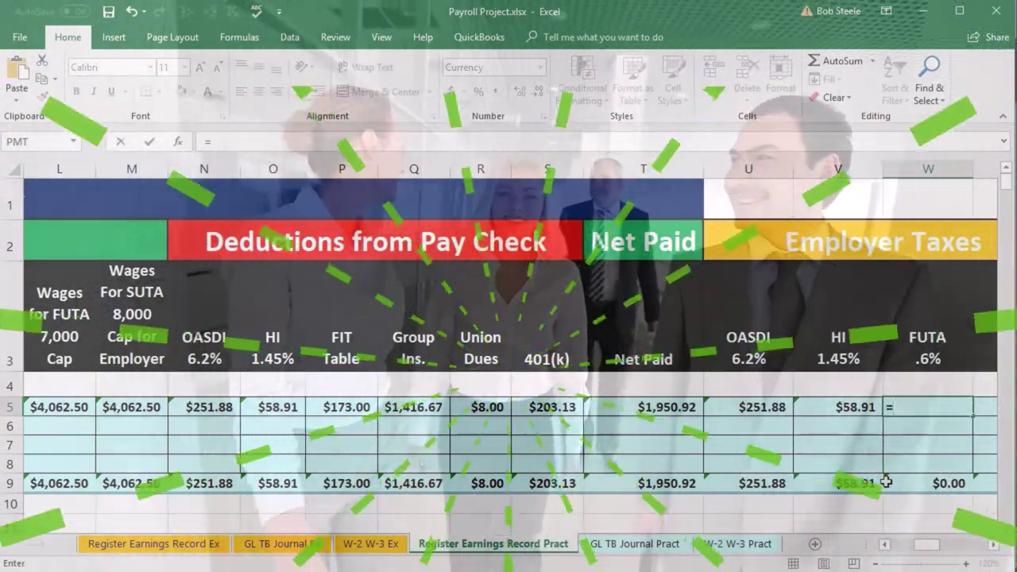
key(Left)
key(Left)
key(Left)
key(Left)
key(Left)
key(Left)
key(Left)
key(Left)
key(Left)
key(Left)
key(Left)
key(Left)
key(Left)
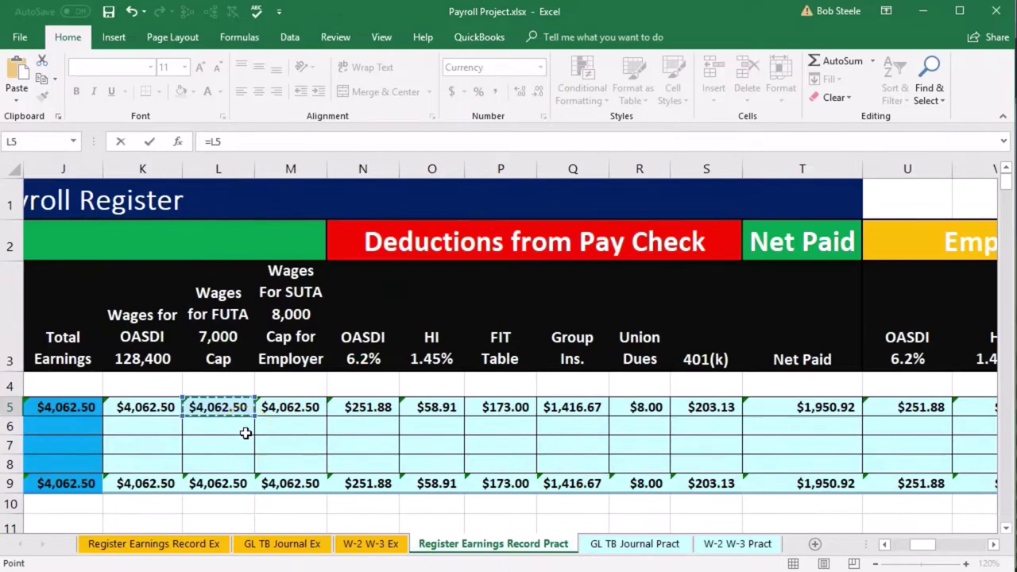
text(*)
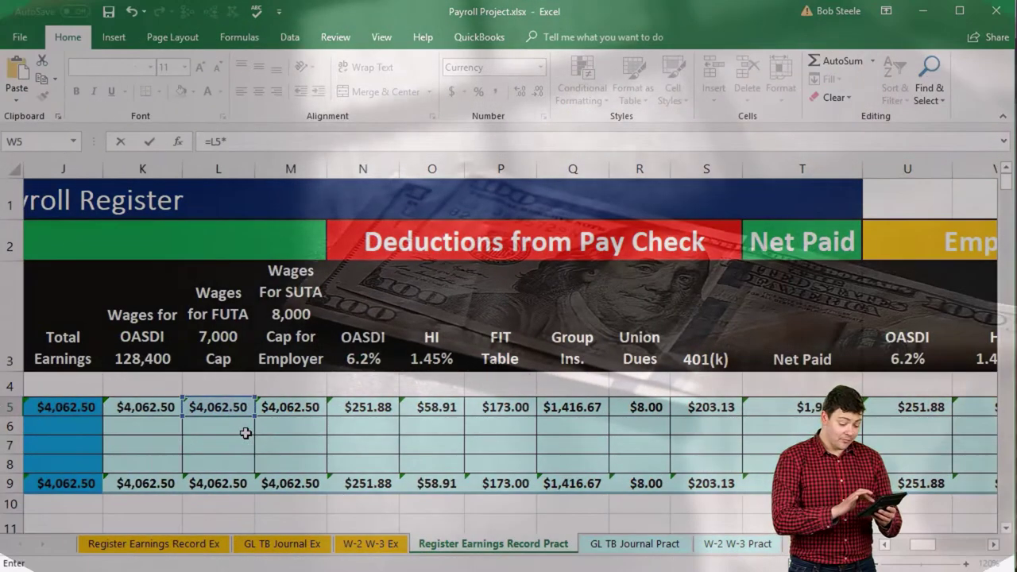
text(.006)
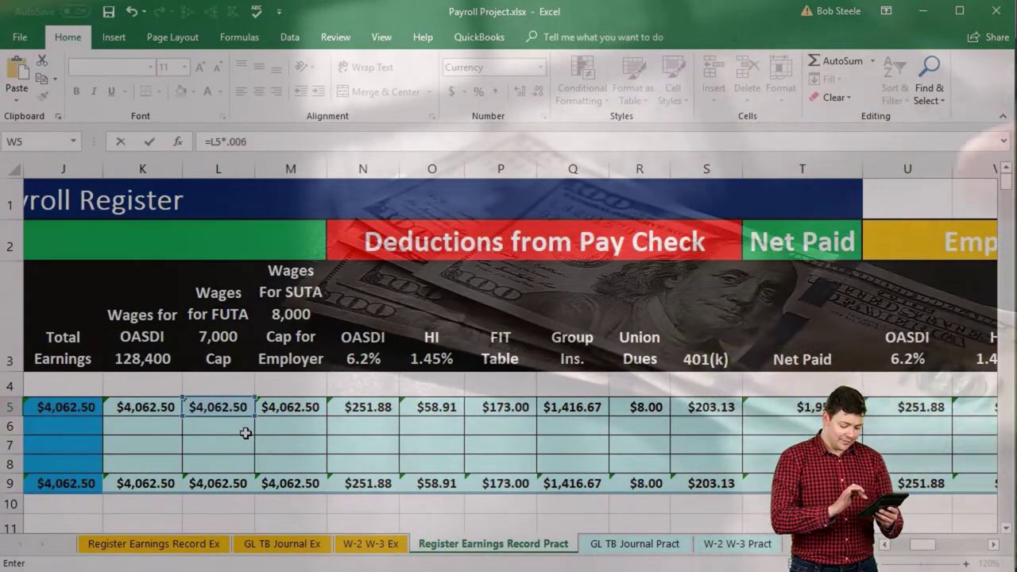
key(Return)
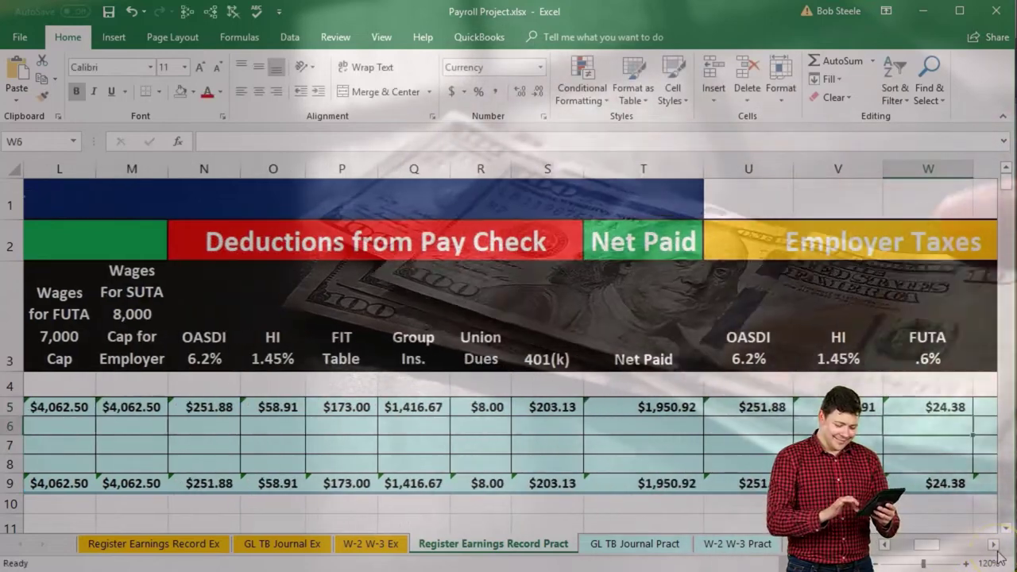
Check the first employee's FUTA tax on the calculator by multiplying 4062.5 by 0.006, and close the calculator
drag(925, 544, 918, 545)
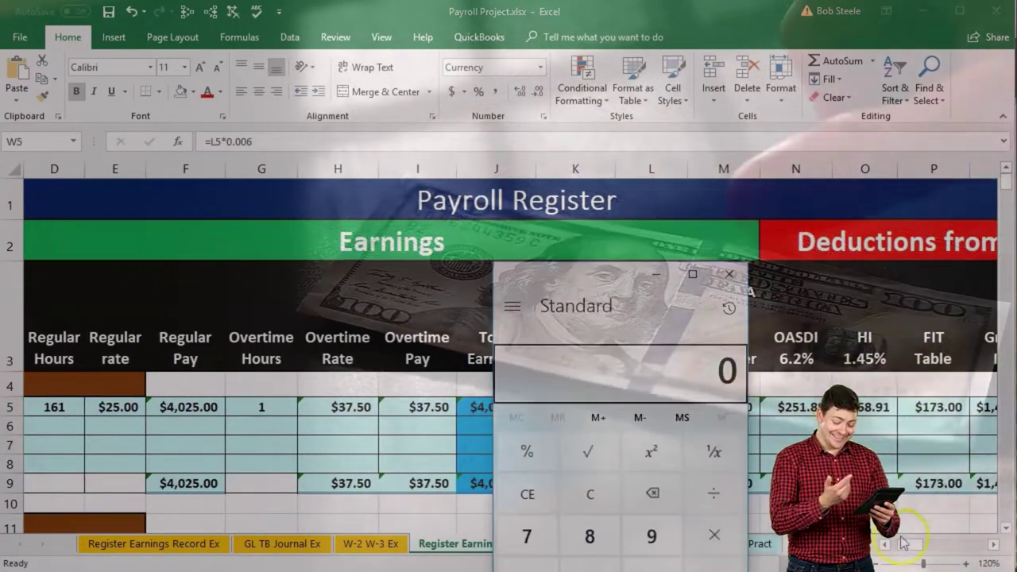
drag(595, 300, 618, 452)
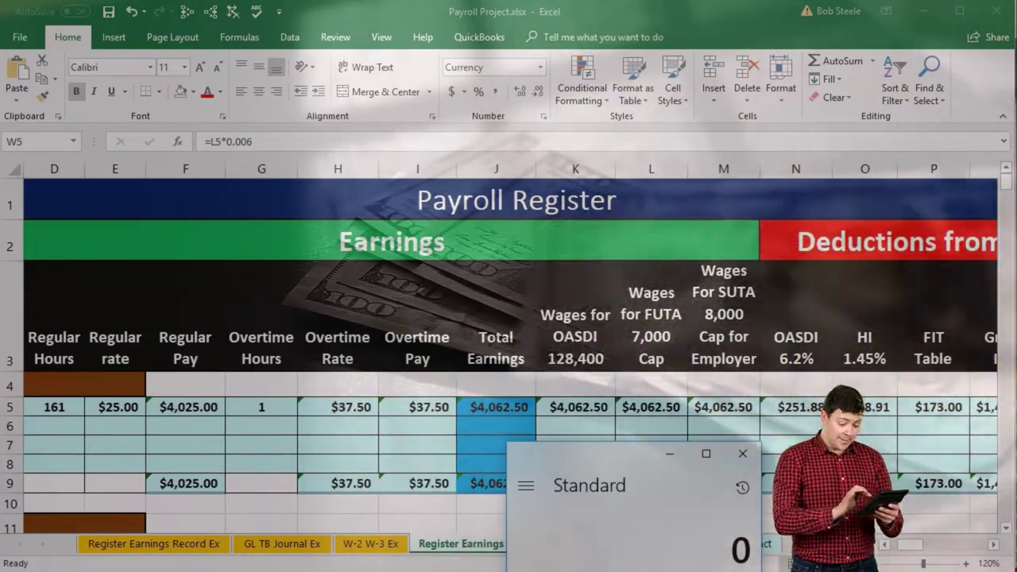
text(4062.)
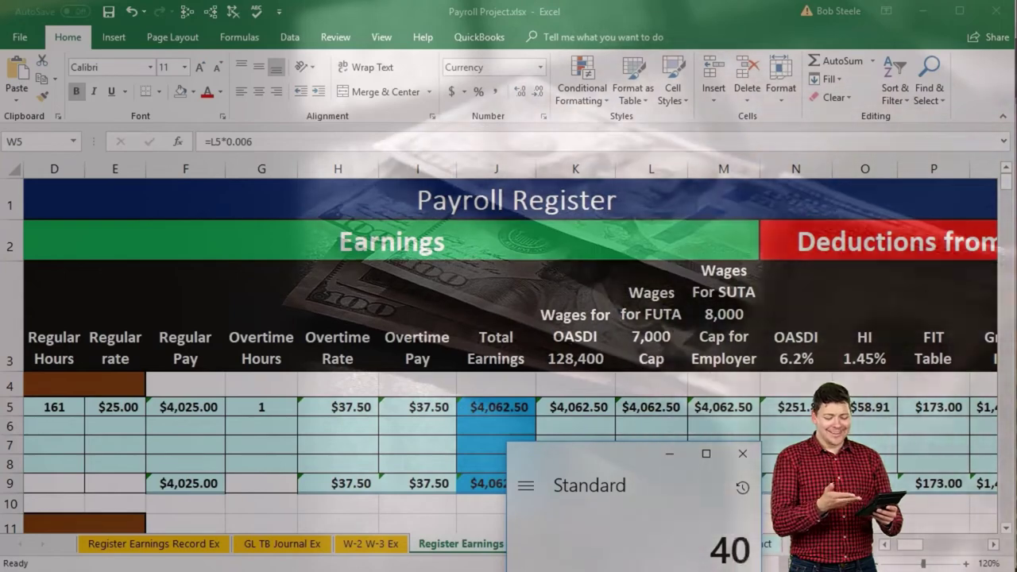
text(5*0.0)
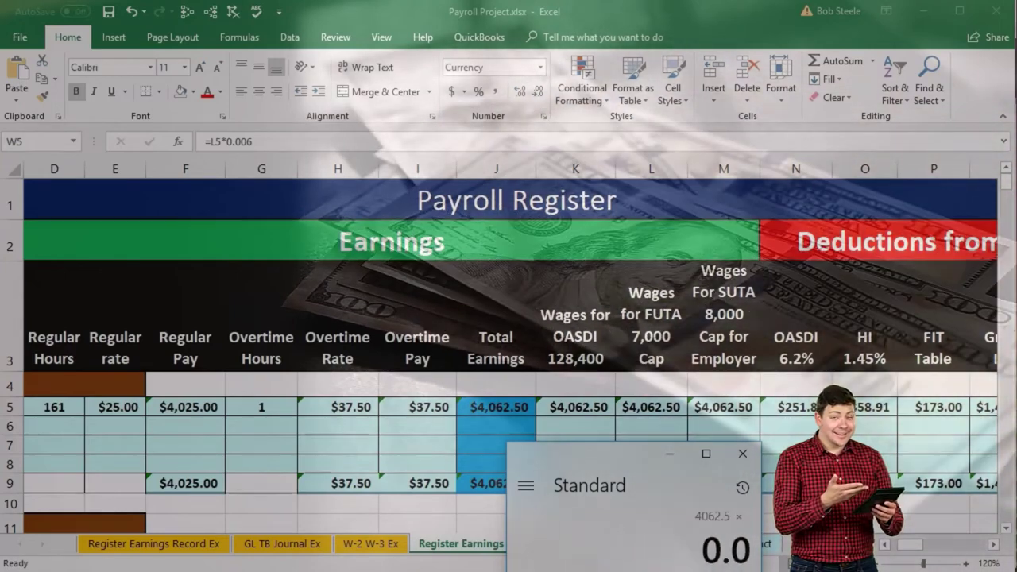
text(06)
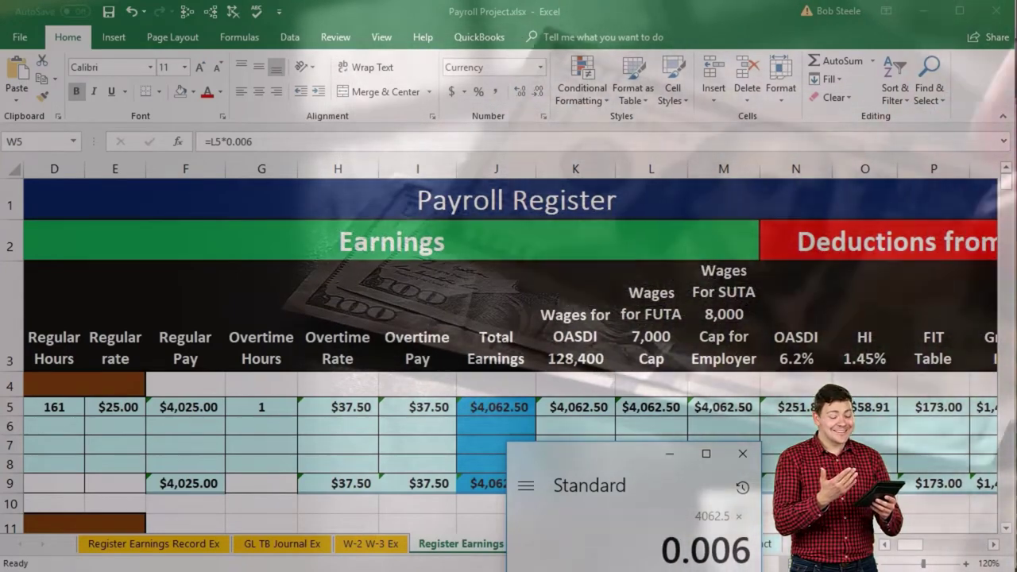
key(Return)
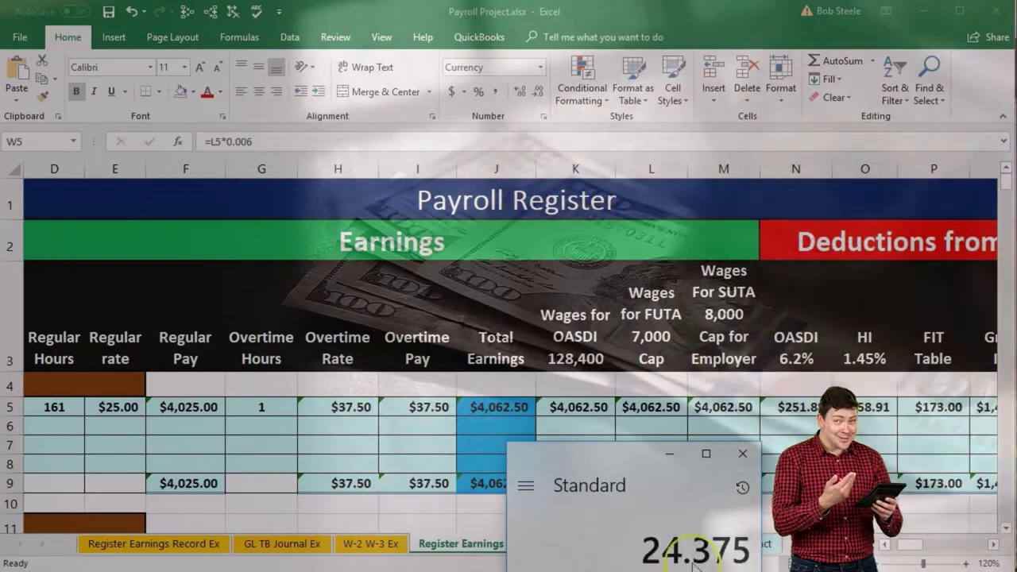
click(742, 454)
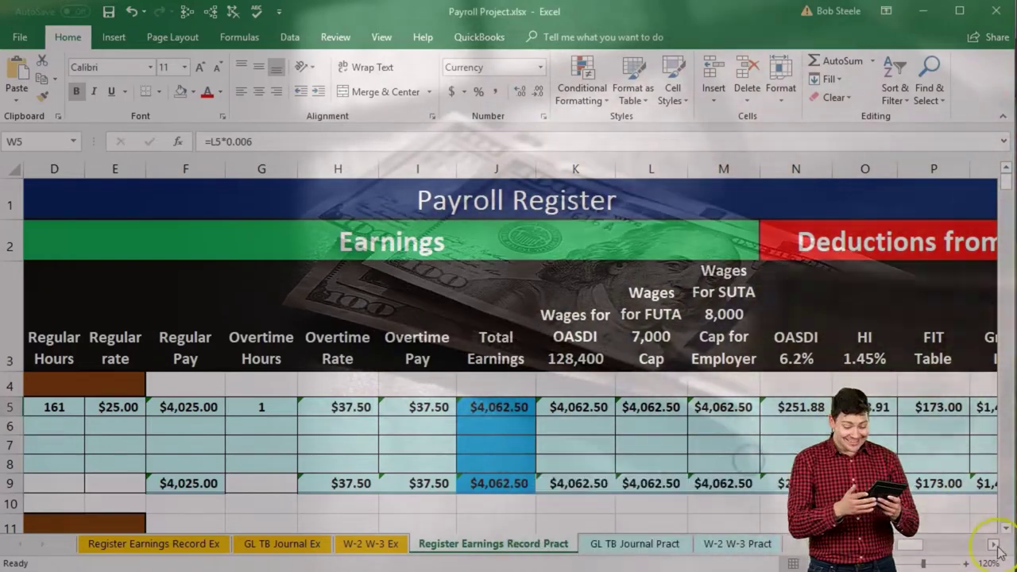
click(995, 545)
drag(997, 547, 997, 546)
text(1950.91)
key(at)
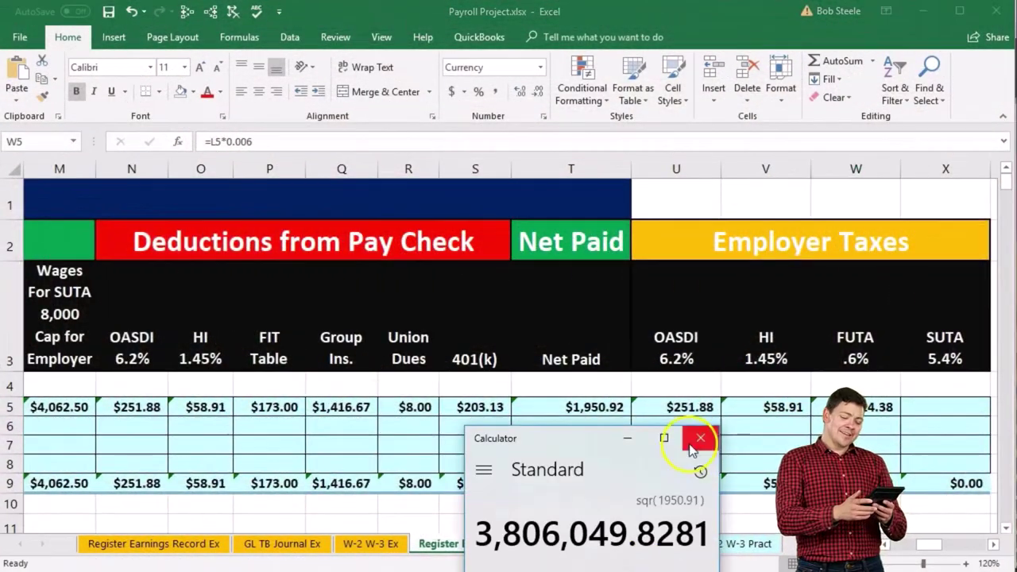
click(699, 436)
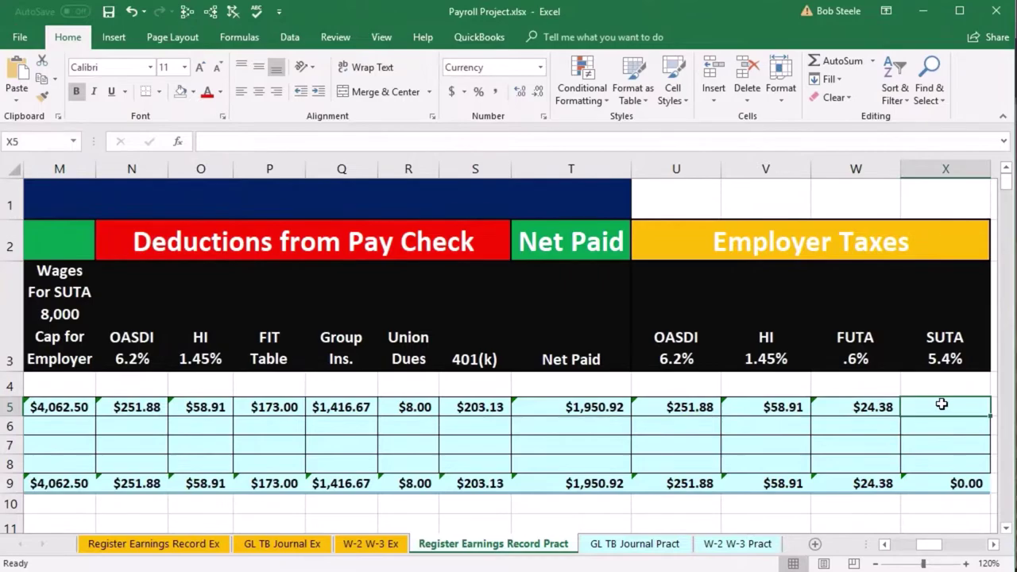
Calculate the first employee's employer SUTA tax in X5 from the SUTA wages with =M5*.054
click(943, 401)
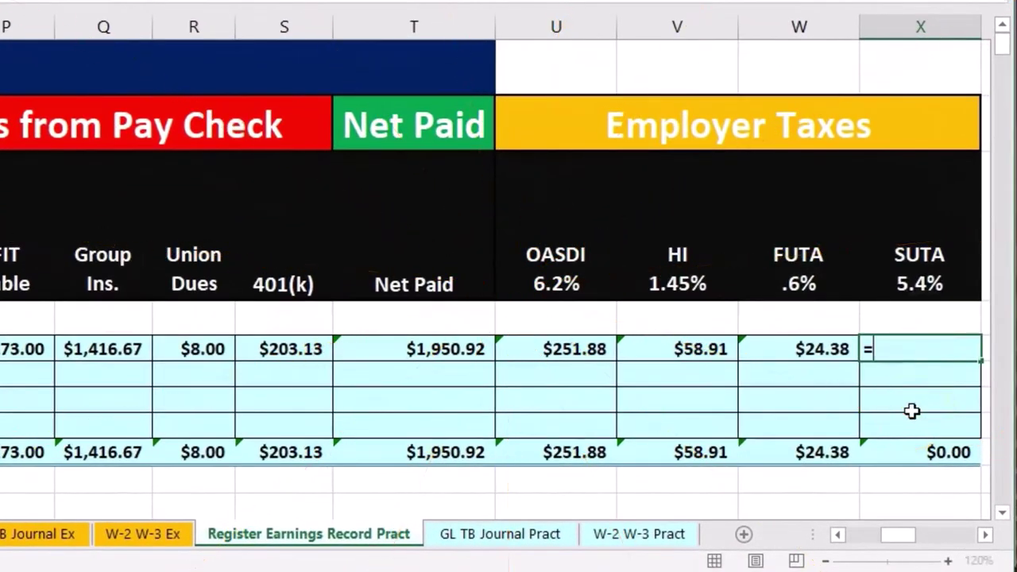
key(Left)
key(Left)
key(Left)
key(Left)
key(Left)
key(Left)
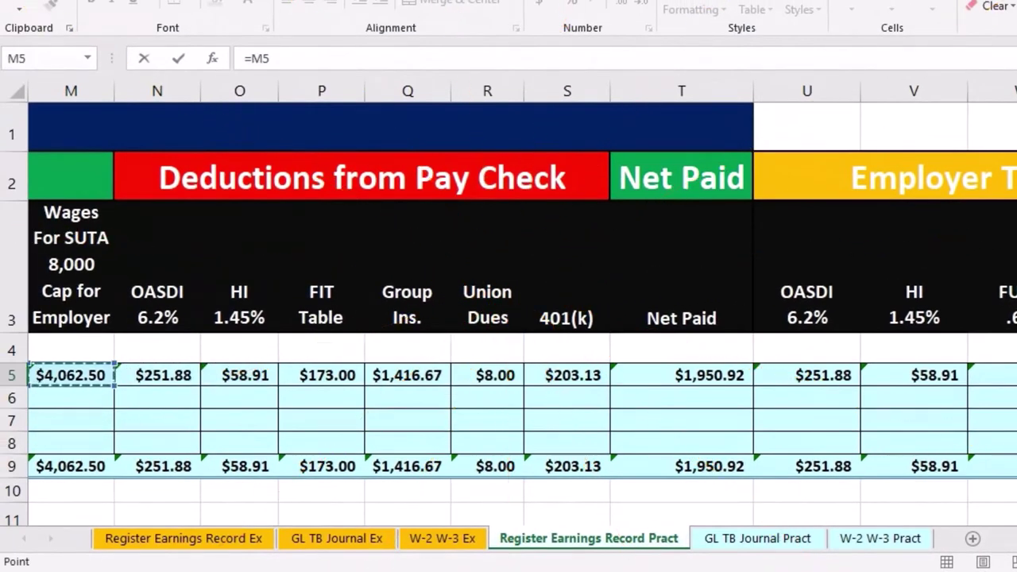
text(*.054)
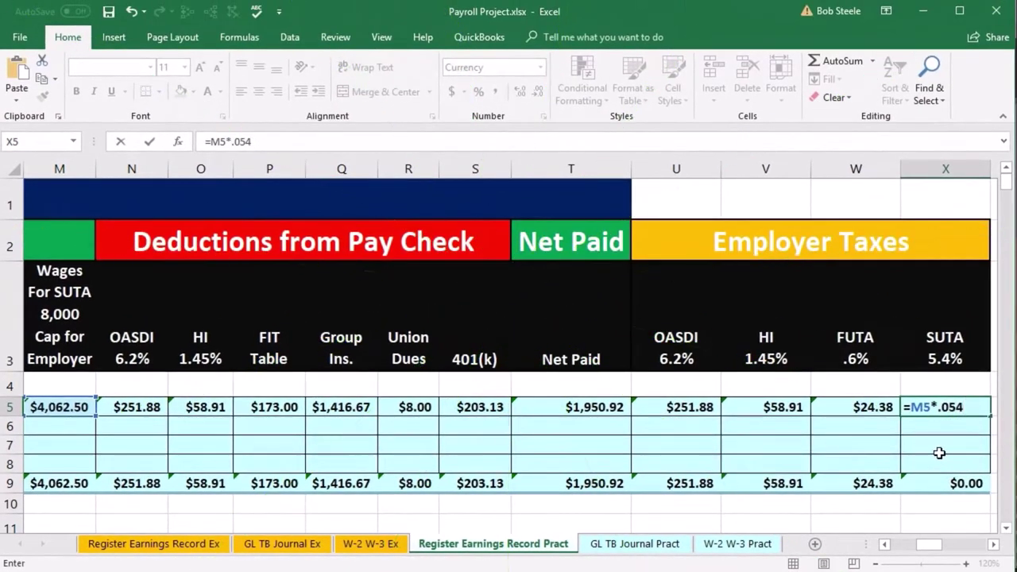
key(Return)
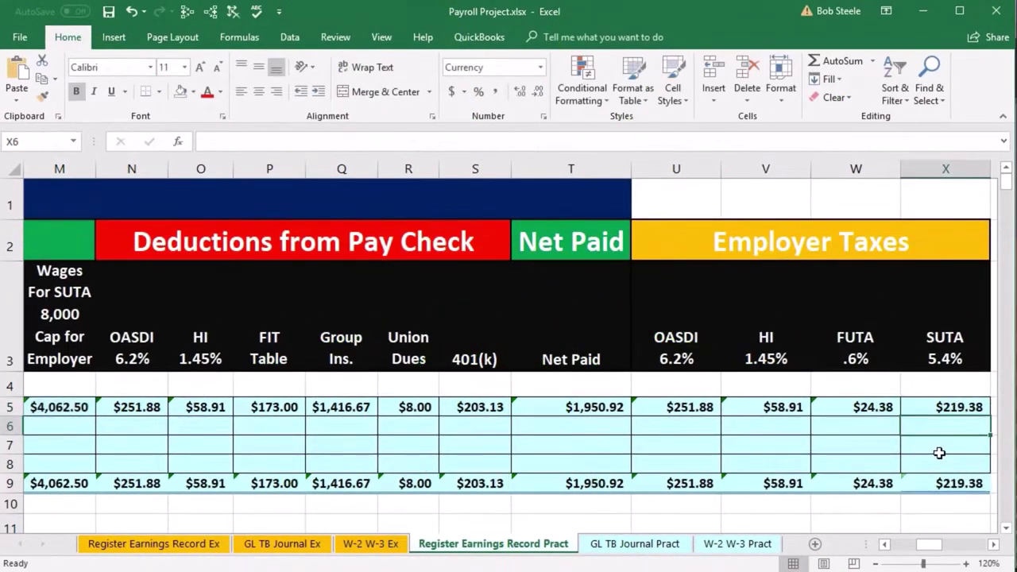
Review the first employee's four employer taxes in U5:X5 and the net pay formula in T5
click(932, 409)
drag(719, 409, 914, 404)
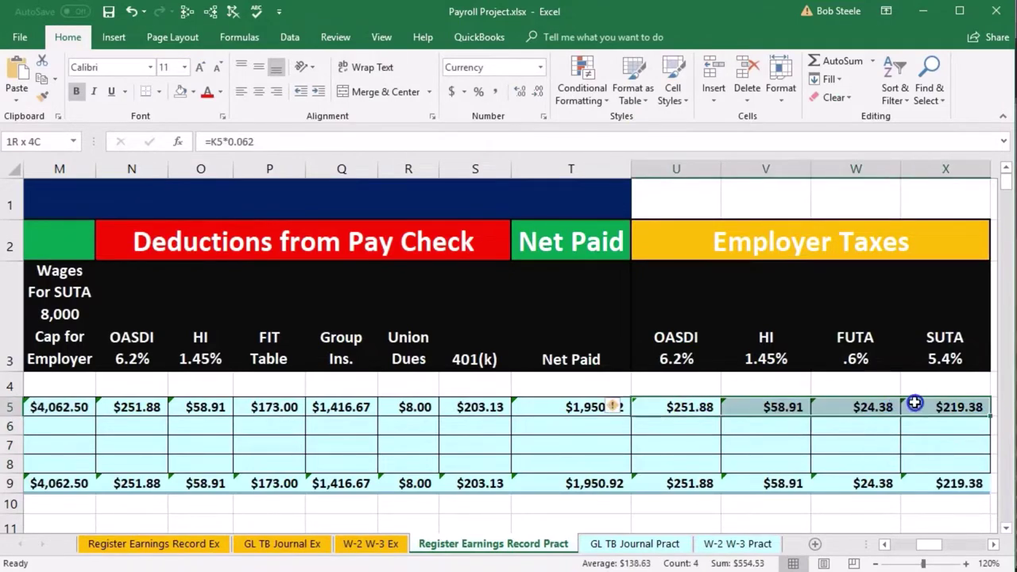
click(586, 407)
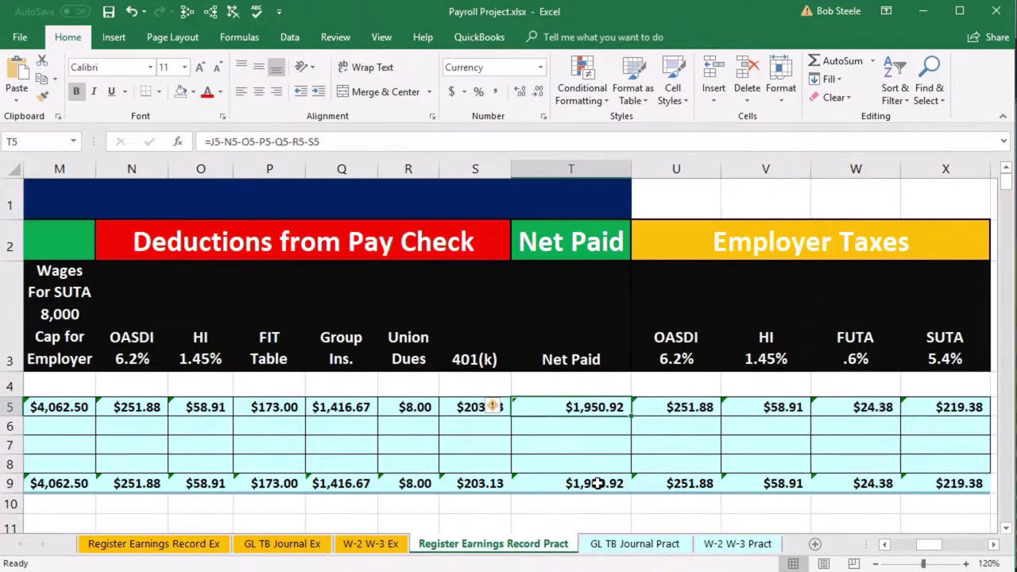
Enter filing status M in B6 and 4 allowances in C6 for the second employee in the August pay period
click(669, 429)
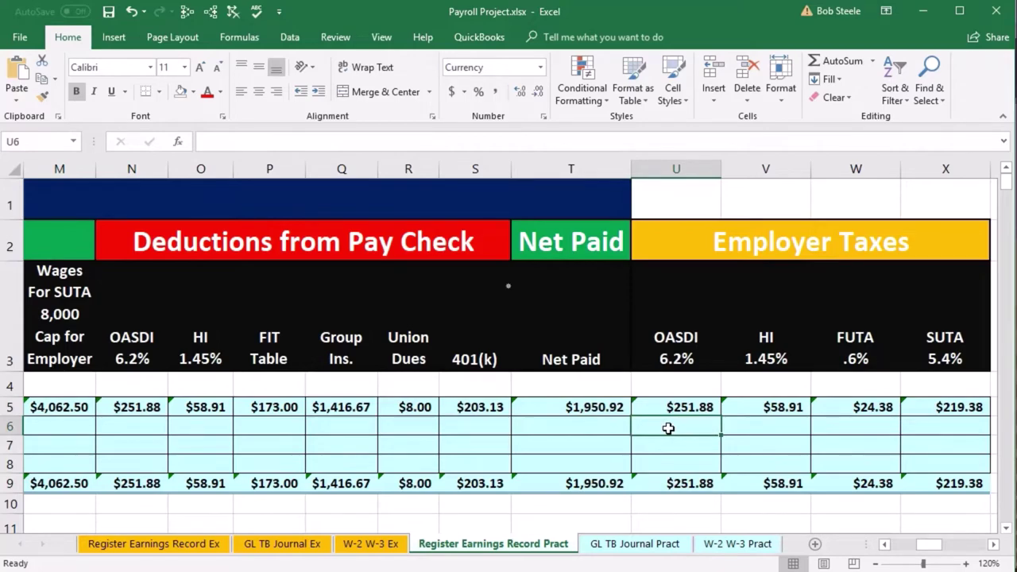
key(Left)
key(Left)
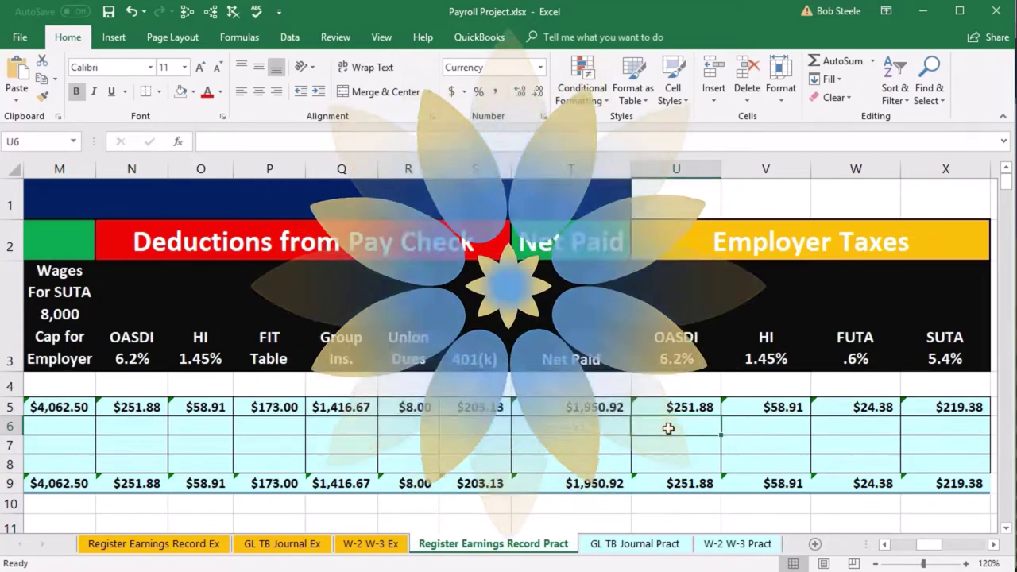
key(Left)
key(Left)
key(Left)
key(Left)
key(Left)
key(Left)
key(Left)
key(Left)
key(Left)
key(Left)
key(Left)
key(Left)
key(Left)
key(Left)
key(Left)
key(Left)
key(Left)
key(Left)
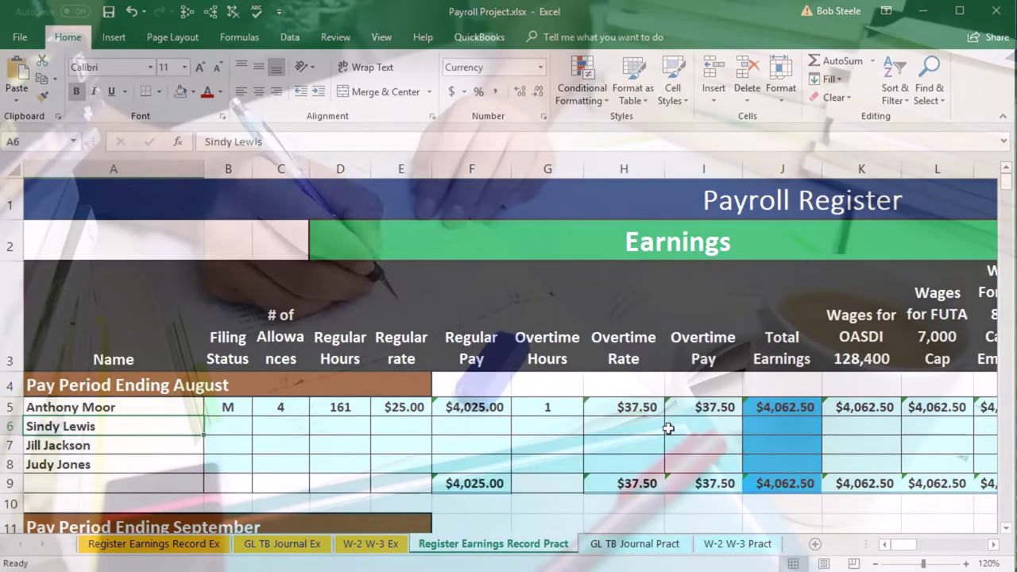
key(Right)
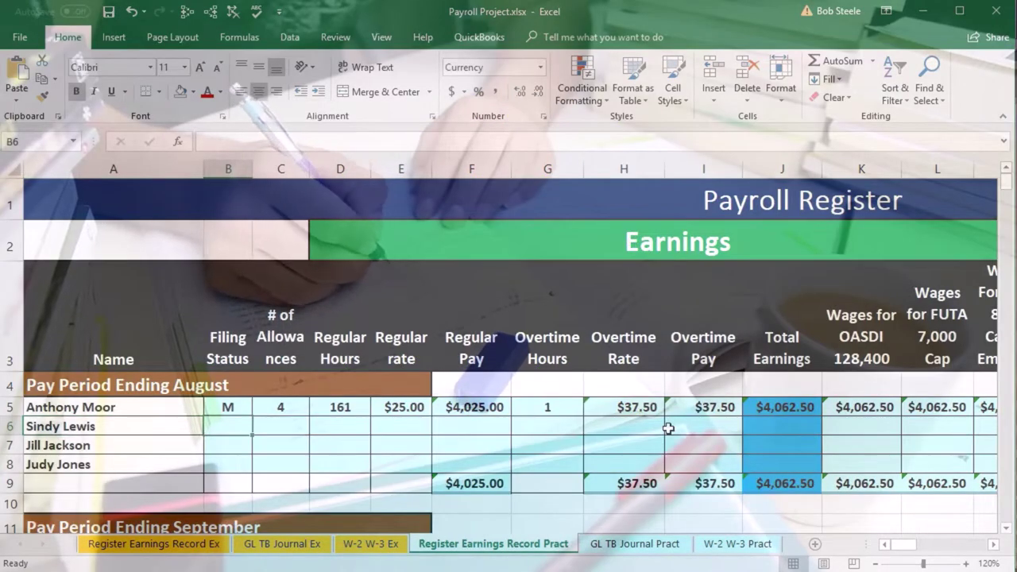
text(M)
key(Right)
text(4)
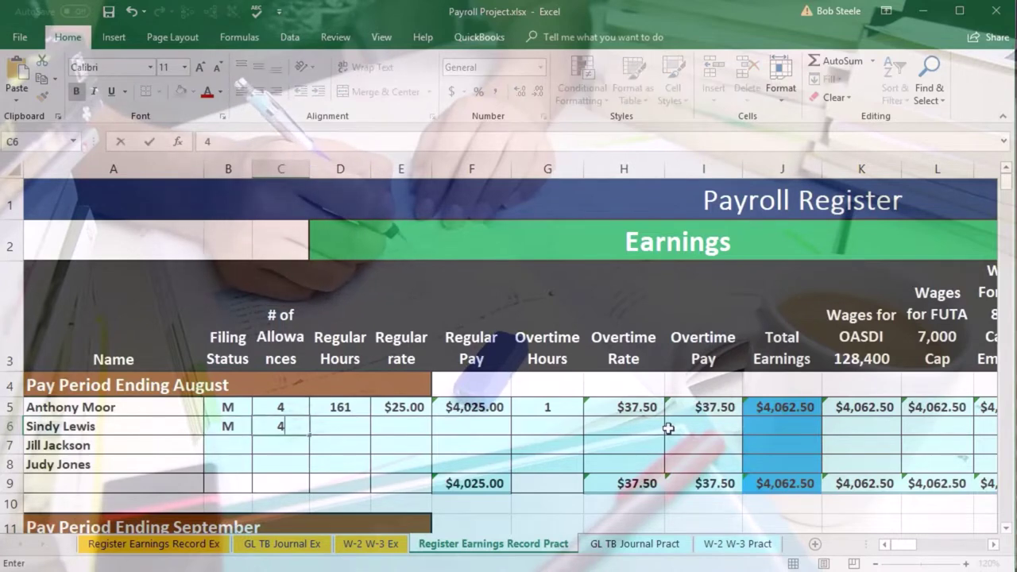
Enter the second employee's regular hours as 158 in D6 and overtime hours as 0 in G6
key(Right)
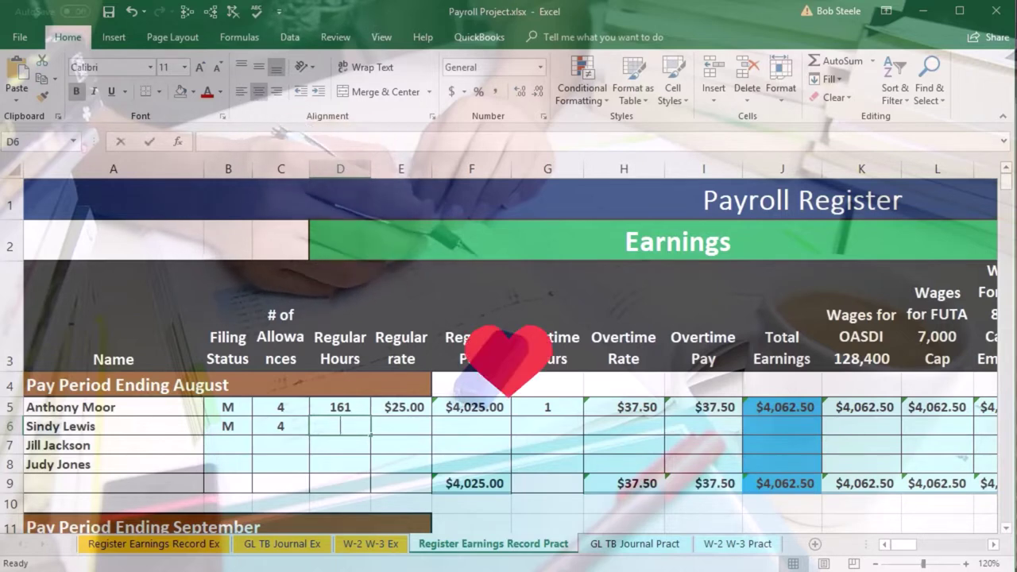
text(158)
key(Right)
key(Right)
key(Right)
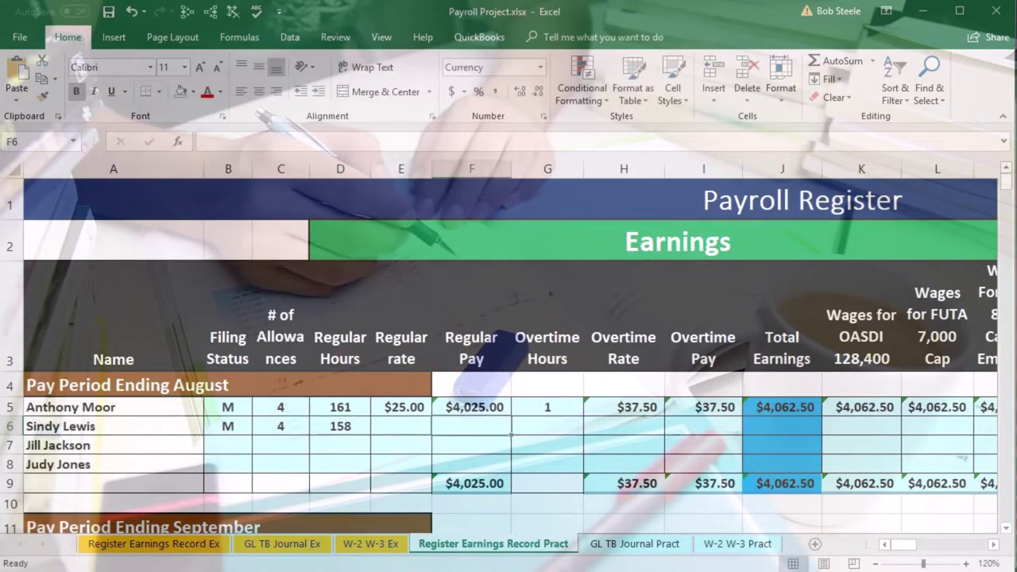
text(0)
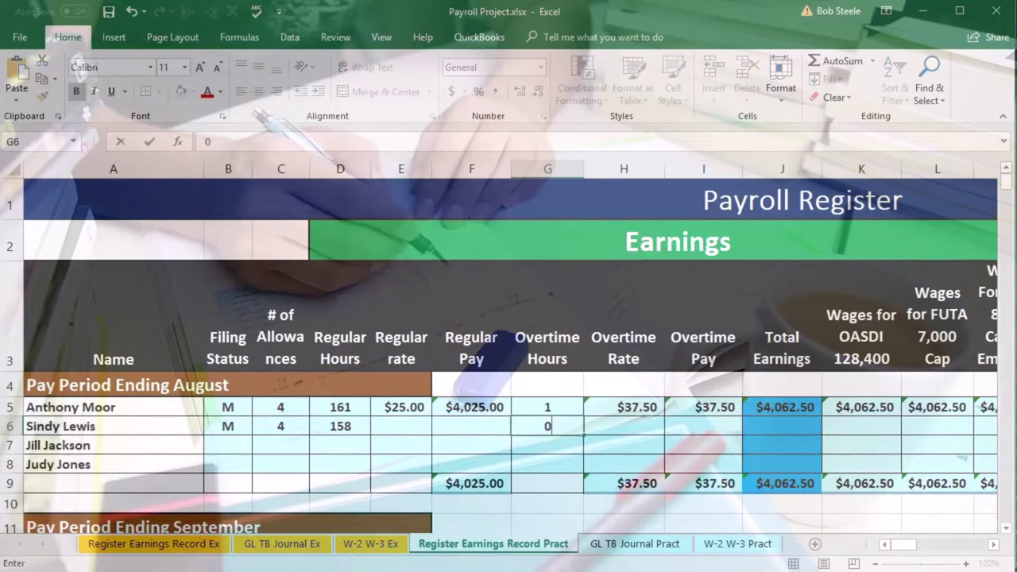
key(Right)
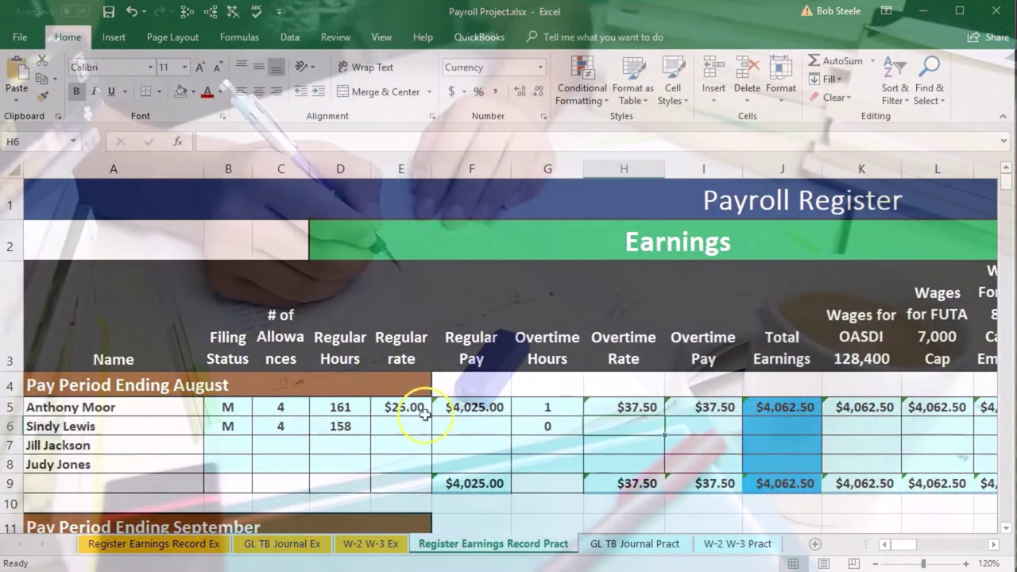
Set the second employee's regular rate in E6 to 28
click(394, 432)
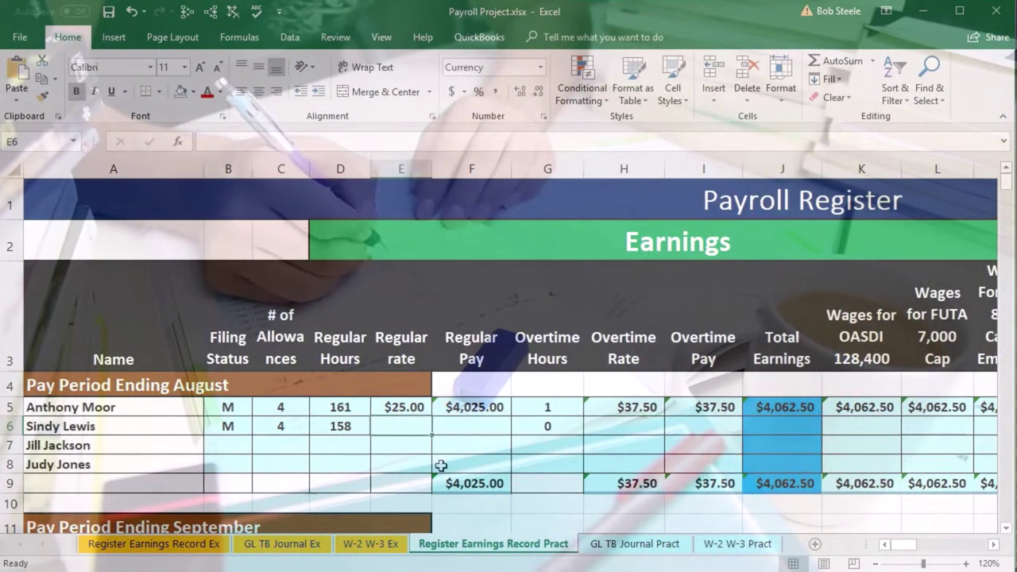
text(28)
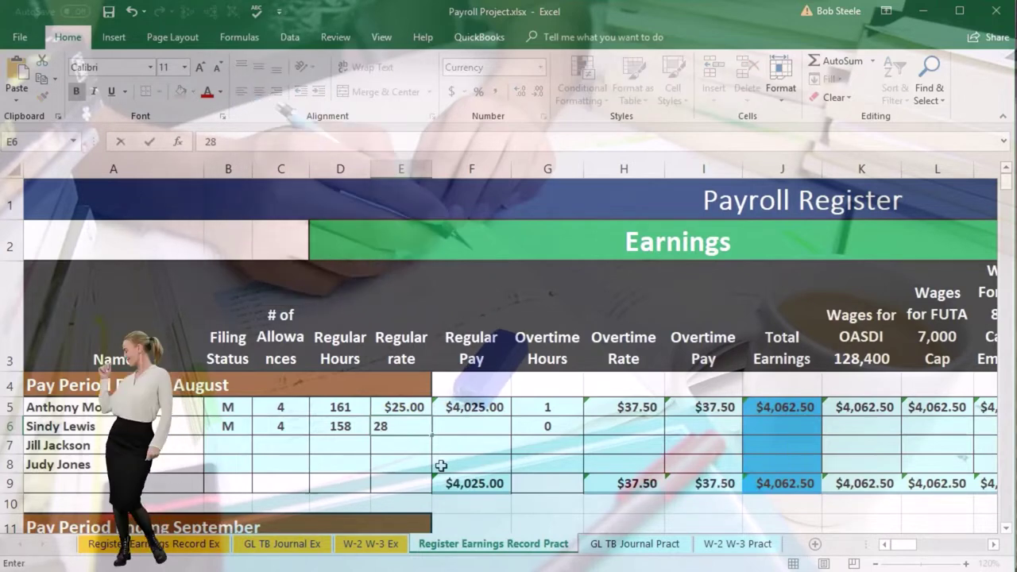
key(Right)
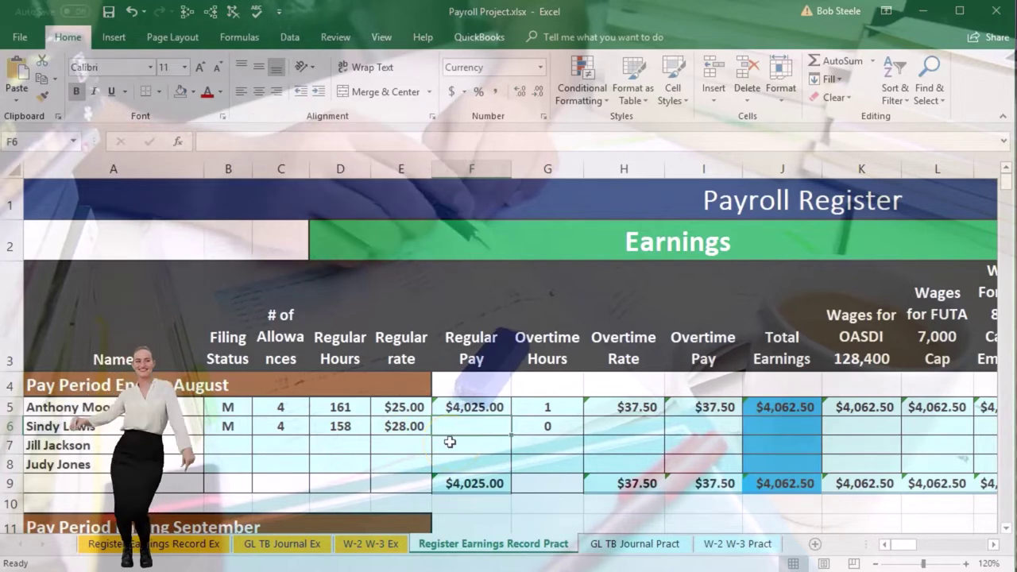
Calculate the second employee's regular pay in F6 as D6*E6 and overtime rate in H6 as E6*1.5
text(=)
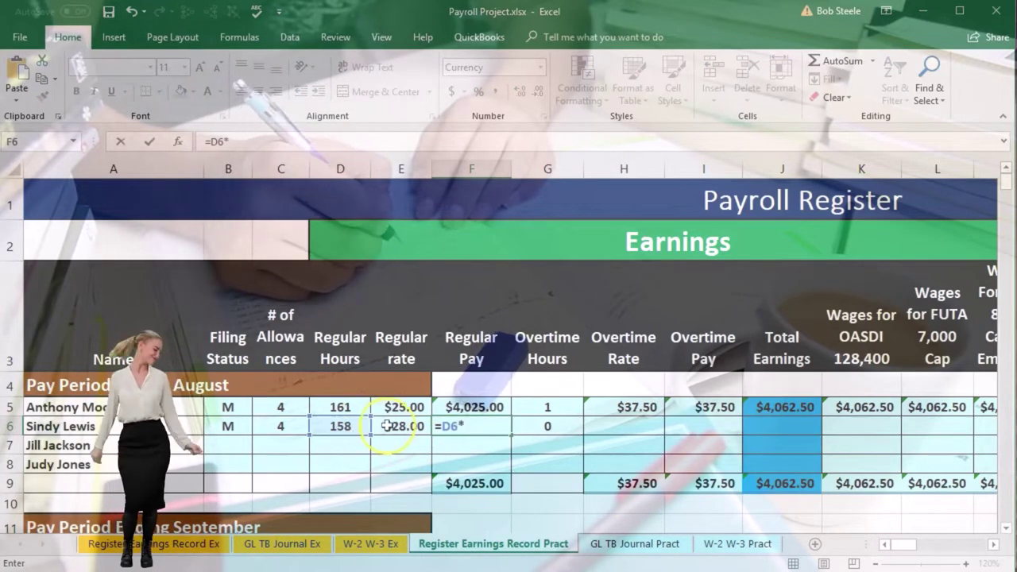
key(Tab)
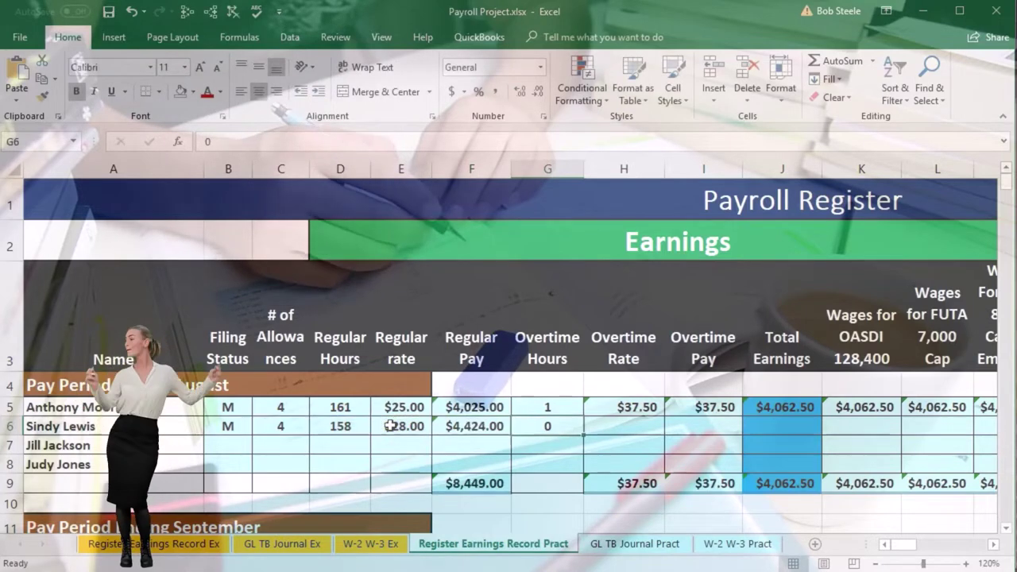
click(628, 423)
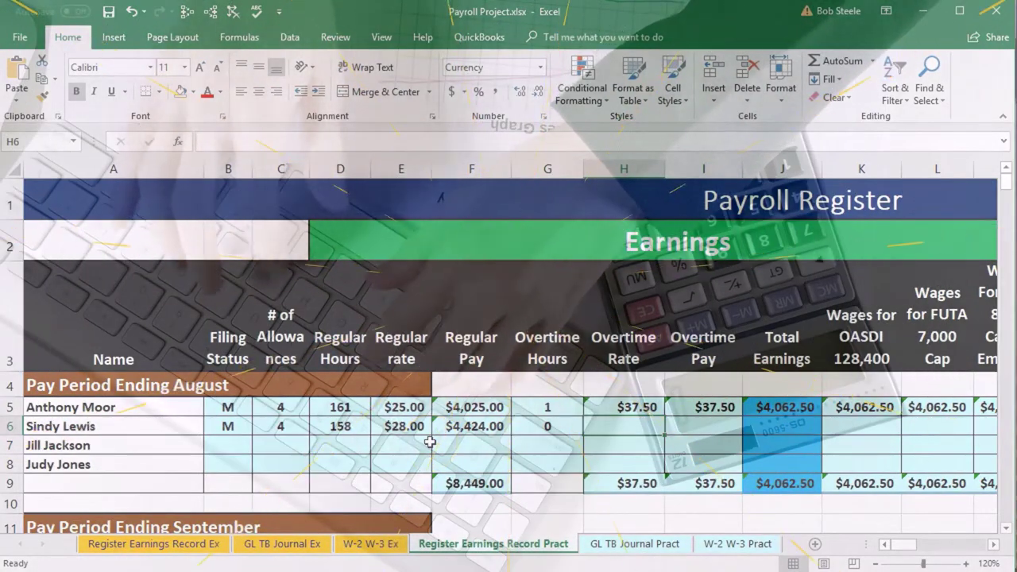
text(=)
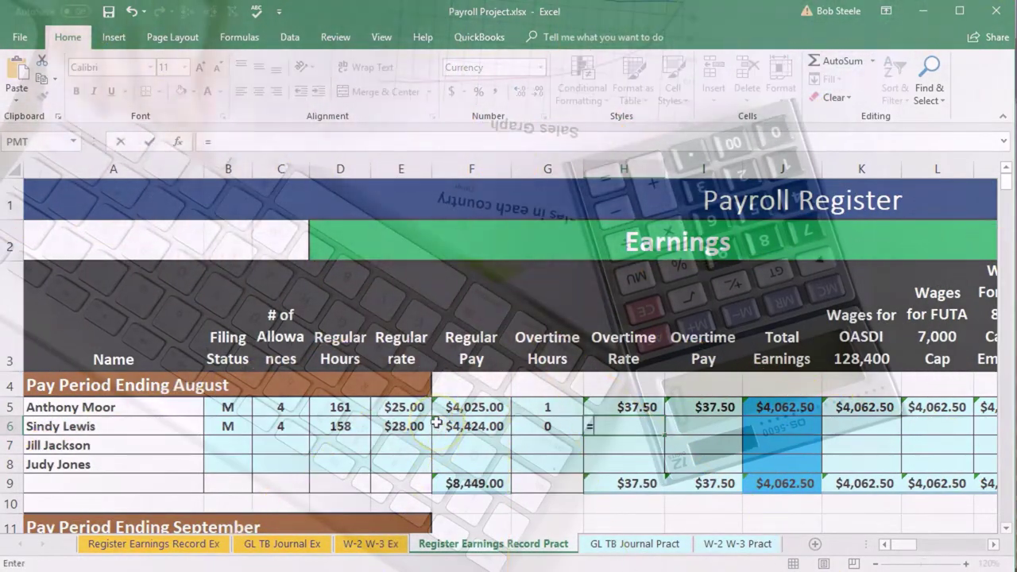
click(405, 426)
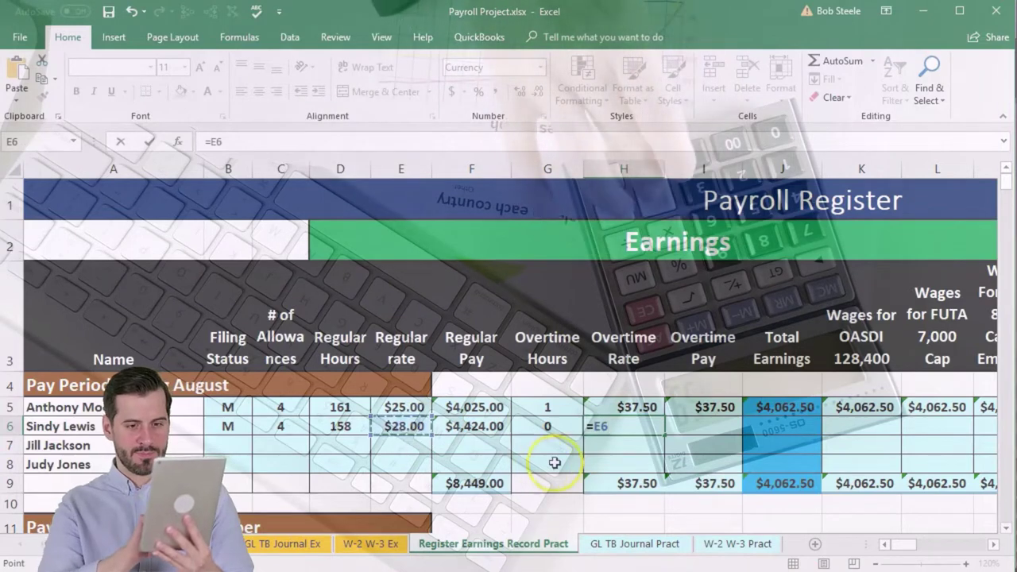
text(*)
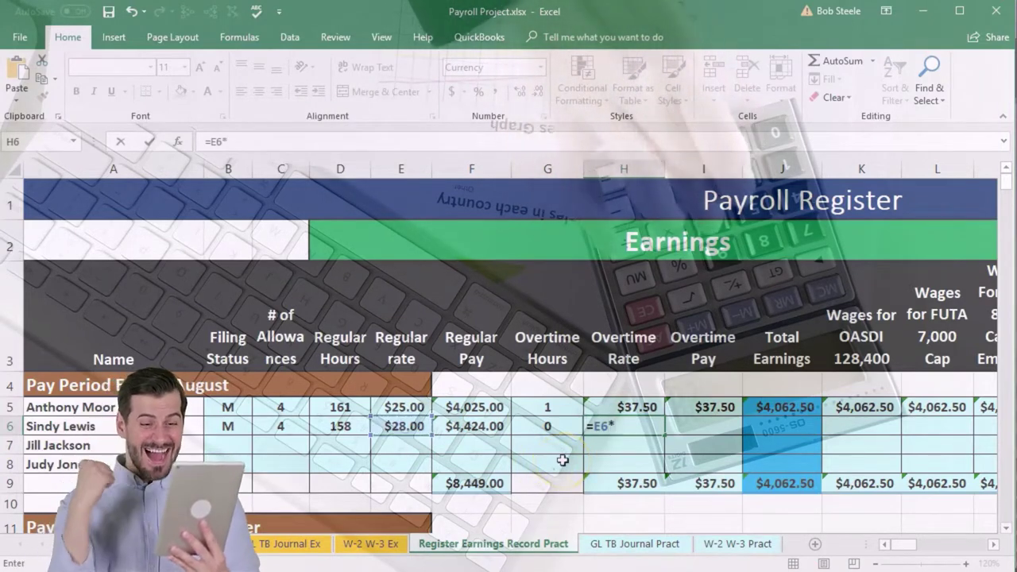
text(1.)
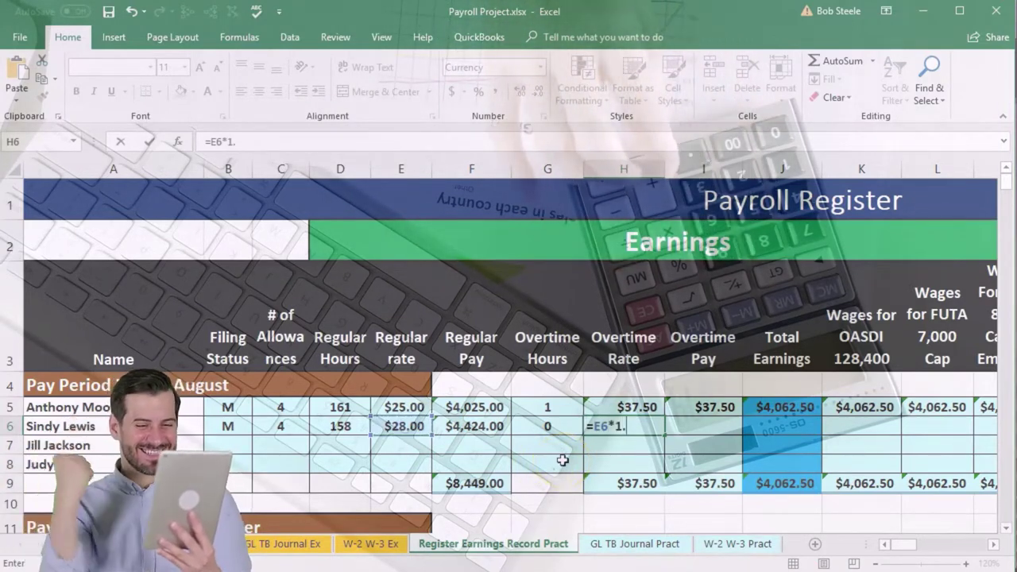
text(5)
key(Return)
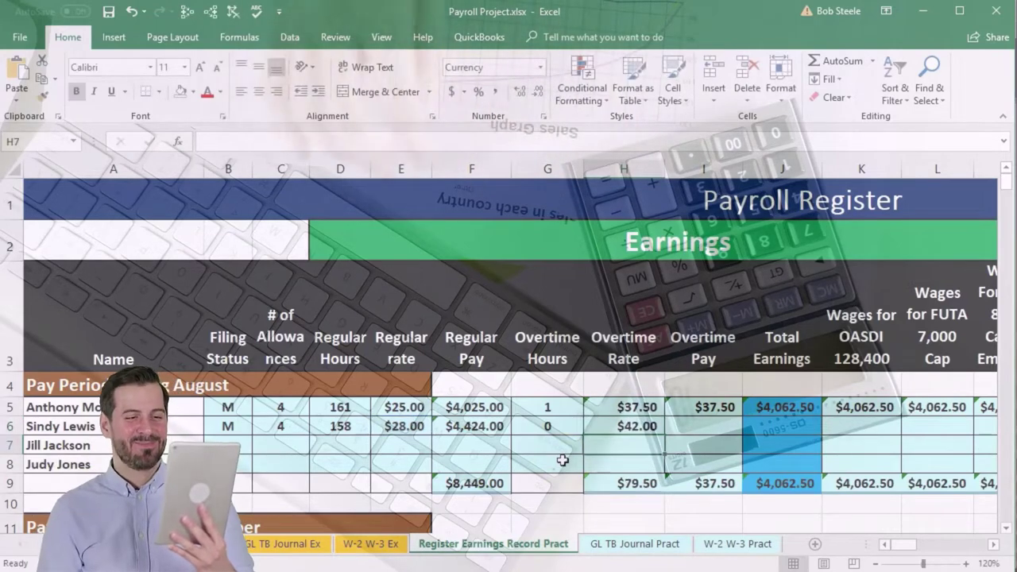
key(Up)
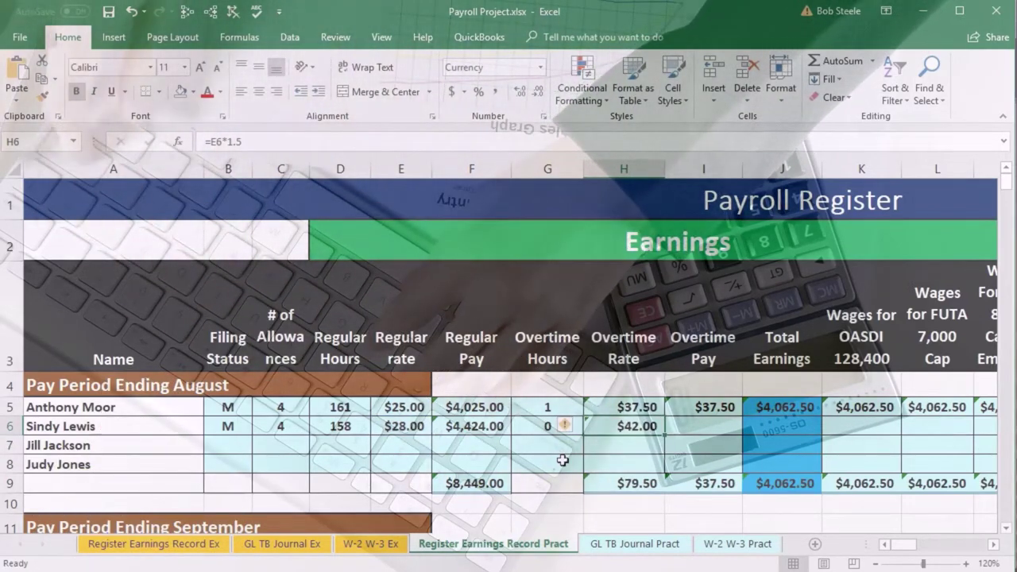
Calculate the second employee's overtime pay in I6 as overtime hours times overtime rate, using =G6*H6
click(688, 426)
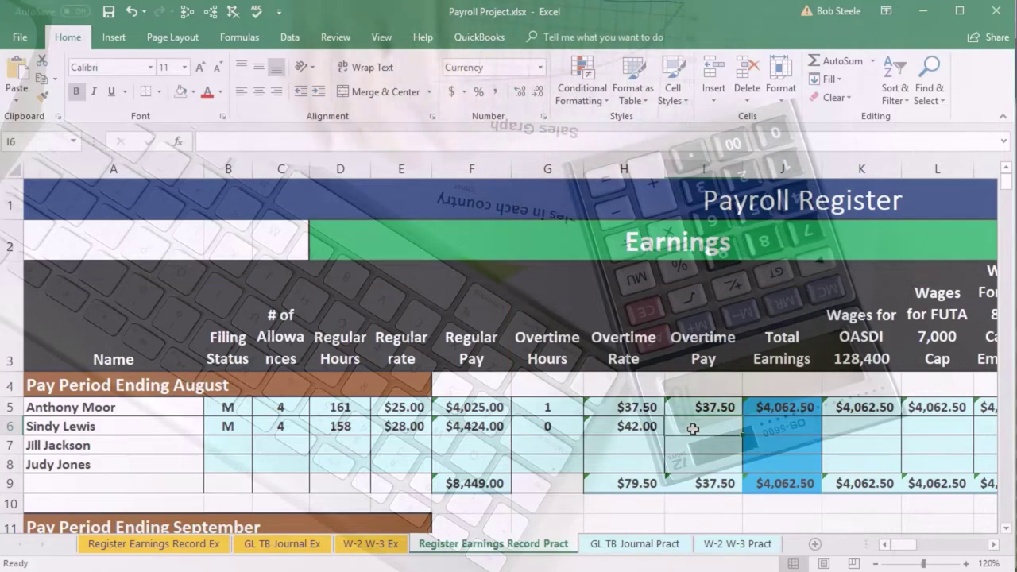
text(=)
click(536, 430)
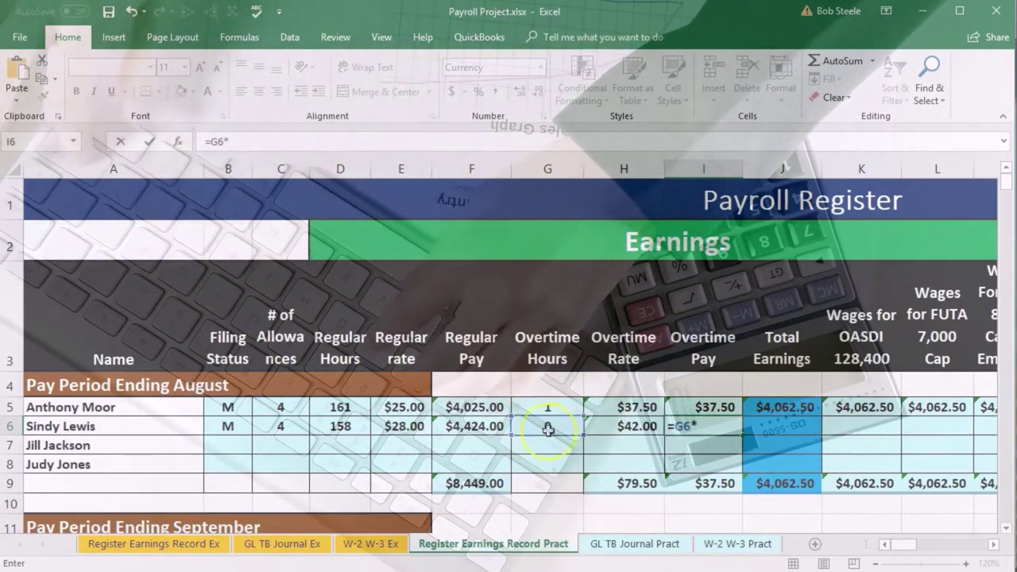
text(*)
click(634, 427)
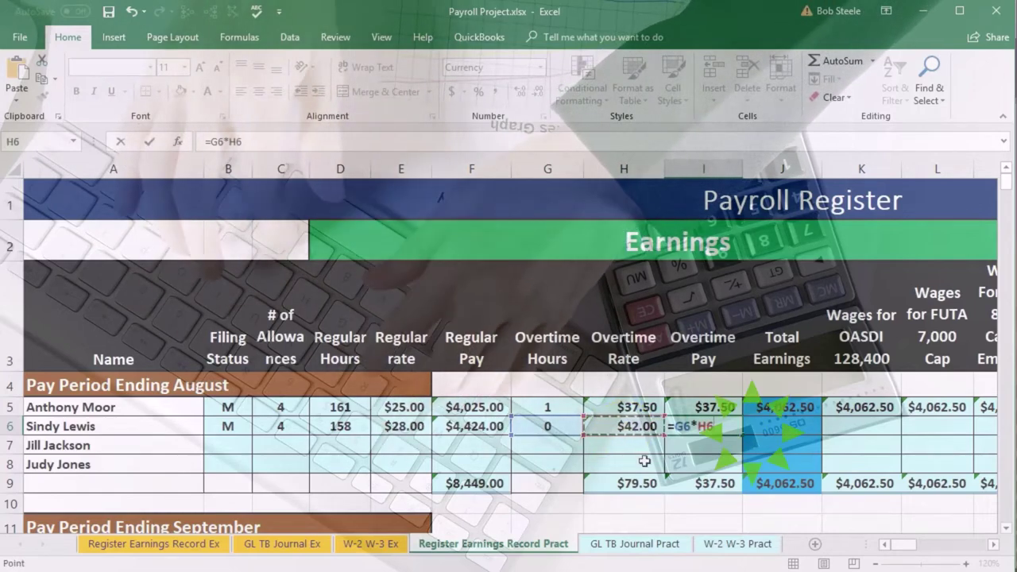
key(Tab)
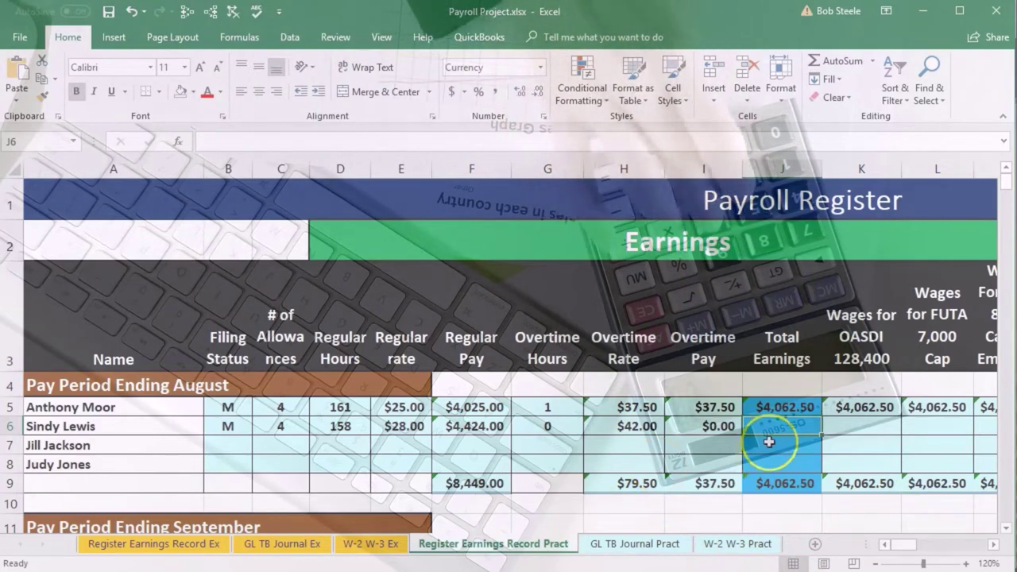
Copy the first employee's total earnings formula from J5 down to the second employee's row
click(486, 429)
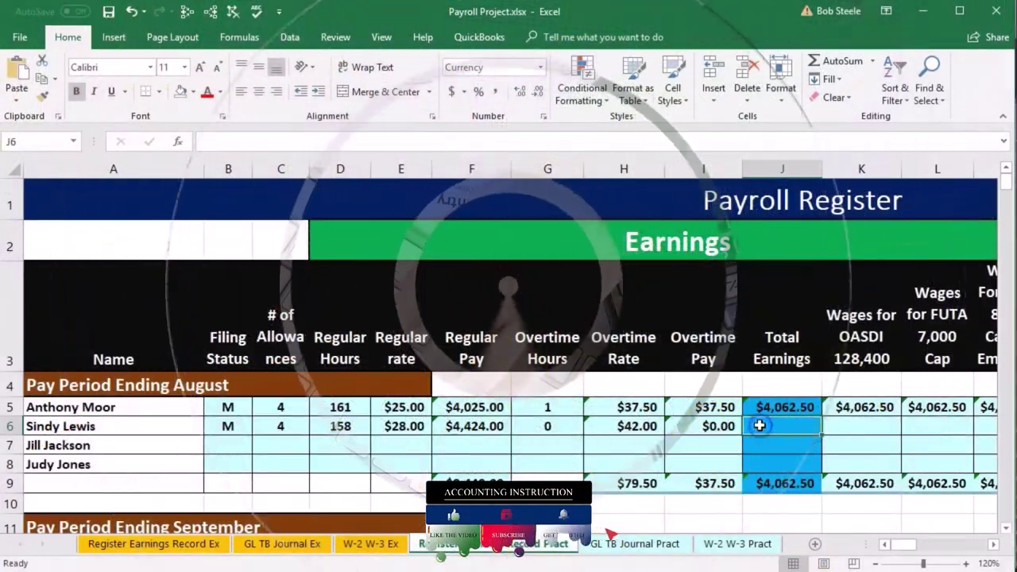
click(777, 421)
click(792, 403)
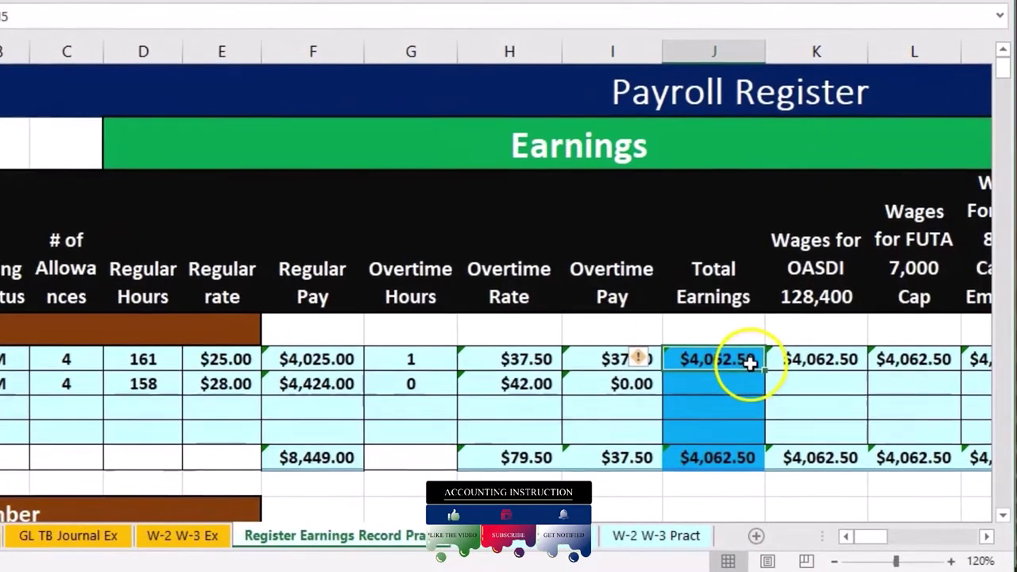
click(821, 413)
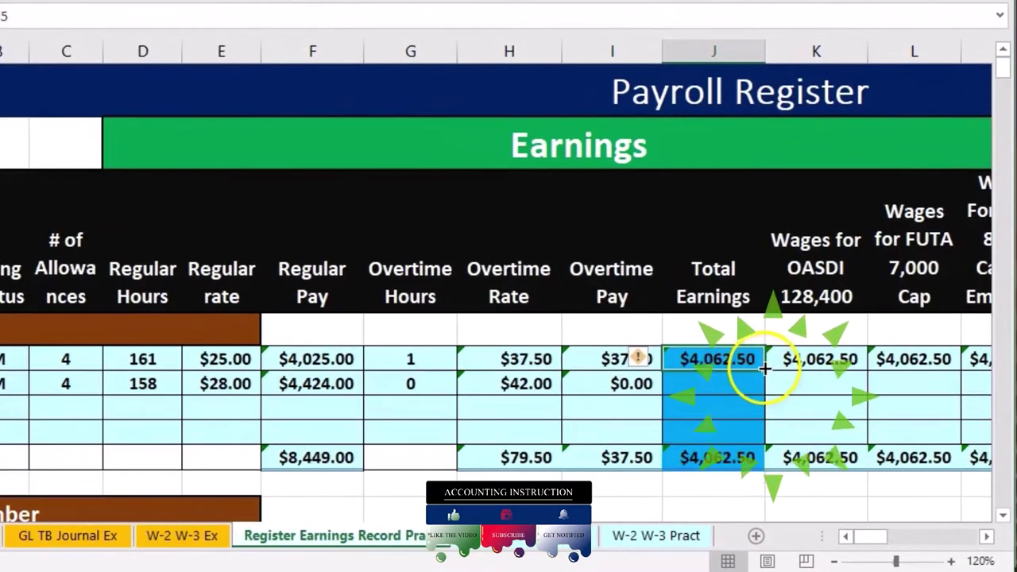
Copy the Total Earnings formula from J5 down to J6 and inspect the copied formula
drag(764, 367, 761, 391)
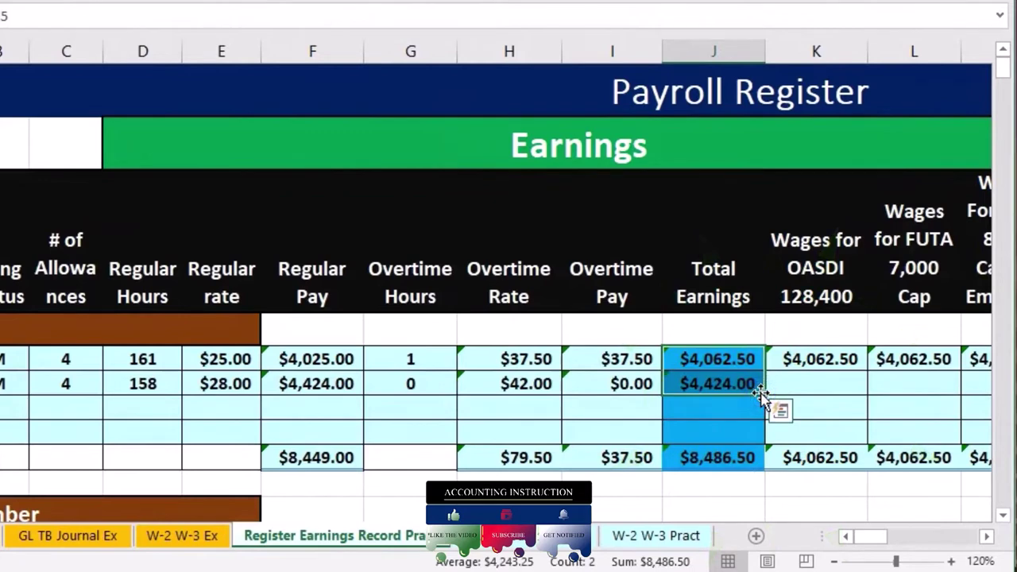
double_click(718, 385)
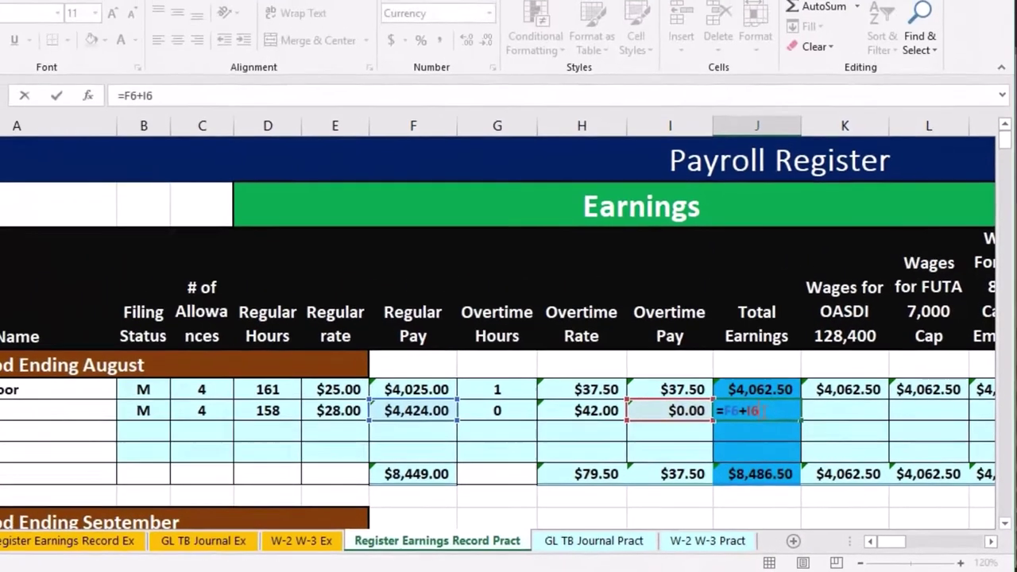
click(719, 411)
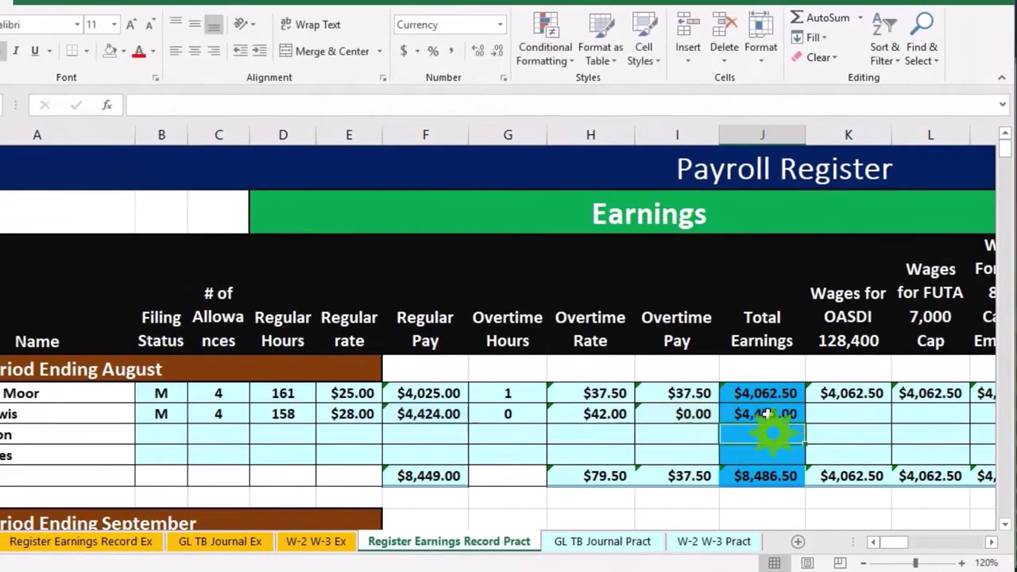
click(703, 413)
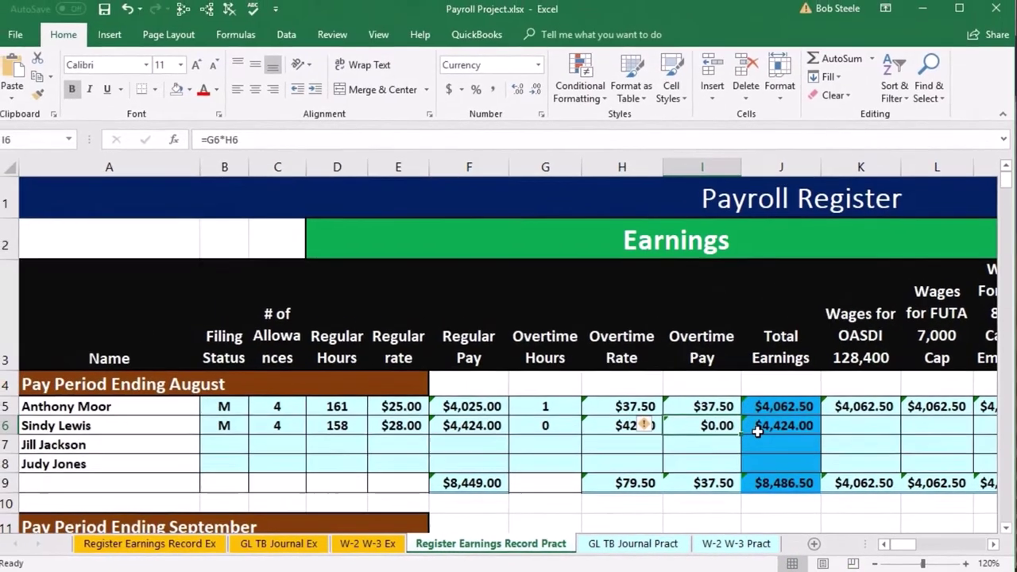
Calculate the second employee's August total earnings in J6 with the formula =F6+I6
click(737, 420)
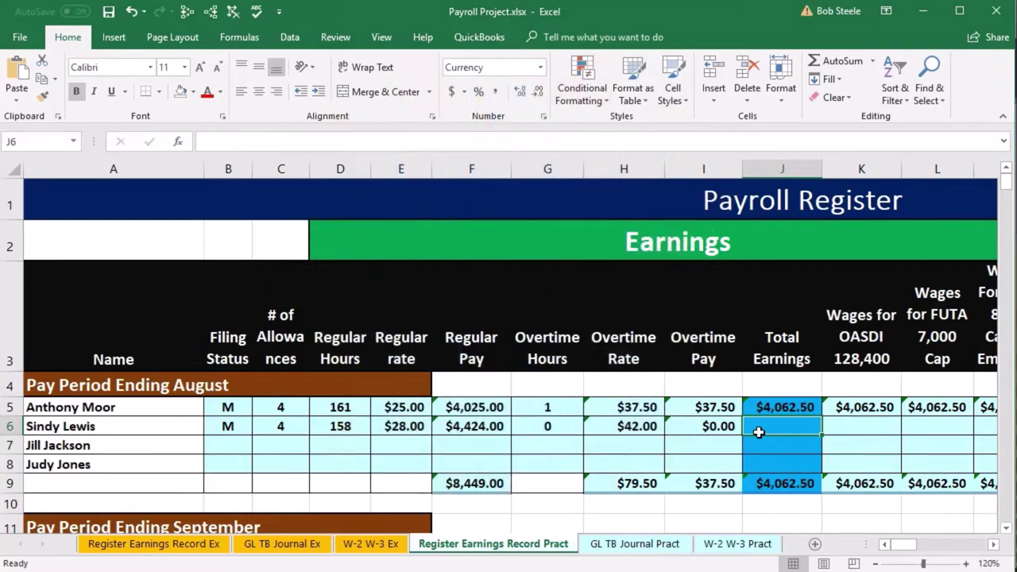
text(=)
key(Left)
key(Left)
key(Left)
key(Left)
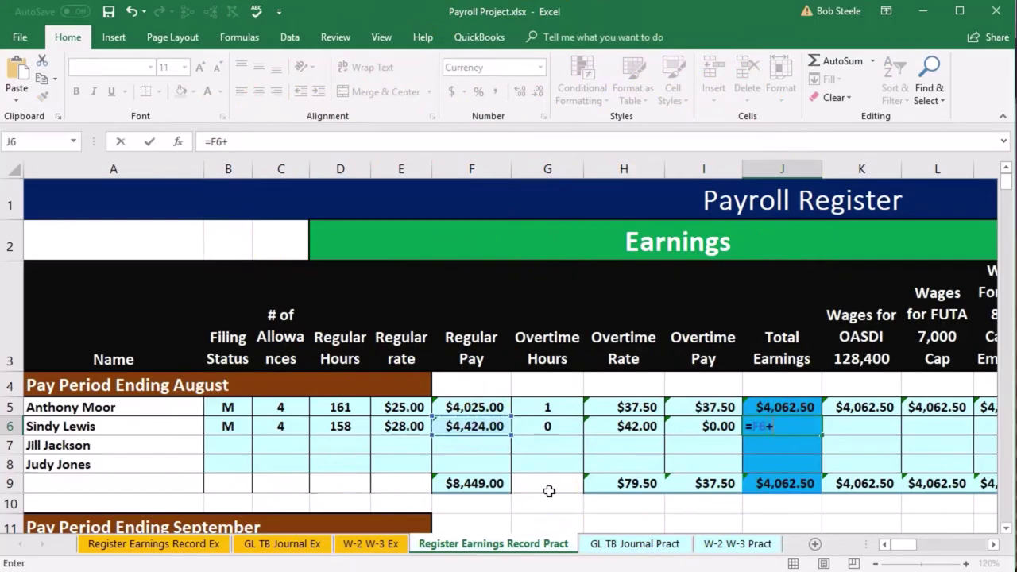
click(703, 426)
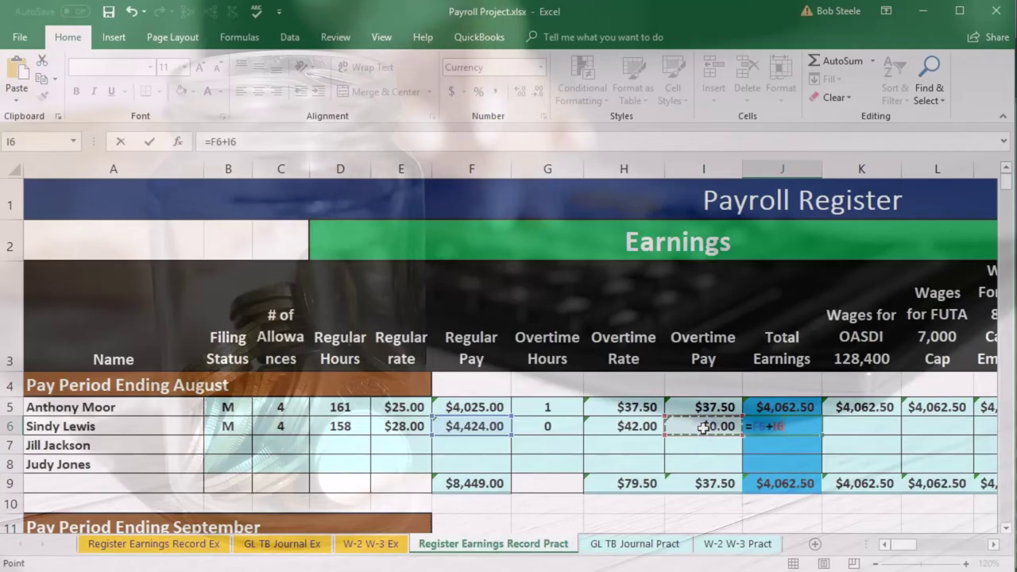
key(Tab)
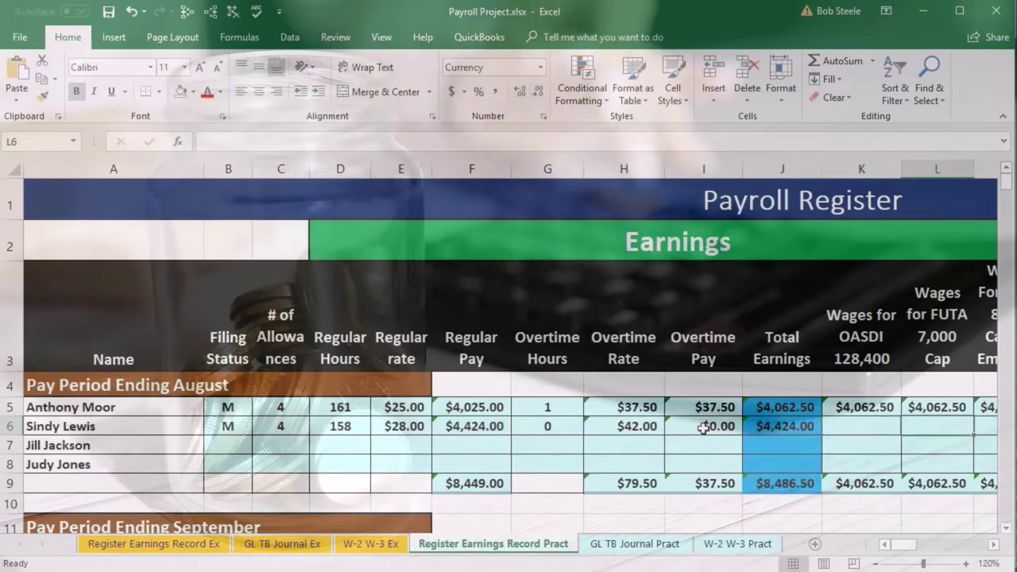
Examine the wage cap, deduction and net pay columns along row 6 of the payroll register
key(Tab)
key(Tab)
key(Tab)
key(Tab)
key(Tab)
key(Tab)
key(Tab)
key(Tab)
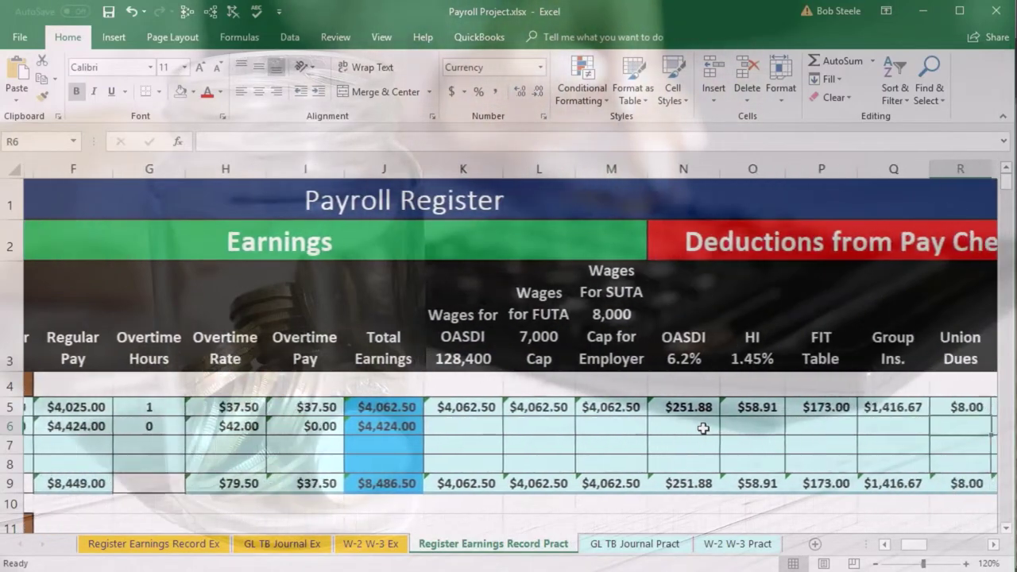
key(shift+Tab)
key(shift+Tab)
key(shift+Tab)
key(shift+Tab)
key(shift+Tab)
key(shift+Tab)
key(shift+Tab)
key(shift+Tab)
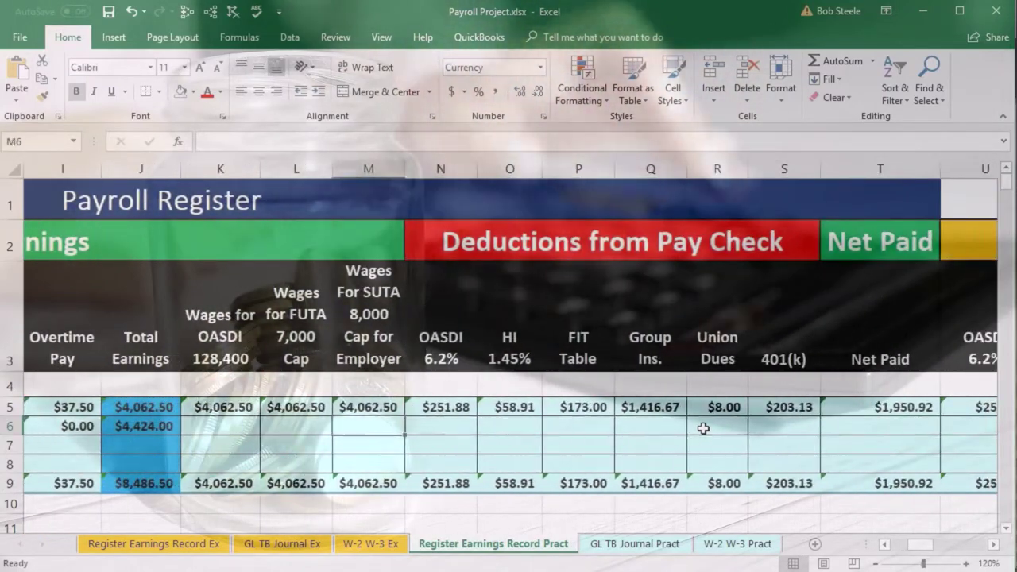
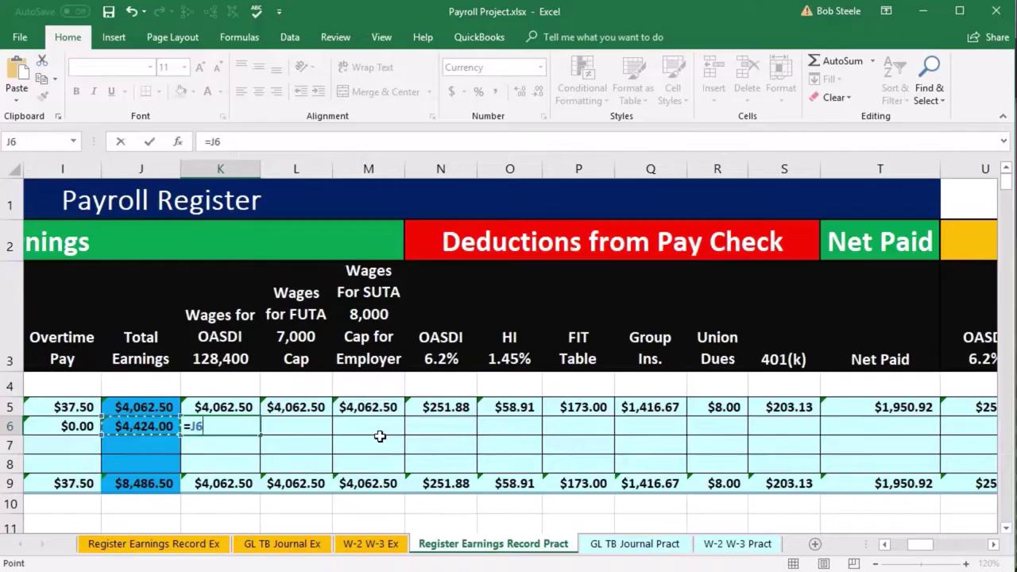
Link the wages for OASDI, FUTA and SUTA in K6, L6 and M6 to total earnings with =J6
key(Tab)
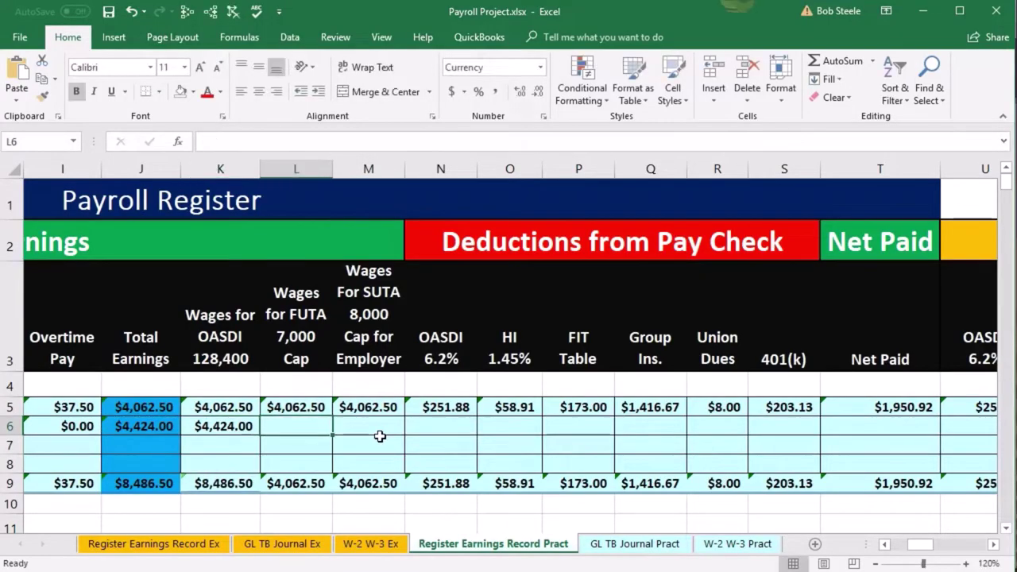
text(=)
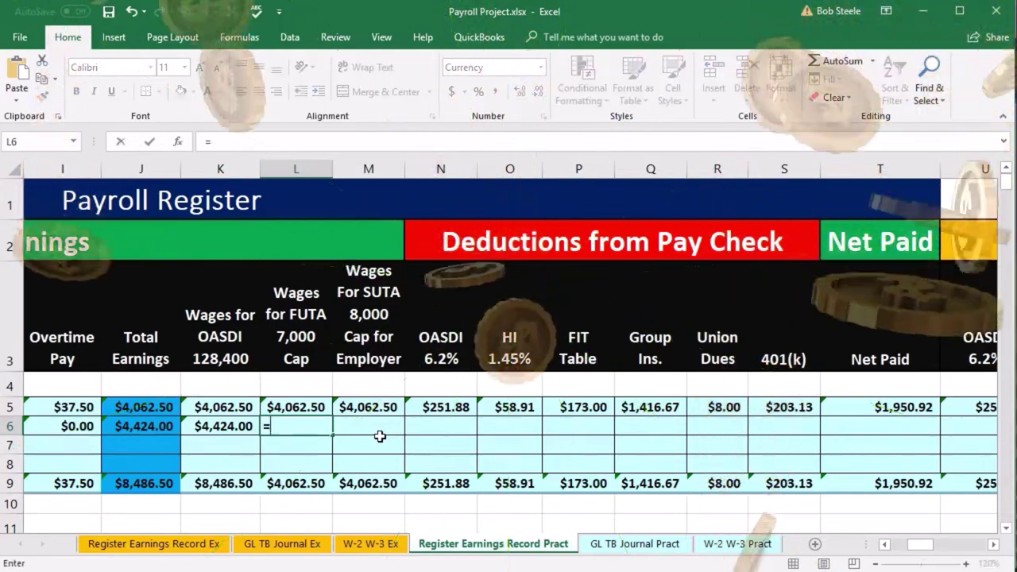
key(Left)
key(Left)
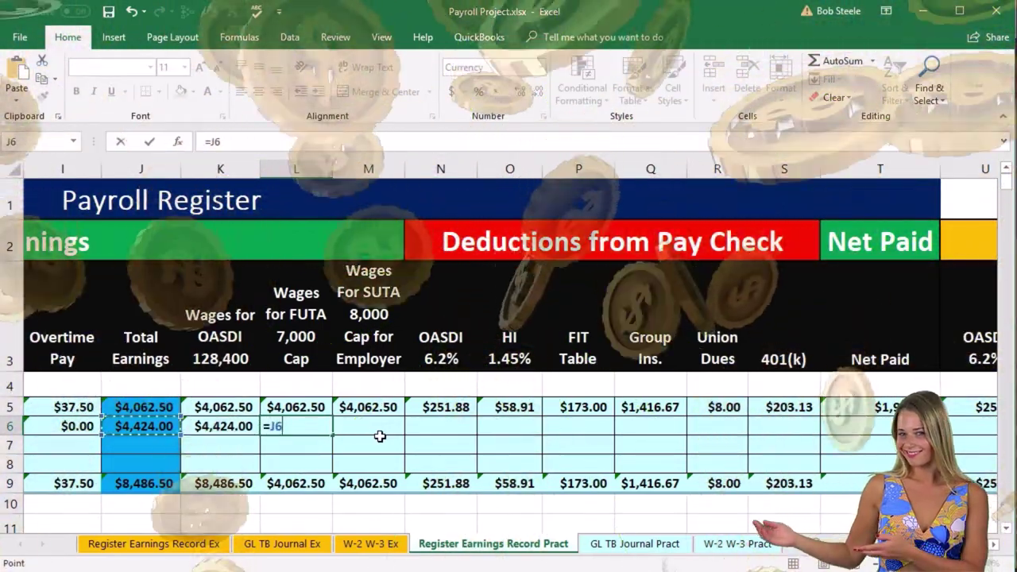
key(Tab)
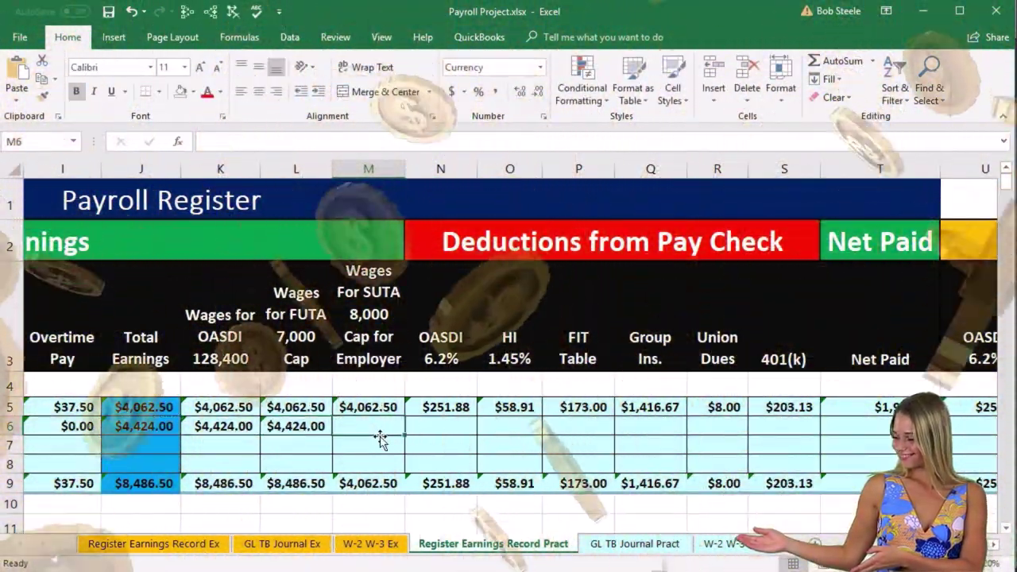
text(=)
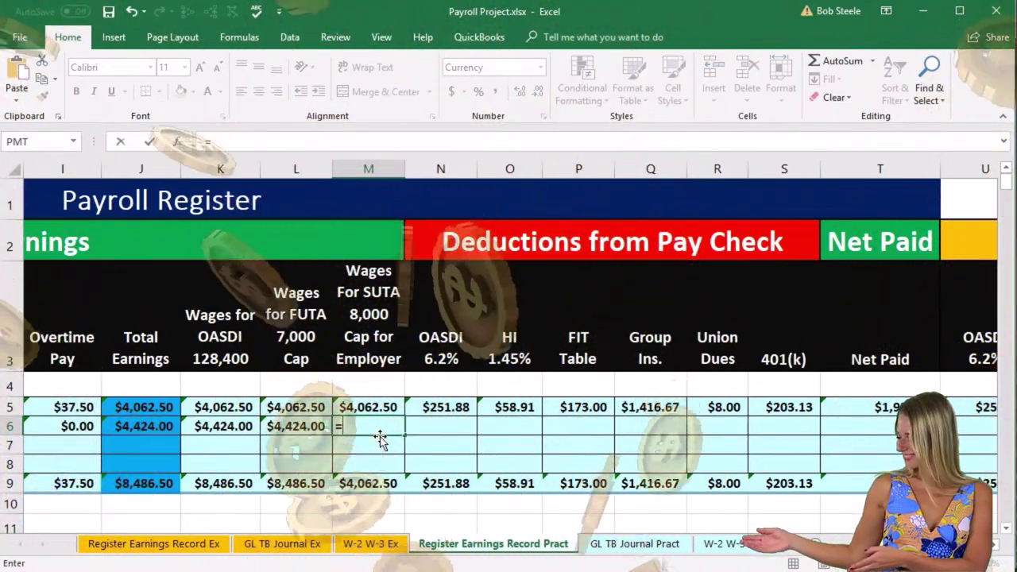
key(Left)
key(Left)
key(Left)
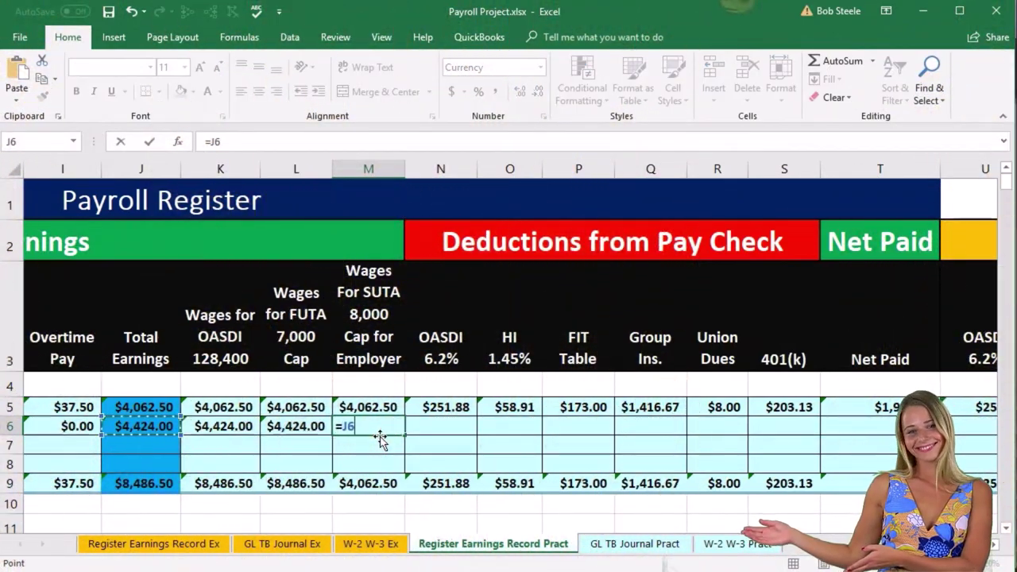
key(Tab)
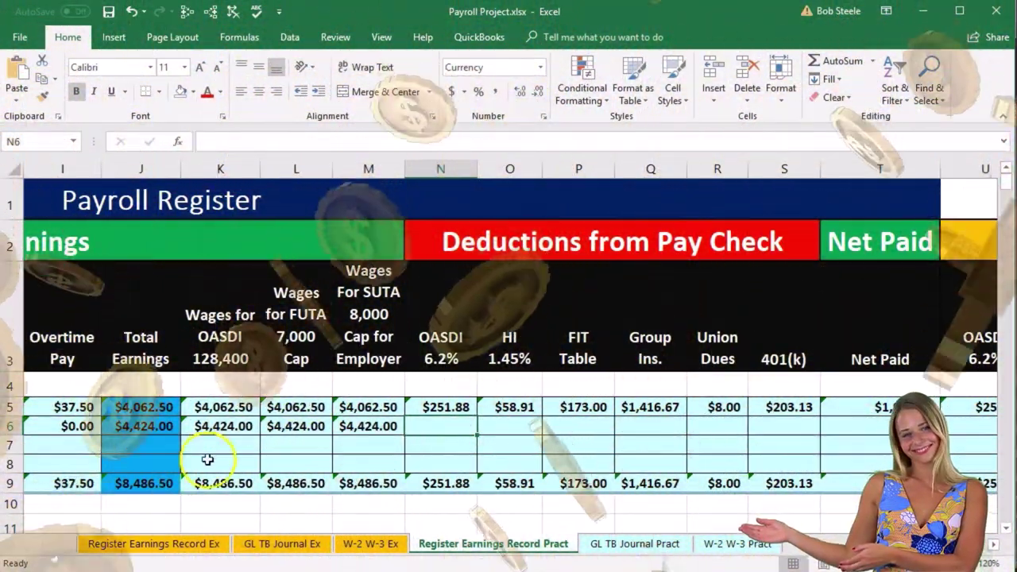
Calculate the second employee's OASDI deduction in N6 with the formula =K6*.062
click(225, 425)
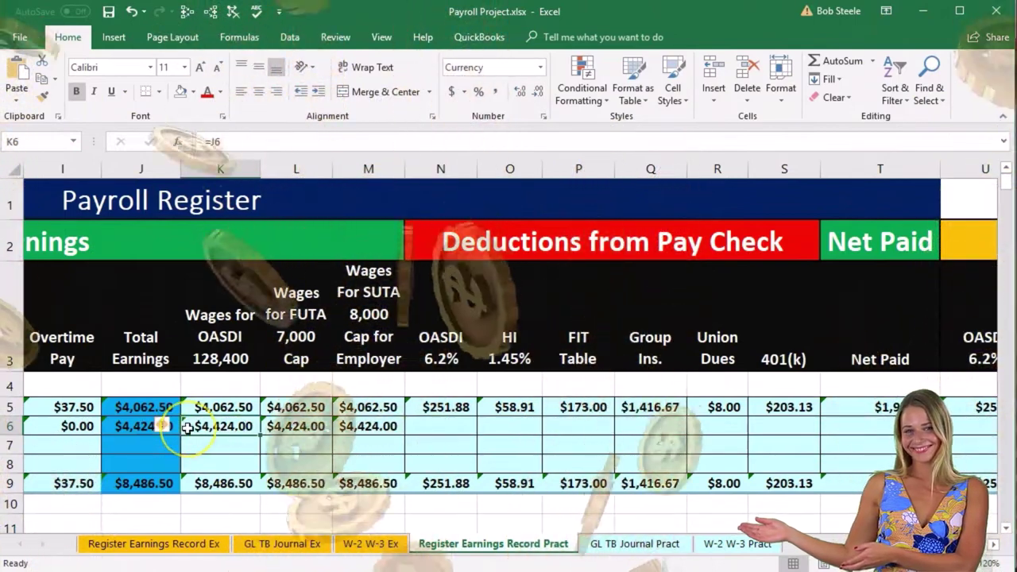
click(439, 434)
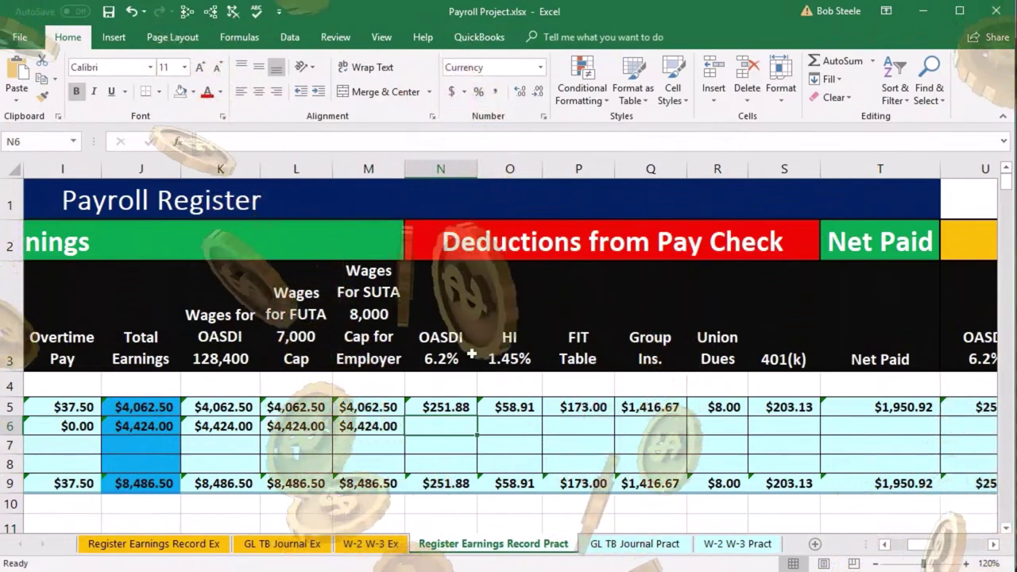
text(=K6)
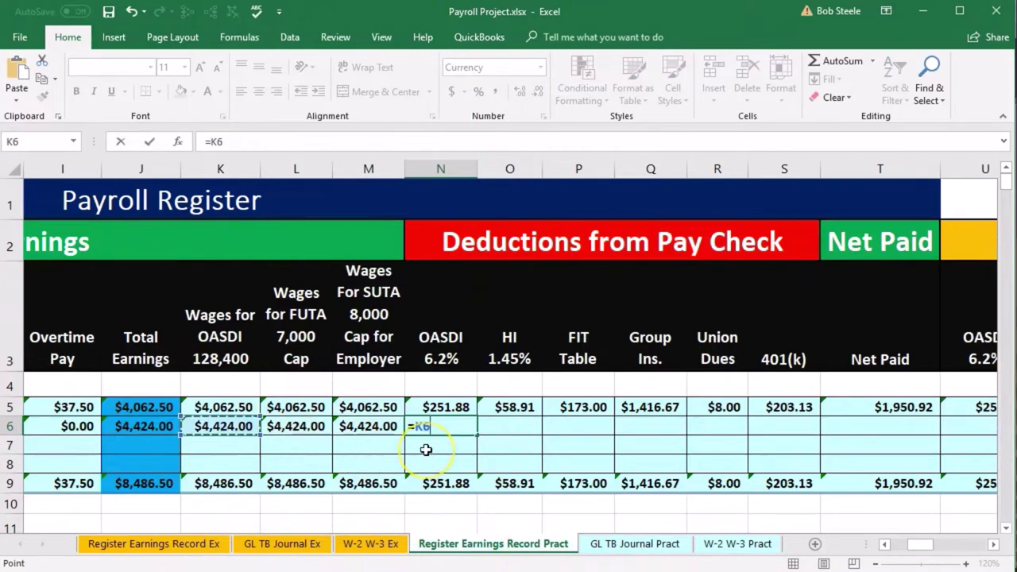
text(*.062)
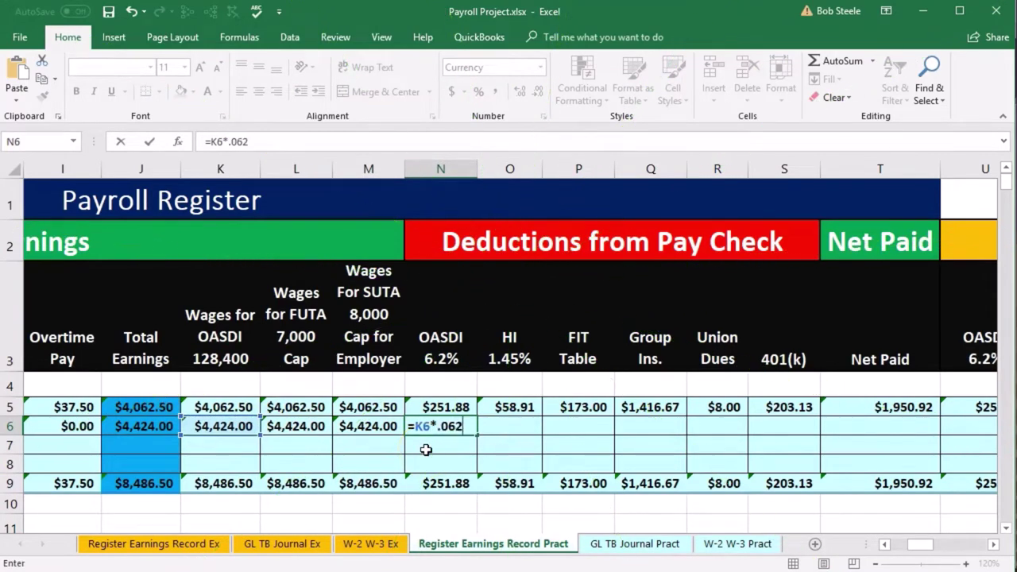
key(Tab)
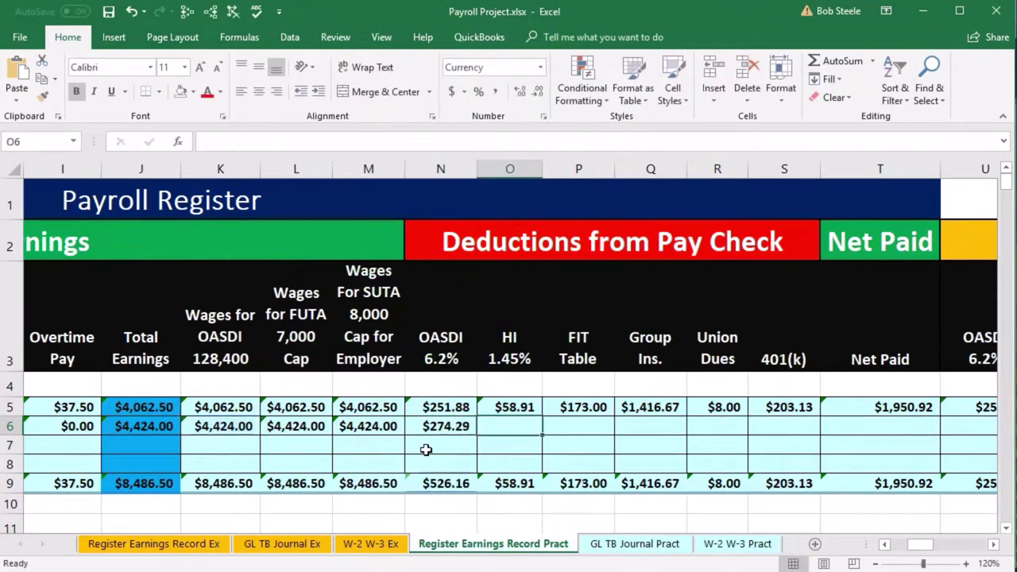
Calculate the second employee's HI deduction in O6 from total earnings with the formula =J6*.0145
click(451, 361)
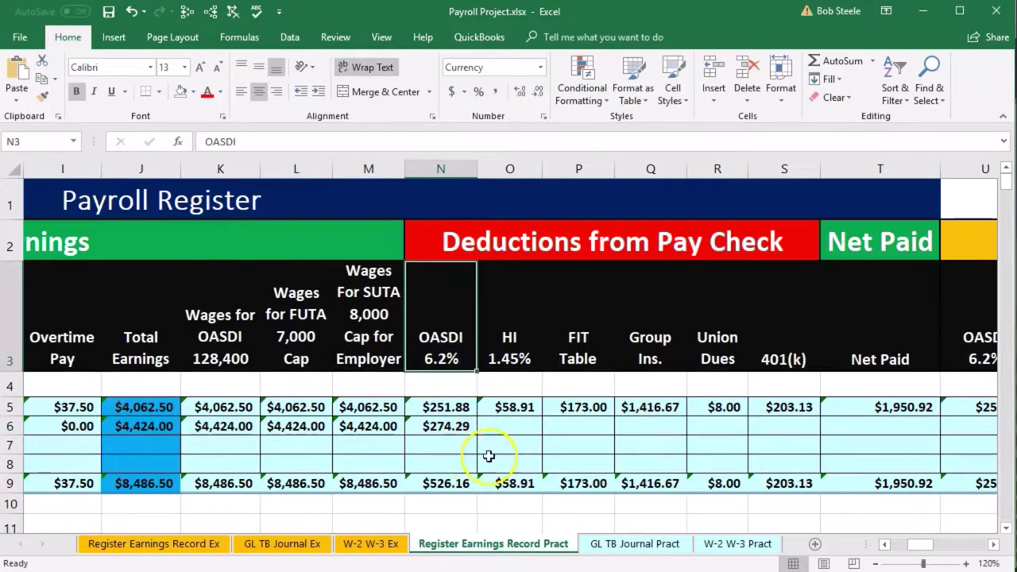
click(509, 427)
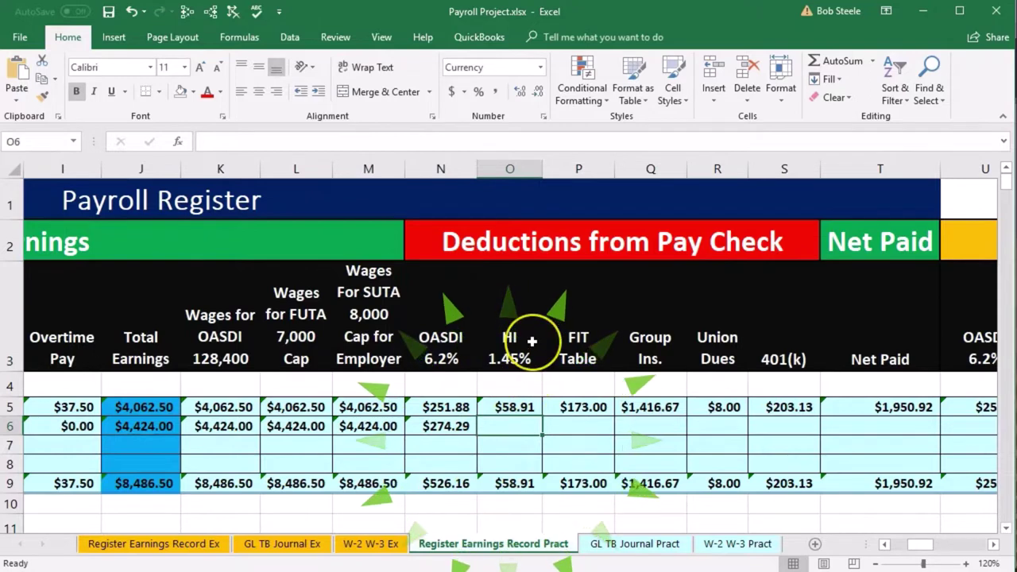
click(143, 427)
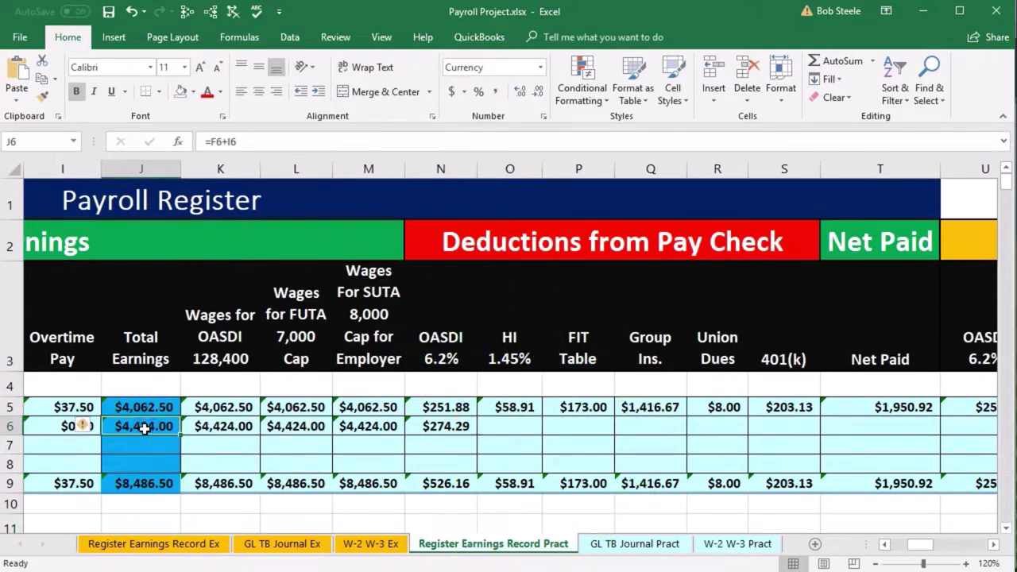
click(508, 428)
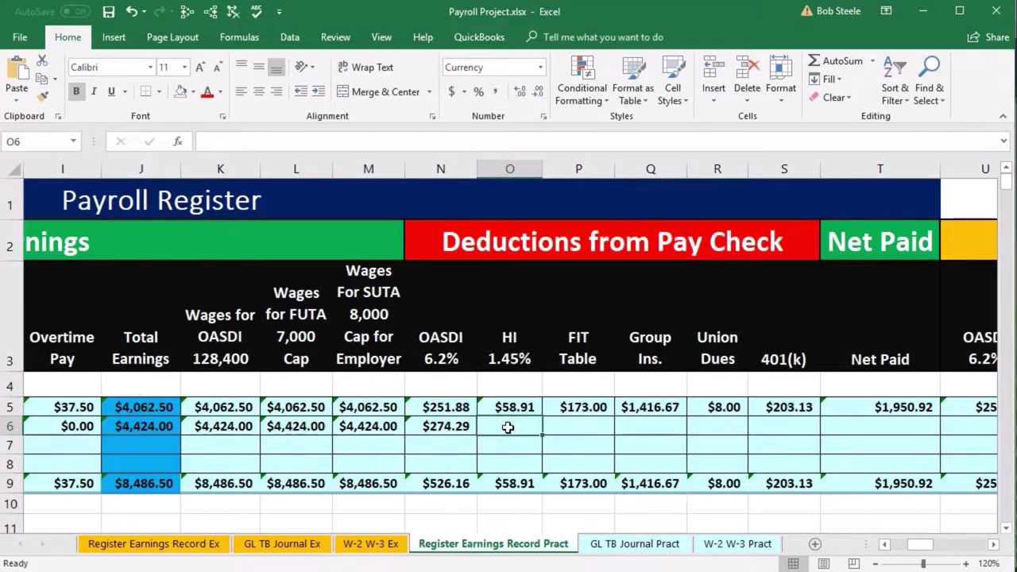
text(=J6)
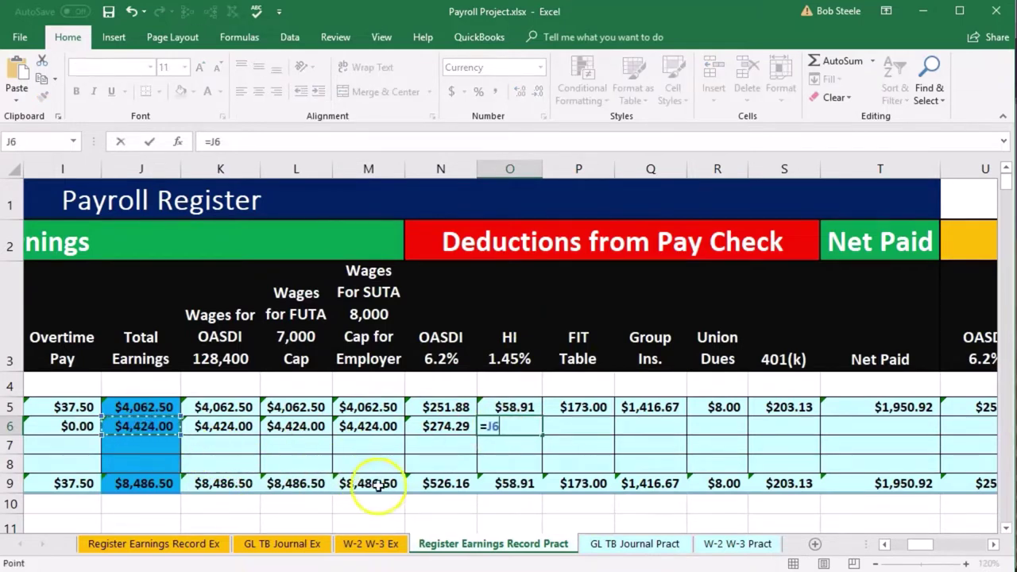
text(*)
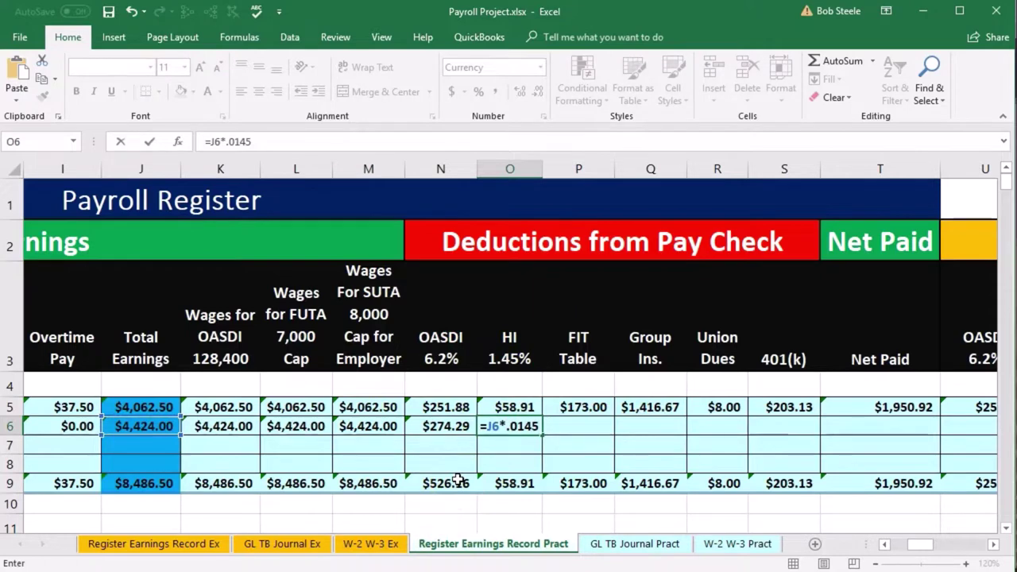
key(Tab)
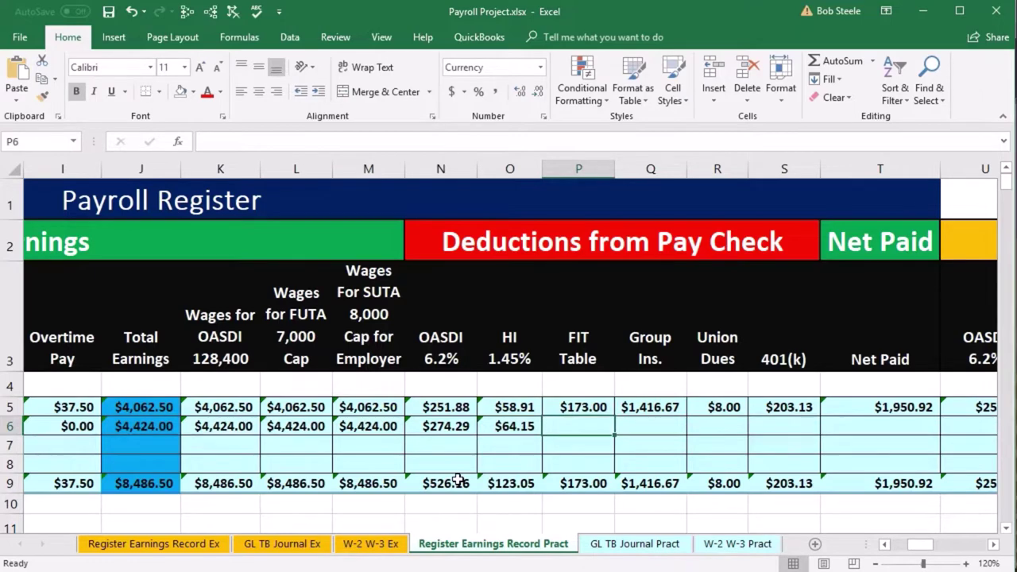
Check the filing status, allowances and total earnings in row 6, and switch to the withholding tables in Circle E.pdf in Adobe Acrobat
key(Left)
key(Left)
key(Left)
key(Left)
key(Left)
key(Left)
key(Left)
key(Left)
key(Left)
key(Left)
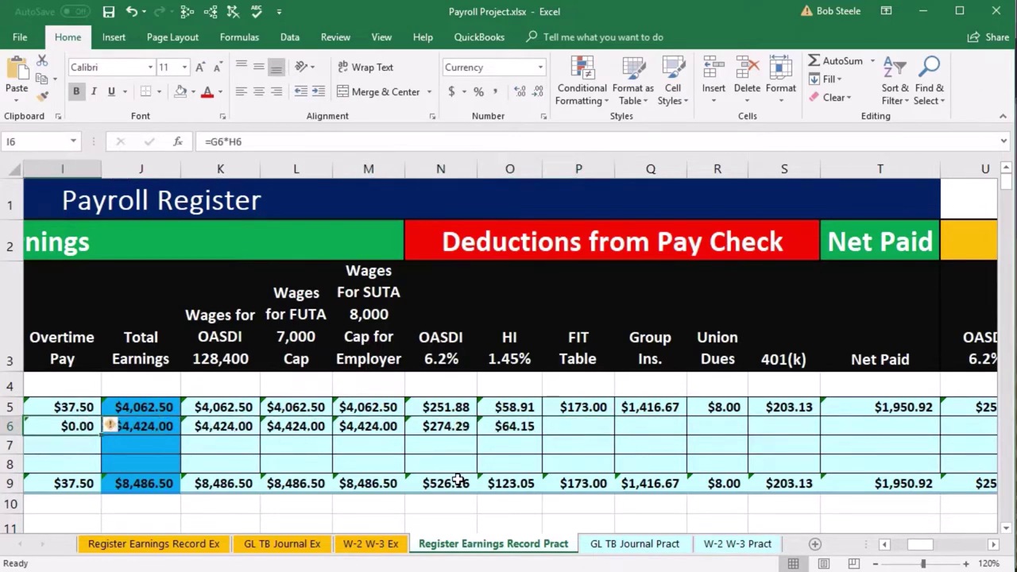
key(Left)
key(Left)
key(Left)
key(Left)
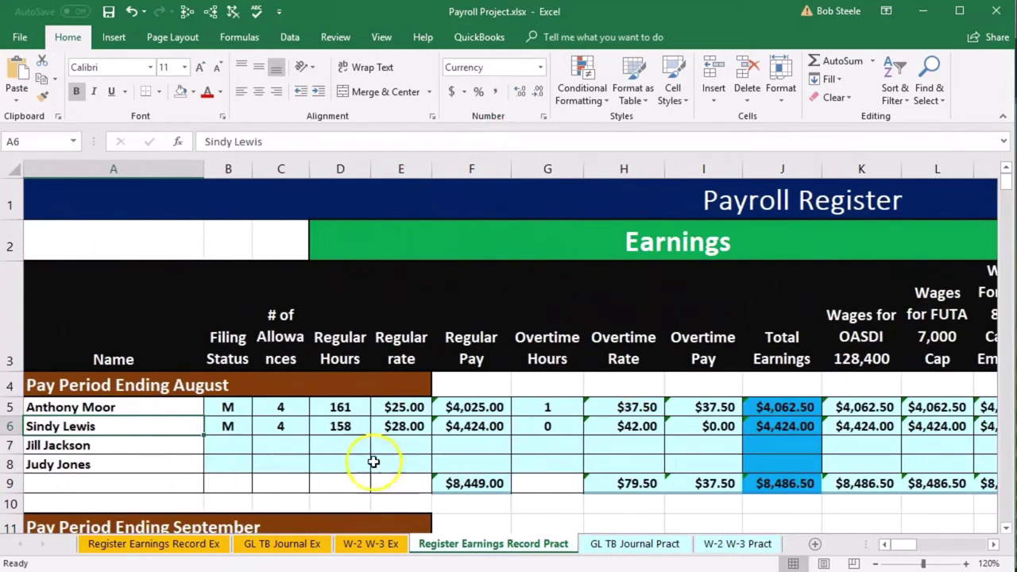
click(230, 430)
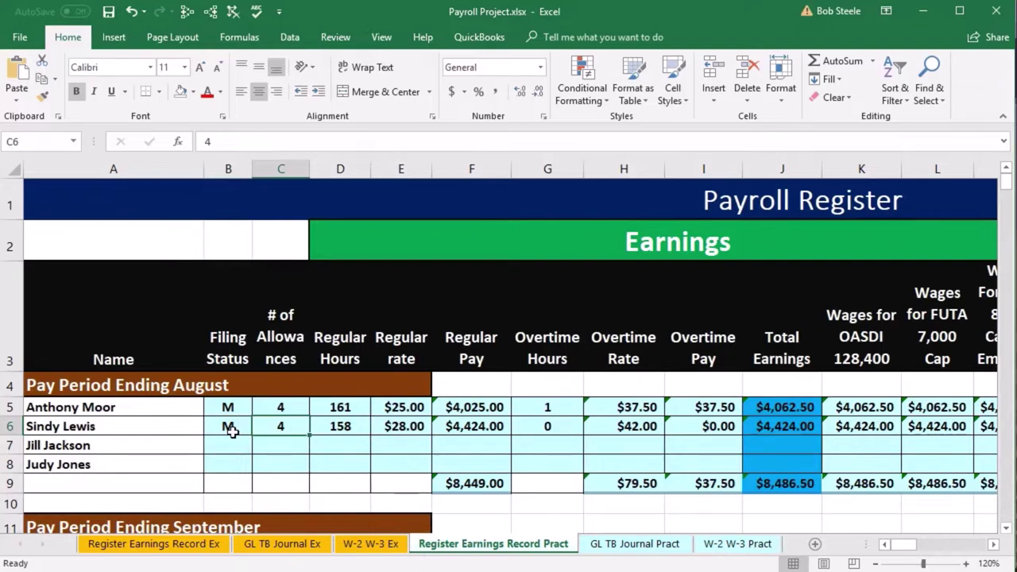
key(Right)
key(Right)
key(Right)
key(Right)
key(Right)
key(Right)
key(Right)
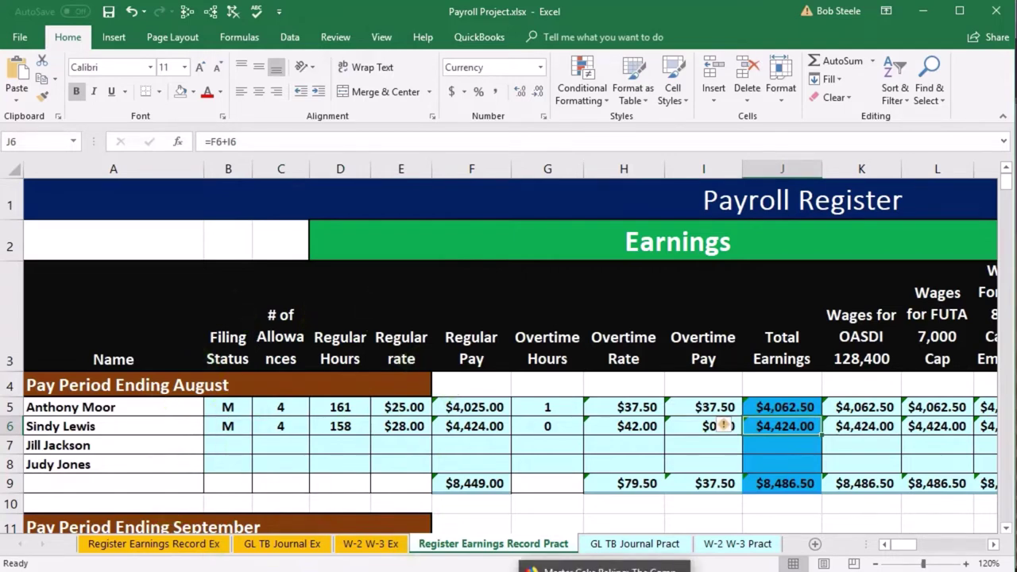
key(alt+Tab)
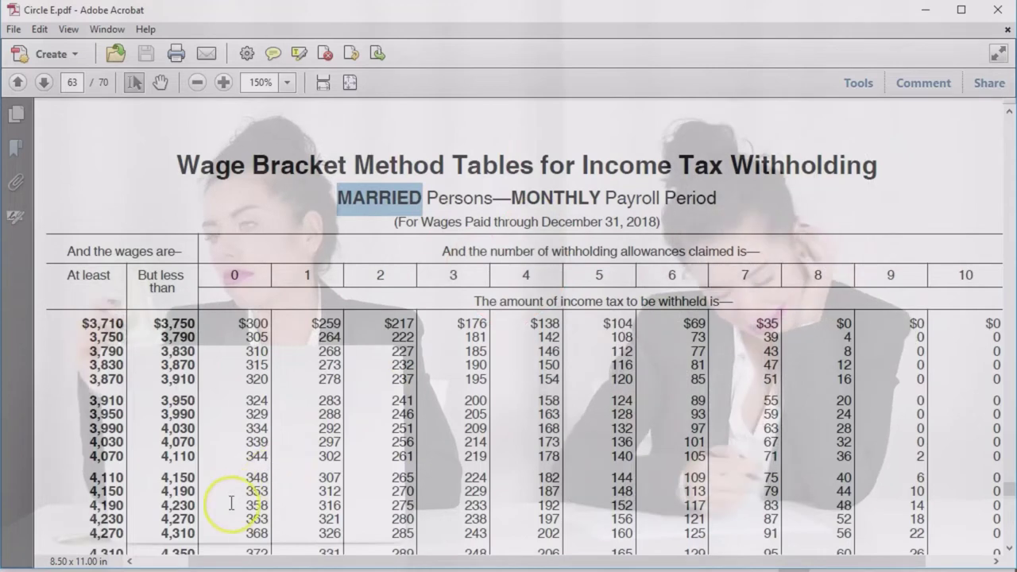
Look up the withholding for four allowances and $4,424 of wages in the table for married persons paid monthly
scroll(231, 503, down, 1)
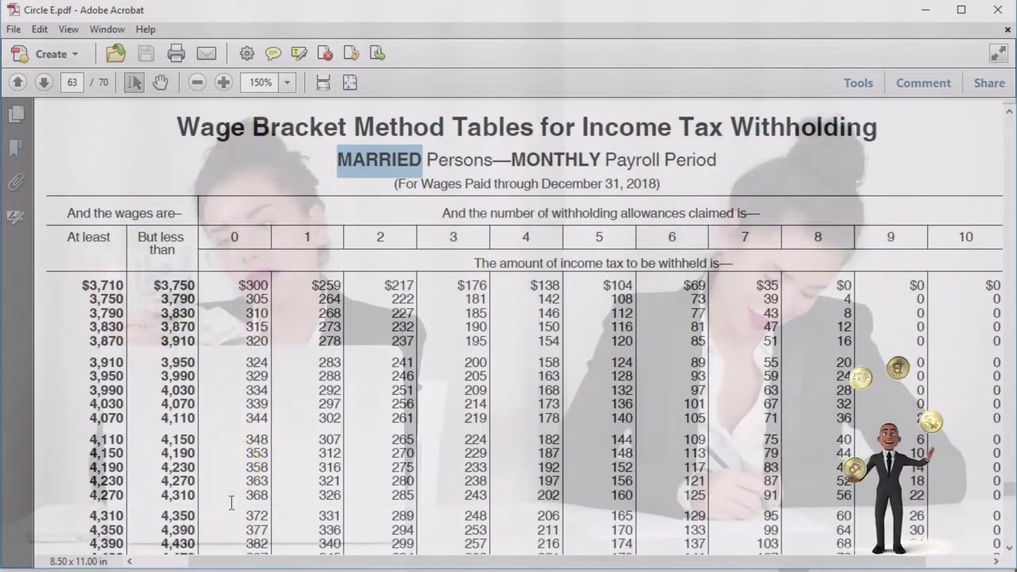
scroll(230, 497, down, 1)
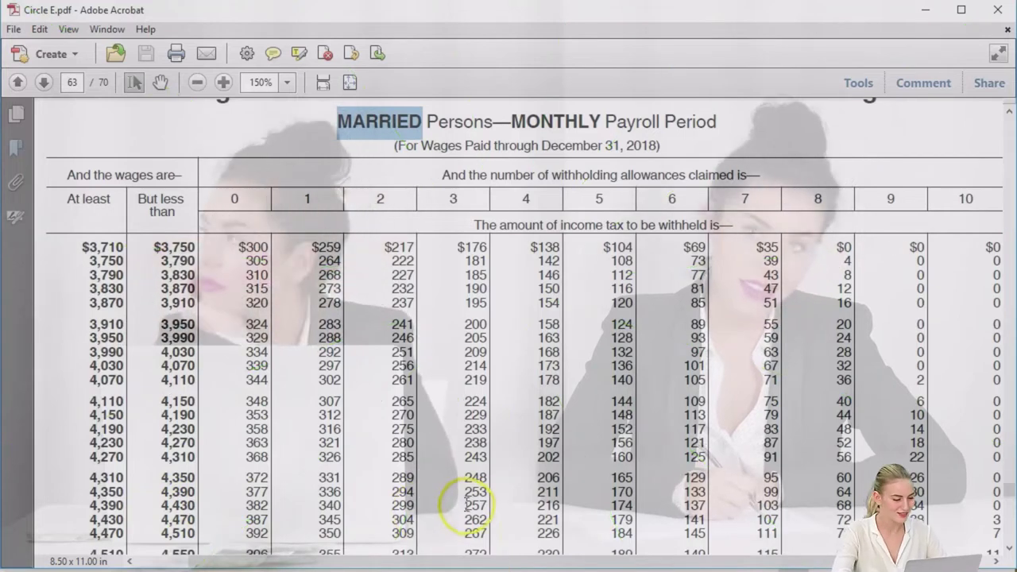
mouse_move(534, 504)
mouse_down()
mouse_move(552, 506)
mouse_move(526, 505)
mouse_move(544, 511)
mouse_up()
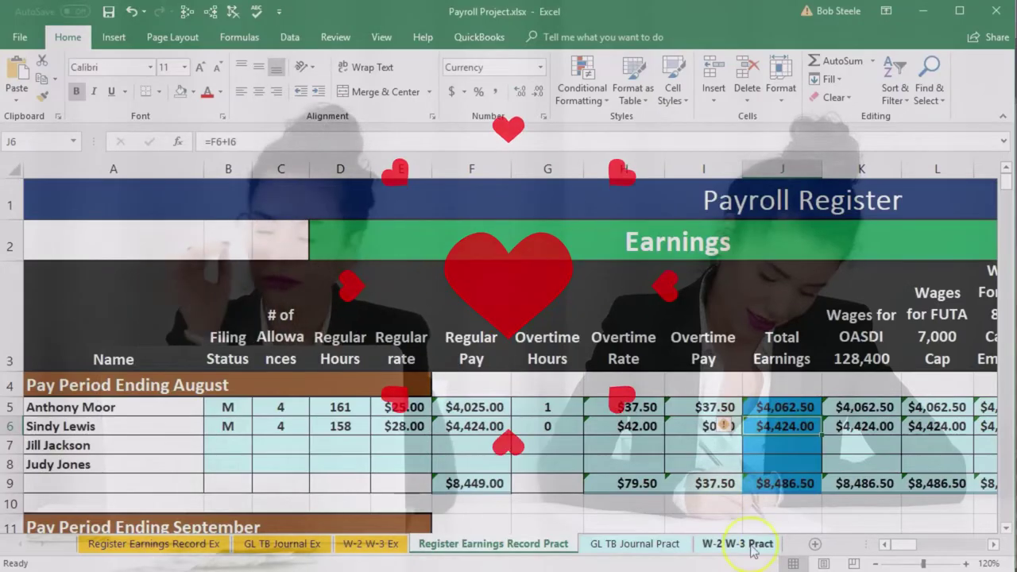
Switch back to the payroll register in Excel and enter 216 as the second employee's FIT deduction in P6
click(864, 426)
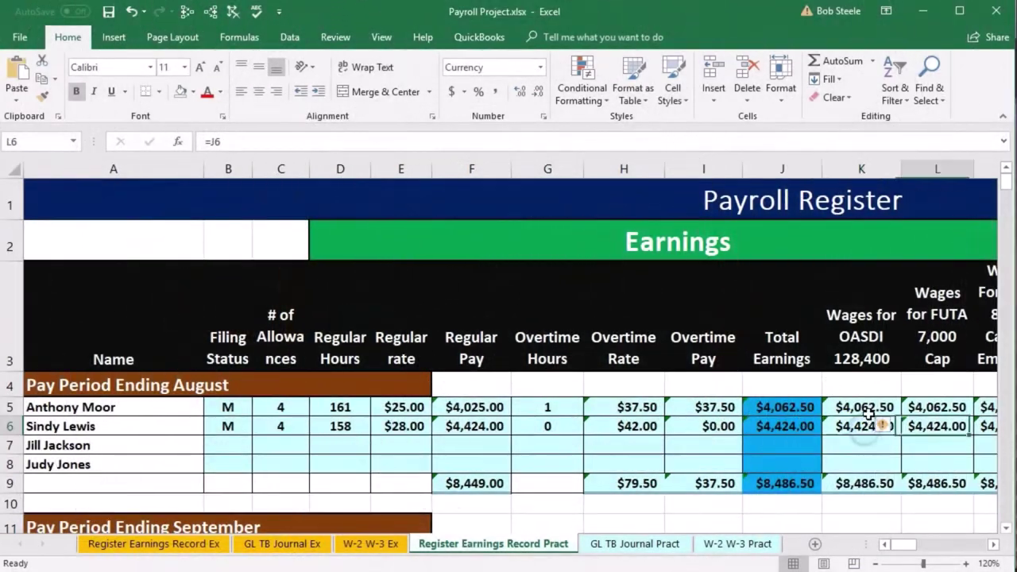
key(Right)
key(Right)
key(Right)
key(Right)
key(Right)
key(Right)
key(Right)
key(Right)
key(Right)
key(Right)
key(Left)
key(Left)
key(Left)
key(Left)
key(Left)
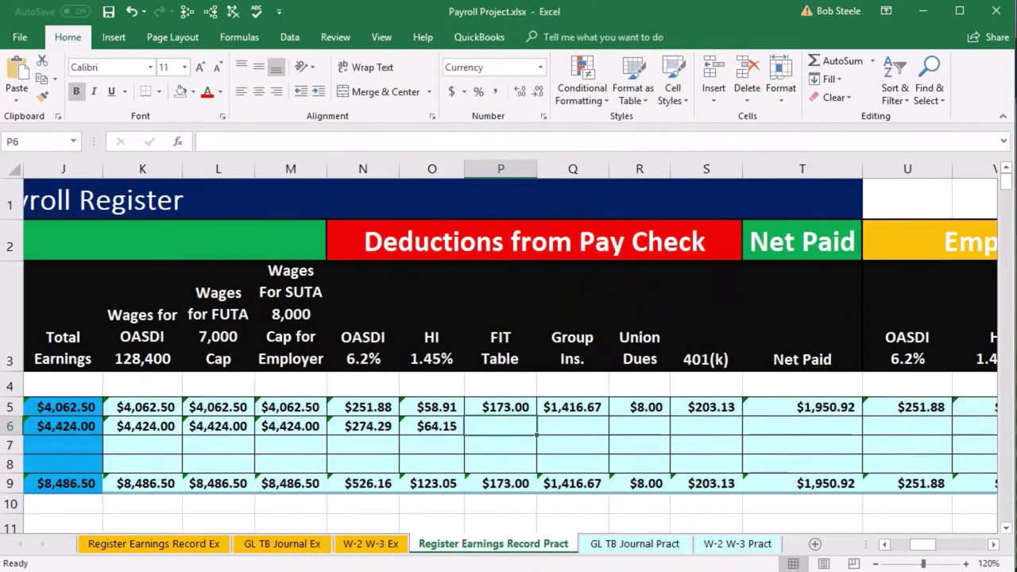
text(21)
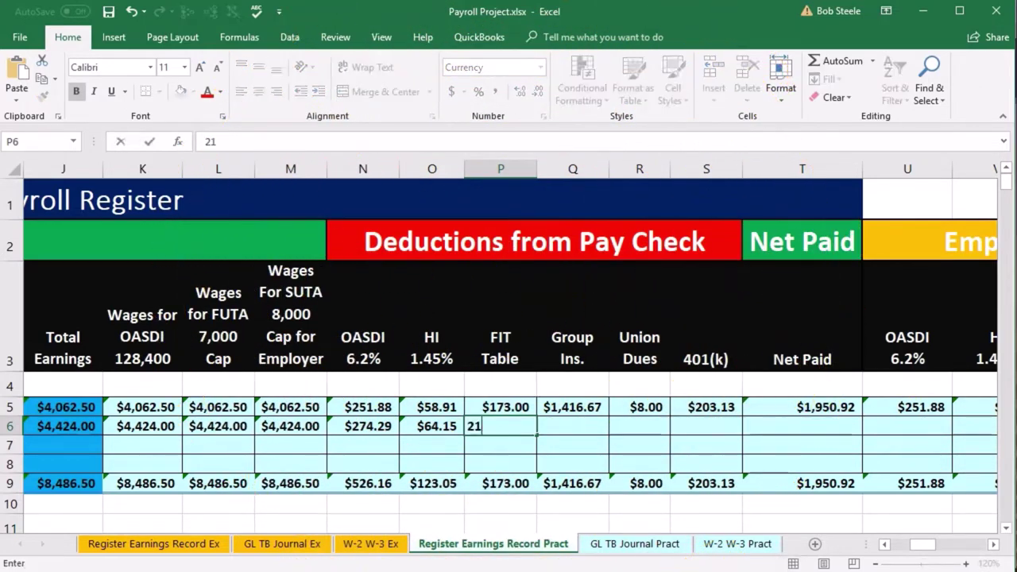
text(6)
key(Tab)
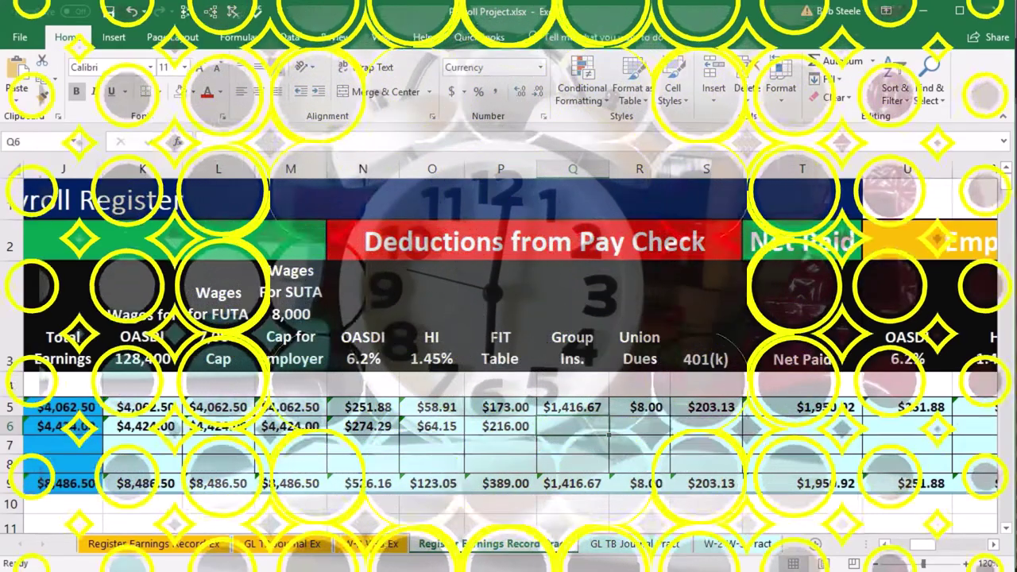
Enter the second employee's remaining deductions in Q6:S6: group insurance 1,416.67, union dues 8 and 401(k) 442.4
text(1,)
text(416.67)
key(Tab)
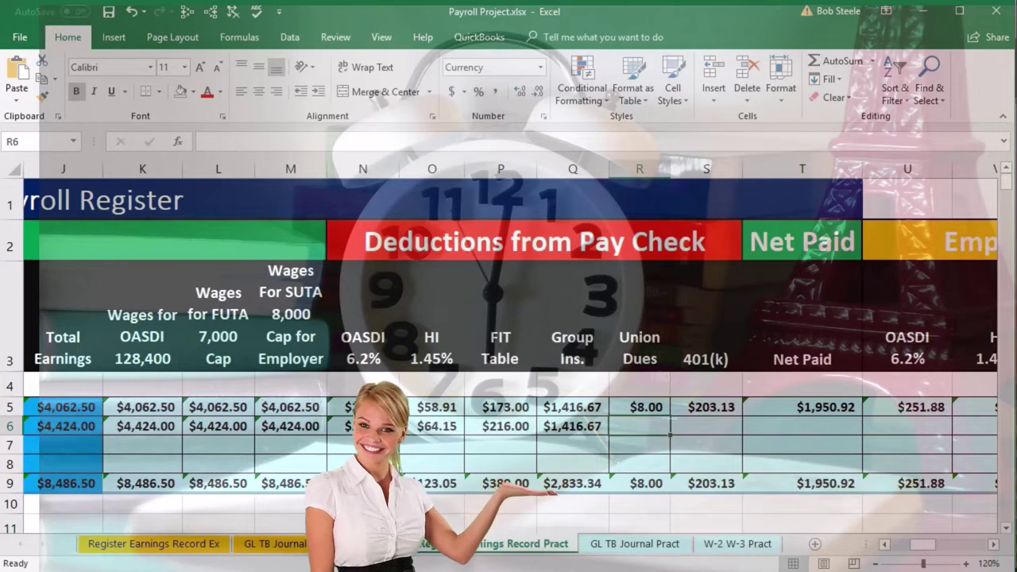
text(8)
key(Tab)
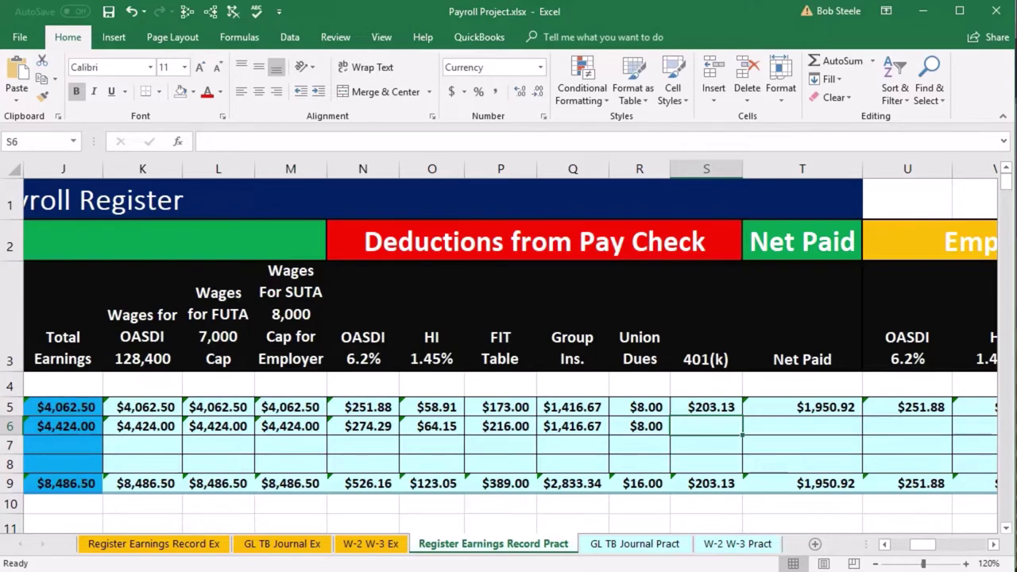
text(442.4)
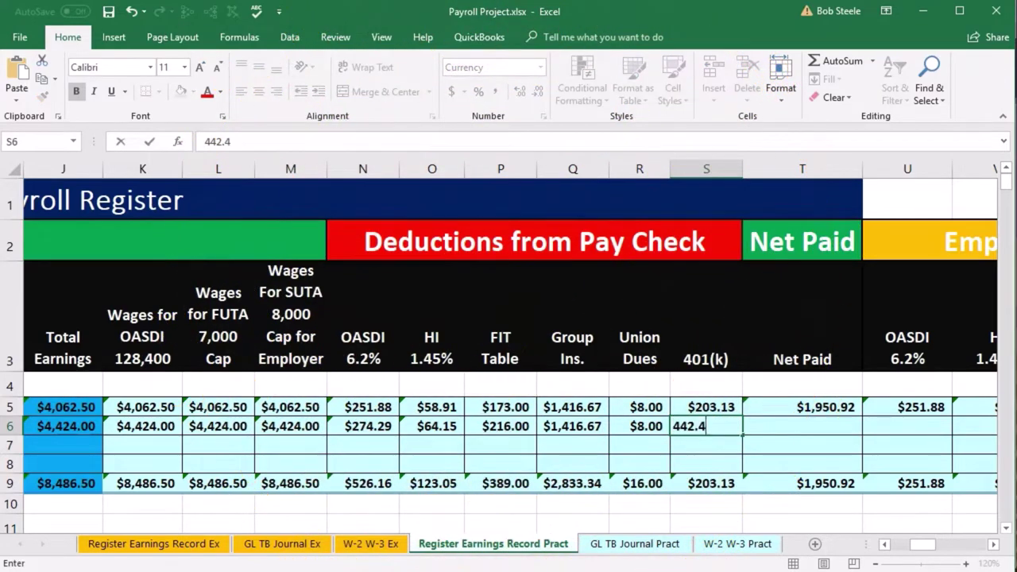
key(Tab)
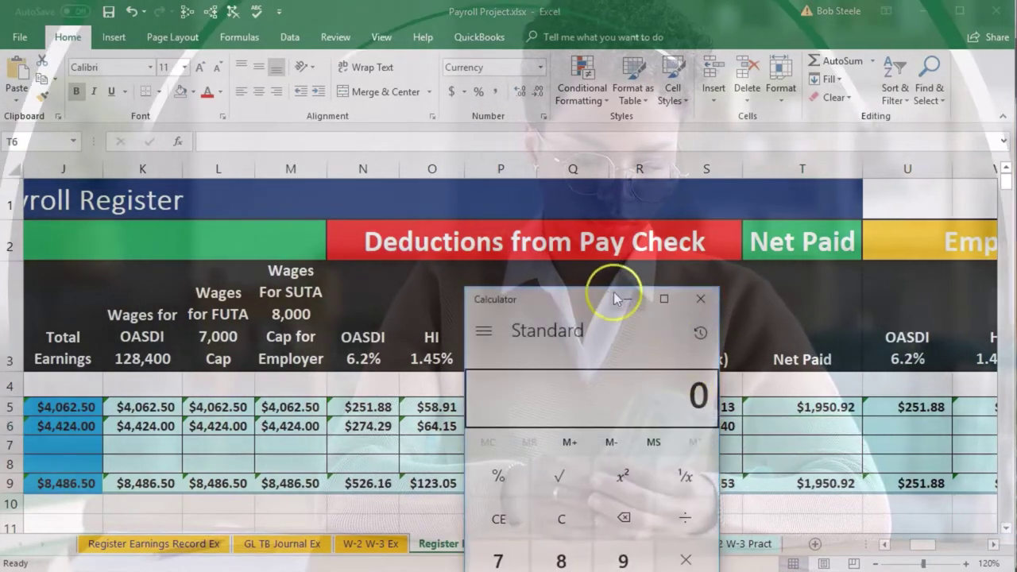
Work out the second employee's net pay in Calculator as 4424 - 274.29 - 61.15 - 216 - 1416.67 - 8 - 442.4, and close it
mouse_move(617, 288)
mouse_down()
mouse_move(588, 338)
mouse_move(627, 451)
mouse_move(743, 455)
mouse_move(713, 455)
mouse_move(690, 440)
mouse_move(795, 360)
mouse_move(905, 303)
mouse_move(949, 237)
mouse_move(876, 292)
mouse_up()
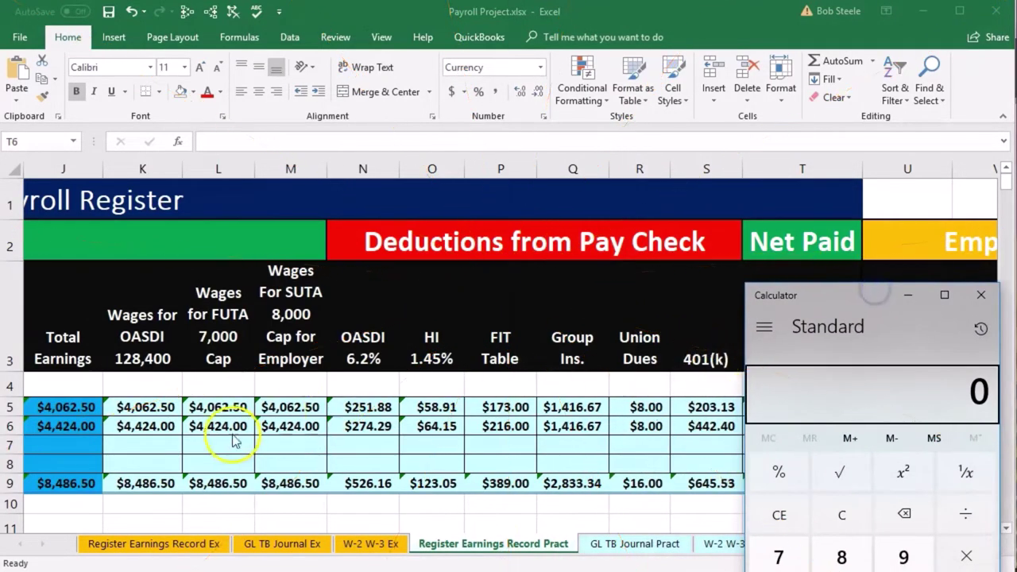
click(837, 514)
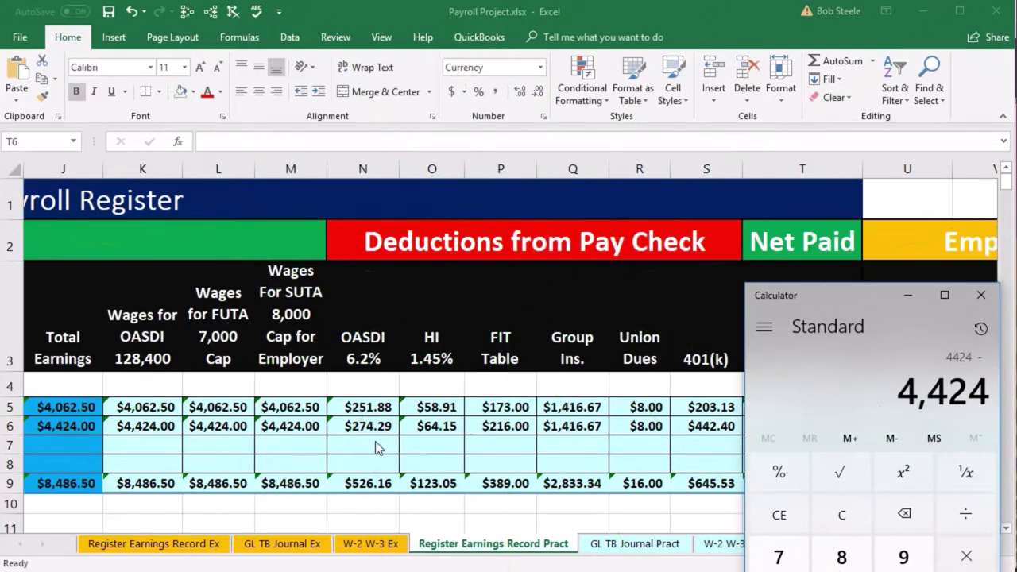
text(4)
key(minus)
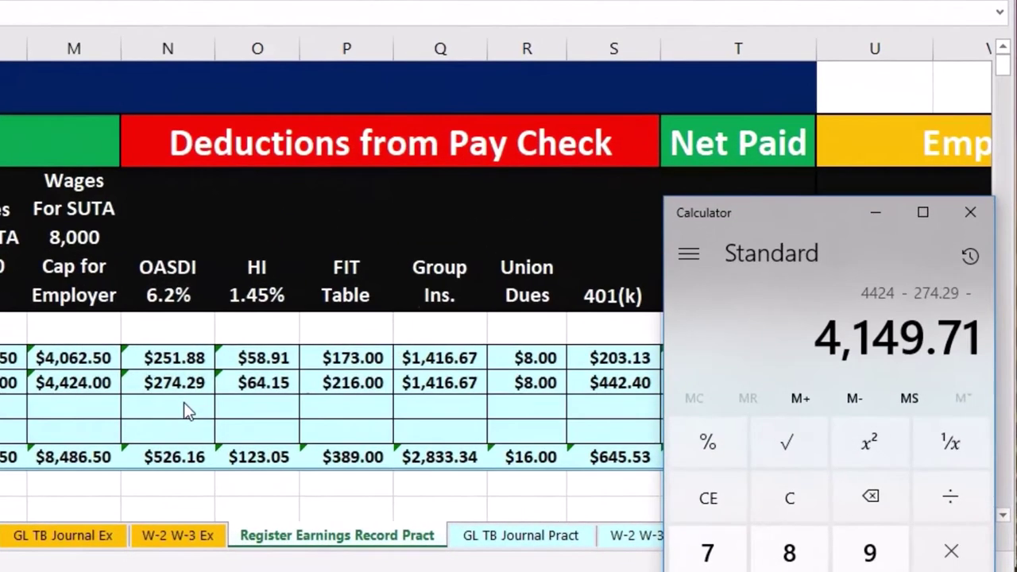
click(316, 425)
text(61.15)
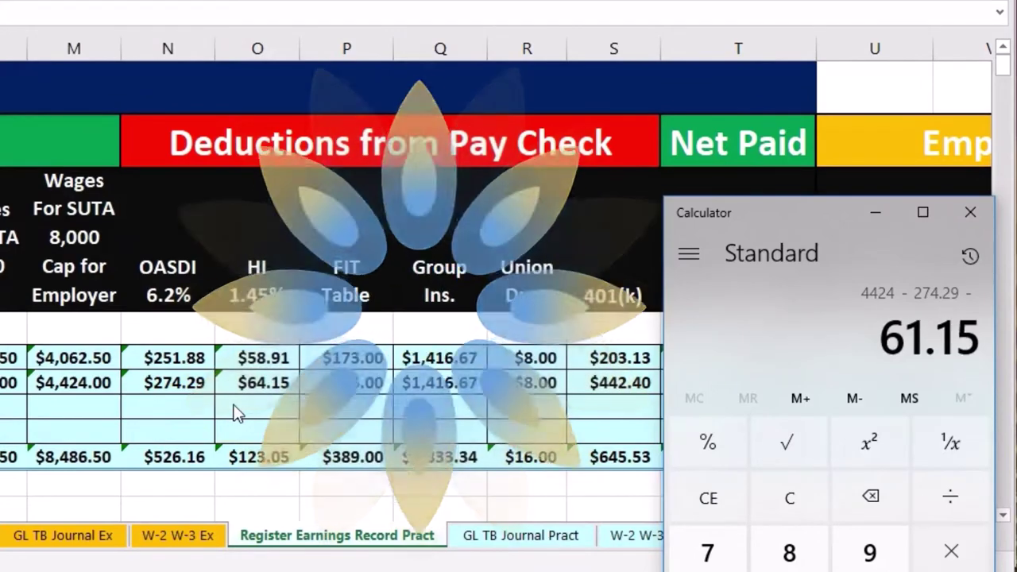
key(minus)
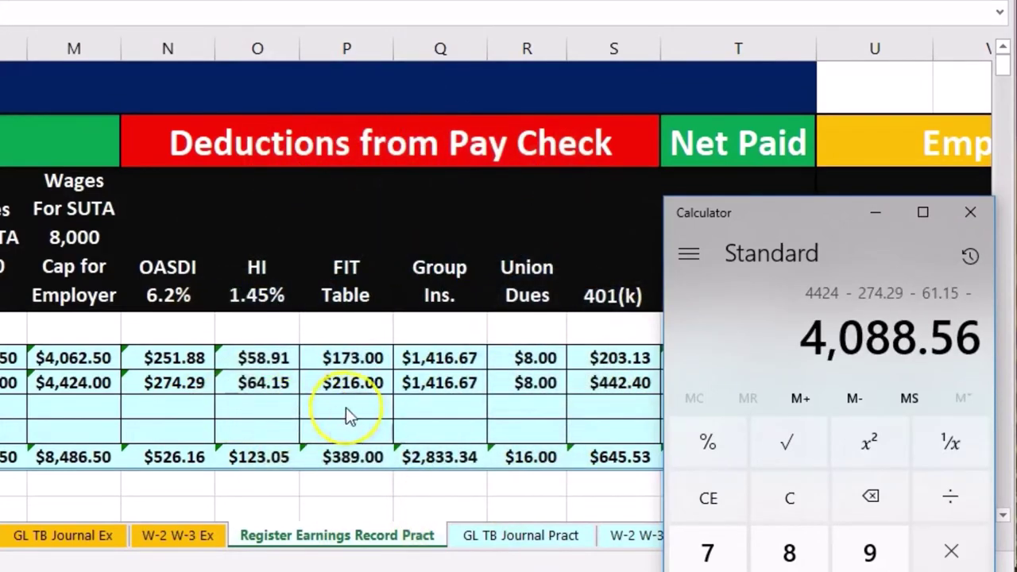
text(216)
key(minus)
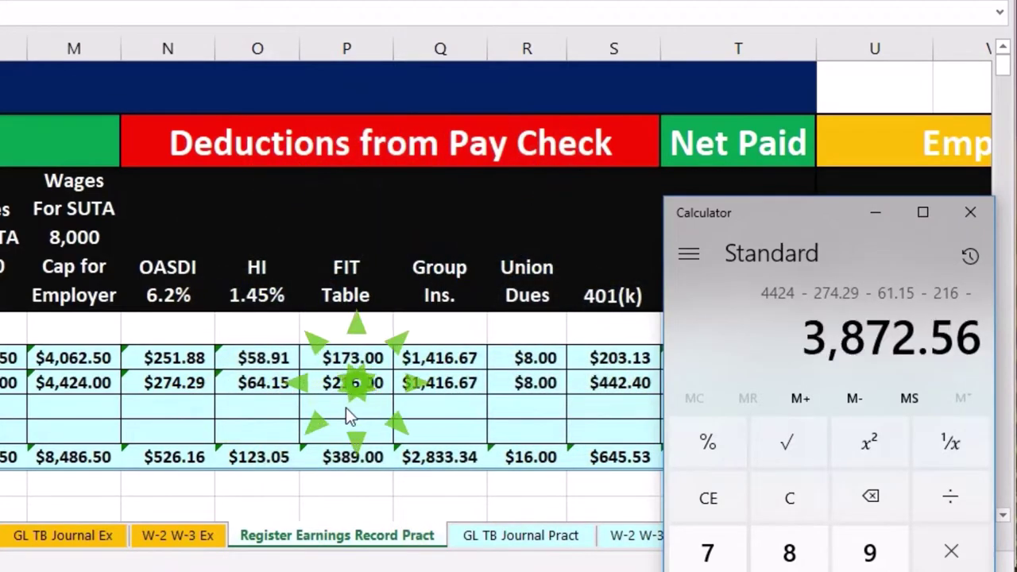
text(1416)
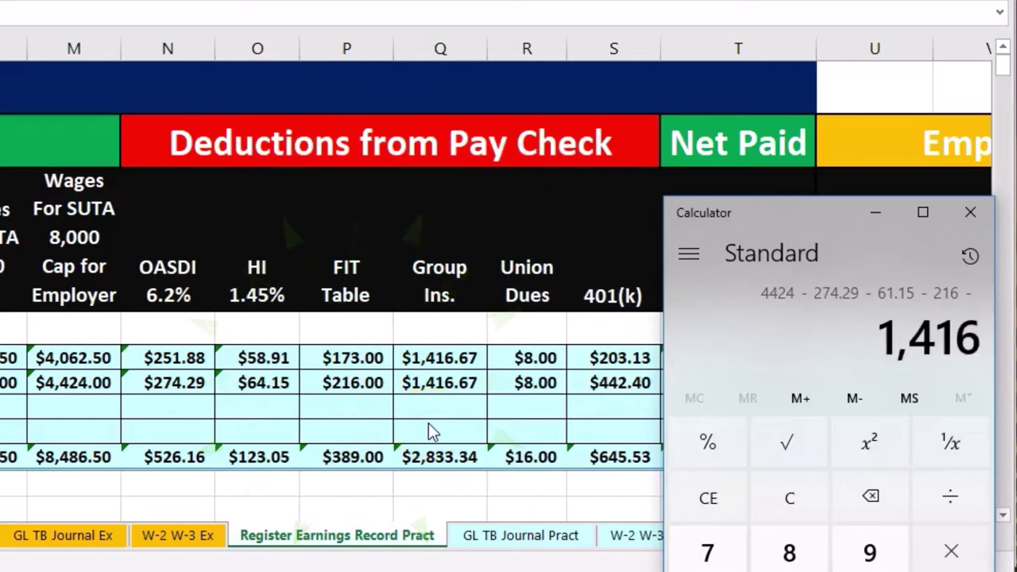
text(.67)
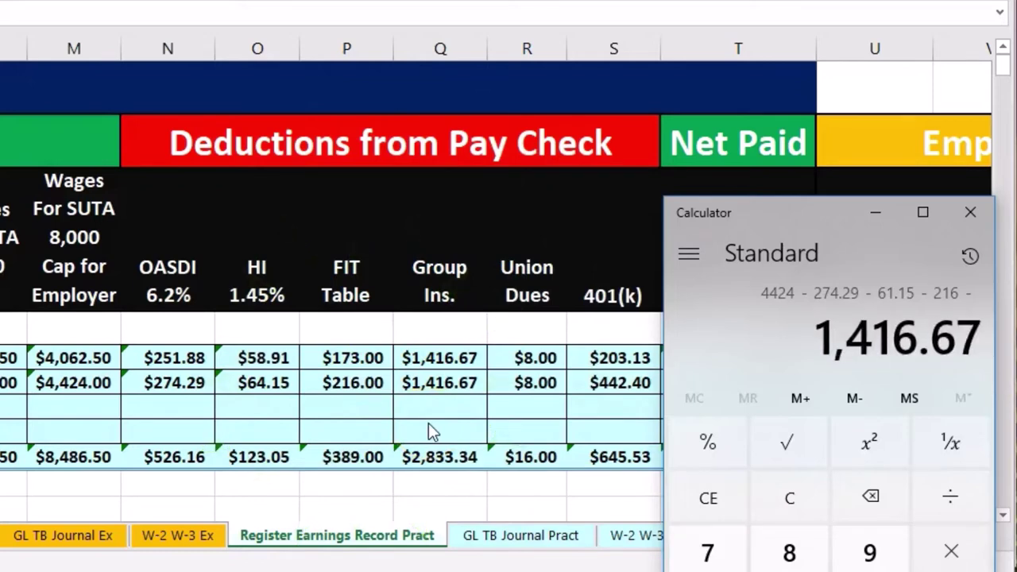
key(minus)
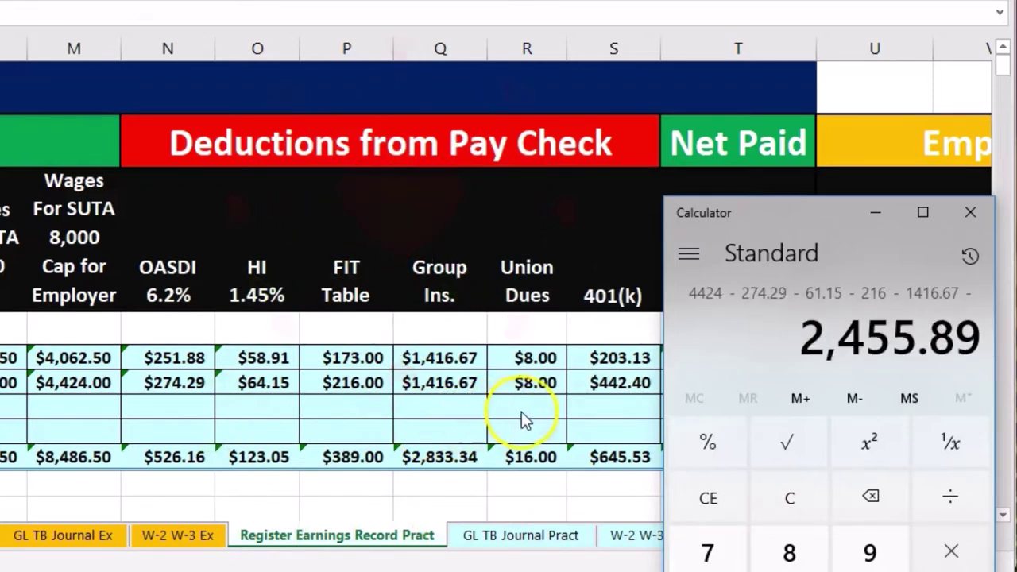
text(8 -)
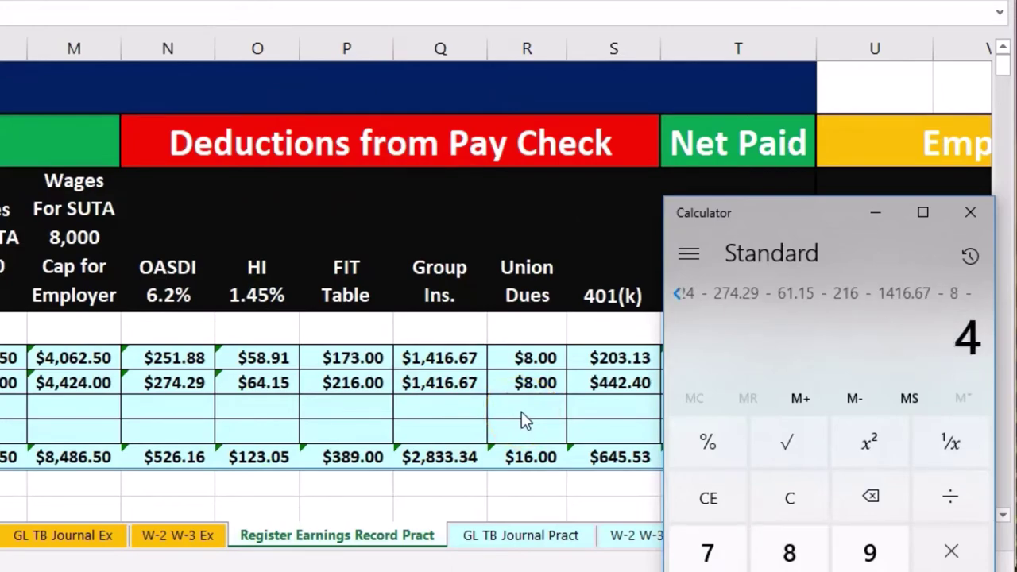
text(42.4)
key(minus)
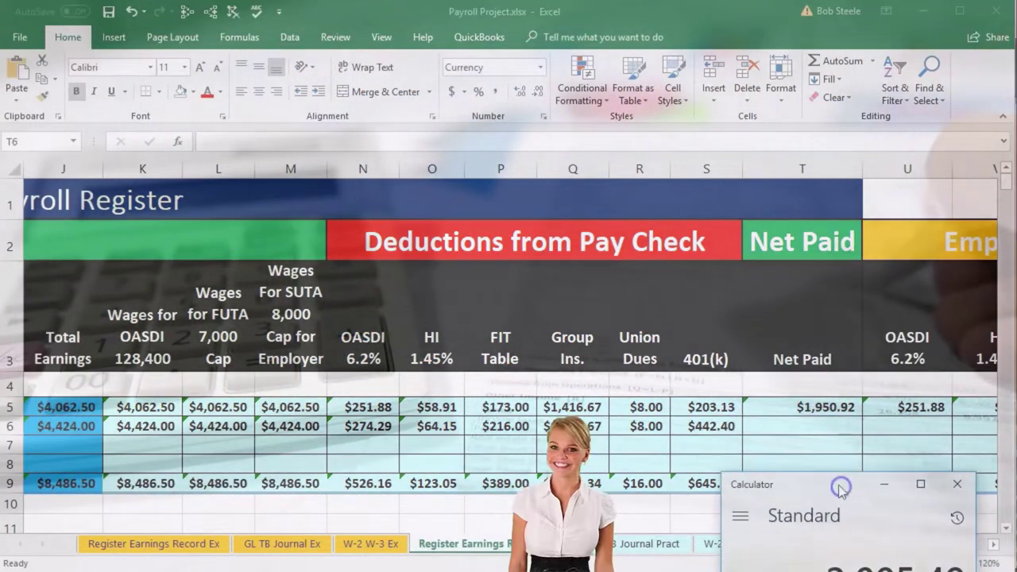
click(957, 487)
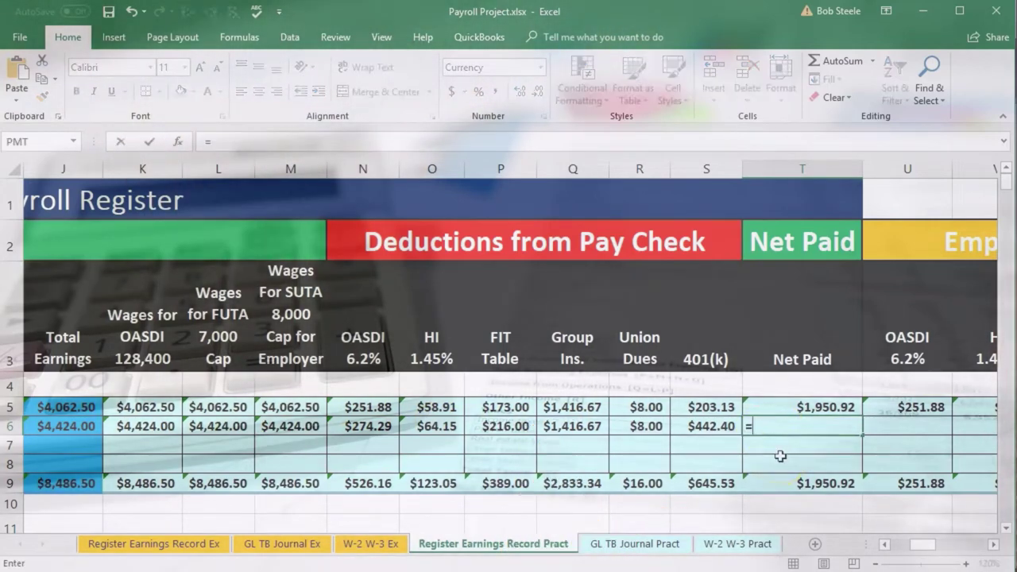
Calculate the second employee's net pay in T6 with the formula =J6-SUM(N6:S6)
click(78, 429)
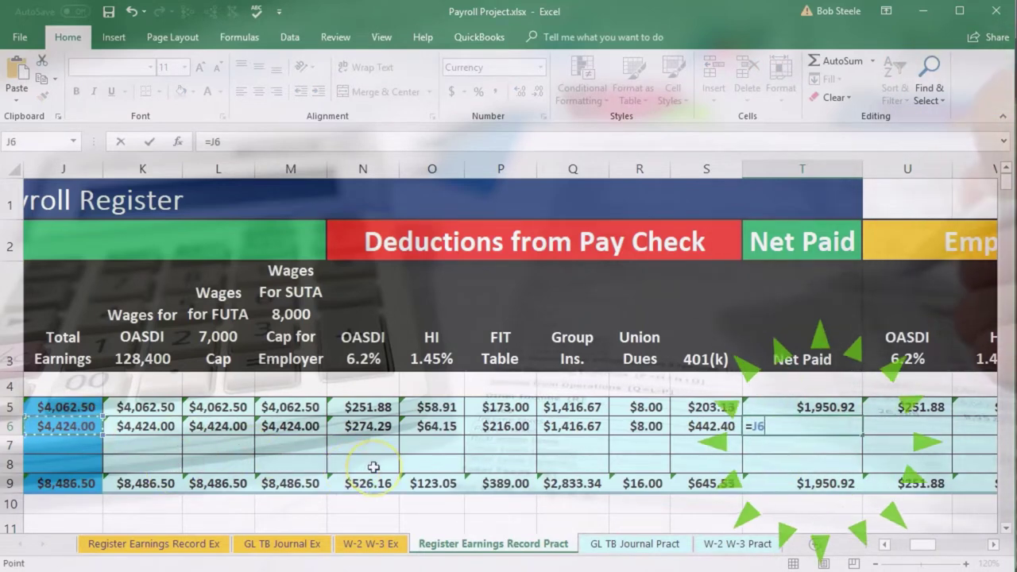
text(-sum)
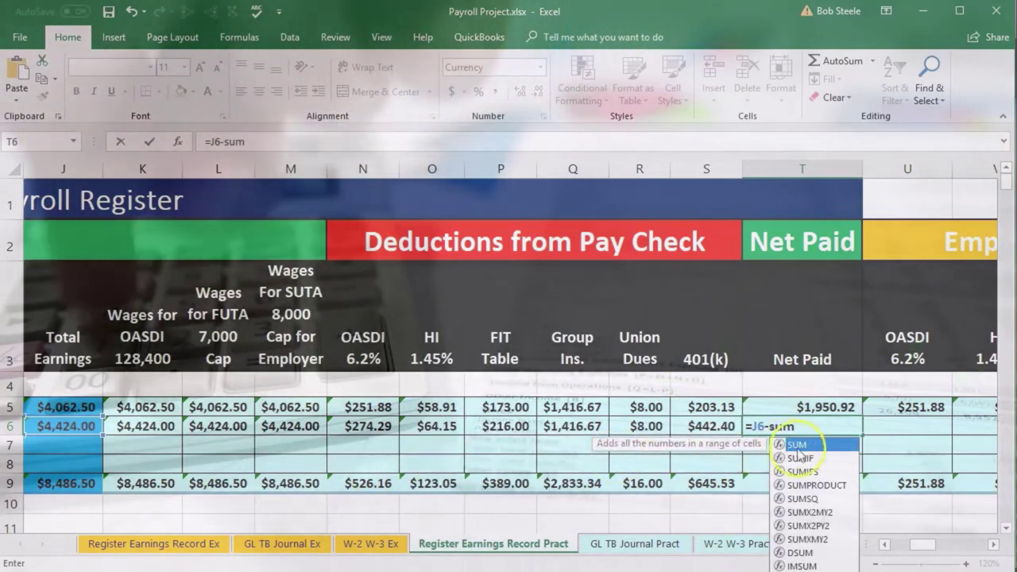
double_click(797, 445)
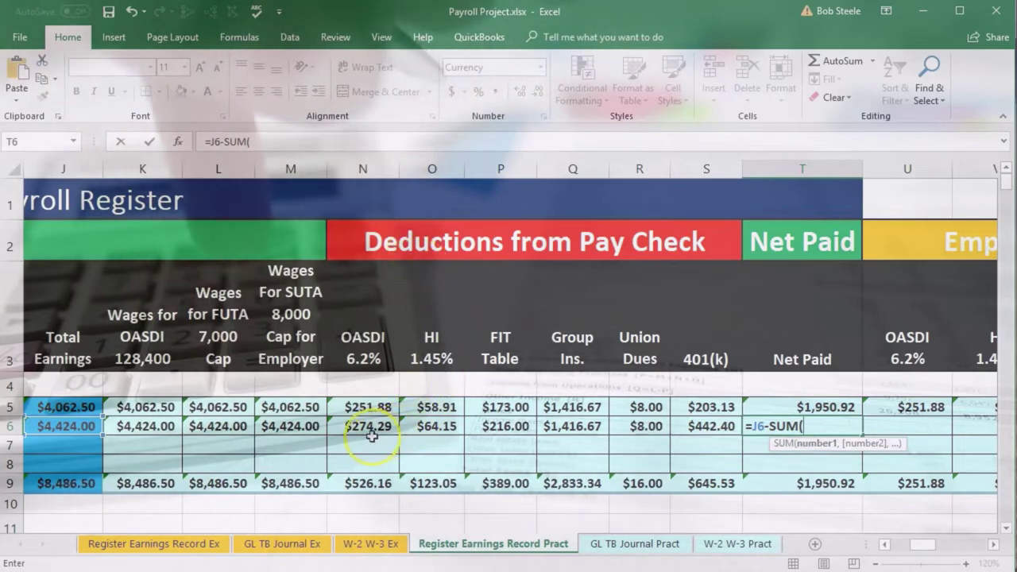
drag(364, 427, 492, 427)
drag(681, 426, 682, 426)
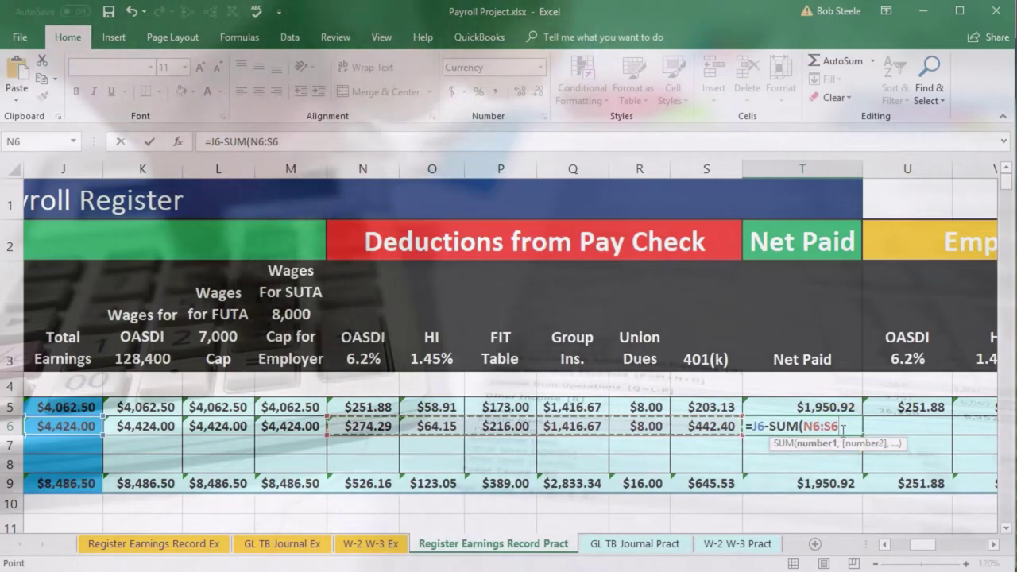
key(Return)
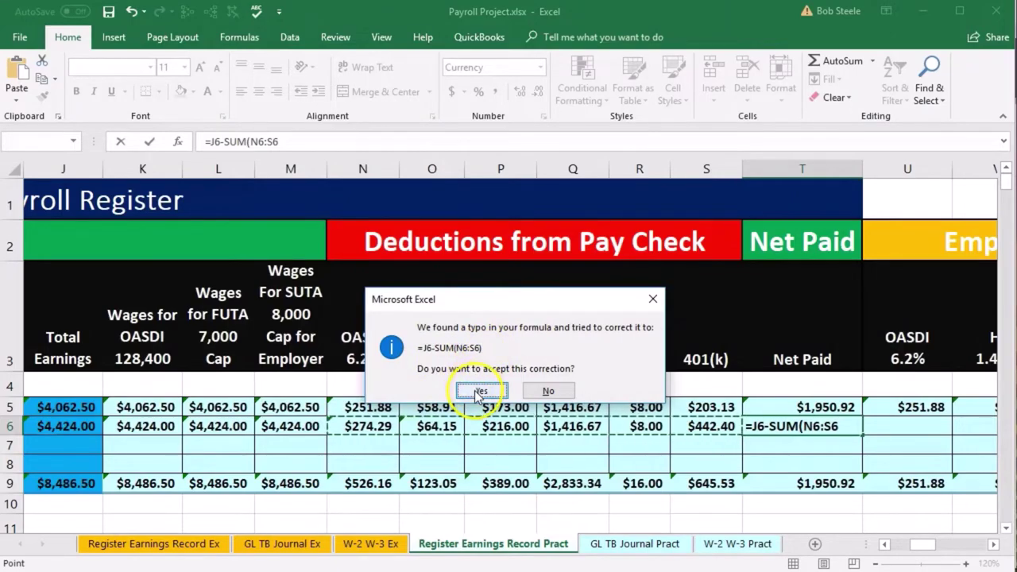
click(479, 390)
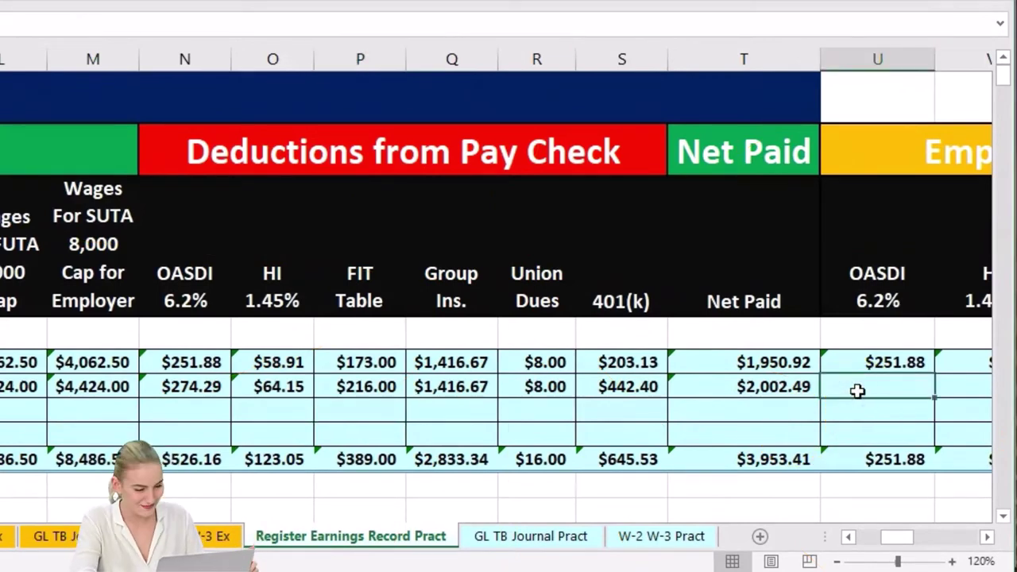
Calculate the employer's OASDI tax for the second employee in U6 with the formula =K6*.062
key(Right)
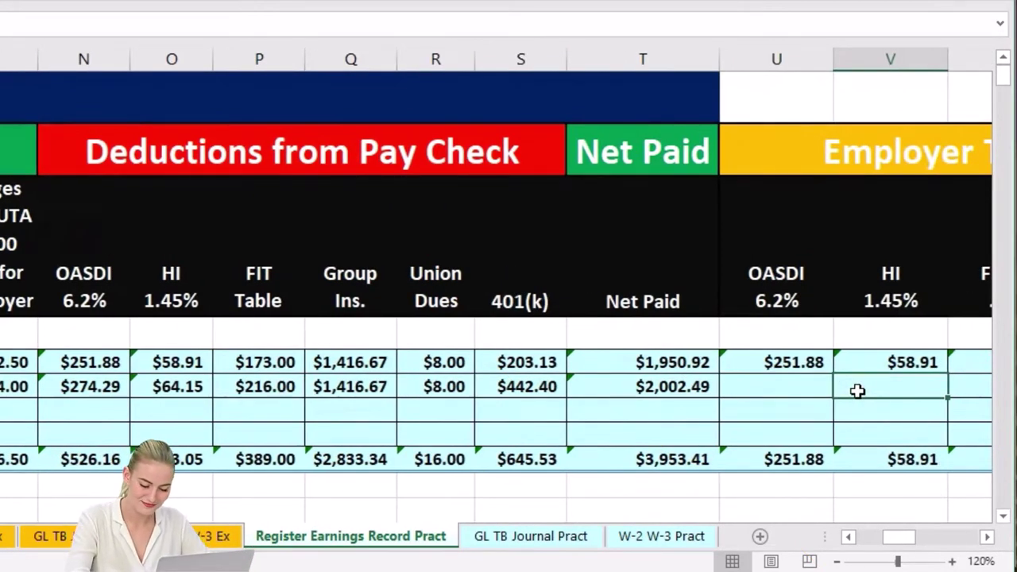
click(776, 306)
click(882, 290)
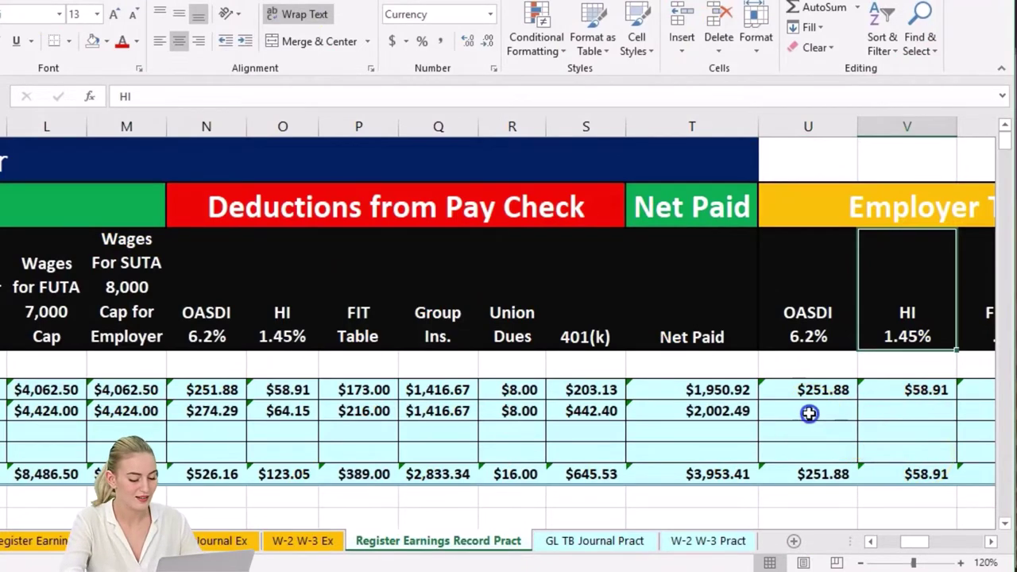
click(808, 412)
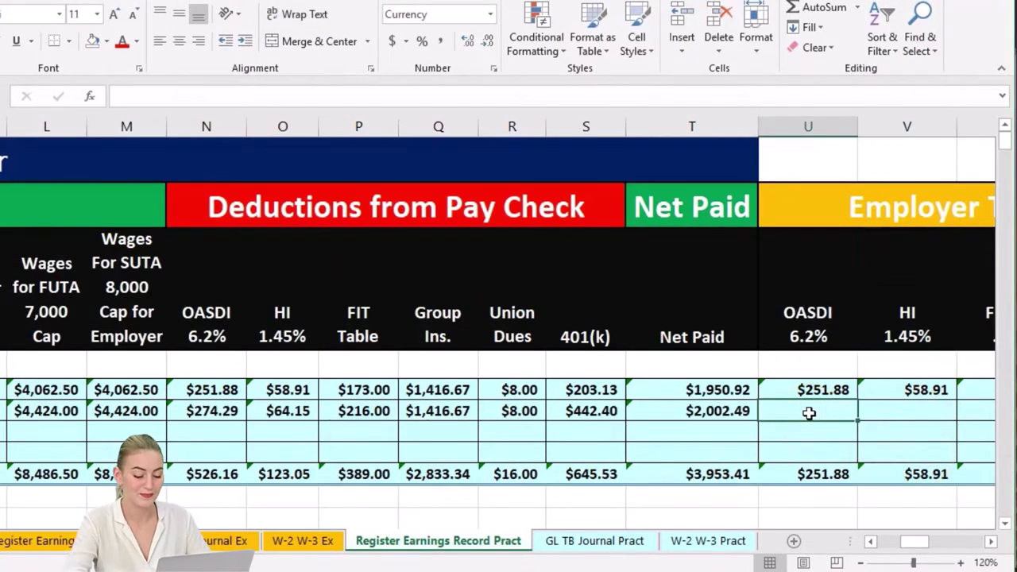
text(=)
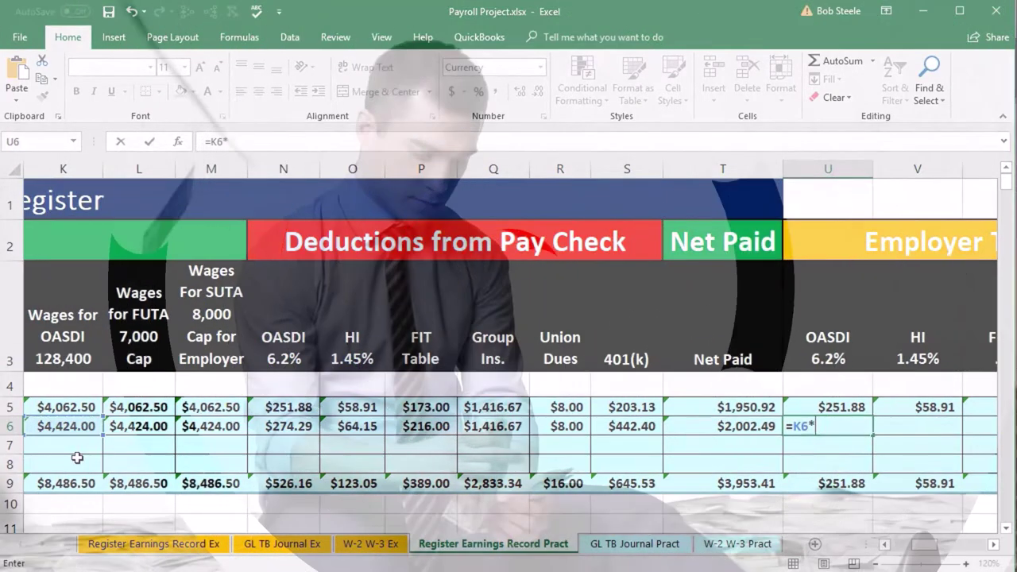
text(*)
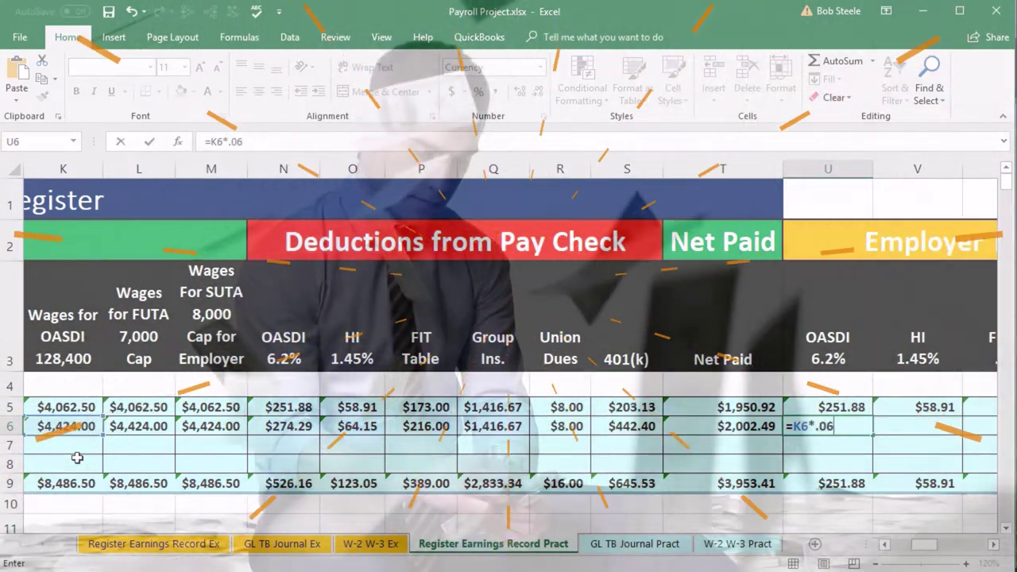
text(.062)
key(Tab)
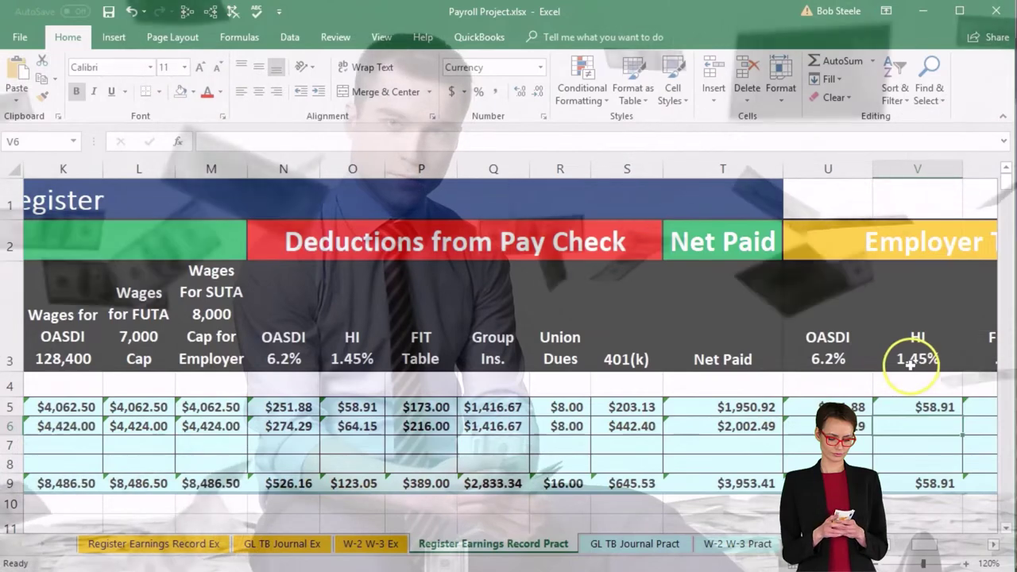
Calculate the employer's HI tax for the second employee in V6 with the formula =J6*.0145
text(=)
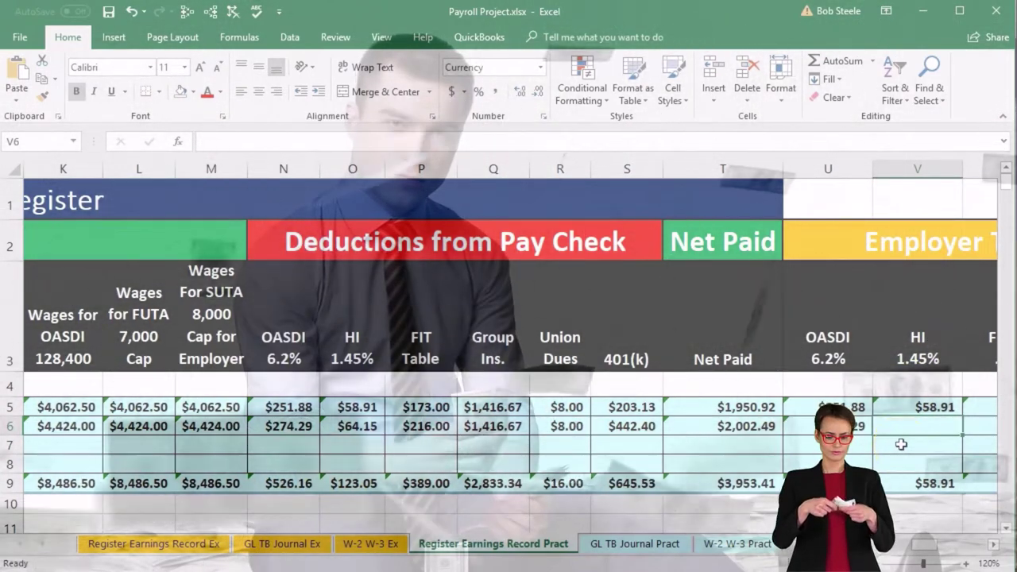
click(68, 424)
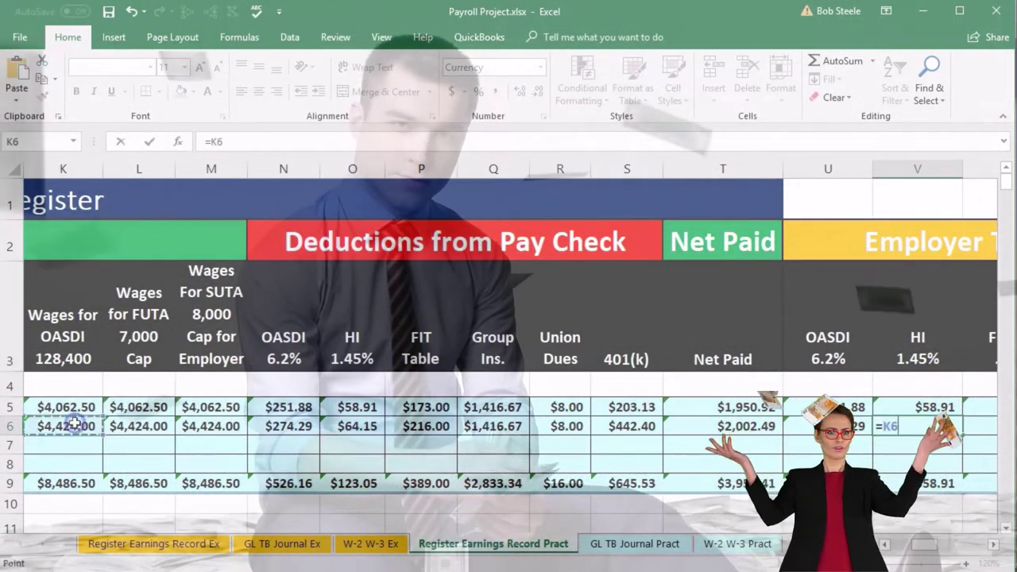
key(Left)
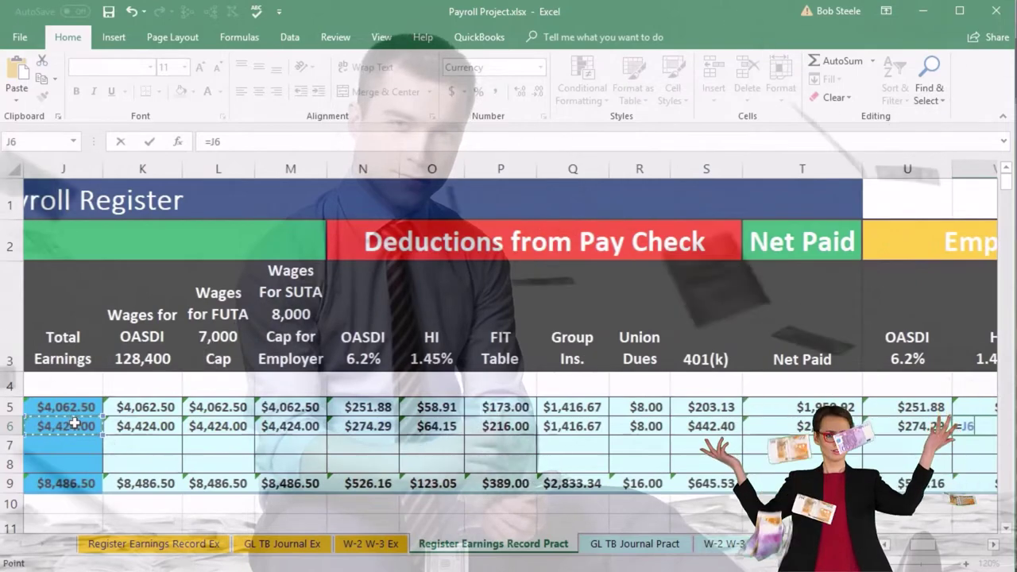
text(*)
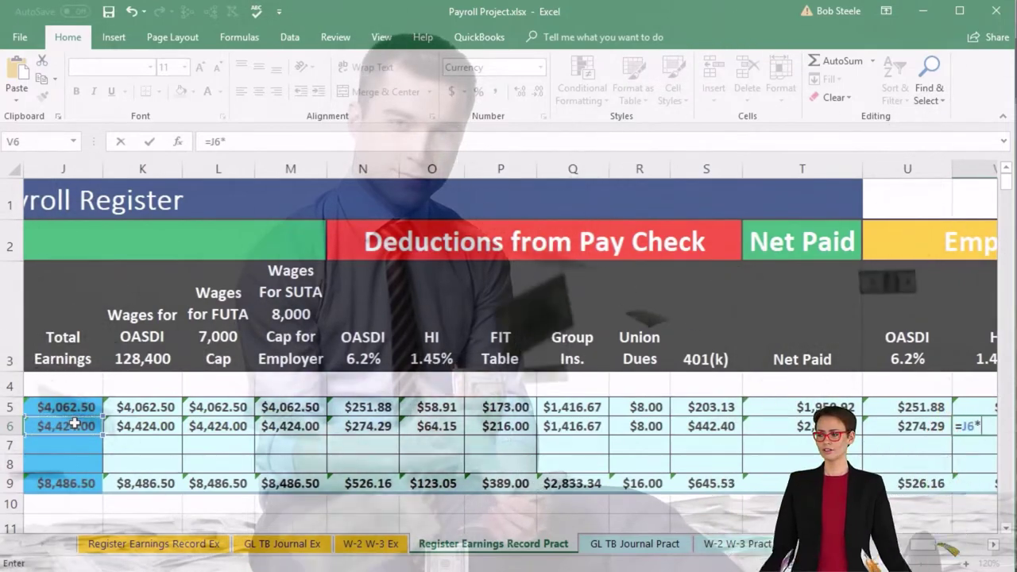
scroll(508, 318, right, 3)
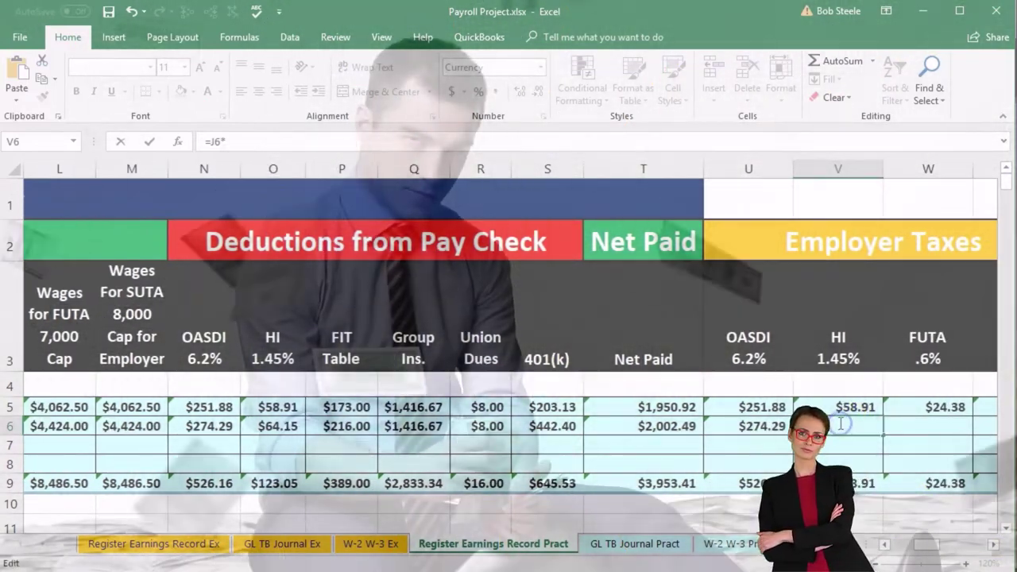
click(840, 423)
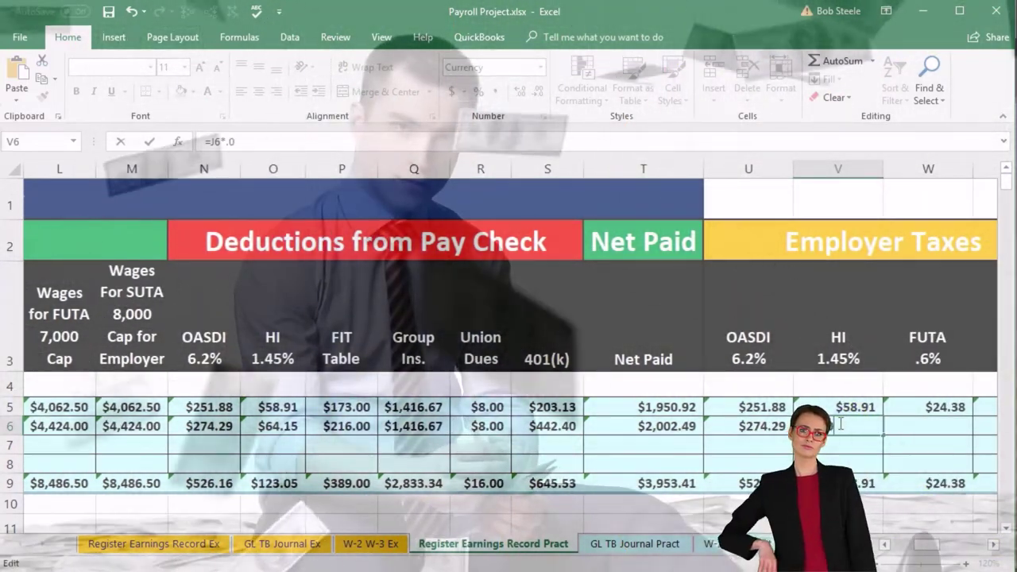
text(.0145)
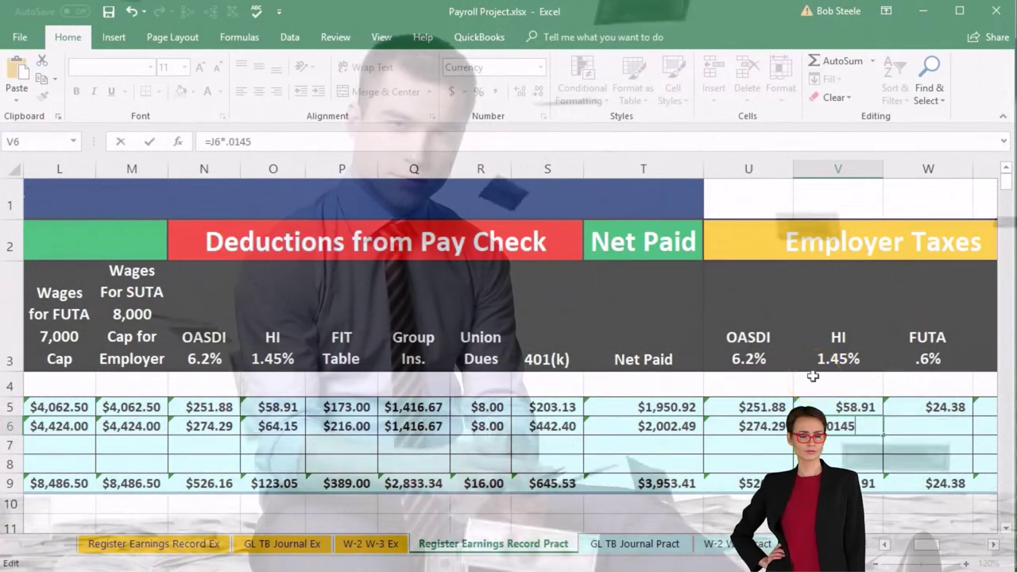
key(Tab)
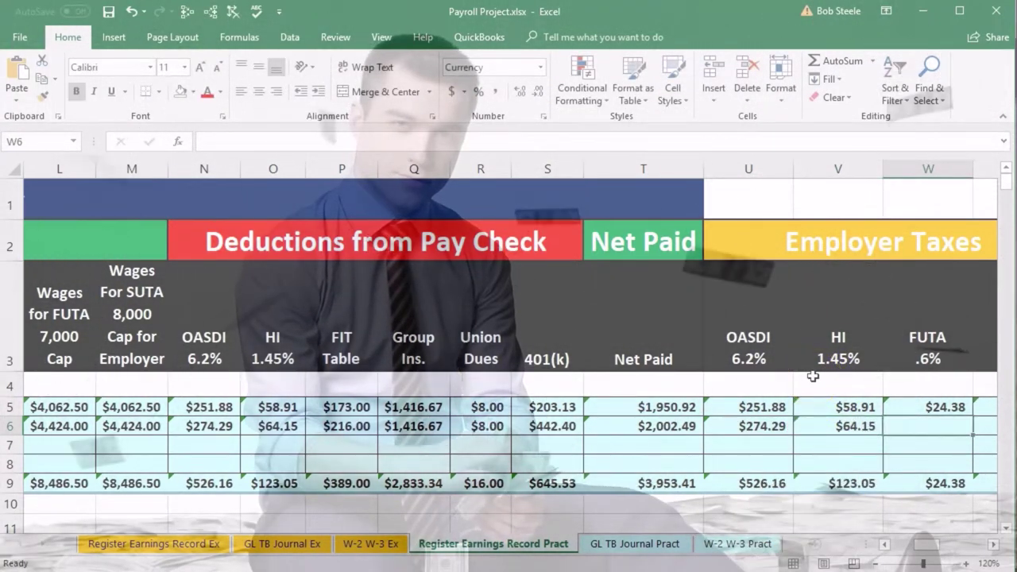
Calculate the employer's FUTA tax for the second employee in W6 with the formula =L6*.006
click(944, 352)
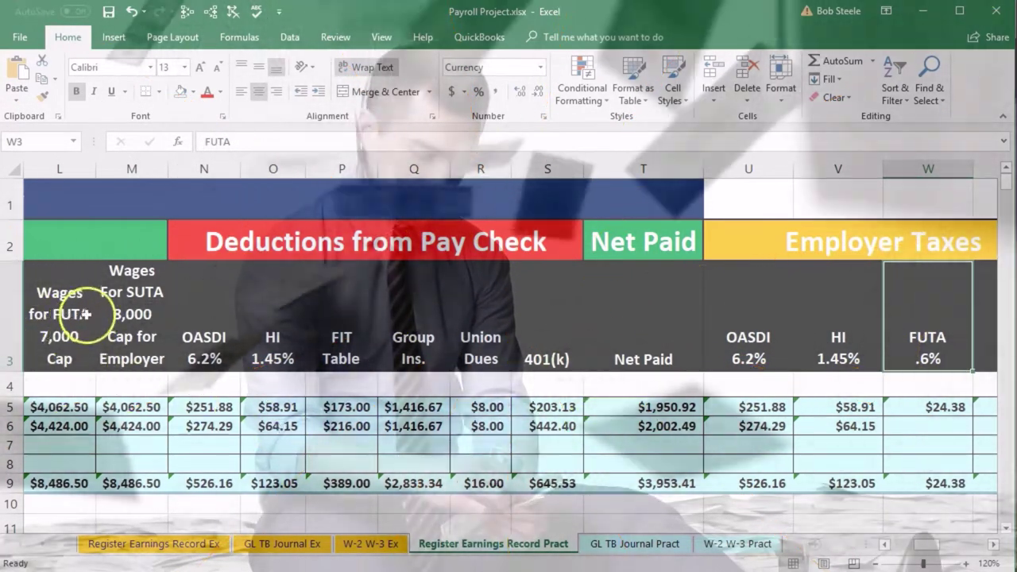
click(64, 426)
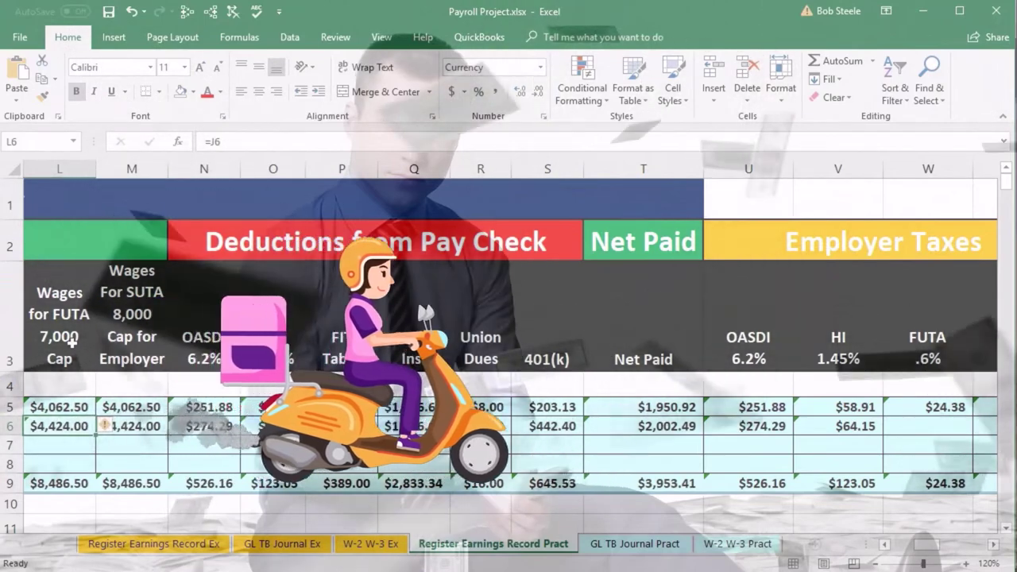
click(909, 429)
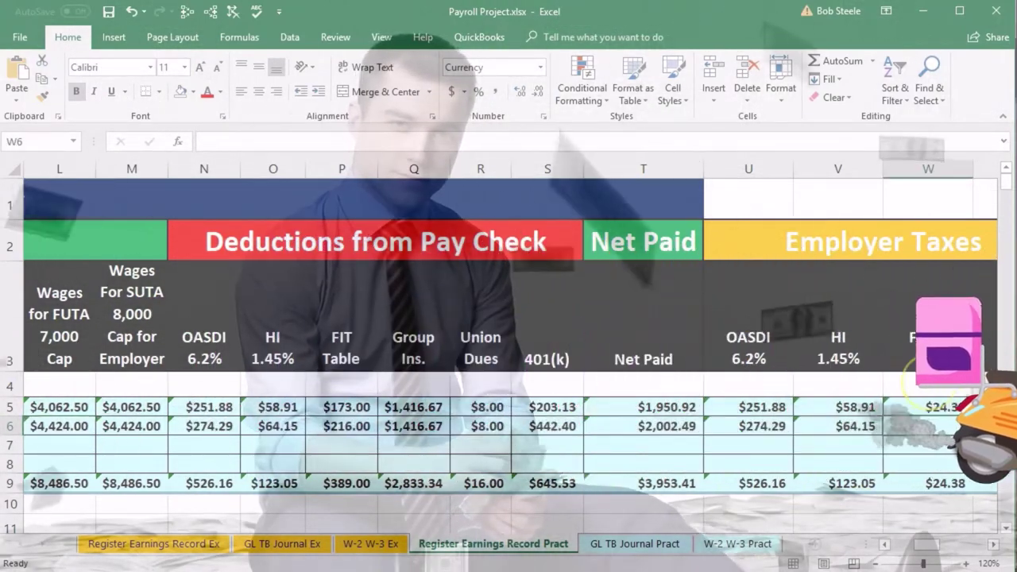
text(=L6)
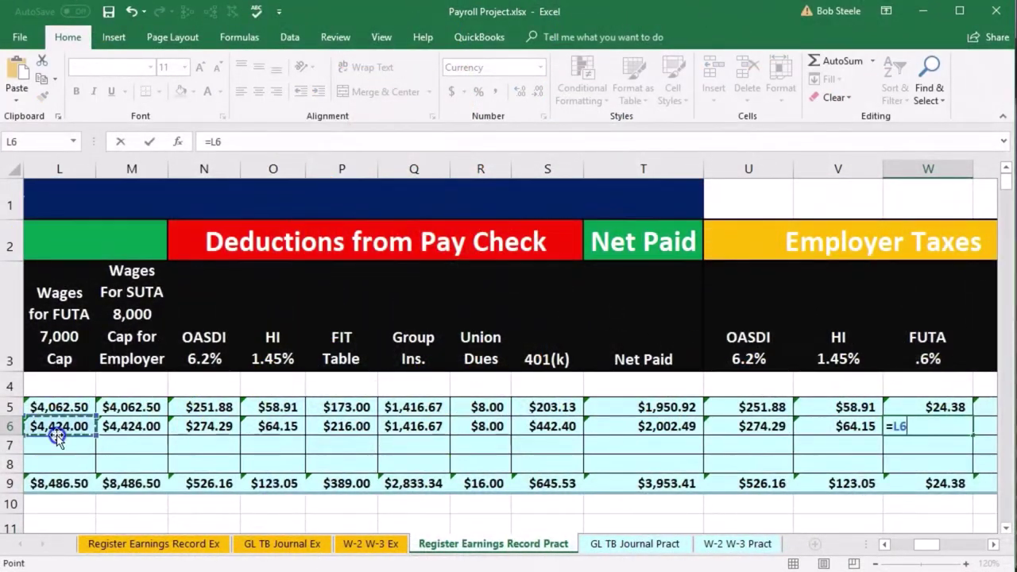
text(*)
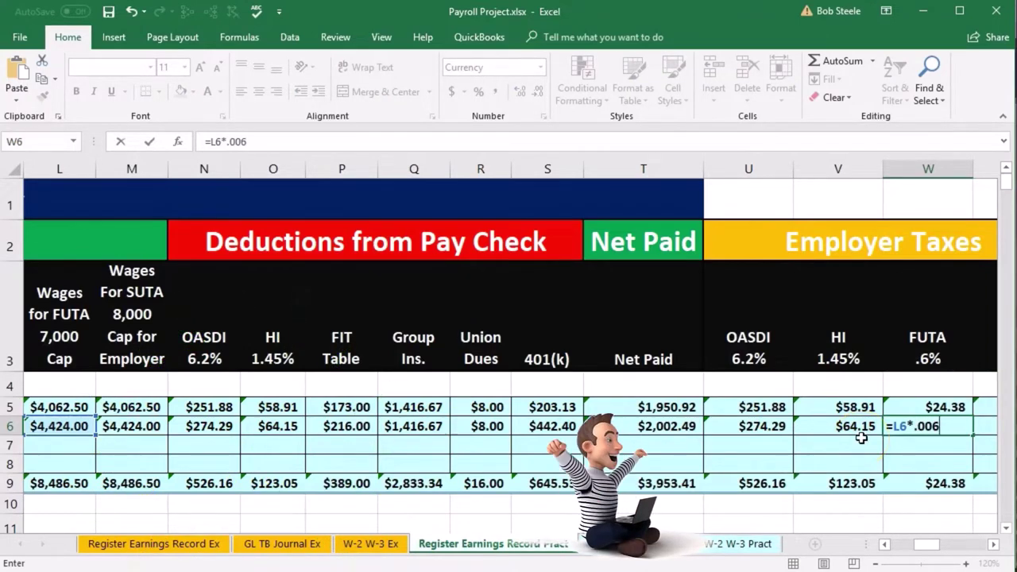
key(Tab)
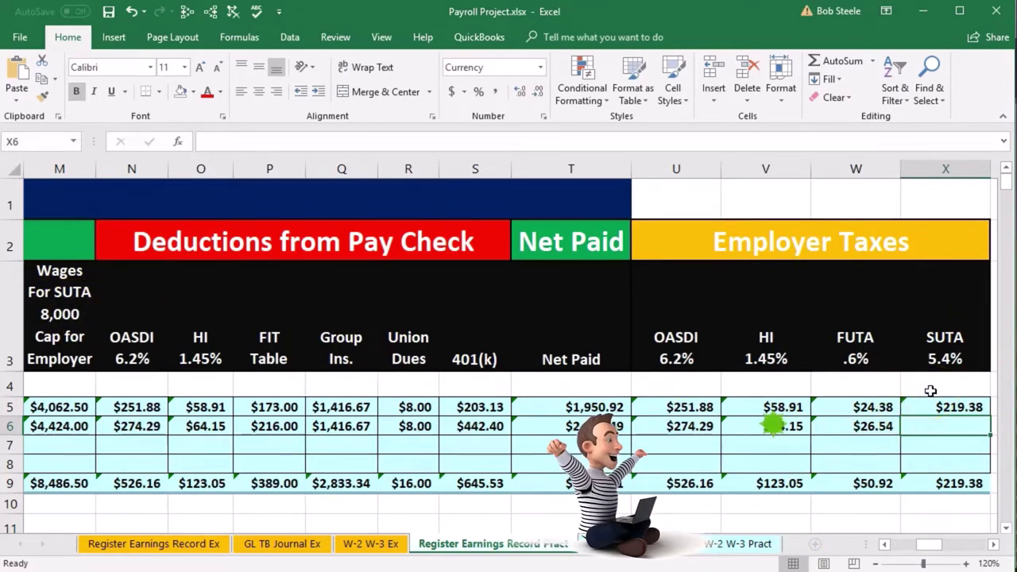
Calculate the employer's 5.4% SUTA tax for the second employee in X6 from the wages in M6, and review U6:X6
text(=)
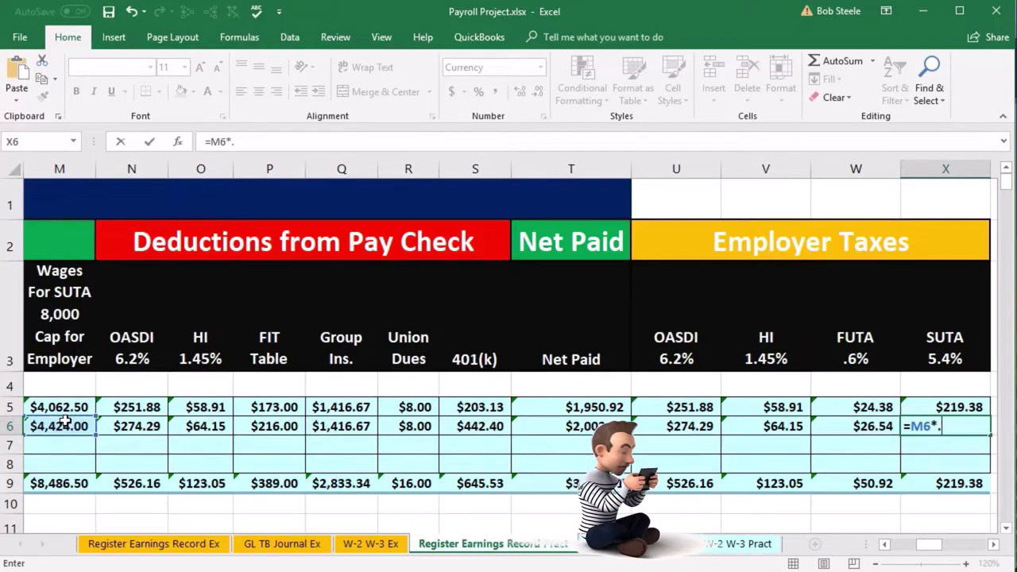
key(Return)
key(Left)
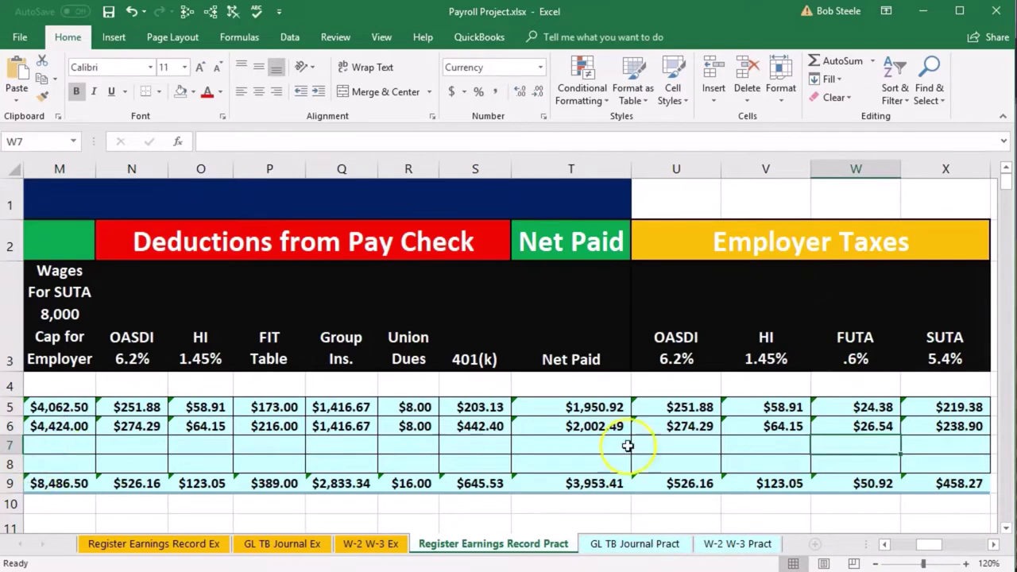
drag(704, 426, 919, 432)
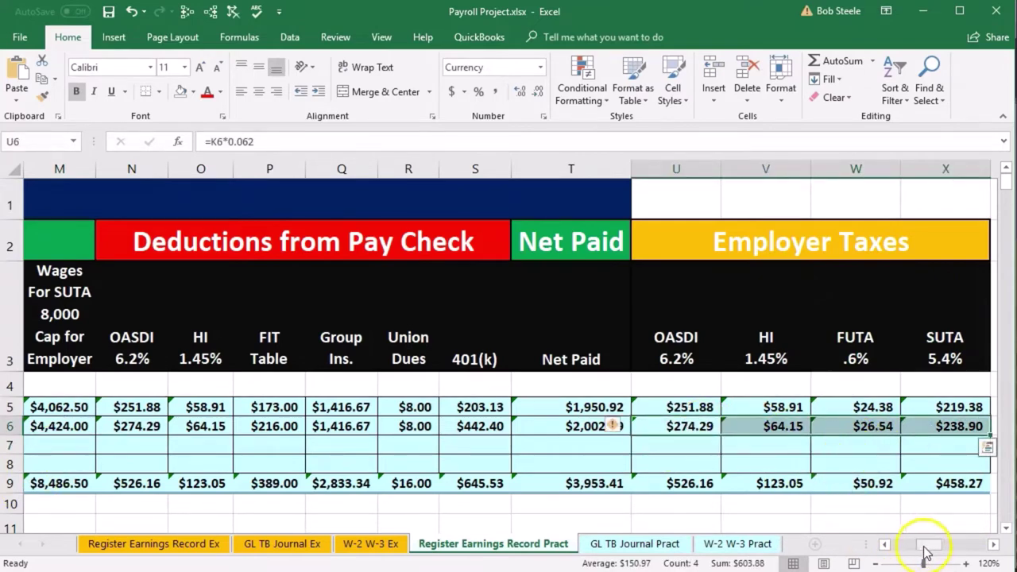
Enter the third employee's August data in row 7: filing status S, 1 allowance, 170 regular hours, 3 overtime hours and regular rate 31
drag(928, 554, 905, 553)
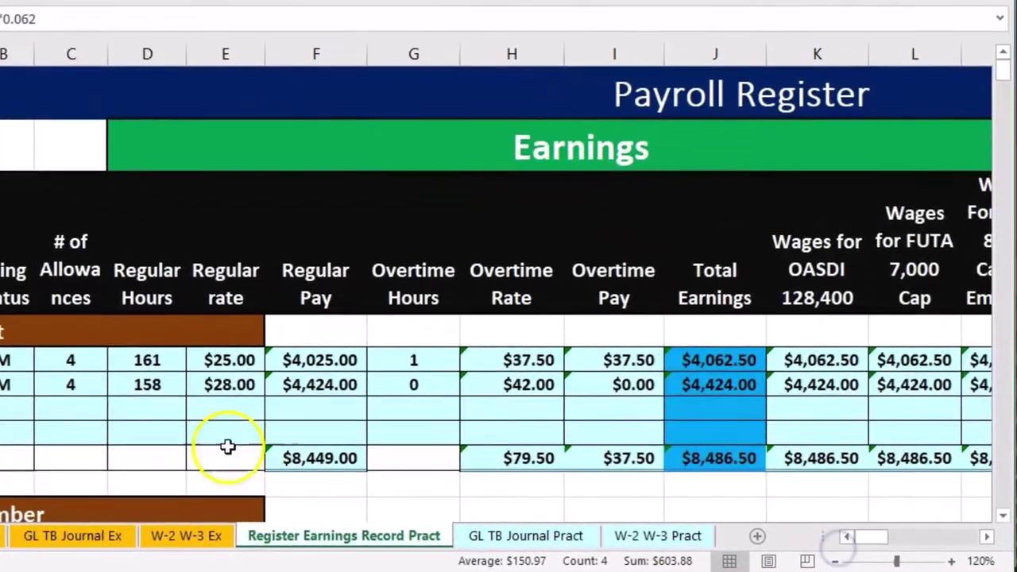
click(9, 413)
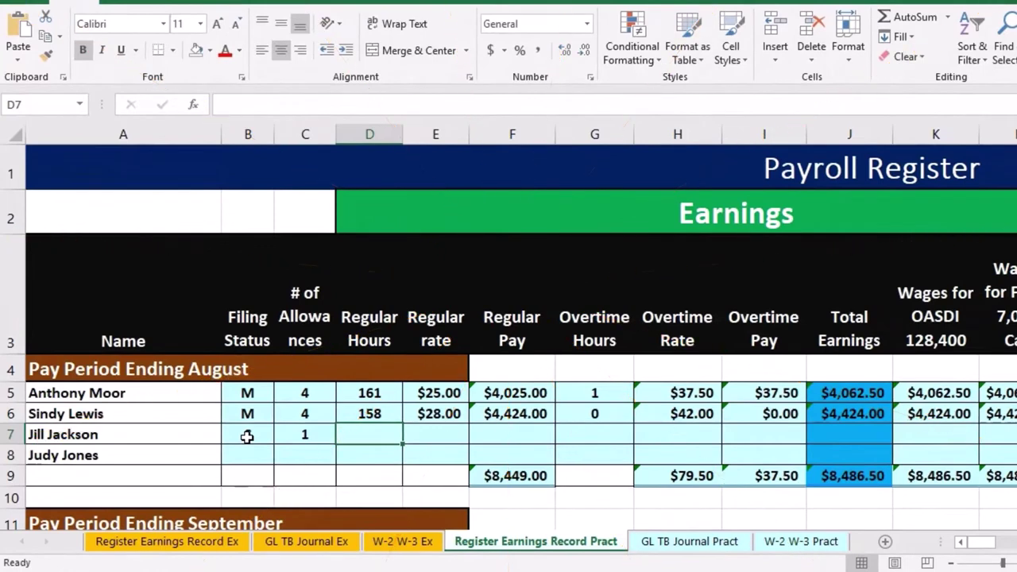
text(170)
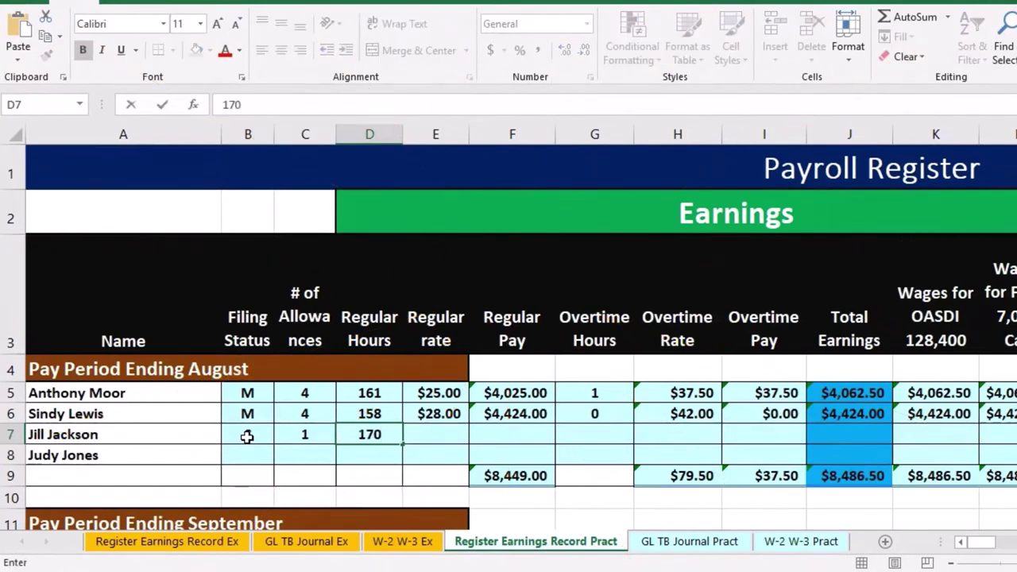
key(Tab)
key(Tab)
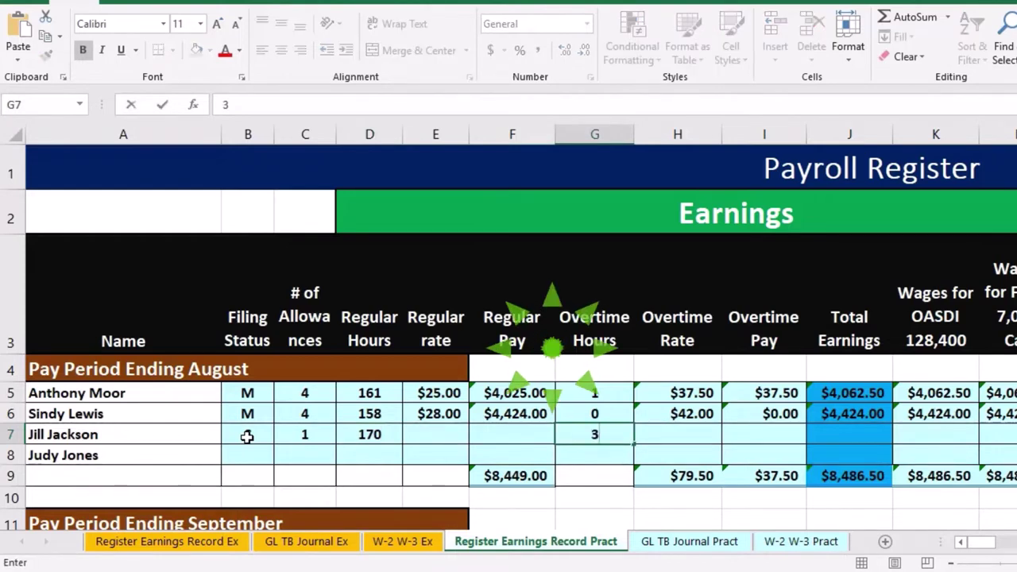
key(Tab)
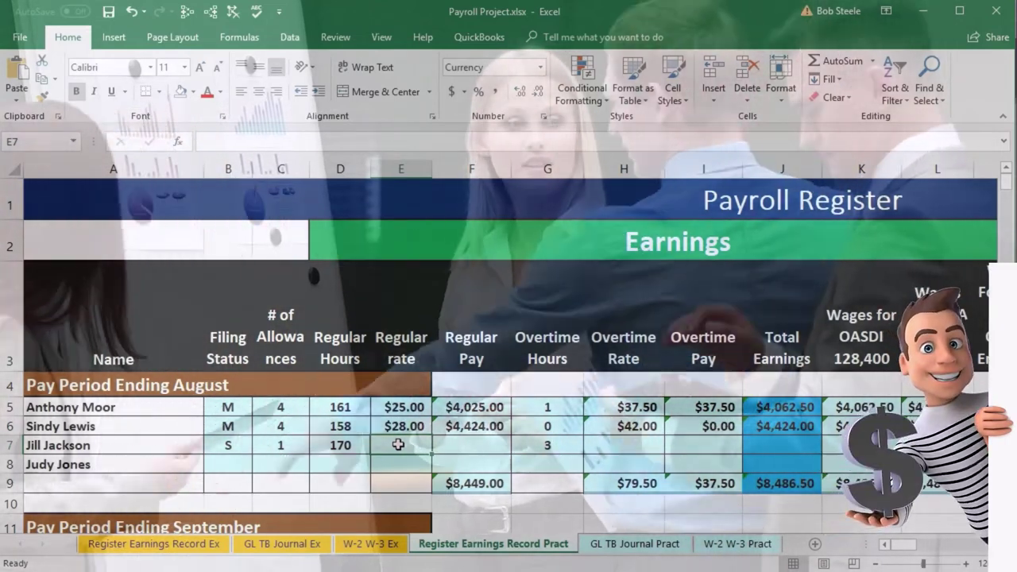
text(31)
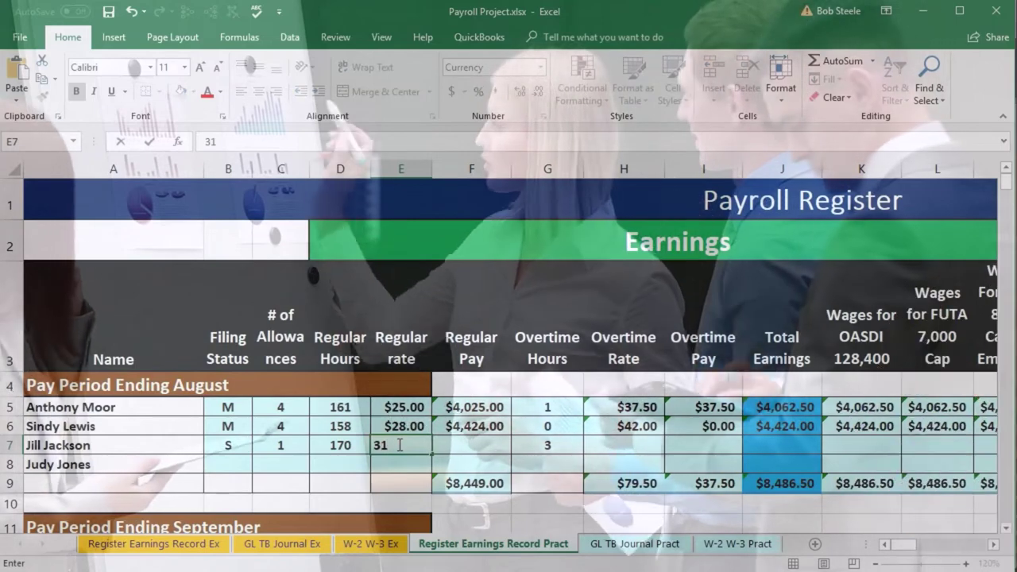
click(408, 449)
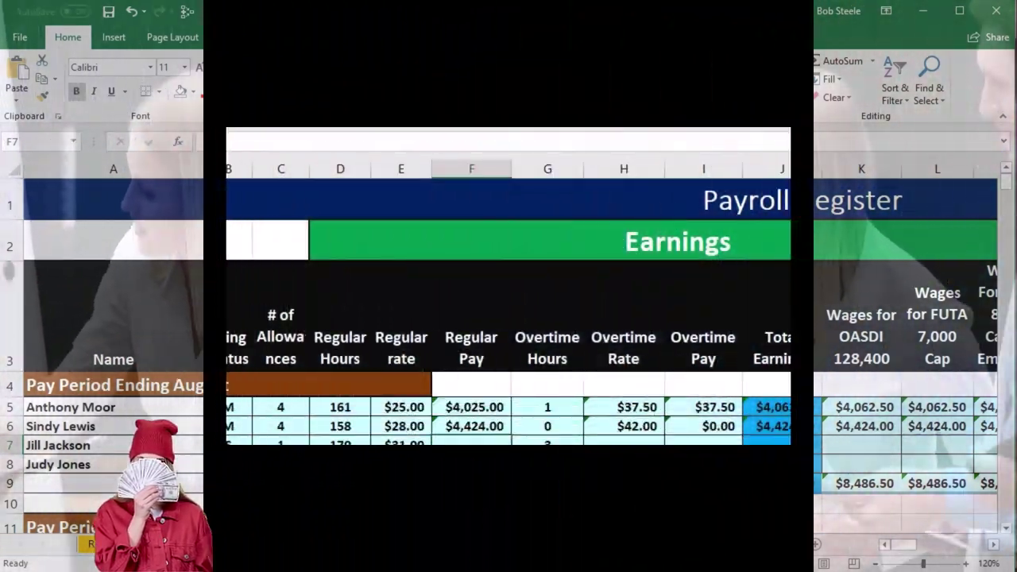
Calculate the third employee's regular pay in F7 with the formula =D7*E7
text(=)
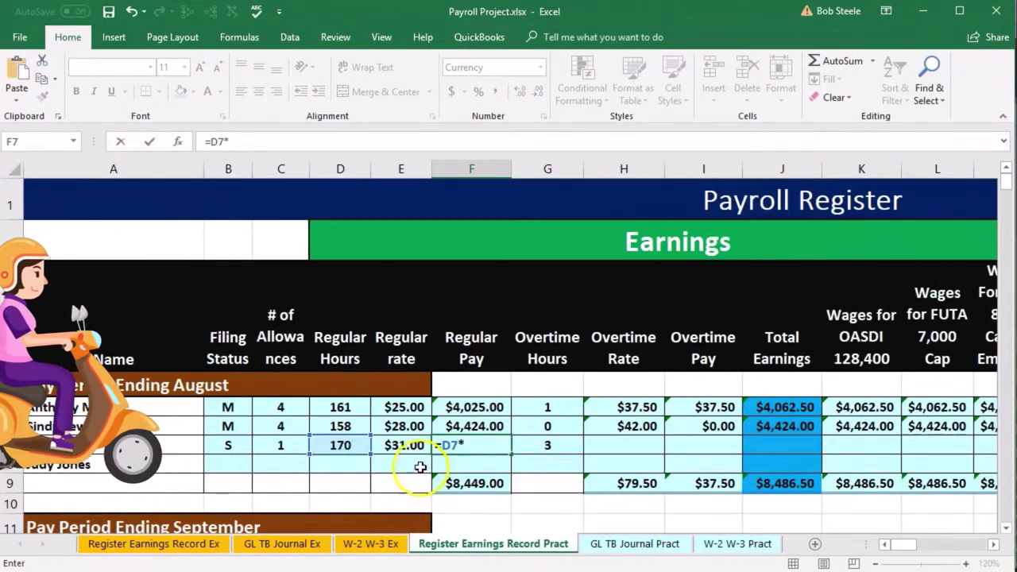
click(402, 445)
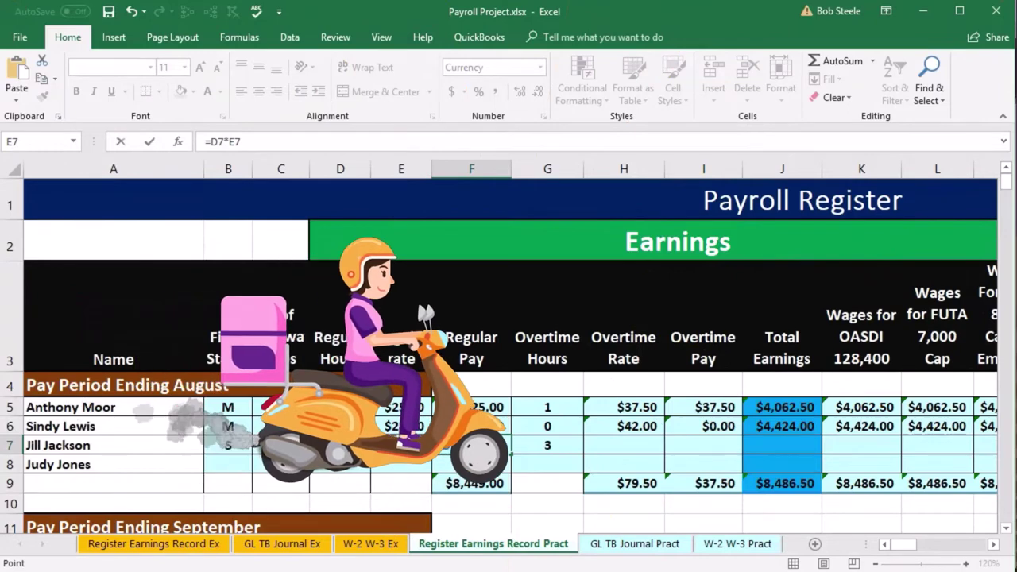
key(Tab)
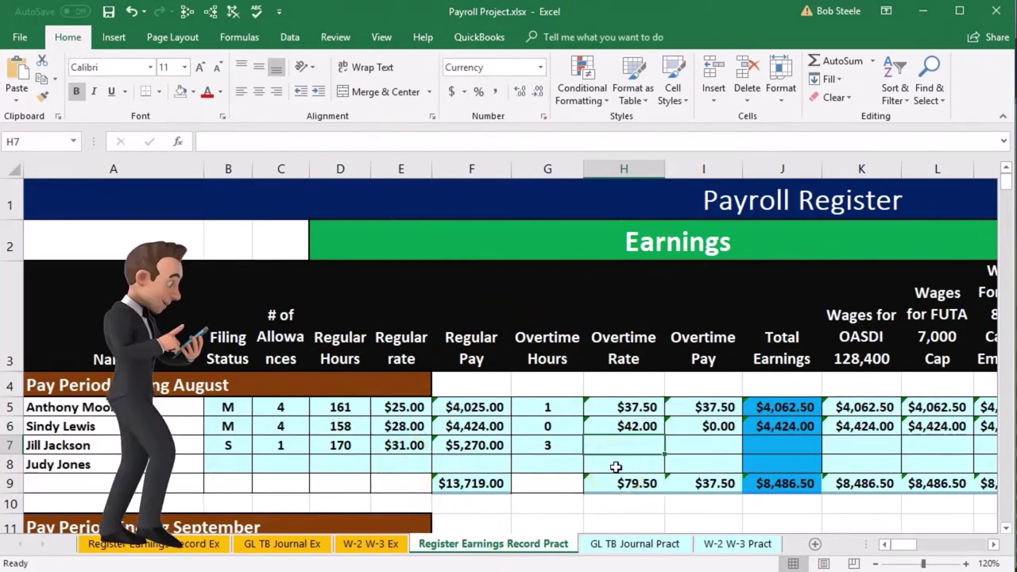
Calculate the third employee's overtime rate in H7 with the formula =E7*1.5
text(=)
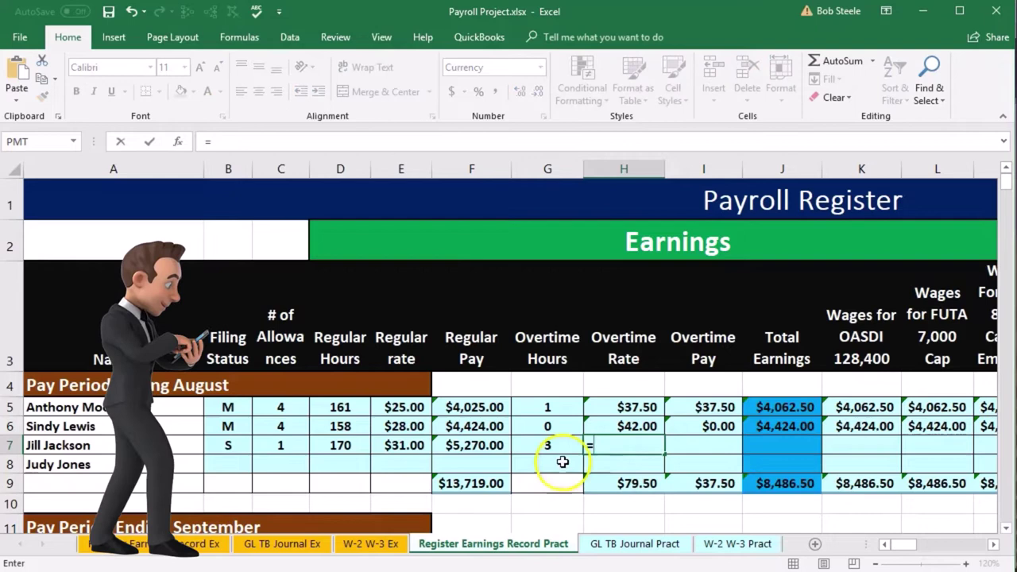
click(401, 445)
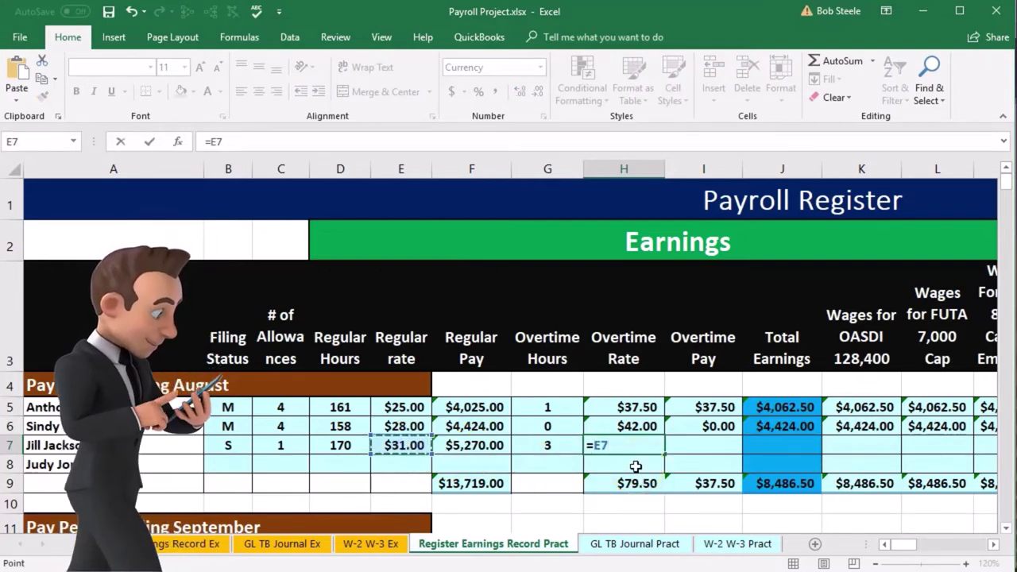
text(*1.5)
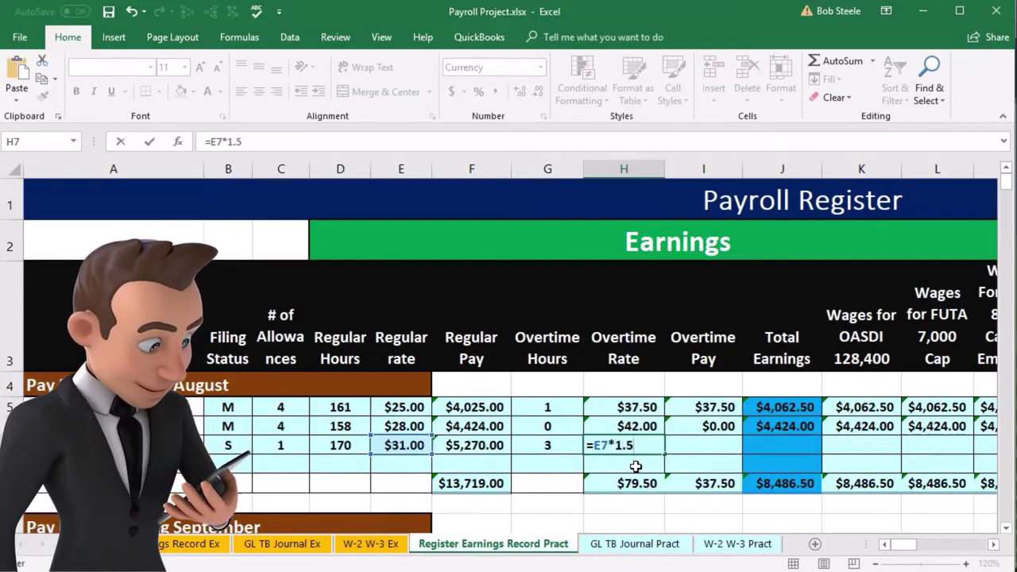
key(Tab)
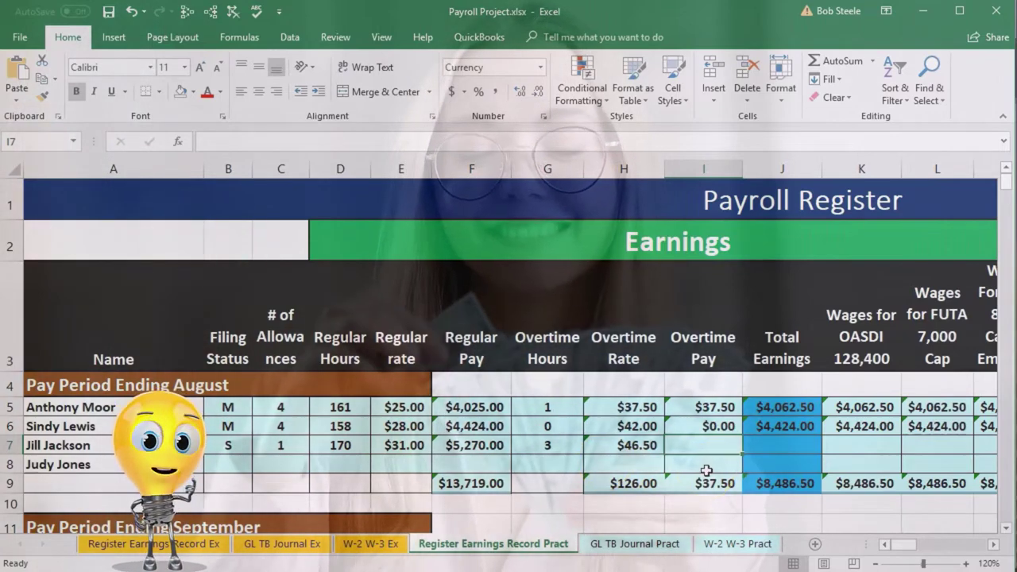
Calculate the third employee's overtime pay in I7 with the formula =G7*H7
text(=)
click(570, 449)
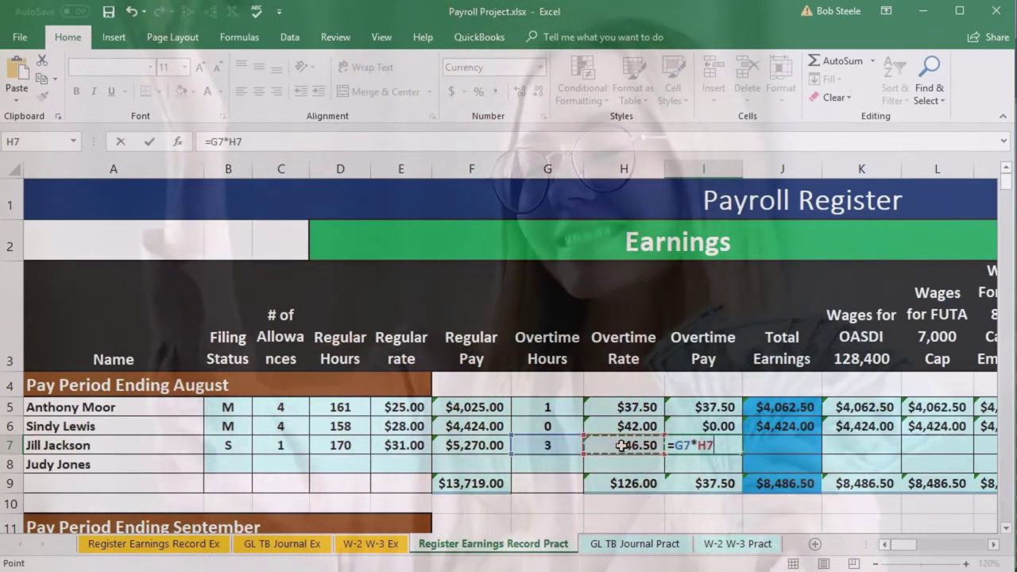
key(Tab)
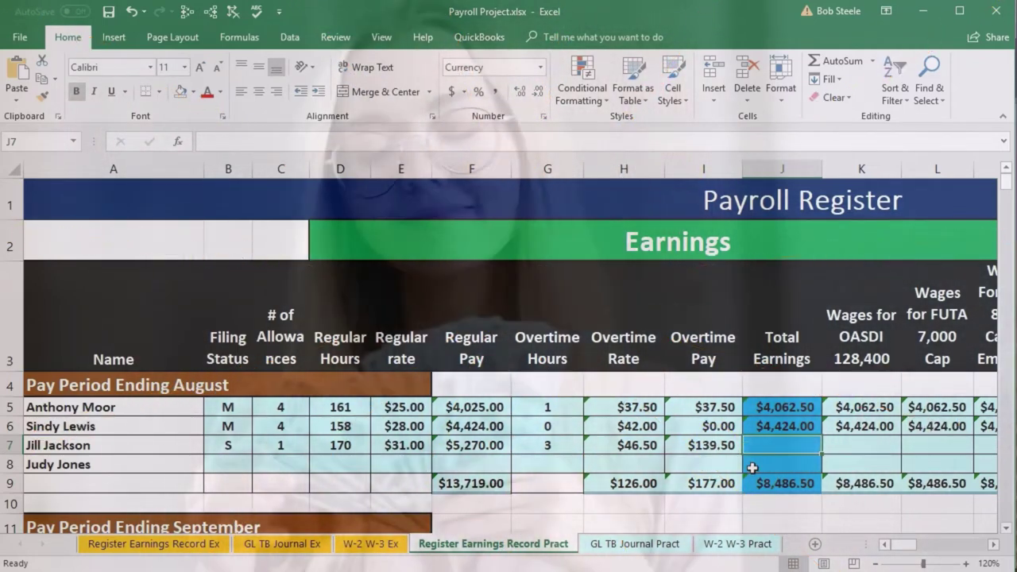
Calculate the third employee's total earnings in J7 with the formula =F7+I7
text(=)
click(492, 446)
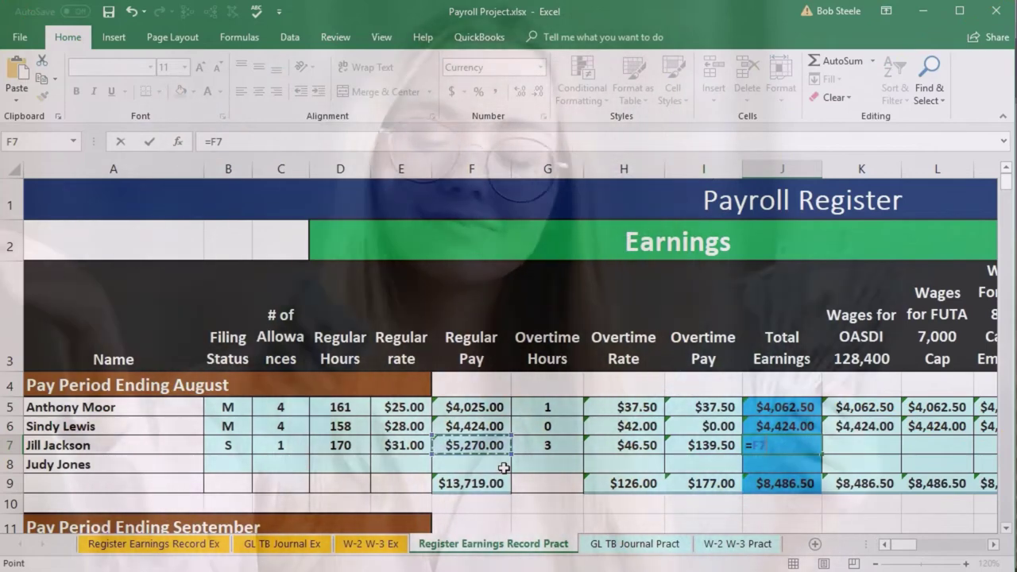
text(+)
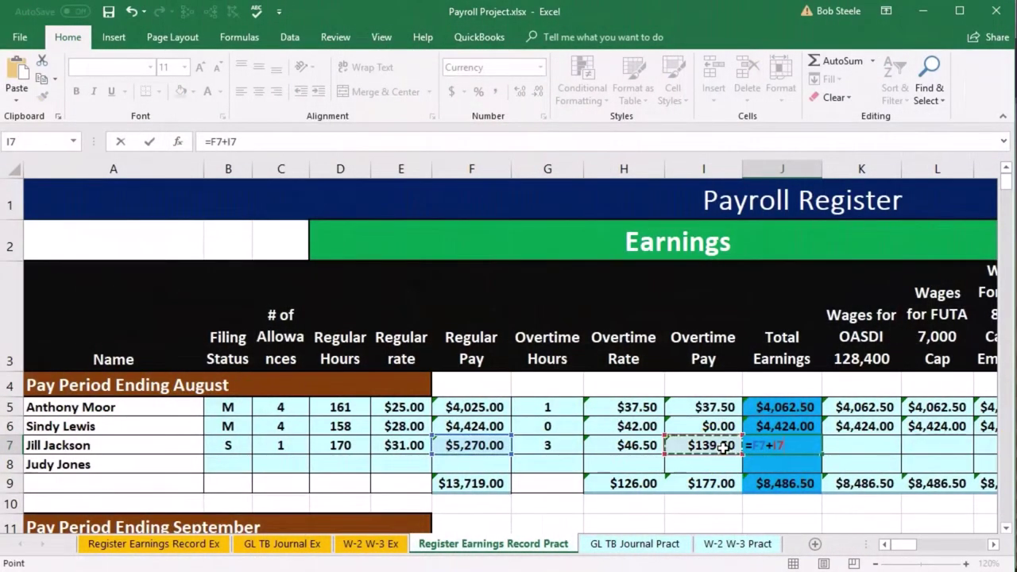
key(Tab)
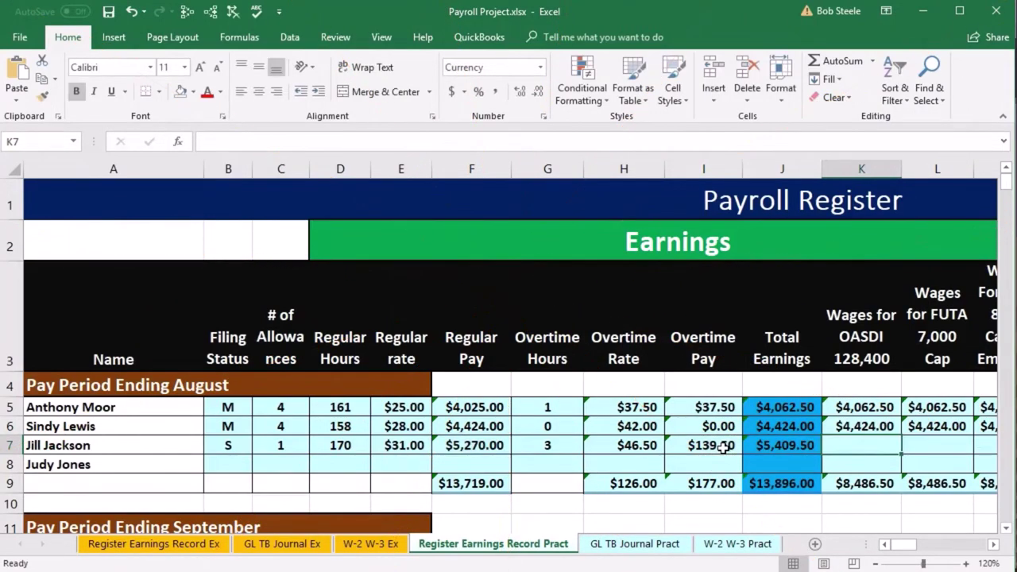
Fill the third employee's wages for OASDI in K7 with the formula =J7
key(Right)
key(Right)
key(Right)
key(Right)
key(Right)
key(Right)
key(Right)
key(Right)
key(Right)
key(Right)
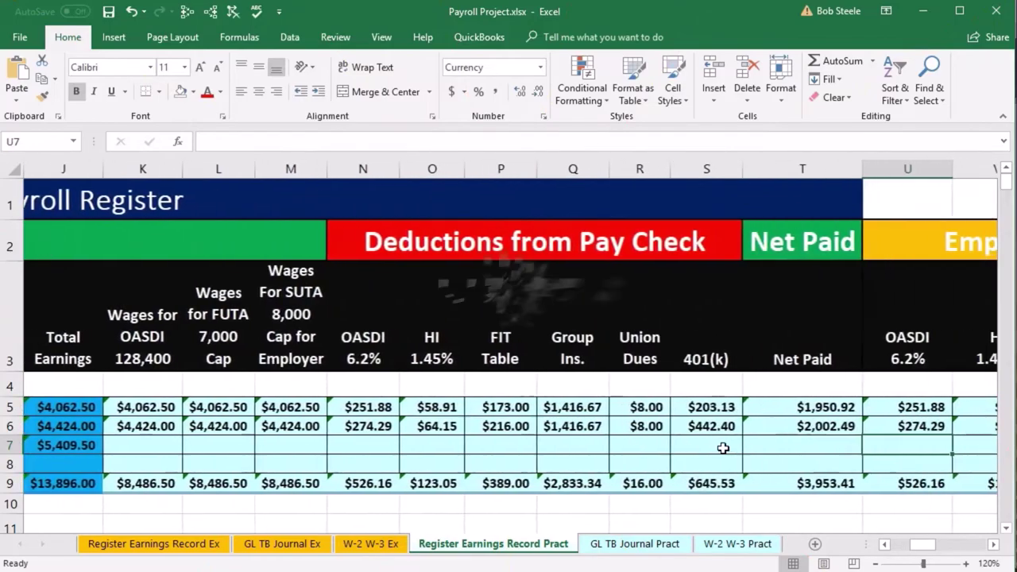
click(167, 448)
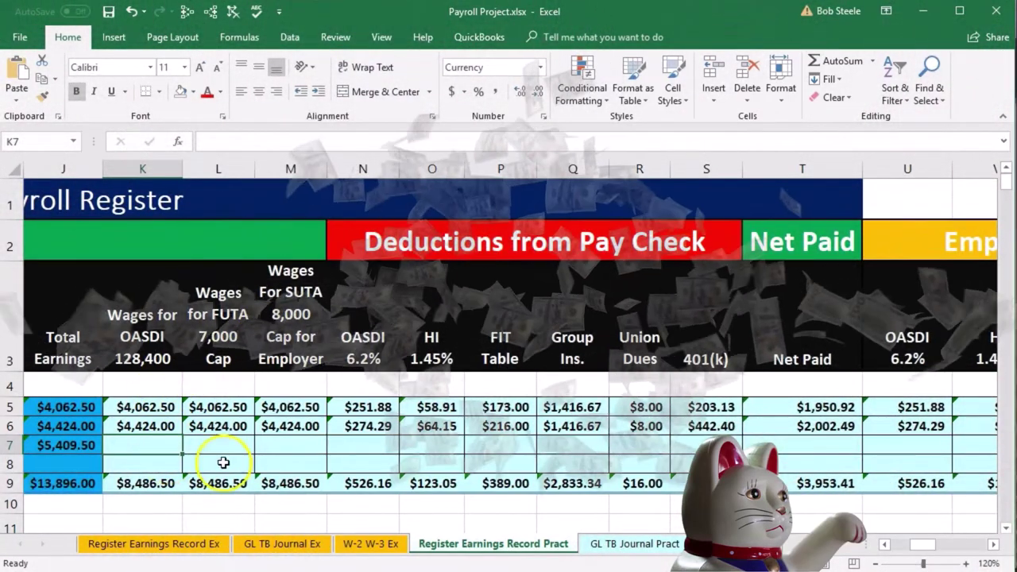
text(=)
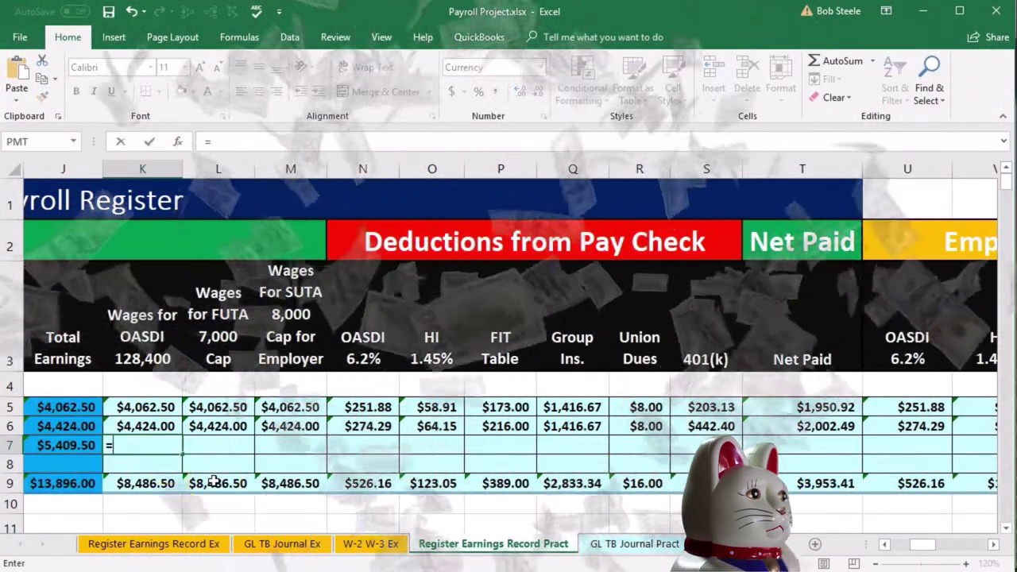
key(Left)
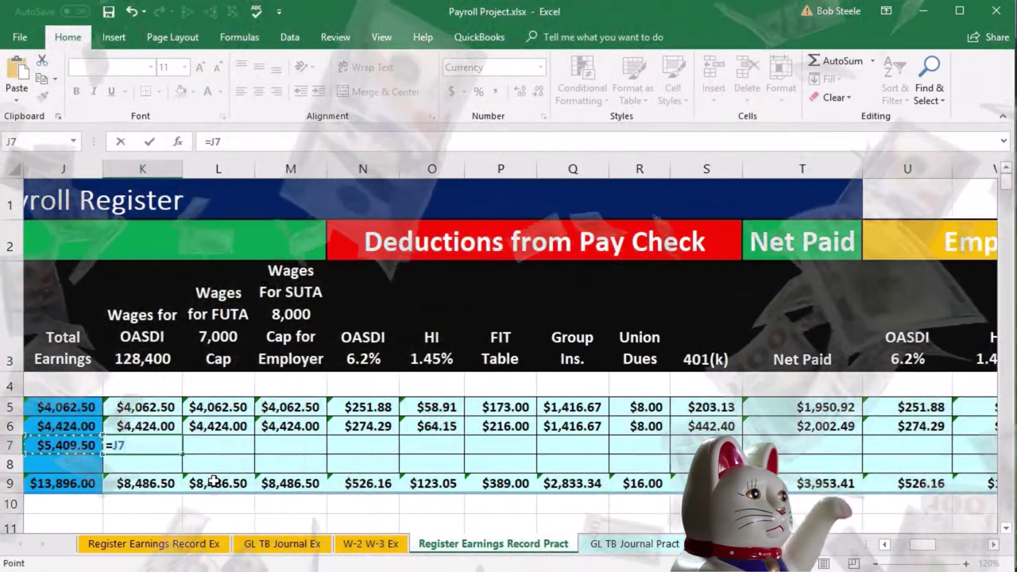
key(Tab)
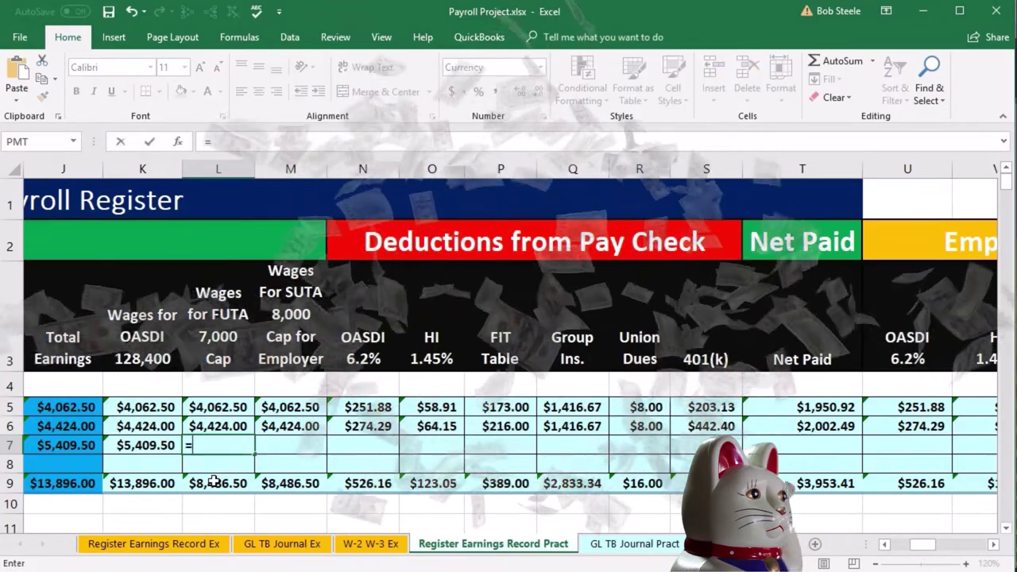
Fill the third employee's wages for FUTA in L7 with the formula =J7
text(=)
key(Left)
key(Left)
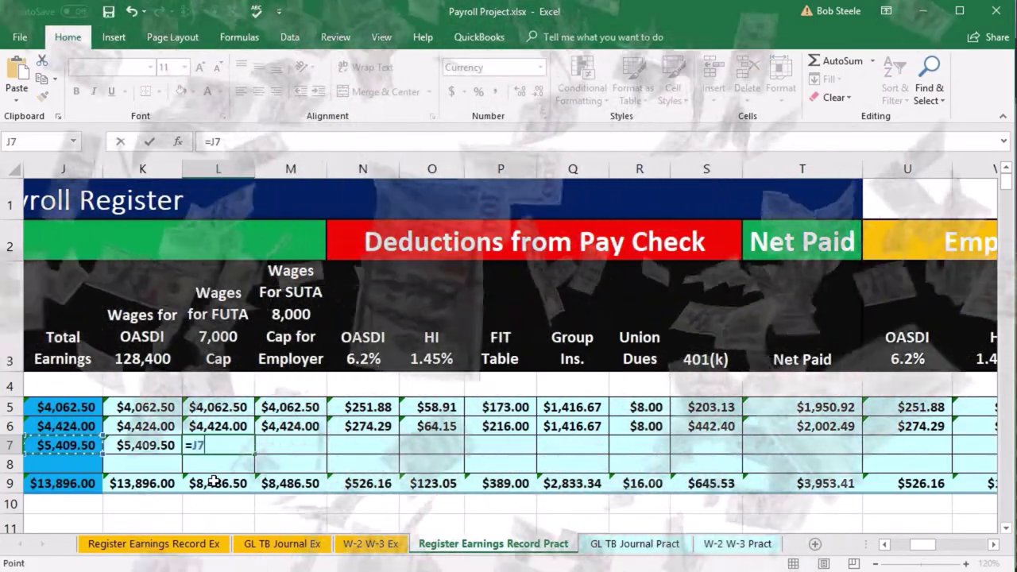
key(Tab)
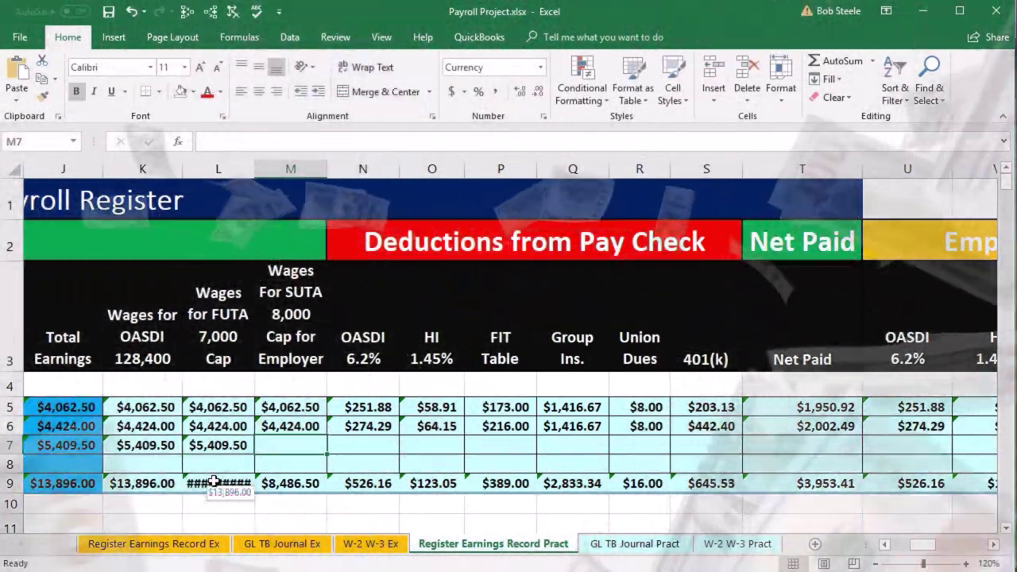
Fill the third employee's wages for SUTA in M7 with =L7, and widen columns L and M to fit their totals
text(=)
key(Left)
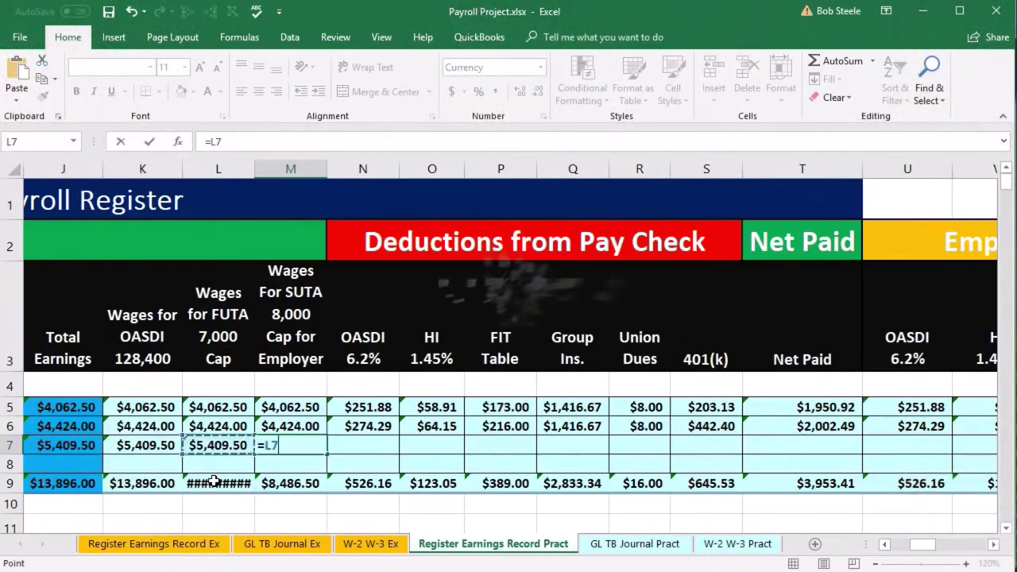
key(Tab)
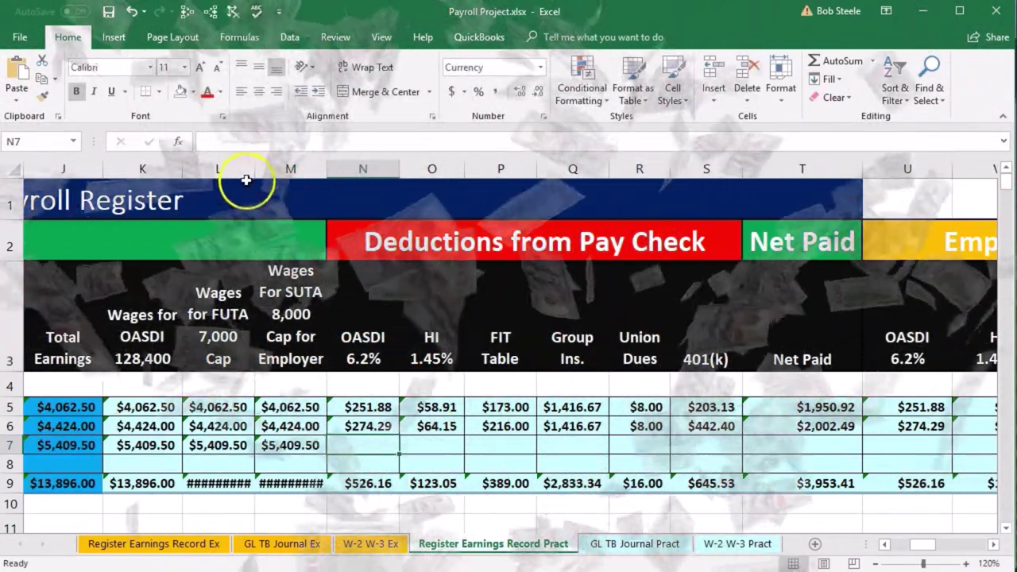
drag(238, 169, 330, 167)
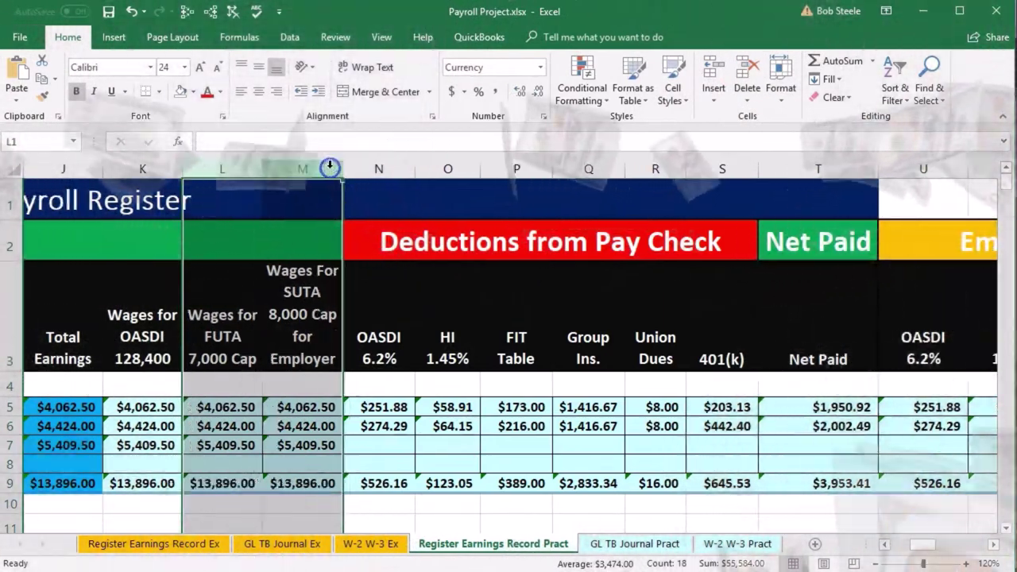
Calculate the third employee's OASDI deduction in N7 with =K7*.062 and HI deduction in O7 with =J7*.0145
click(396, 447)
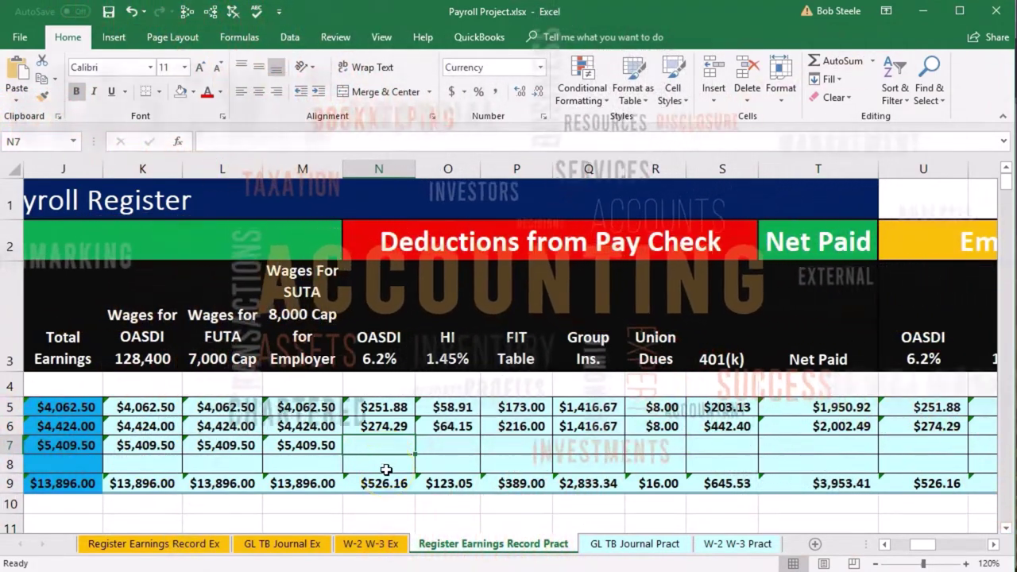
text(=K7)
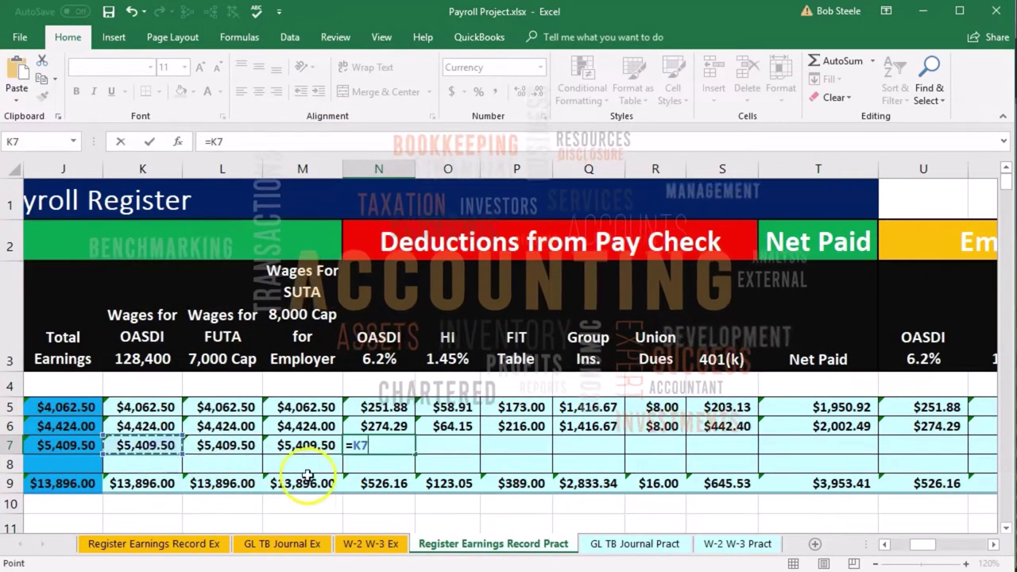
text(*.062)
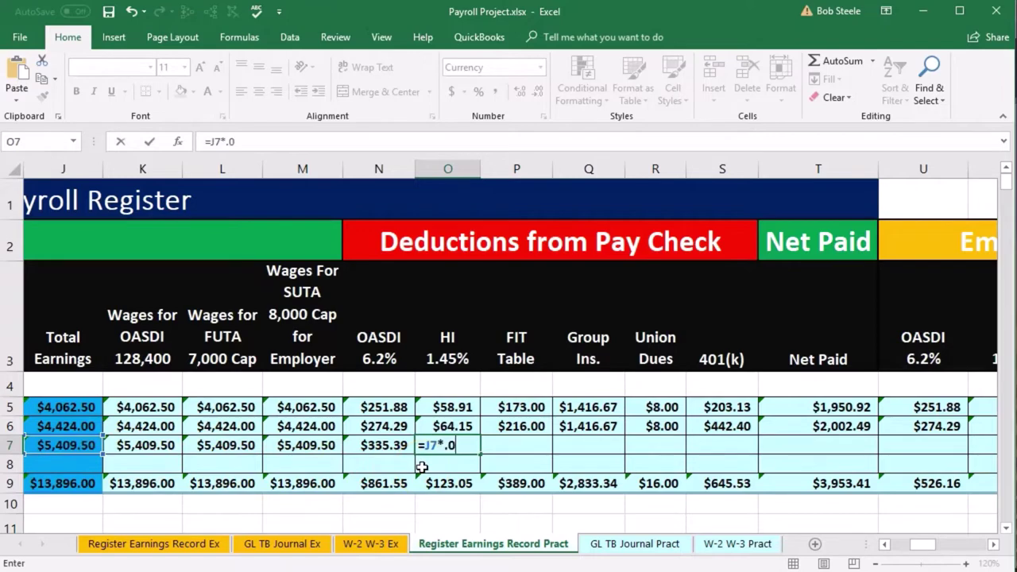
text(5)
key(Tab)
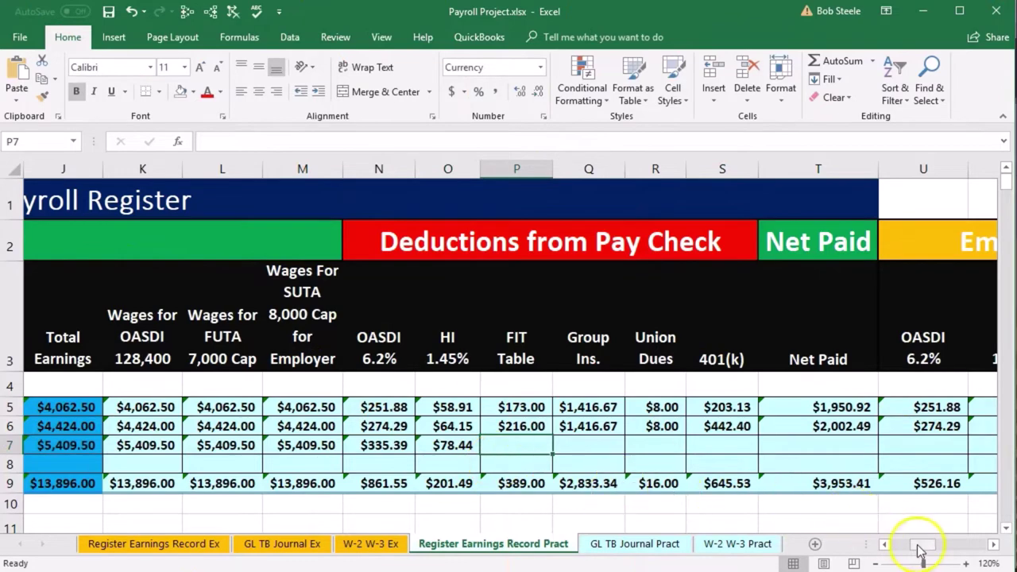
Switch to Circle E.pdf in Adobe Acrobat and examine the SINGLE Persons—MONTHLY withholding table for one allowance at the third employee's total earnings
drag(919, 549, 873, 554)
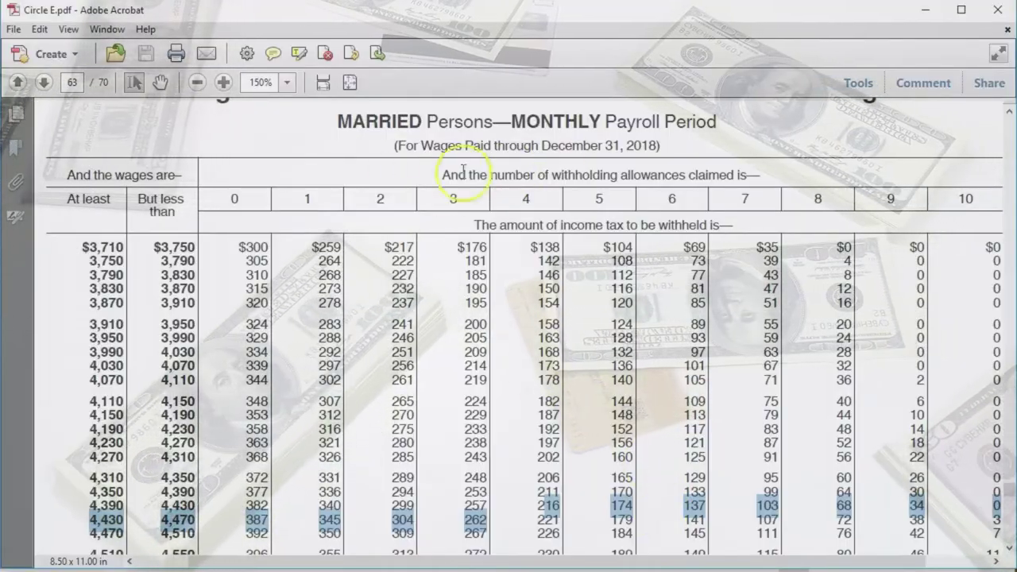
scroll(425, 311, up, 4)
scroll(431, 344, up, 20)
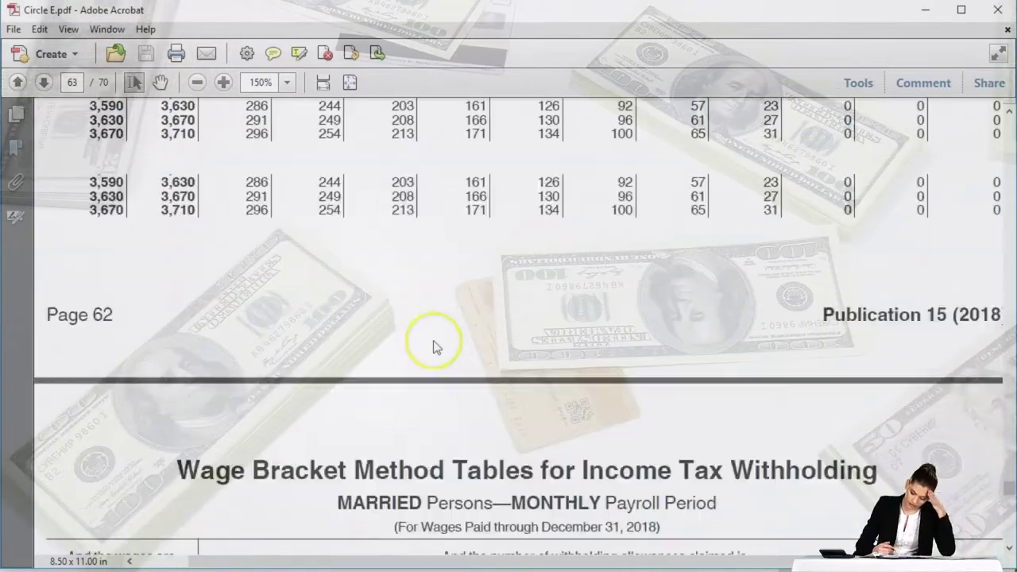
scroll(447, 391, up, 20)
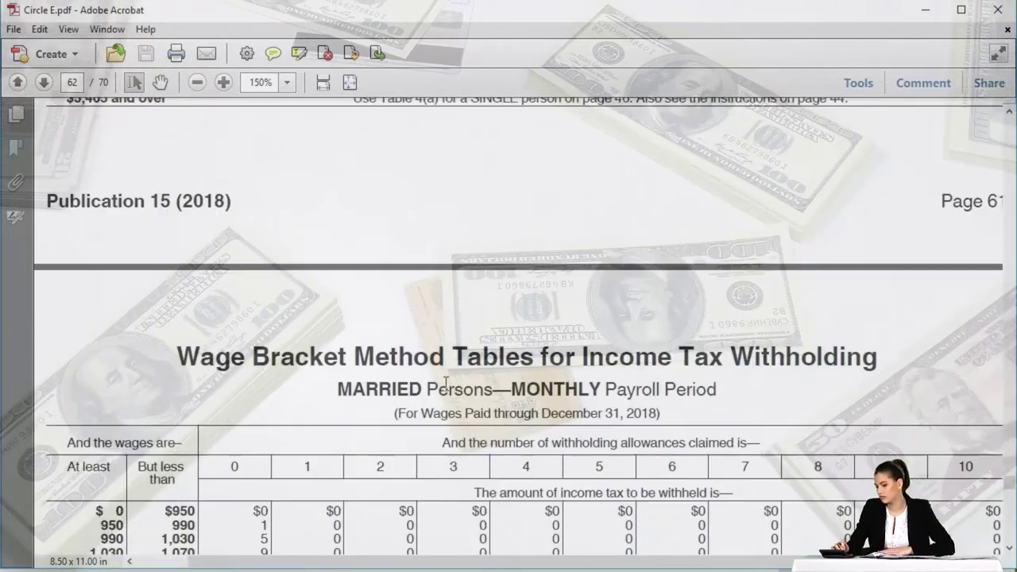
scroll(447, 391, up, 10)
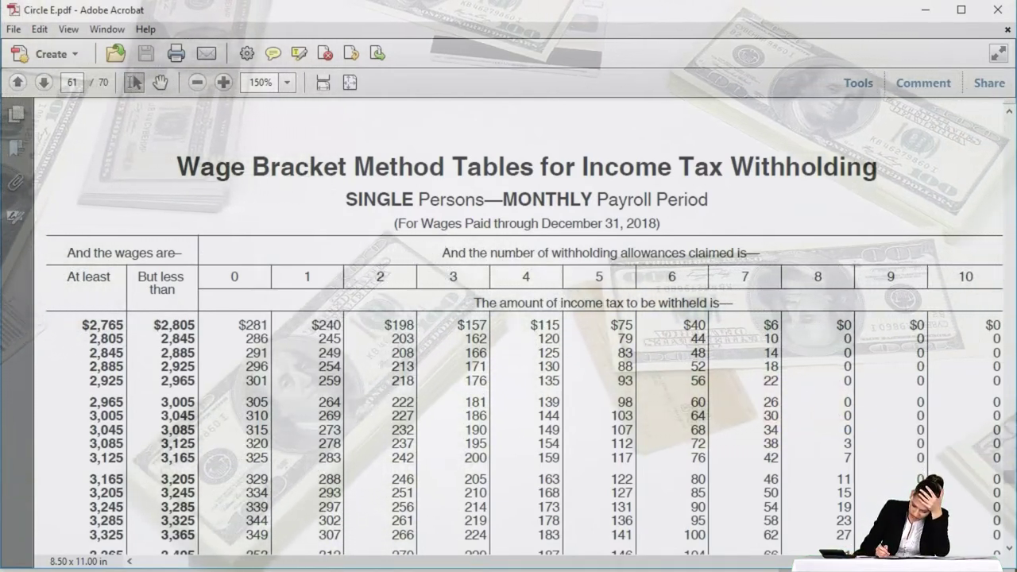
scroll(468, 478, down, 10)
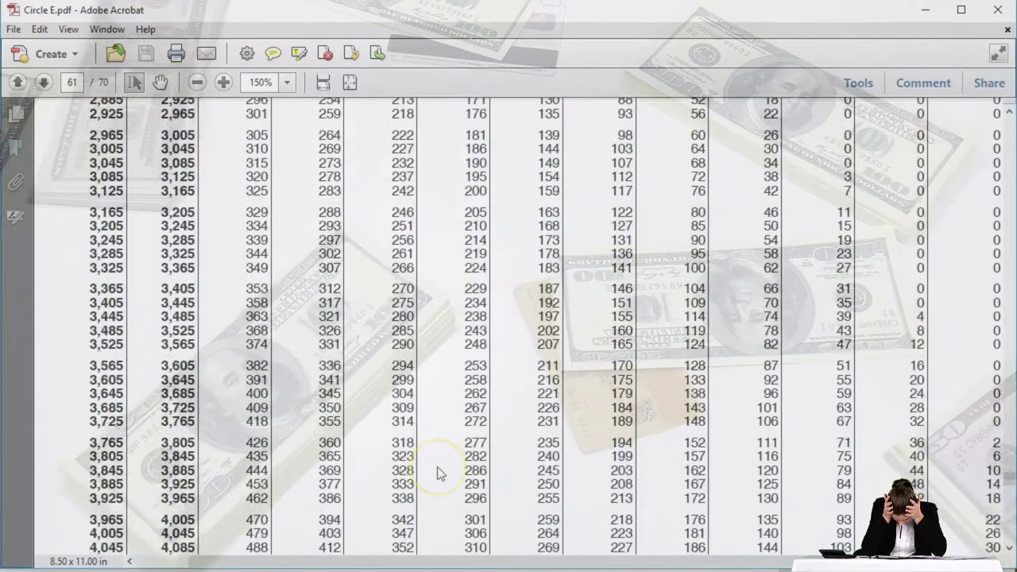
scroll(440, 472, down, 9)
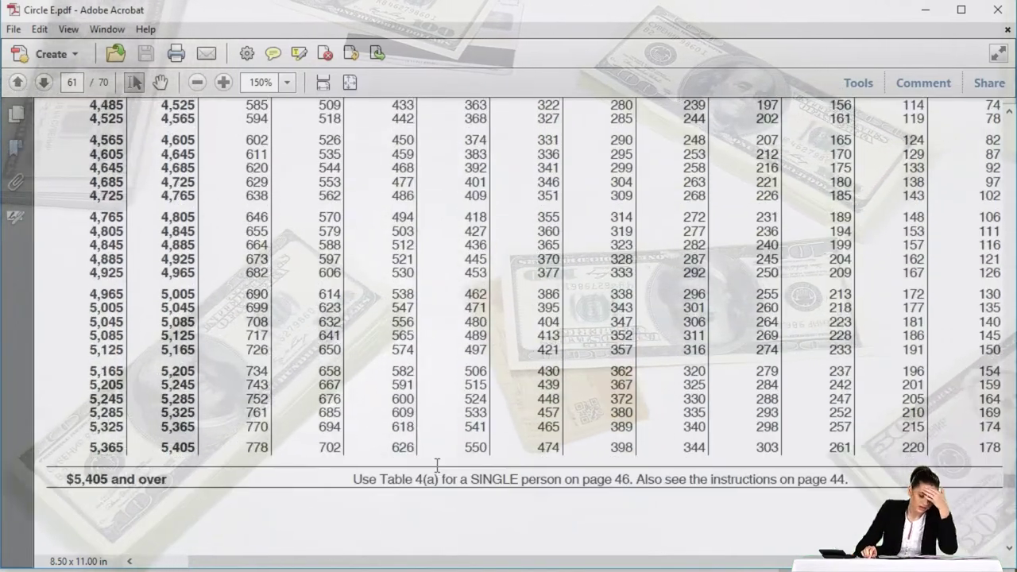
scroll(143, 437, down, 8)
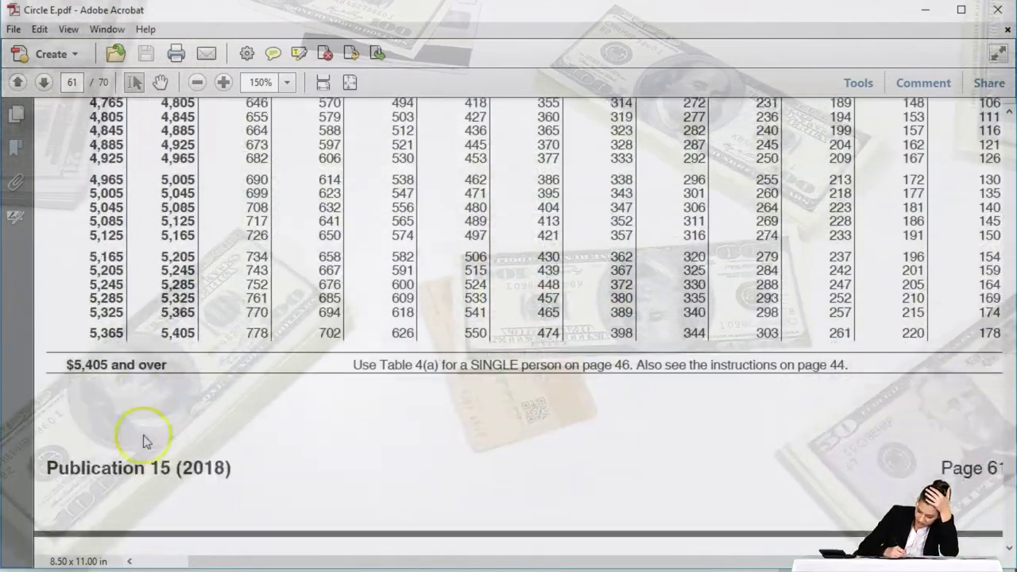
scroll(143, 439, up, 4)
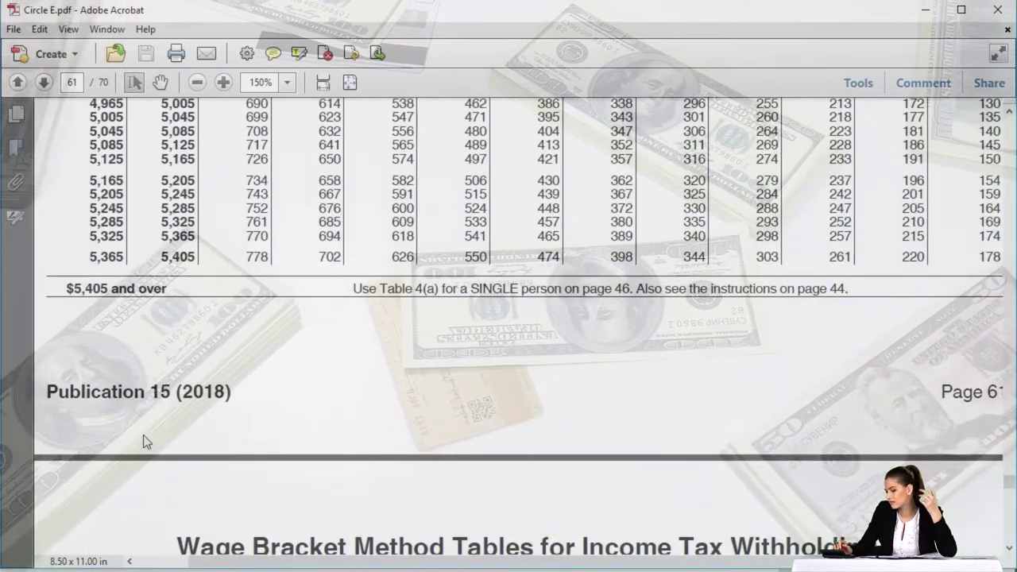
scroll(136, 438, up, 3)
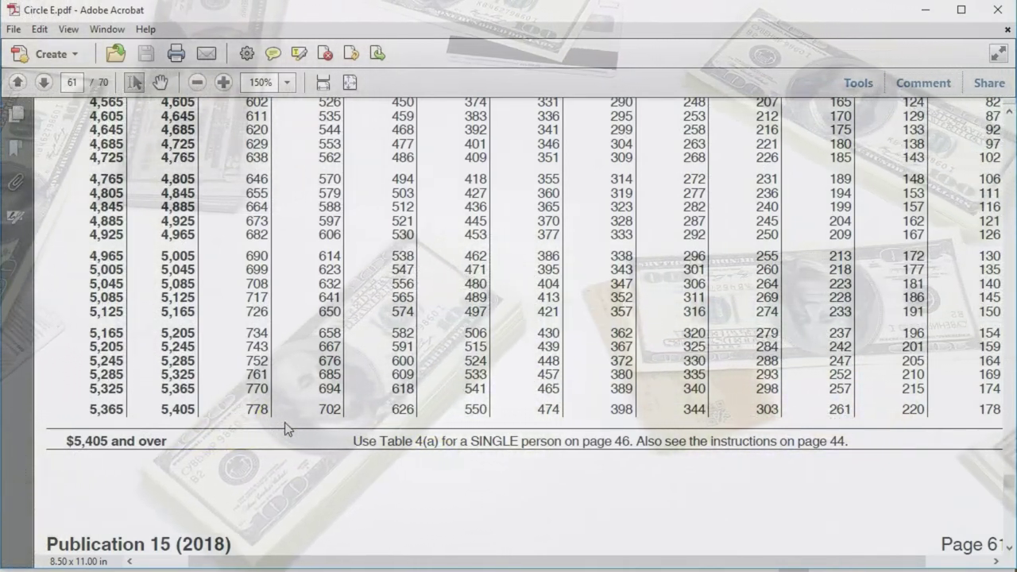
scroll(305, 390, up, 3)
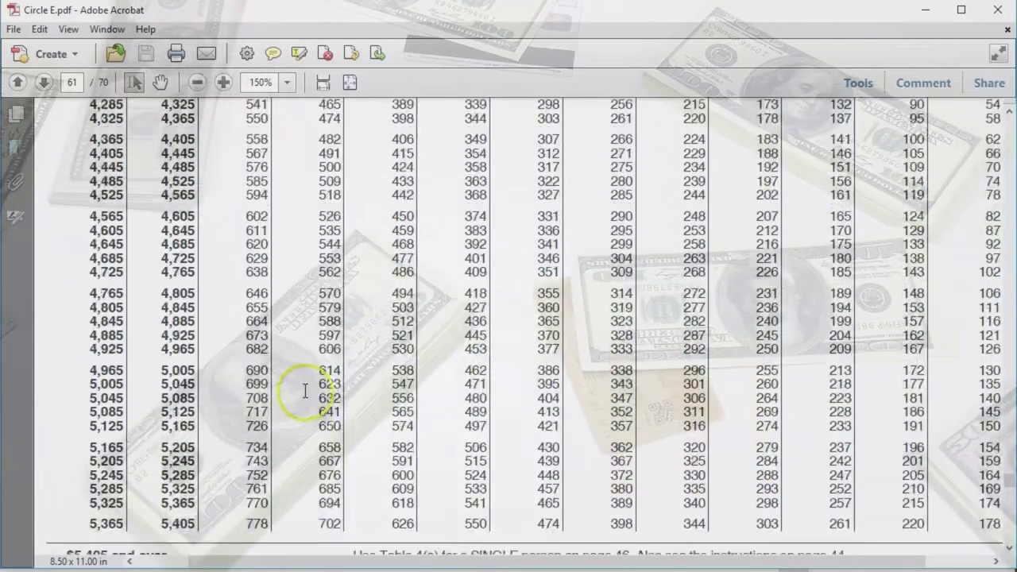
scroll(305, 390, up, 15)
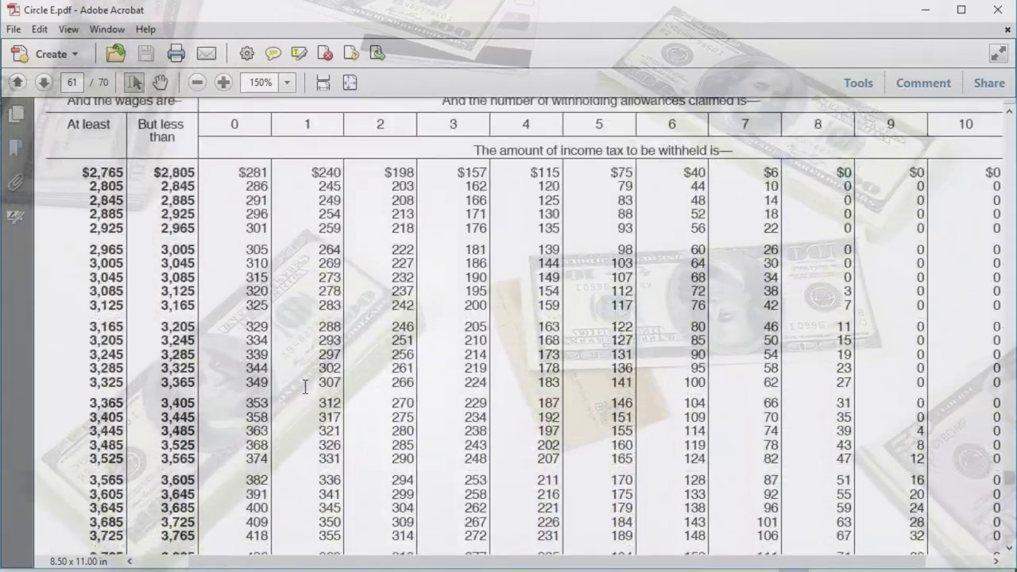
scroll(289, 450, down, 15)
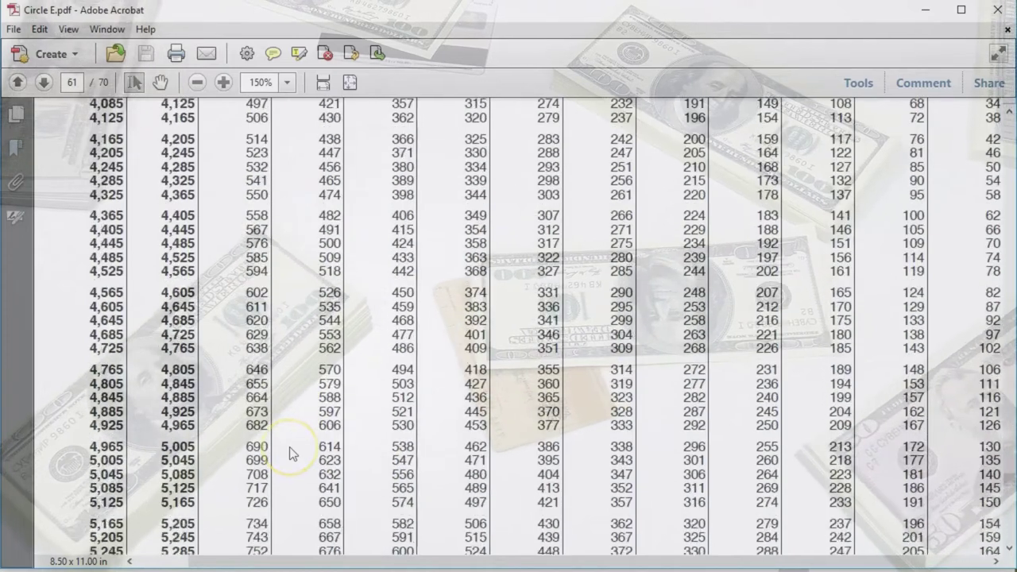
scroll(288, 451, down, 3)
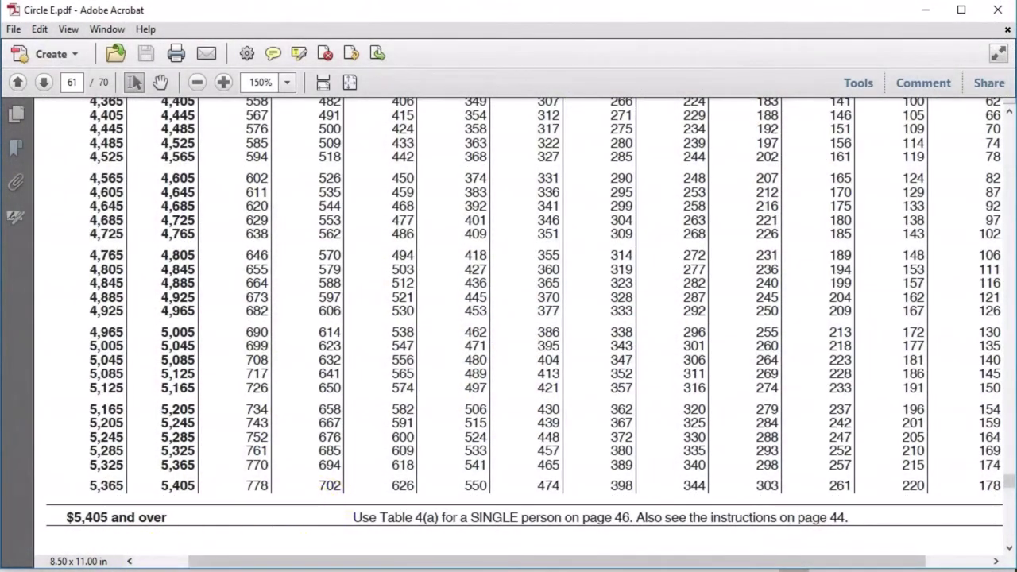
Return to Payroll Project.xlsx in Excel and enter 702 as the third employee's FIT withholding in P7
key(alt+Tab)
click(530, 554)
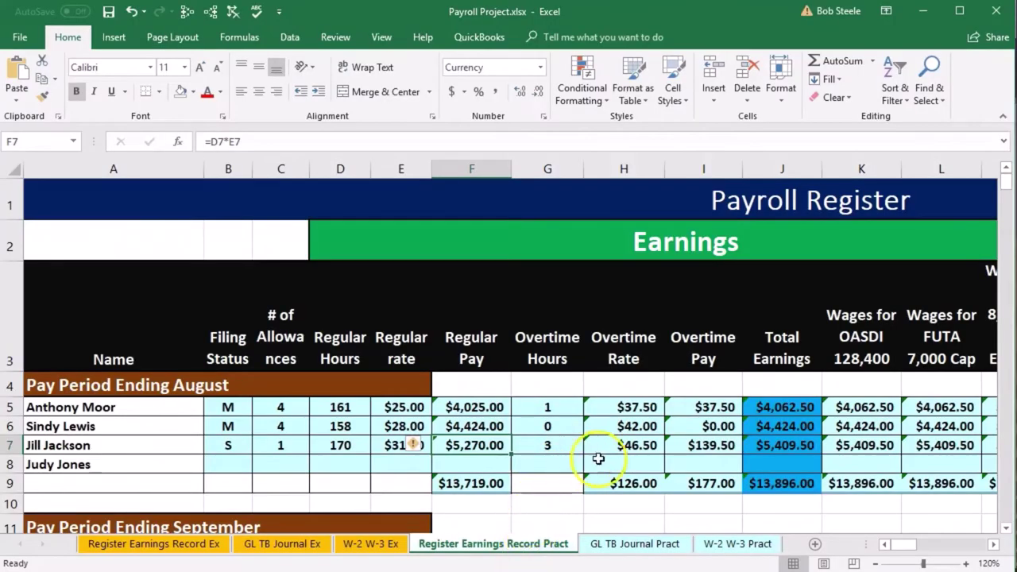
click(717, 448)
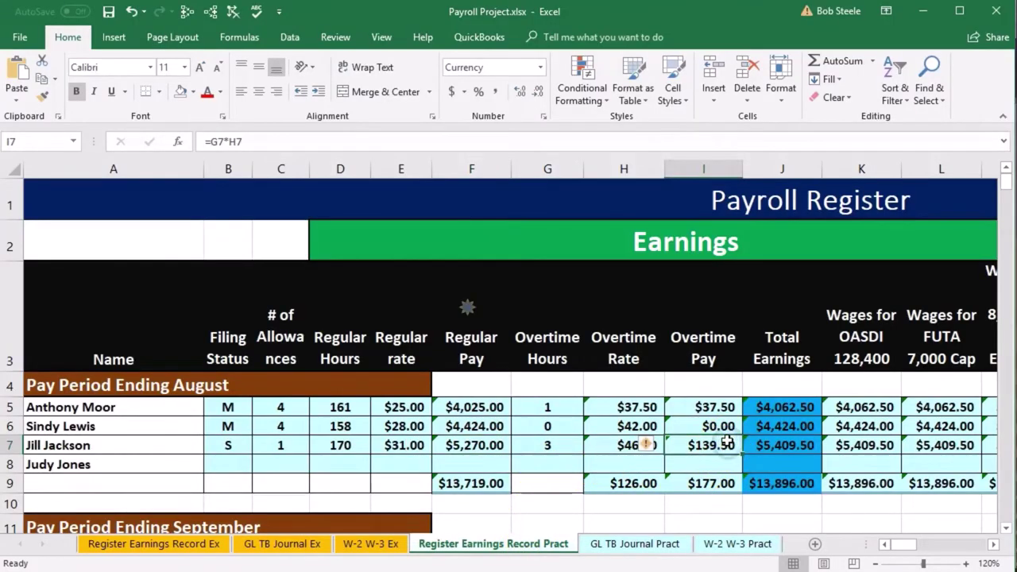
key(Right)
key(Right)
key(Right)
key(Right)
key(Right)
key(Right)
key(Right)
key(Right)
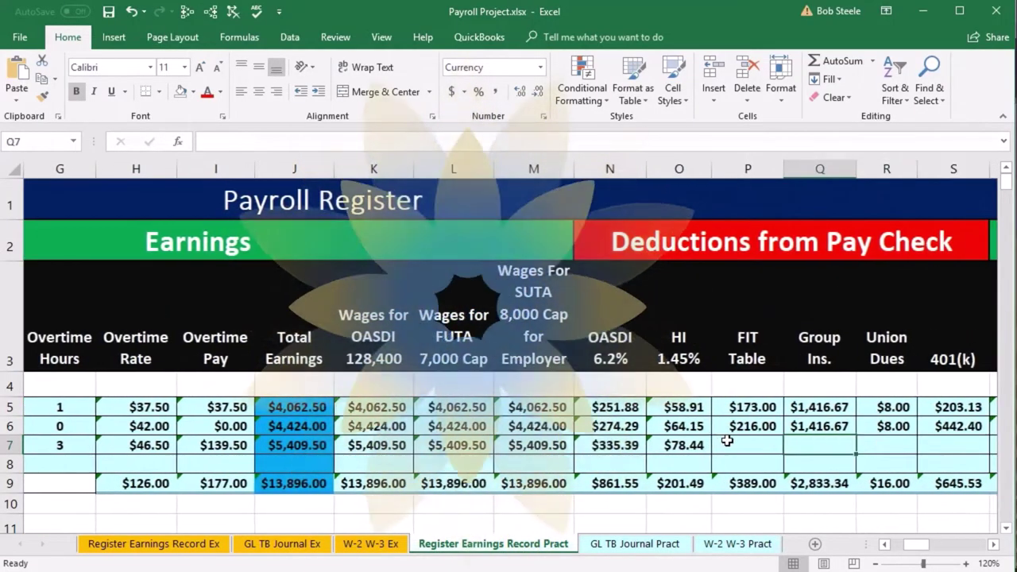
click(727, 440)
text(702)
key(Return)
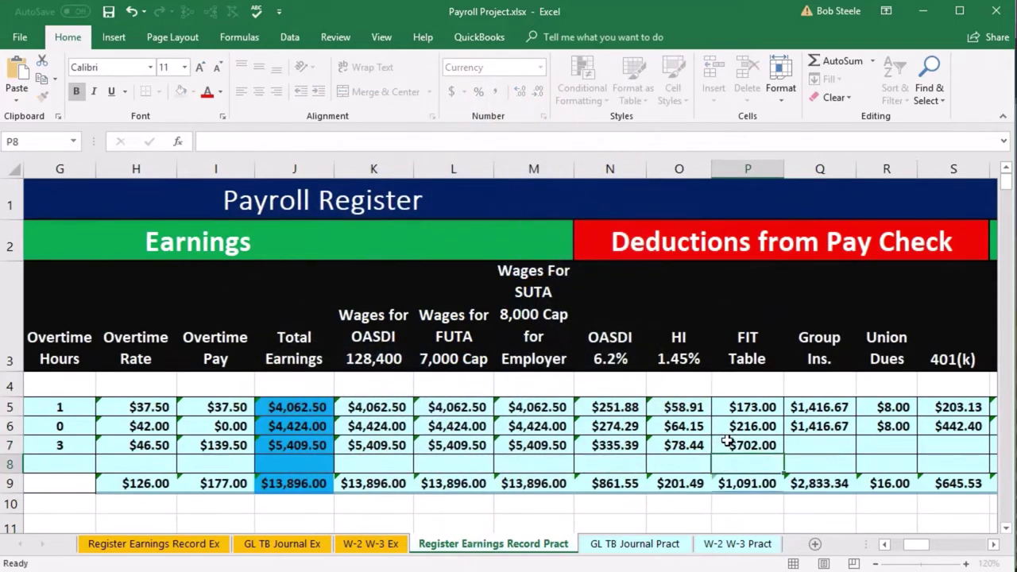
Enter 1166.67 as the third employee's group insurance deduction in Q7
scroll(901, 448, left, 2)
click(901, 447)
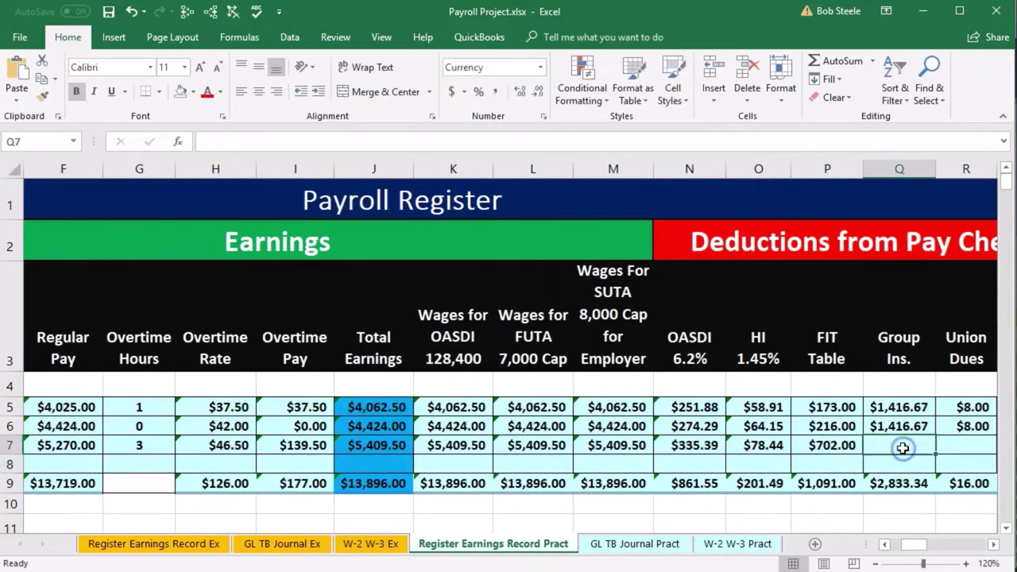
key(Right)
key(Right)
key(Right)
key(Right)
key(Left)
key(Left)
key(Left)
key(Left)
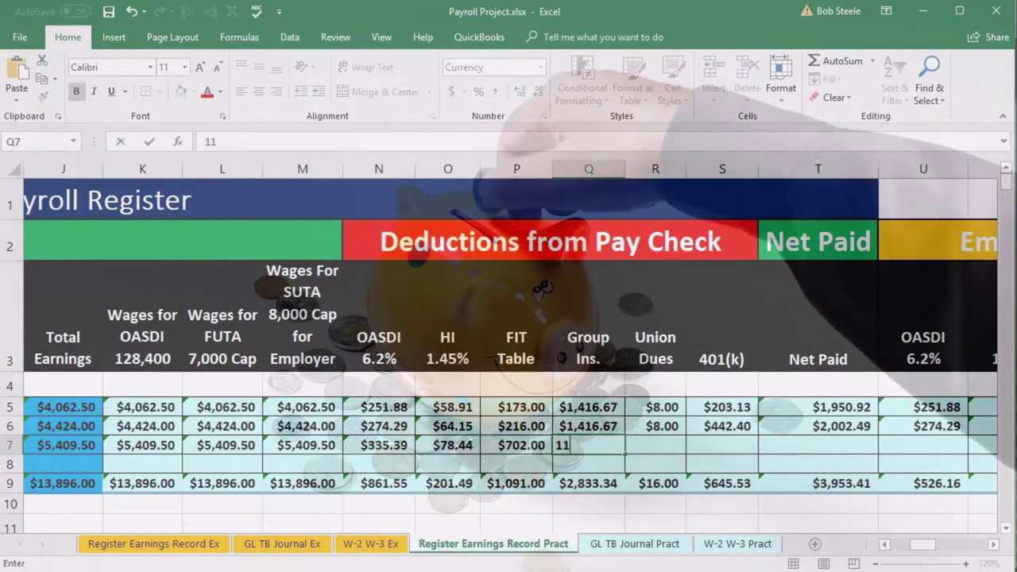
text(1166.67)
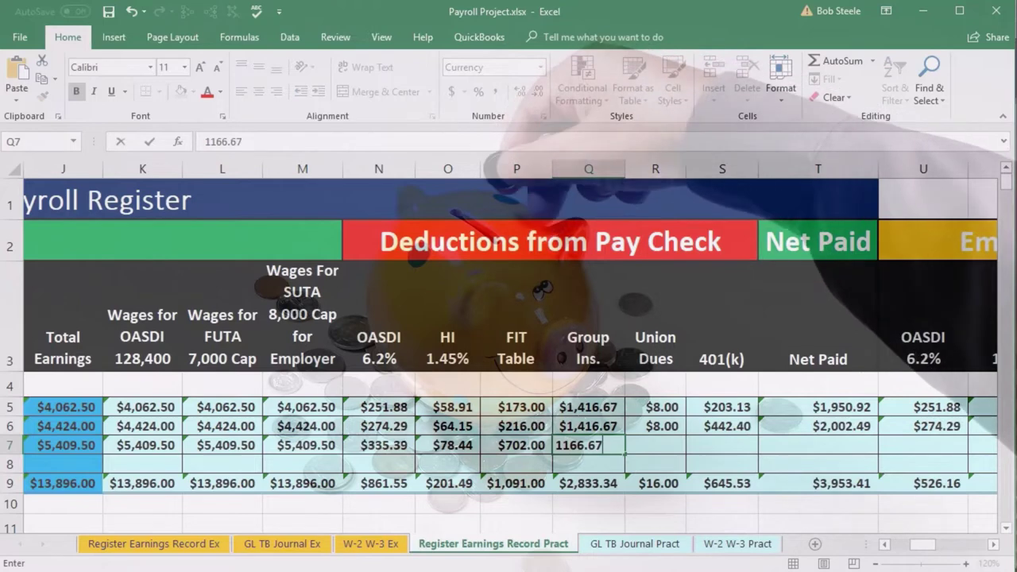
key(Tab)
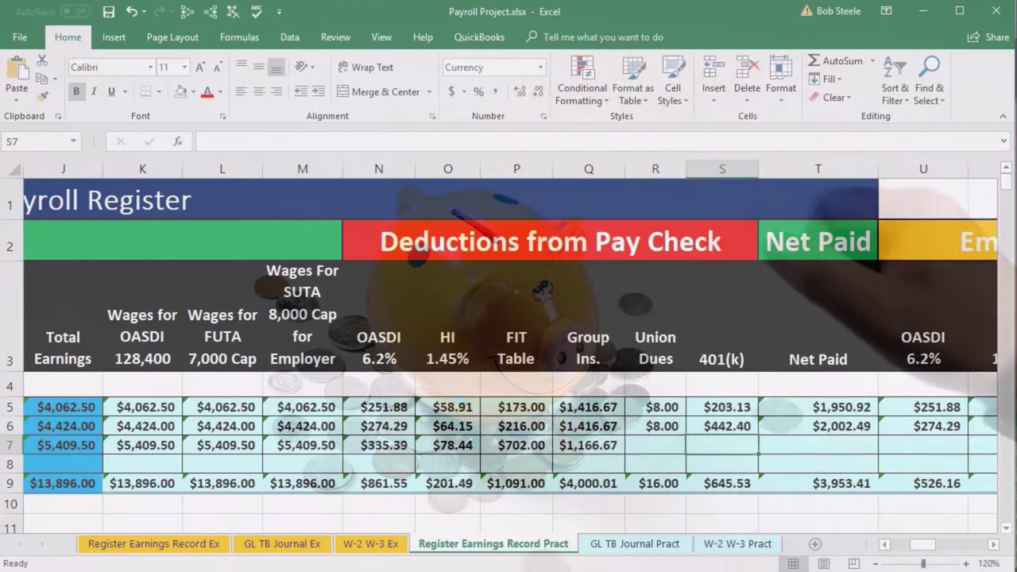
Enter 378.67 as the third employee's 401(k) deduction in S7, leaving union dues in R7 blank
text(3)
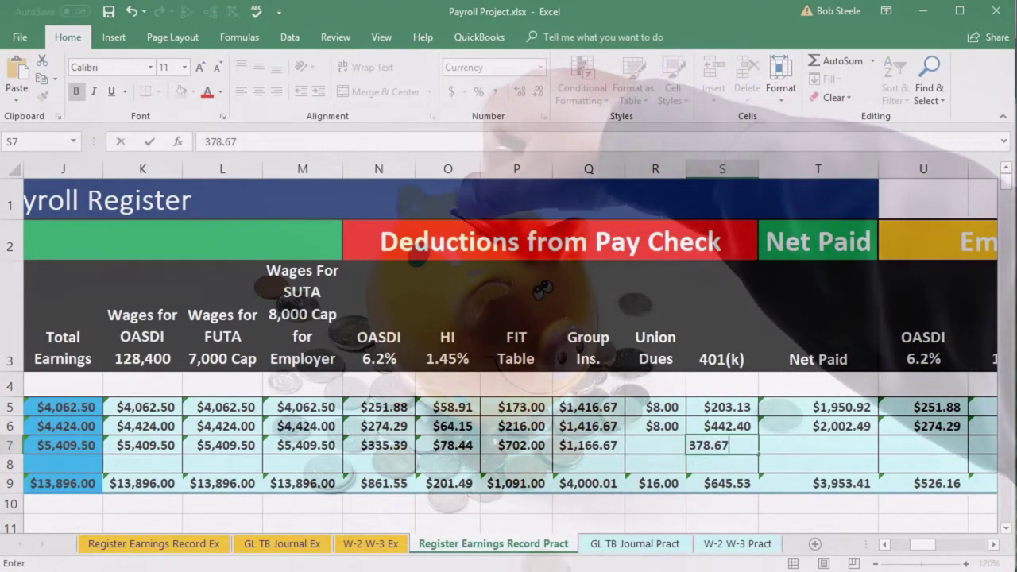
text(78.67)
key(Tab)
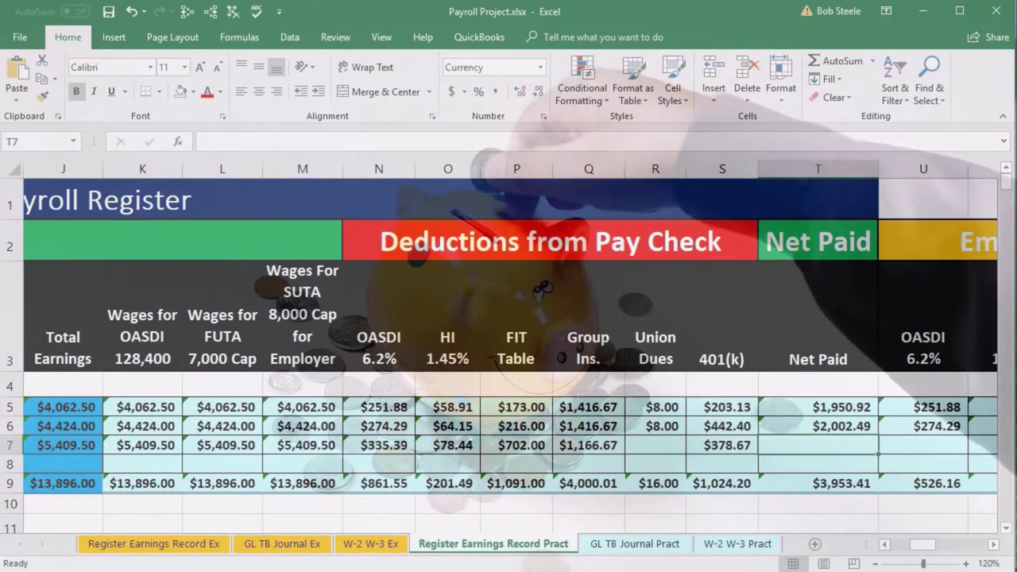
Calculate the third employee's net pay in T7 as total earnings minus all paycheck deductions with =J7-SUM(N7:S7)
click(72, 441)
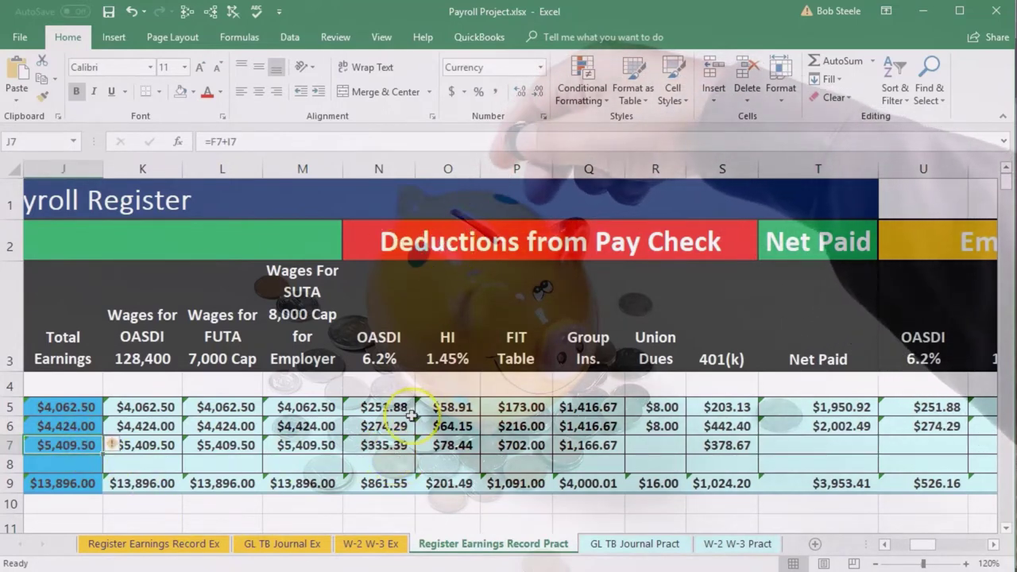
drag(384, 448, 706, 441)
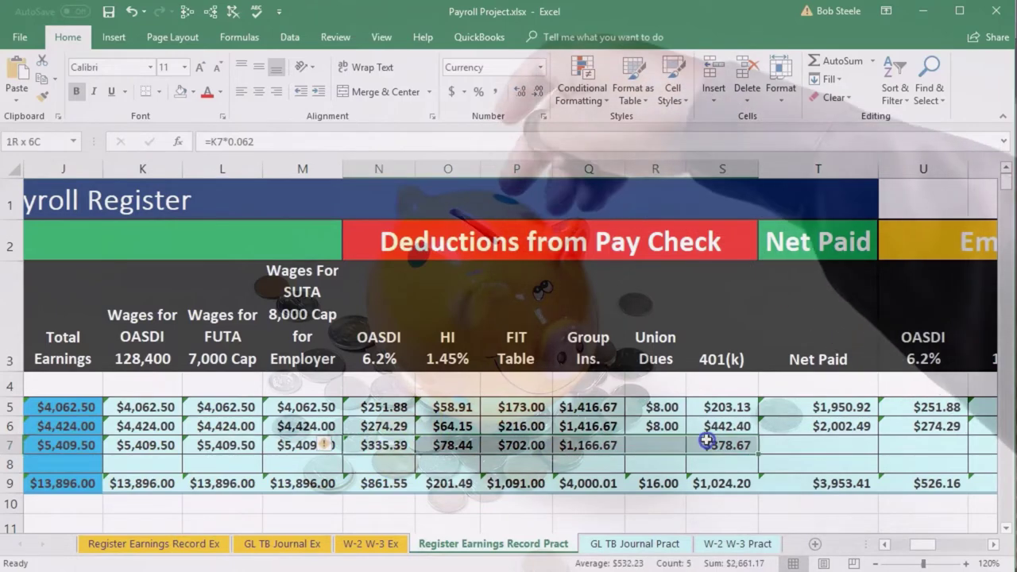
click(805, 442)
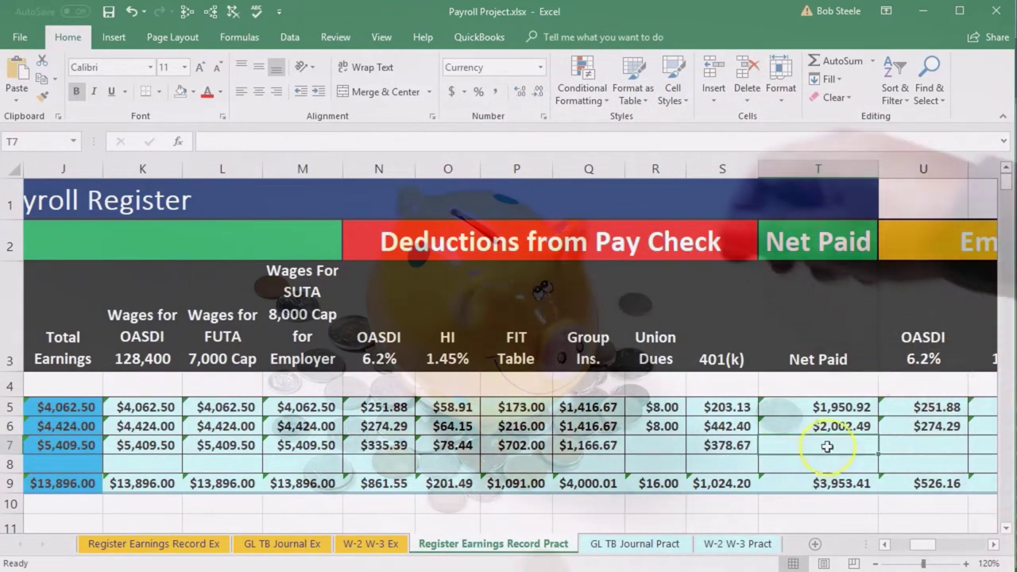
click(842, 426)
click(838, 451)
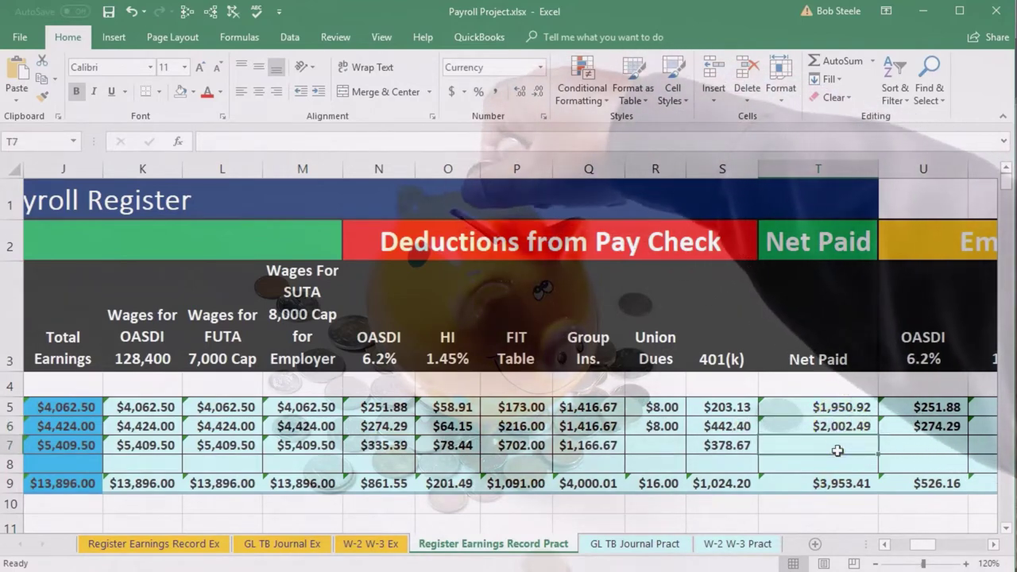
text(=)
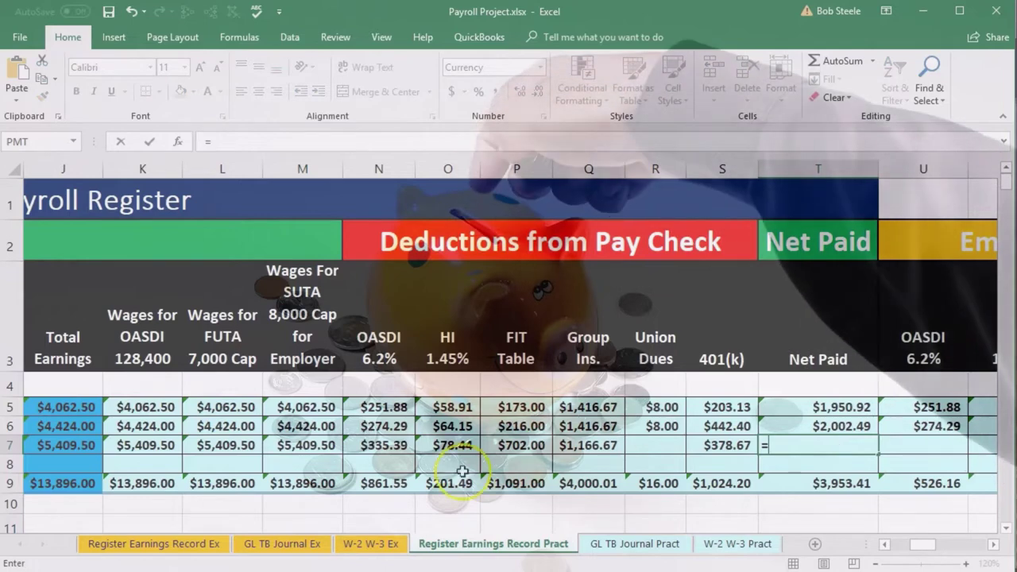
click(68, 445)
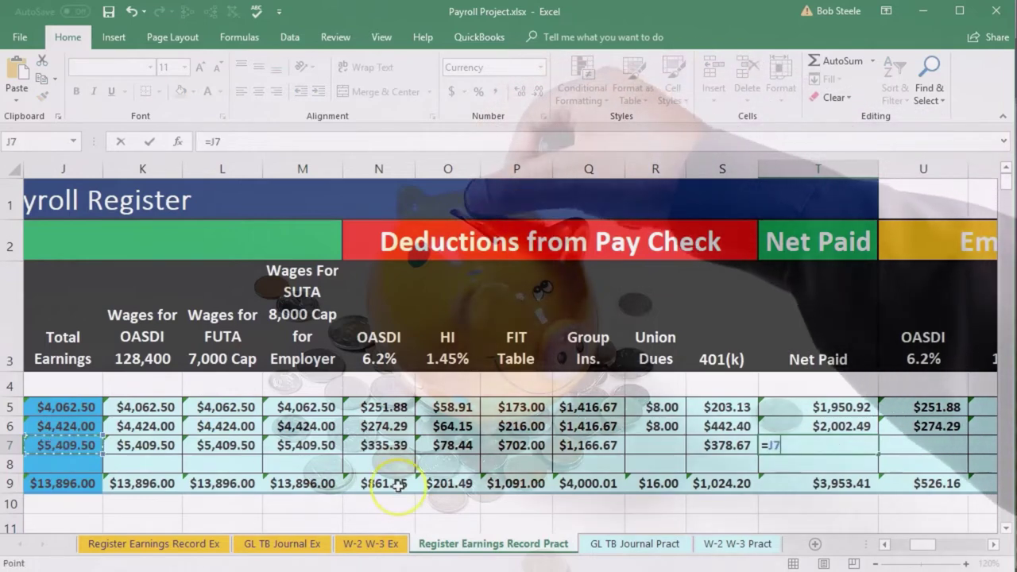
text(-sum)
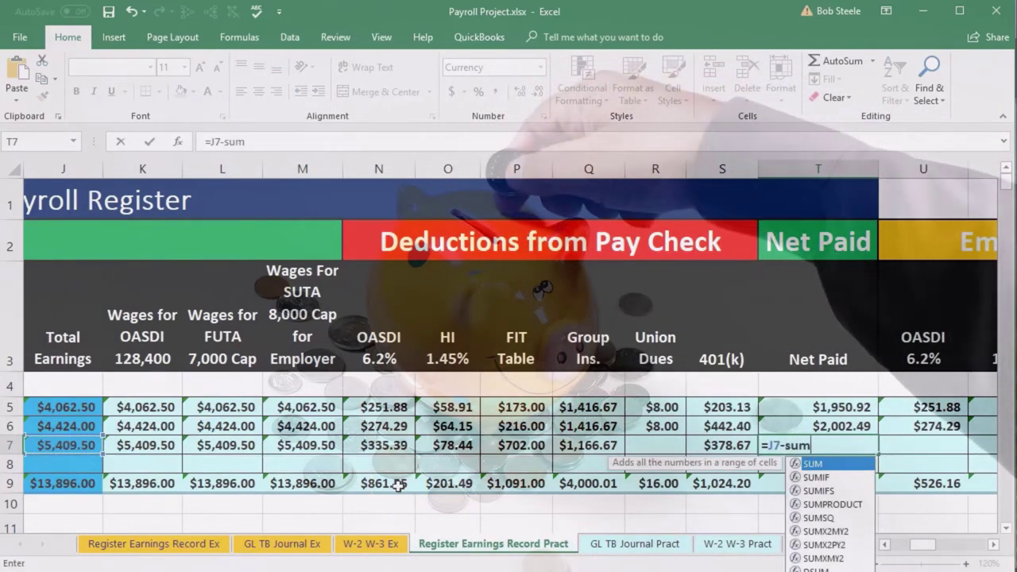
double_click(798, 464)
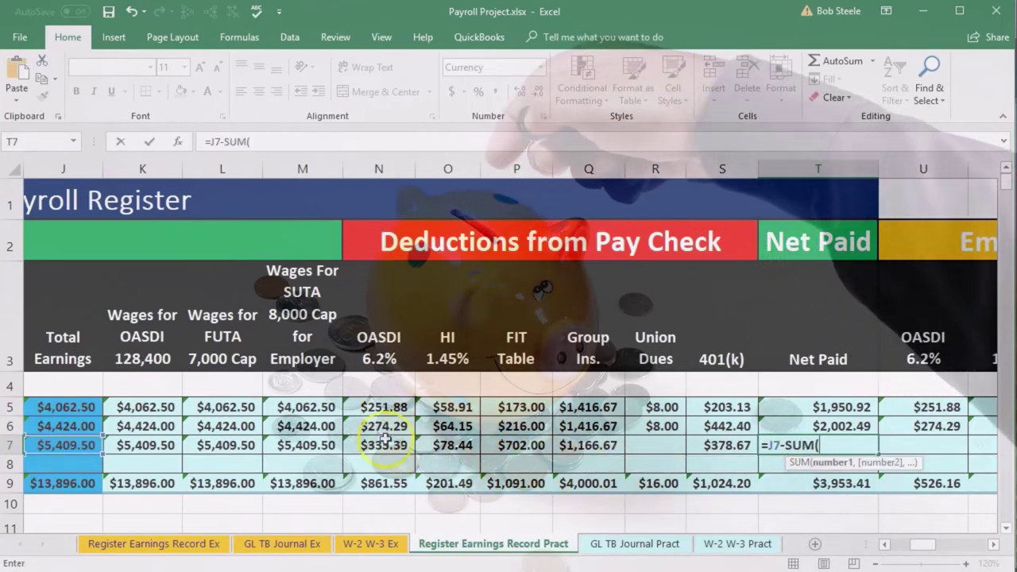
drag(387, 447, 700, 448)
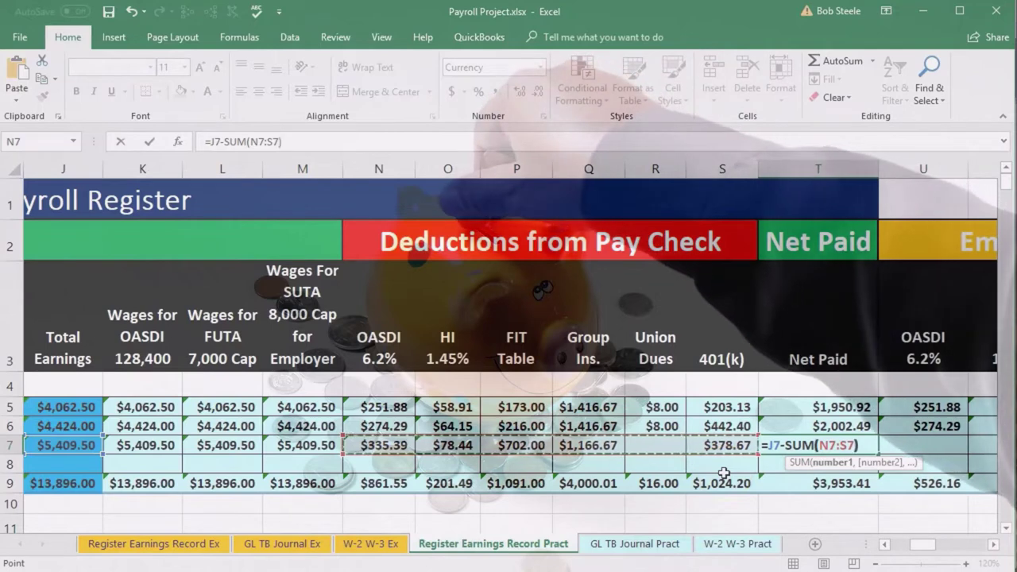
text())
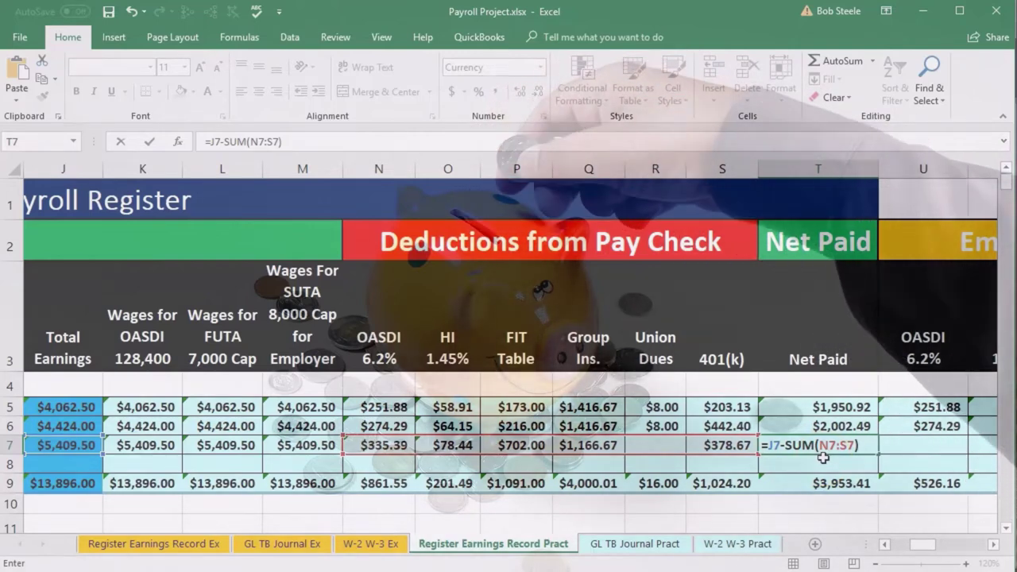
key(Return)
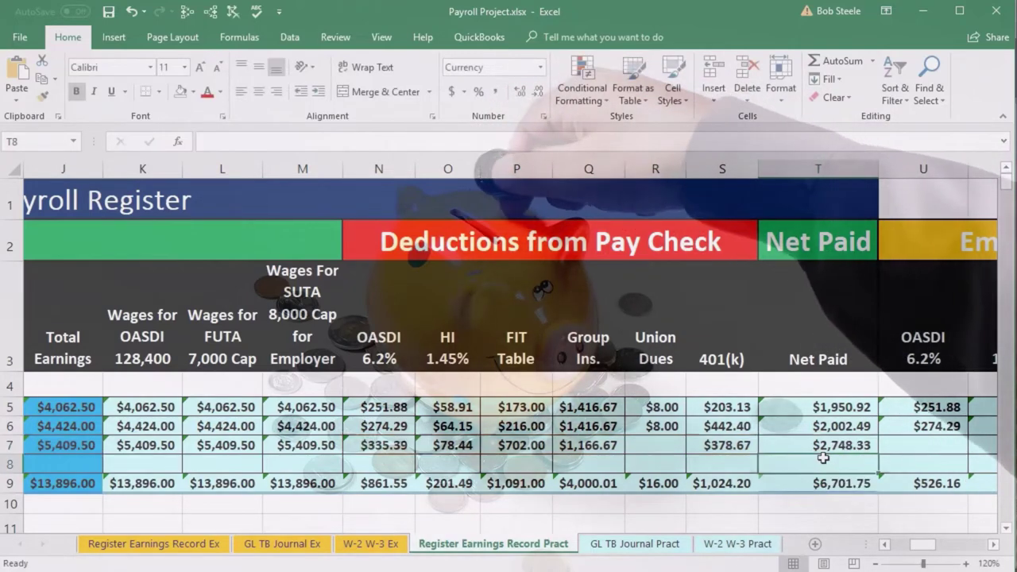
Calculate the third employee's employer OASDI tax in U7 with =K7*.062 and employer HI tax in V7 with =J7*.0145
click(900, 446)
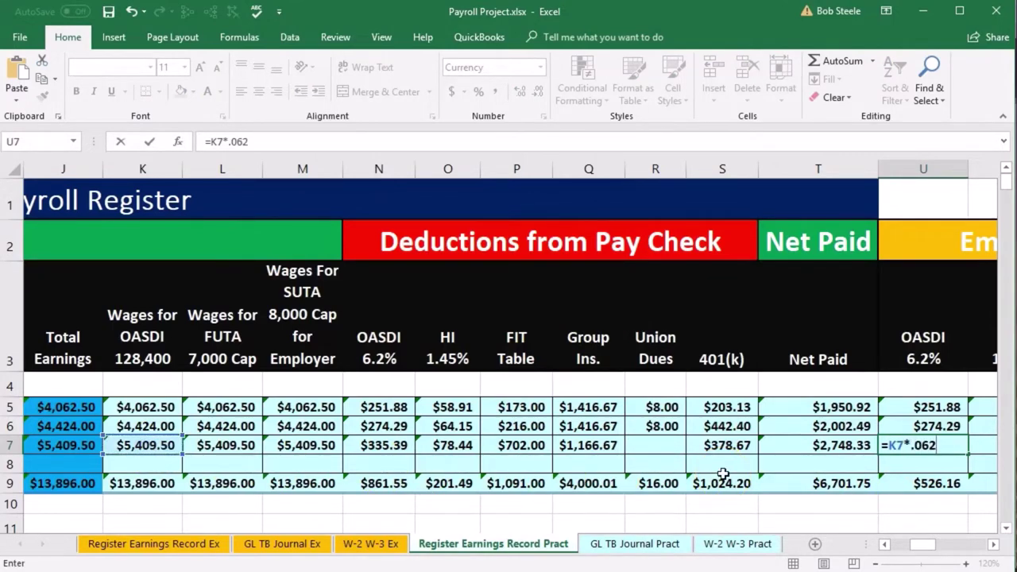
key(Tab)
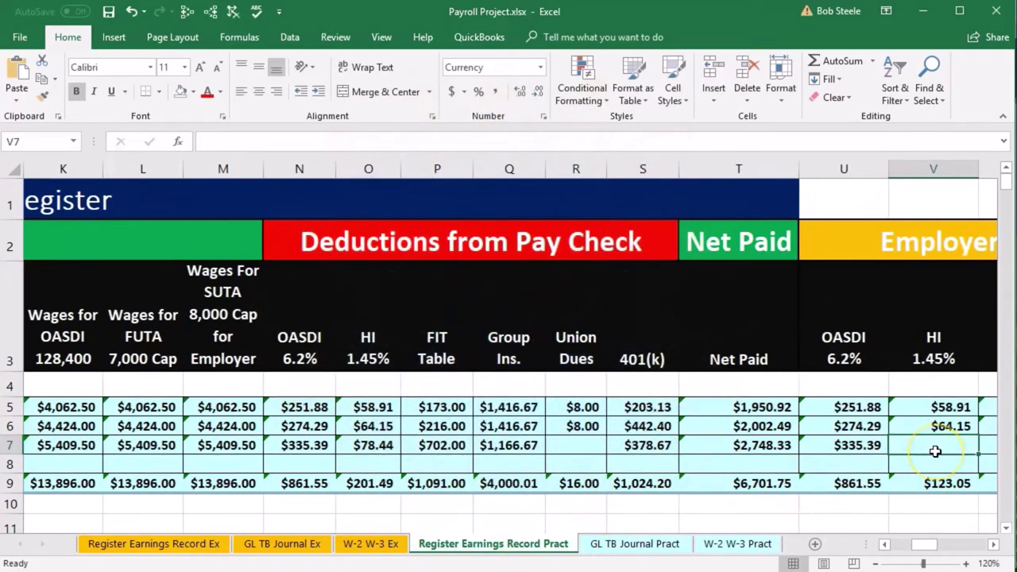
text(=)
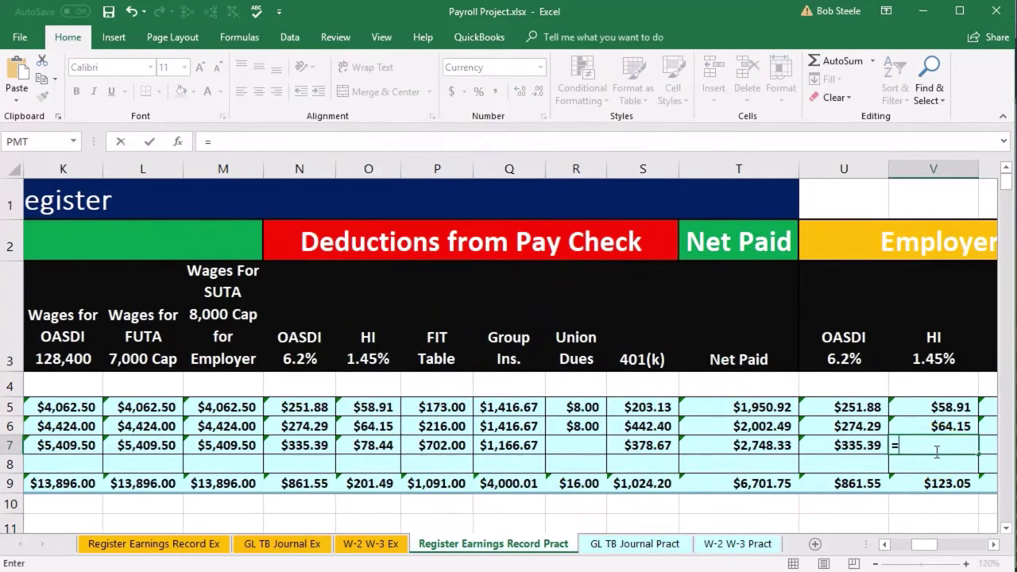
key(Left)
key(Left)
key(Left)
key(Left)
key(Left)
key(Left)
key(Left)
key(Left)
key(Left)
key(Left)
key(Left)
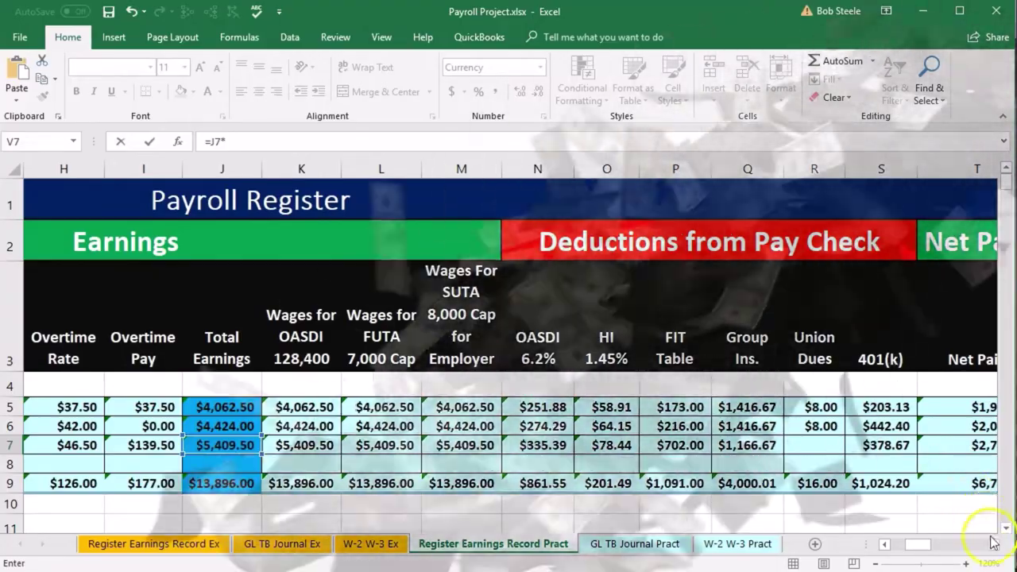
click(993, 544)
click(994, 544)
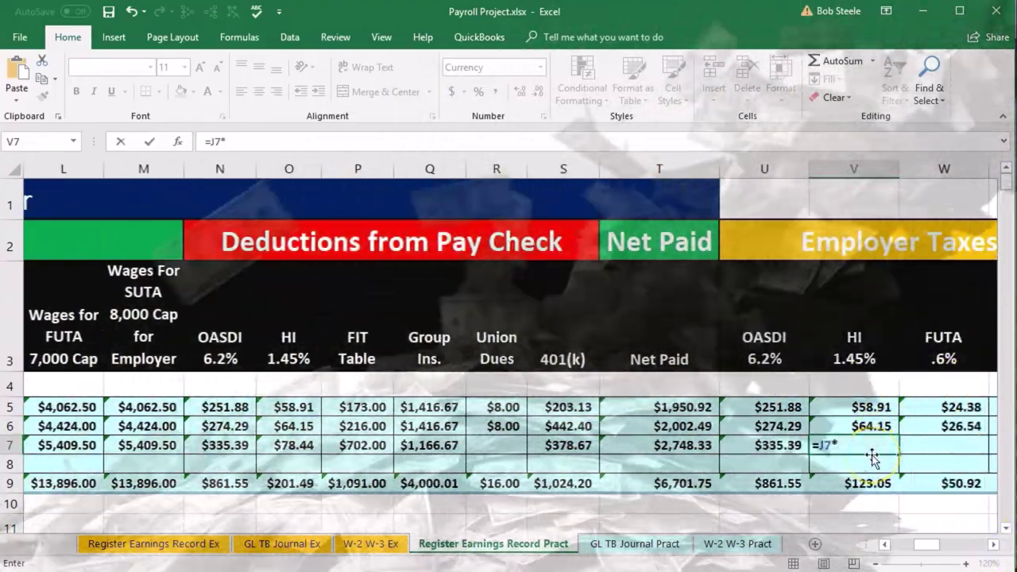
text(.01)
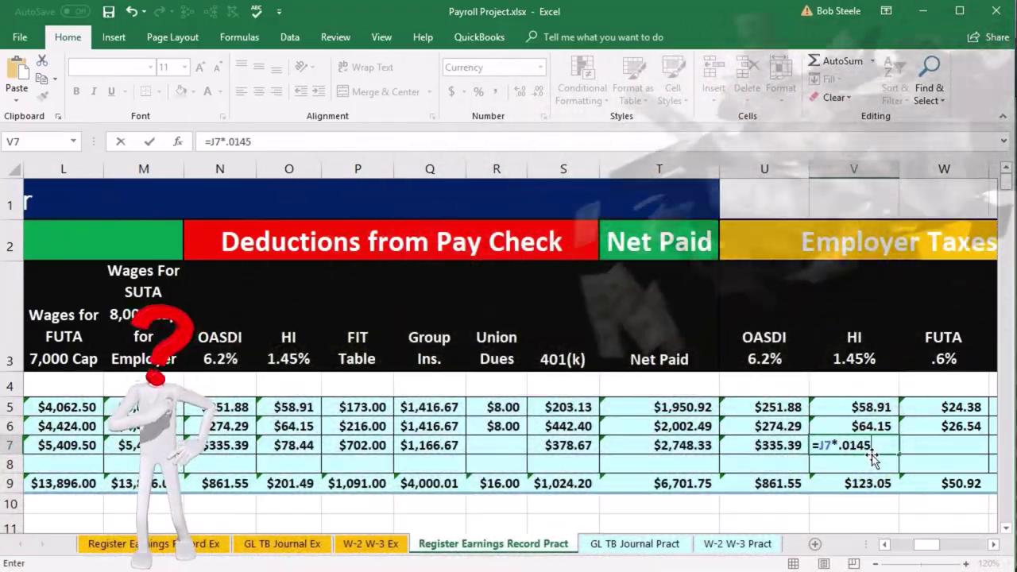
text(45)
key(Tab)
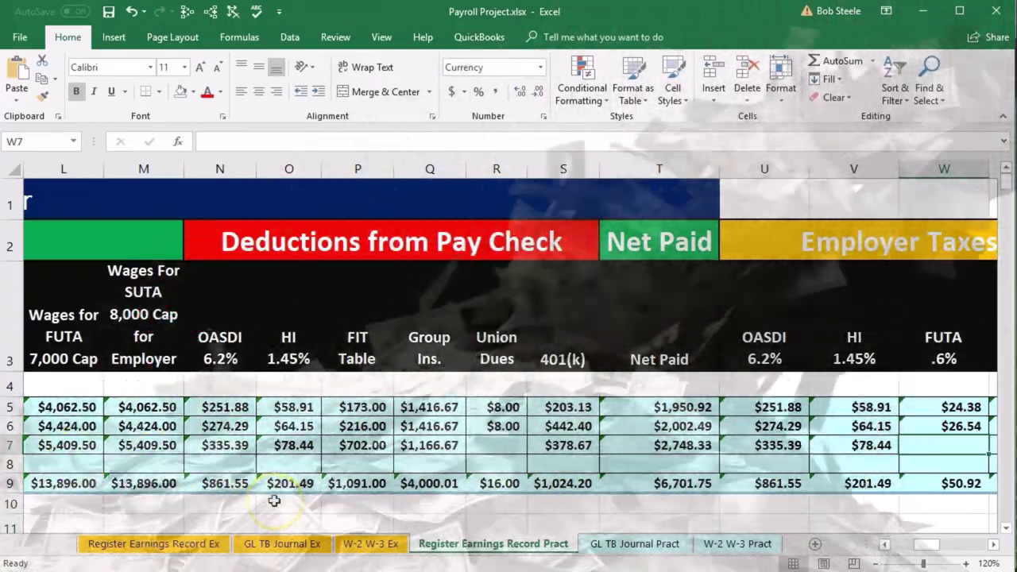
Calculate the employer FUTA tax for the third employee in W7 with =L7*.006
text(=)
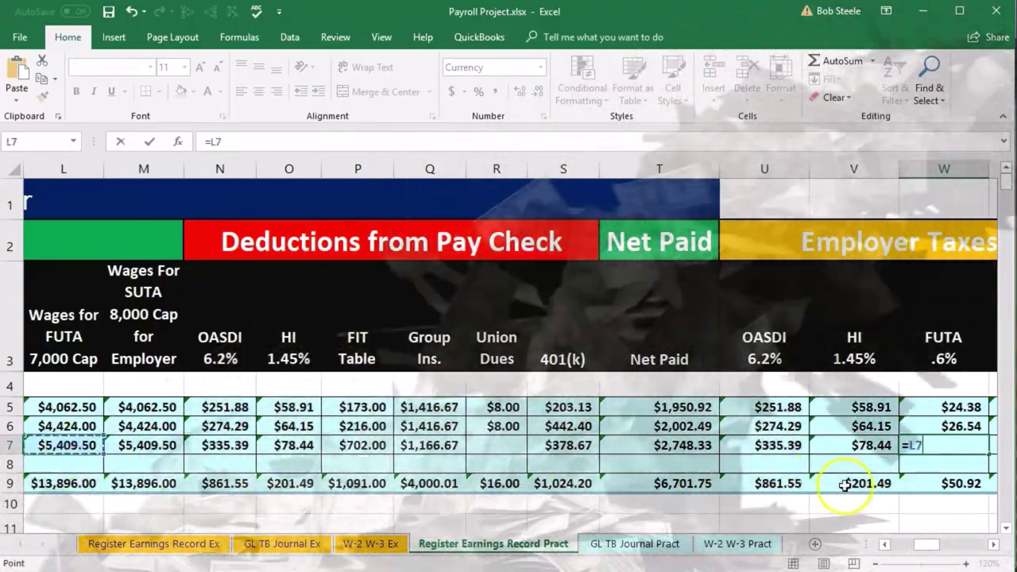
text(L7*.06)
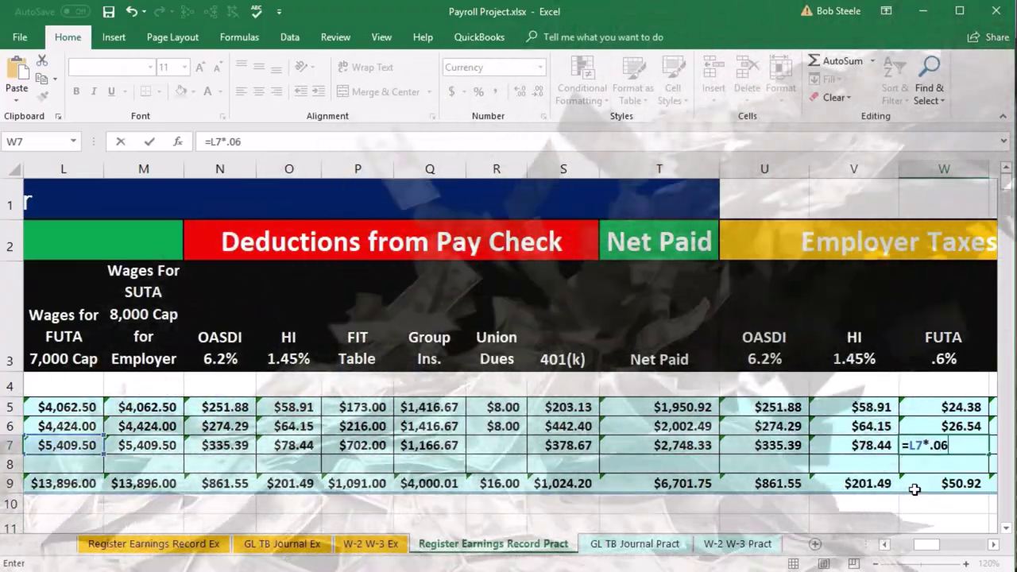
key(BackSpace)
key(BackSpace)
text(006)
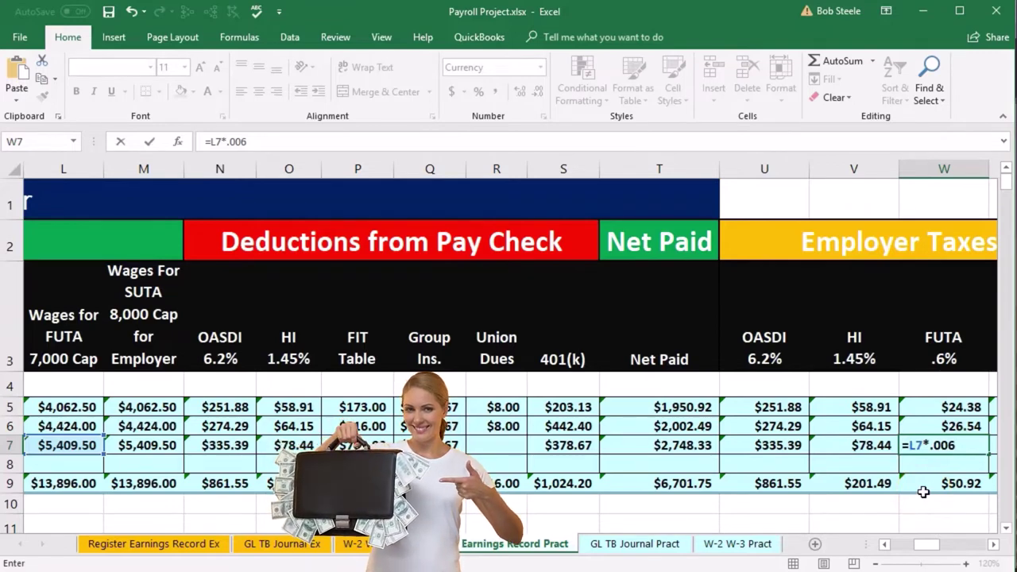
key(Tab)
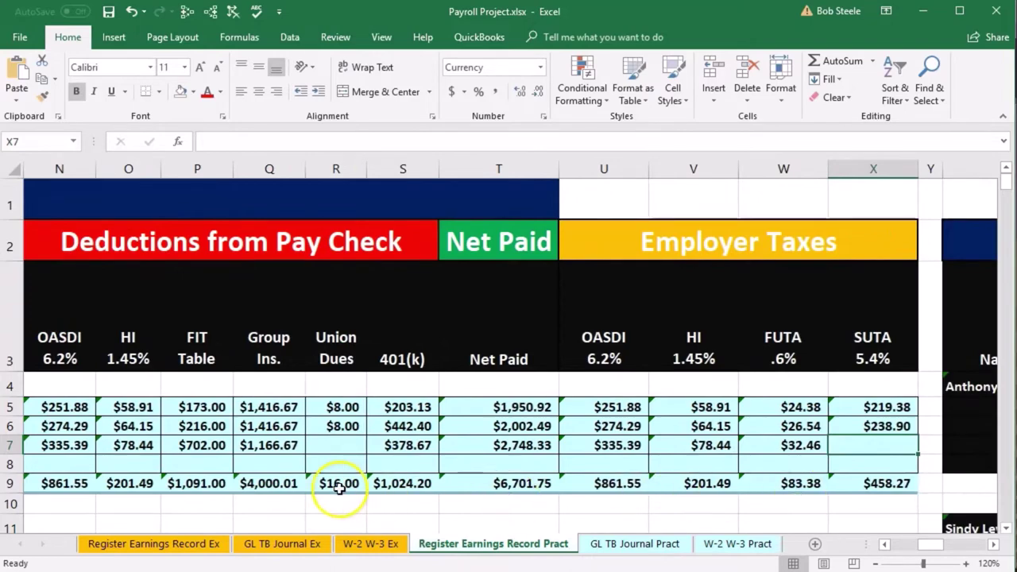
Calculate the employer SUTA tax for the third employee in X7 with =M7*.054
click(884, 544)
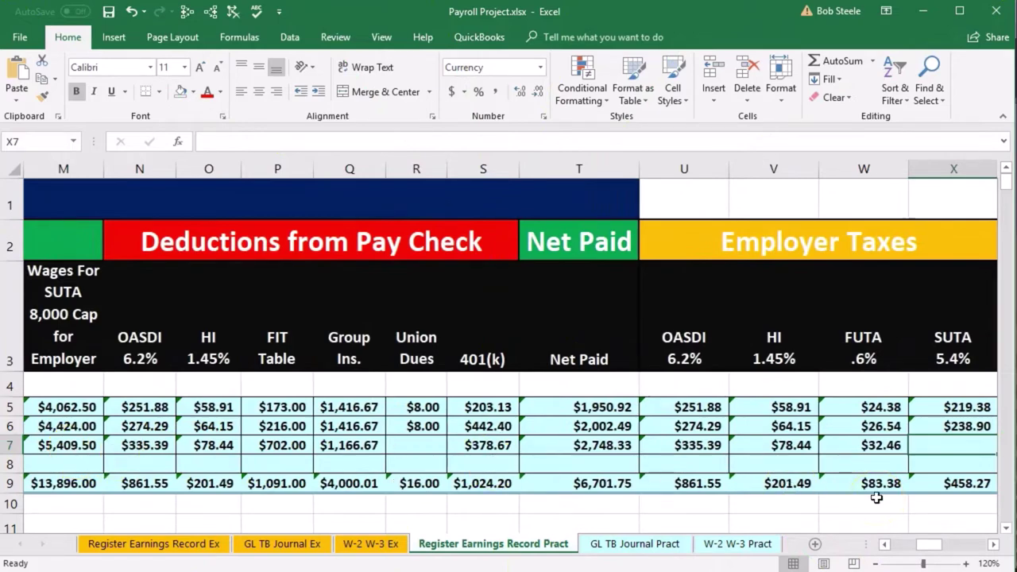
text(=)
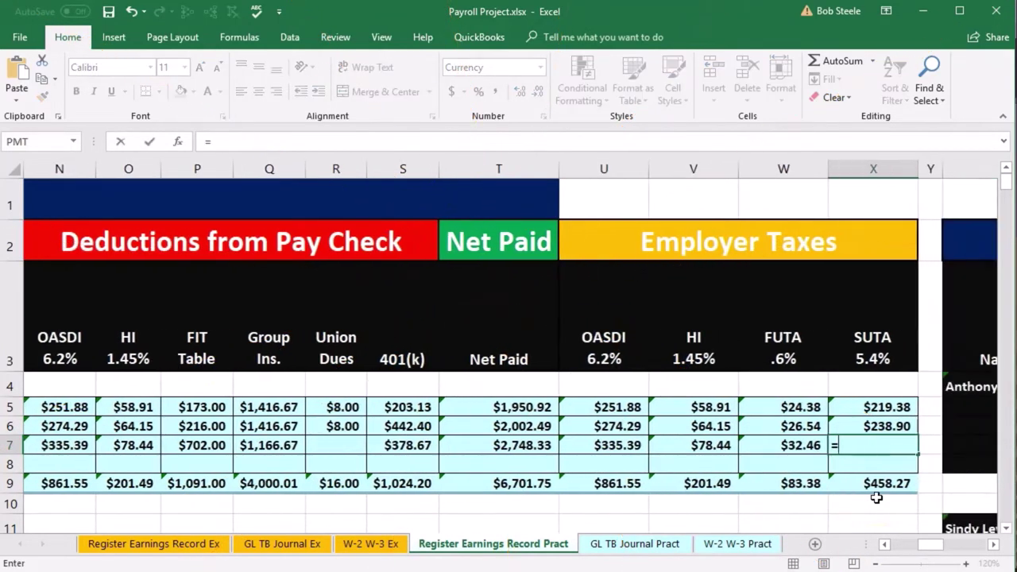
click(71, 444)
key(Left)
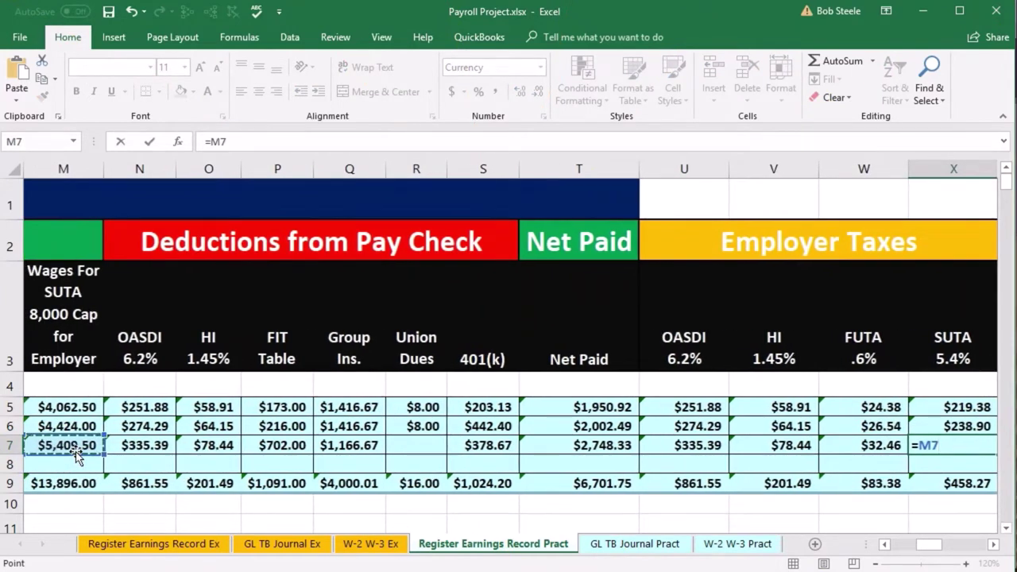
click(993, 544)
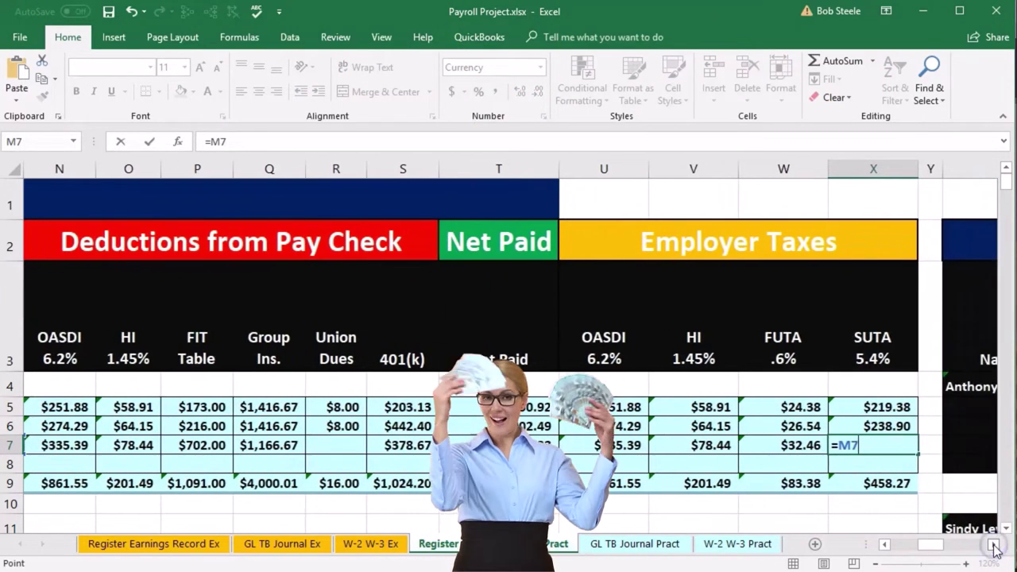
click(900, 442)
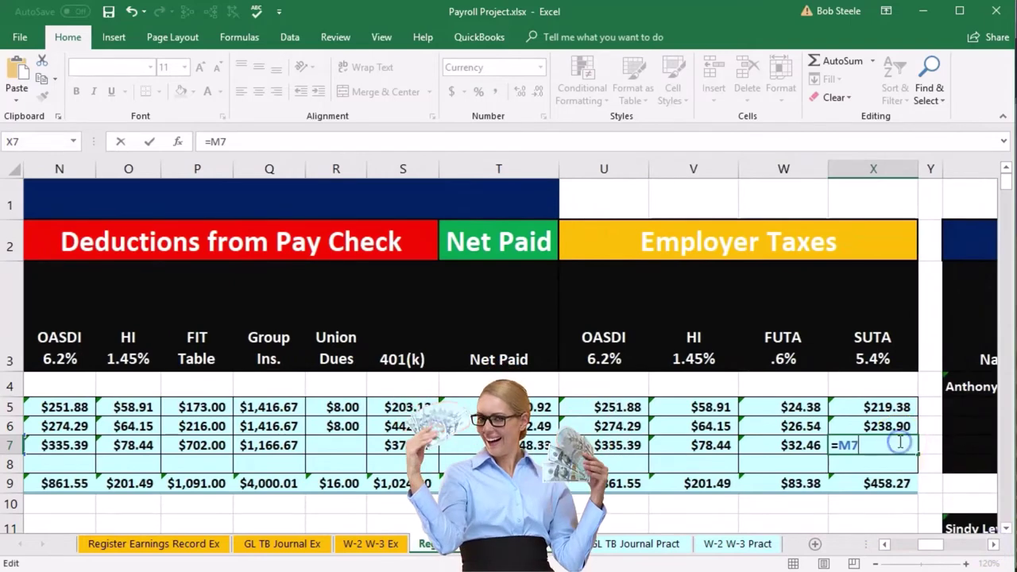
text(*.054)
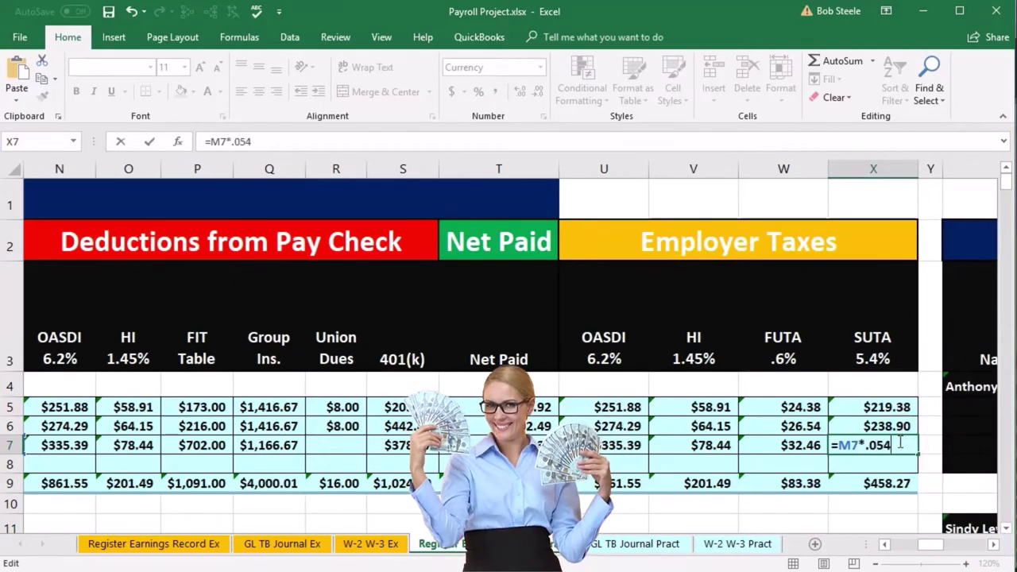
key(Return)
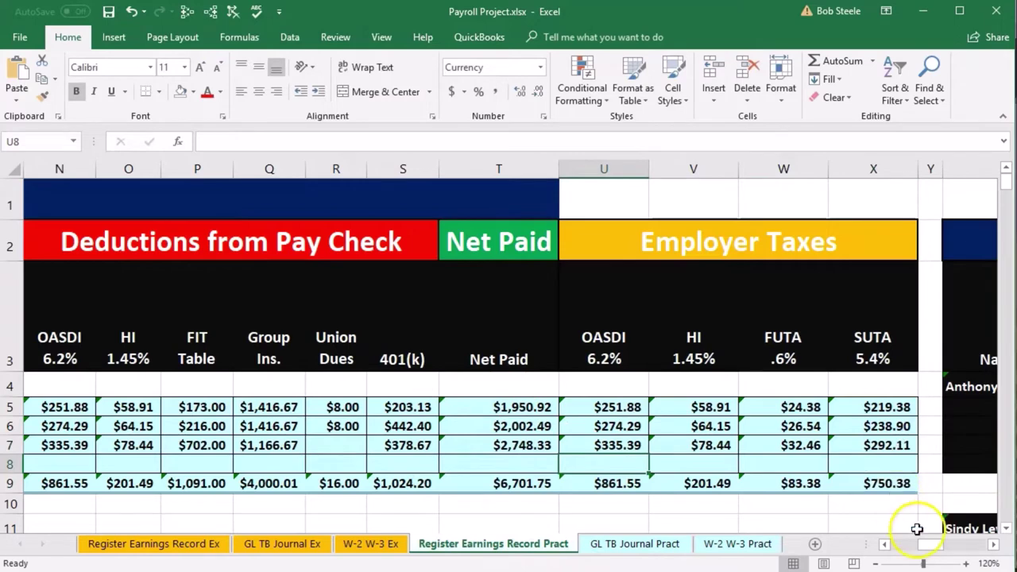
Enter the fourth employee's filing status M in B8, 3 allowances in C8 and Sal as the regular hours in D8
click(890, 445)
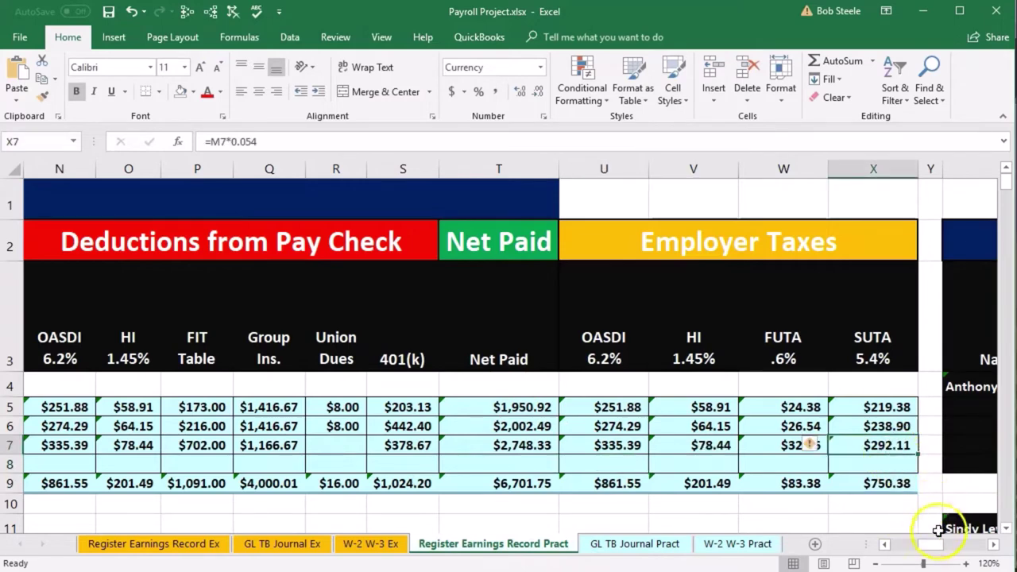
drag(936, 548, 898, 547)
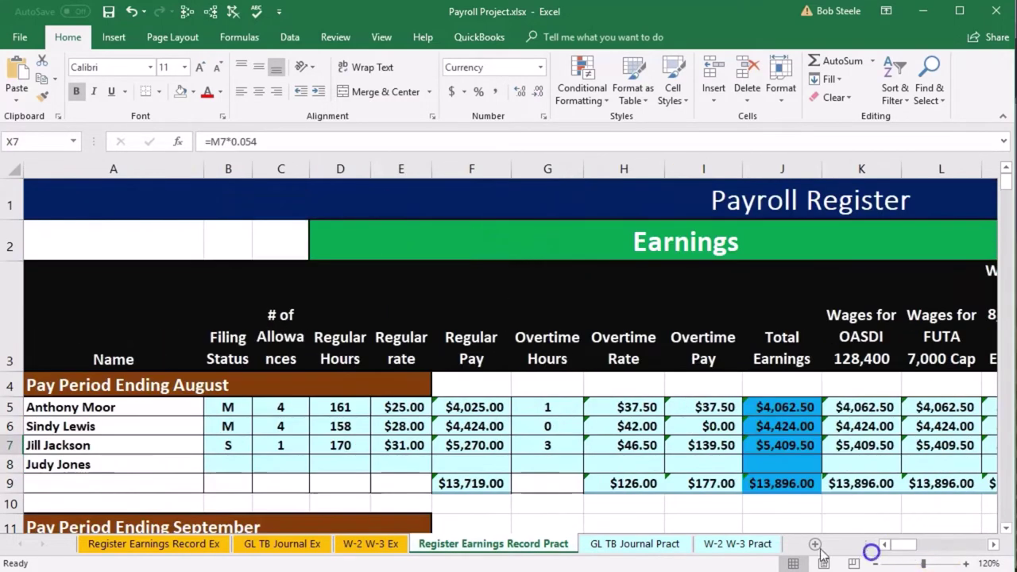
click(218, 464)
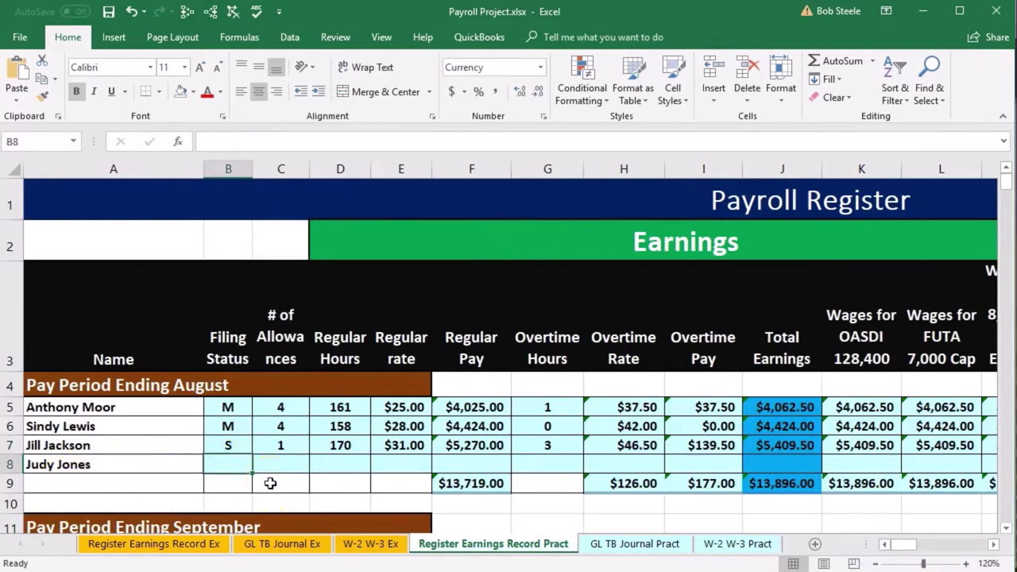
text(M)
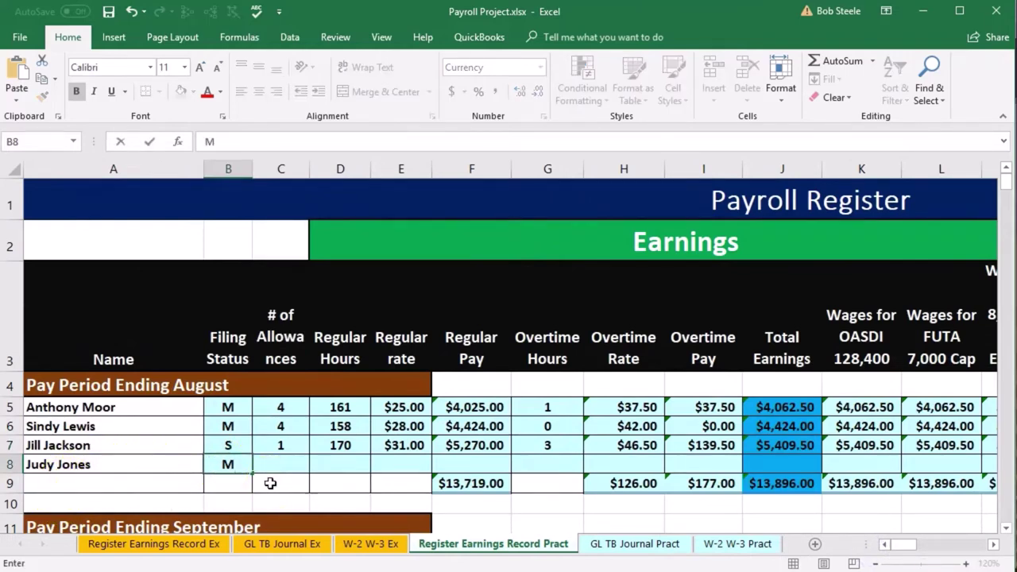
key(Tab)
text(3)
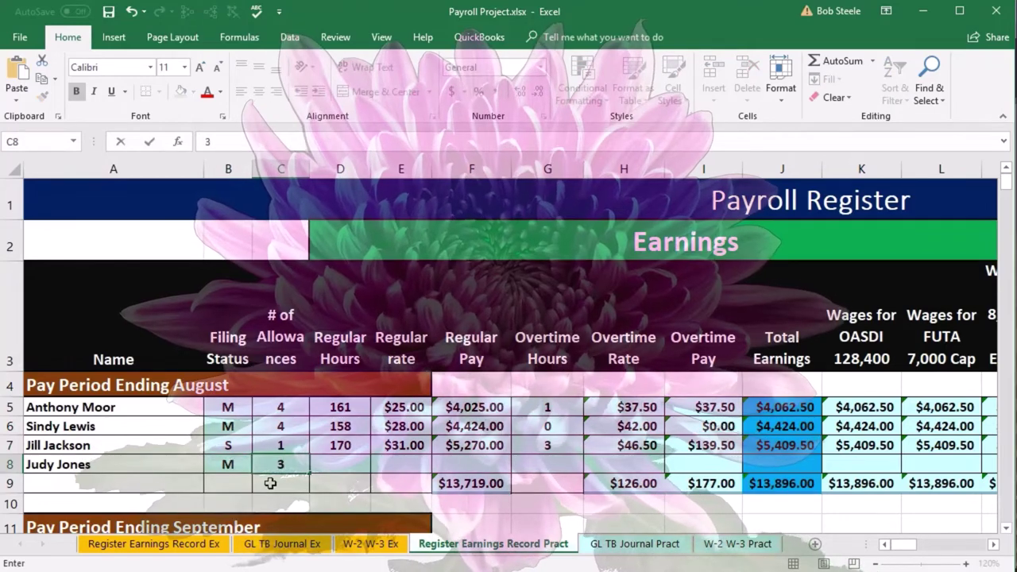
key(Tab)
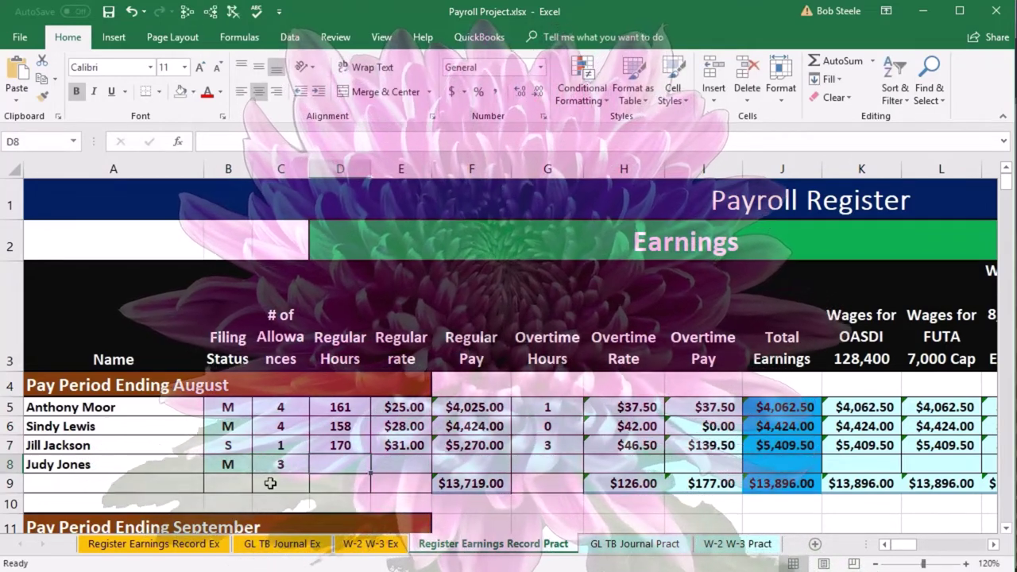
text(Sal)
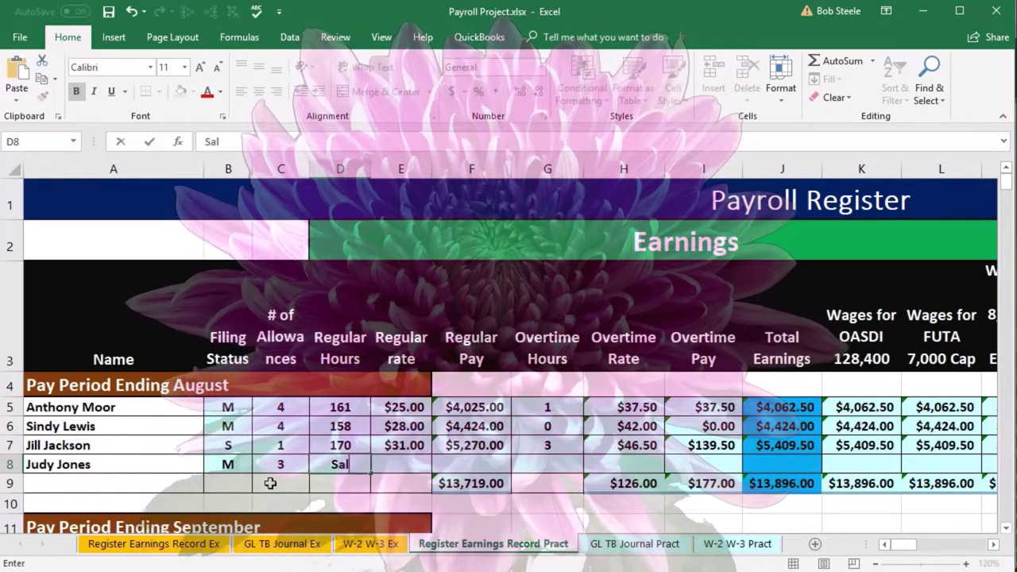
key(Tab)
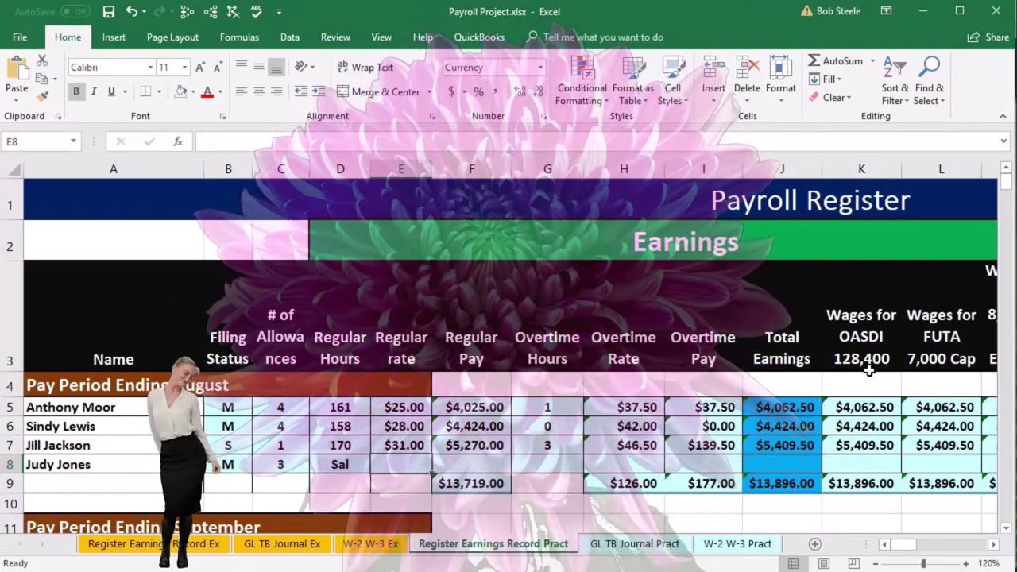
text(35000)
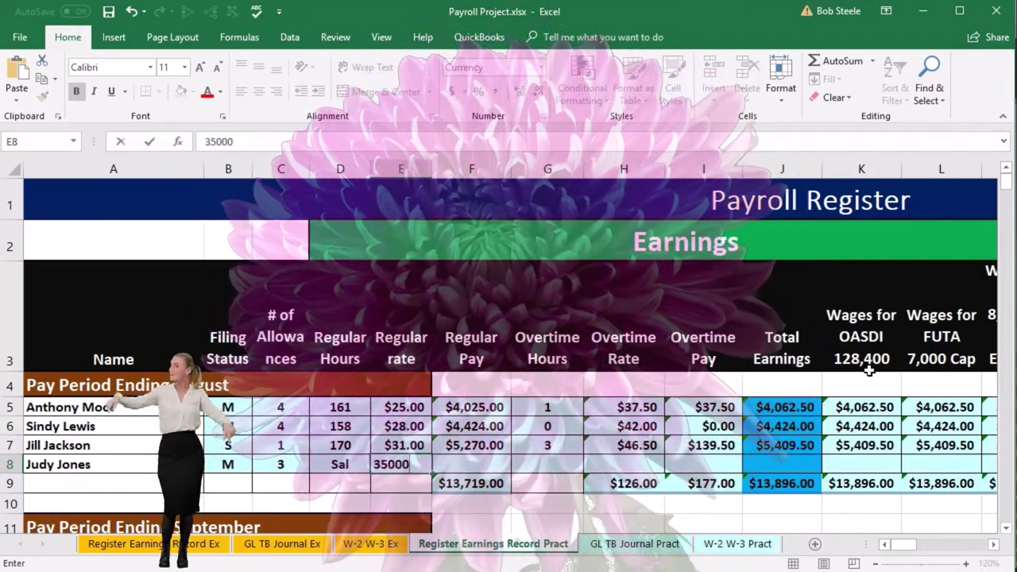
key(Tab)
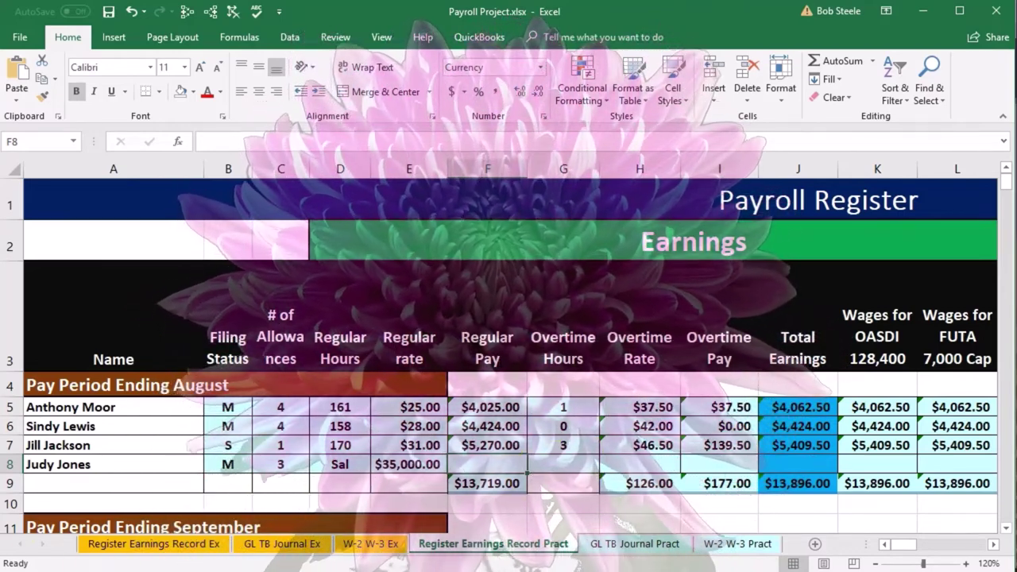
click(393, 464)
key(ctrl+z)
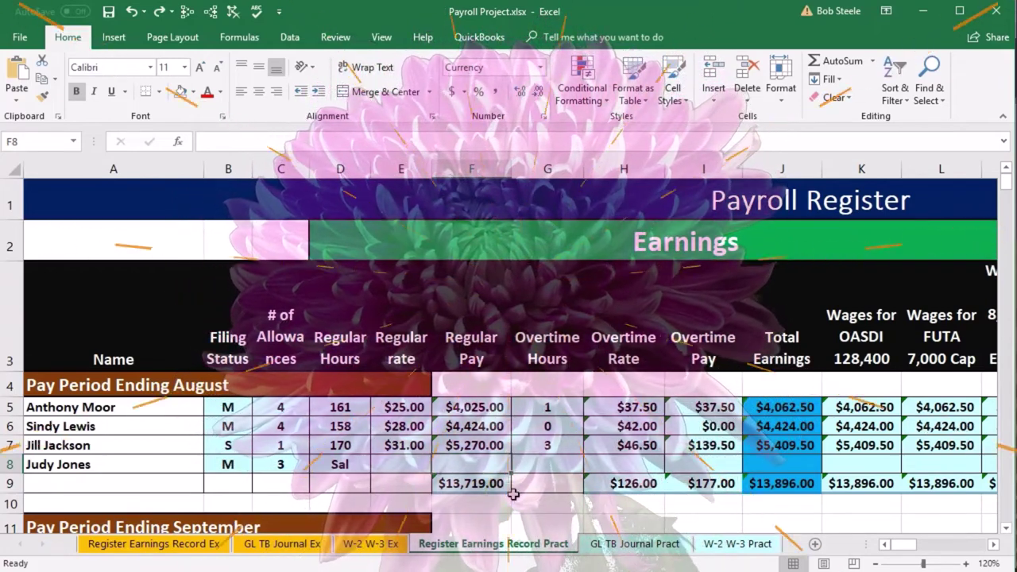
Enter 35,000 as the fourth employee's regular pay in F8 and set the total earnings in J8 to =F8
text(35,)
text(000)
key(Tab)
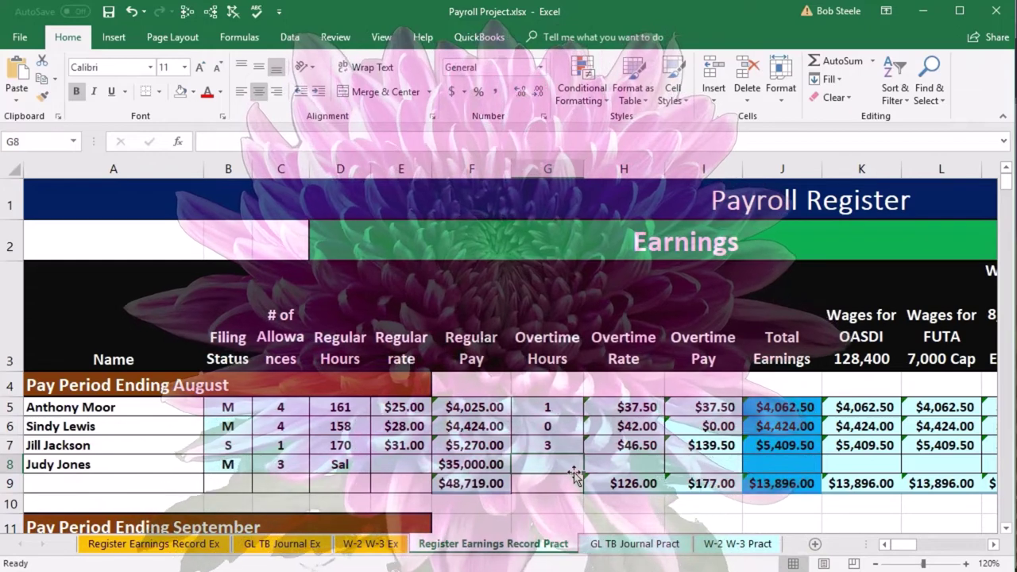
click(737, 462)
click(750, 460)
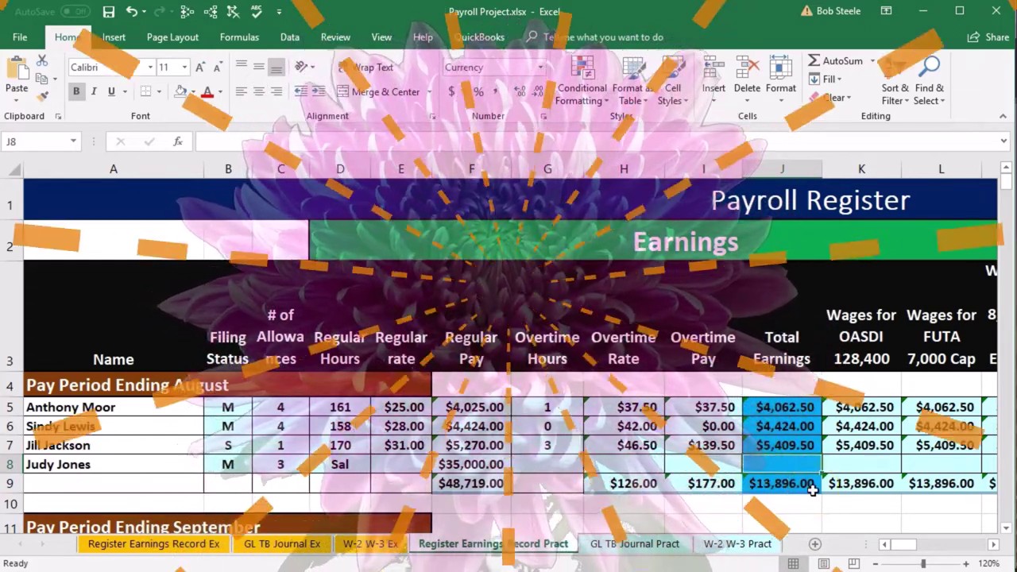
text(=)
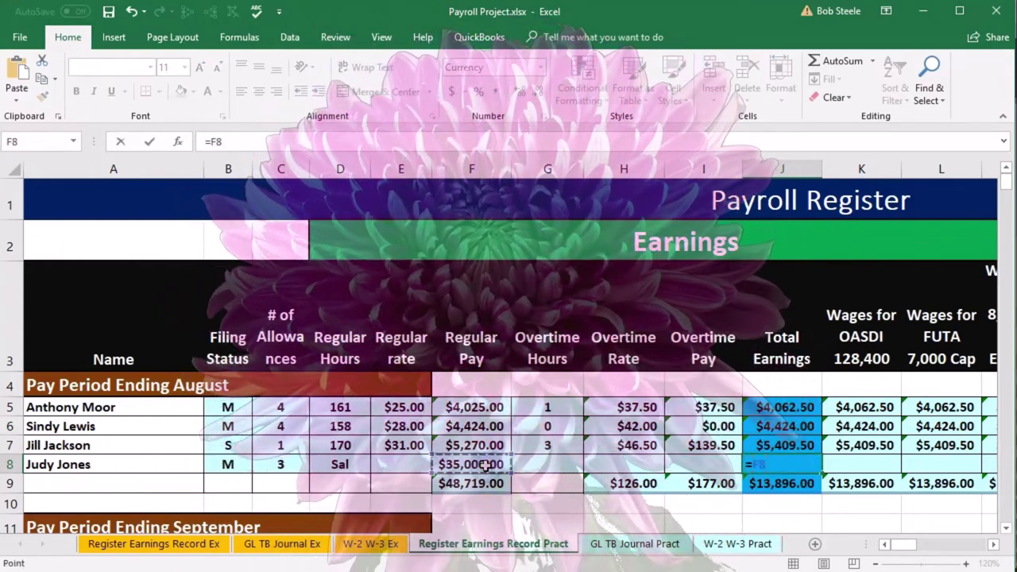
key(Tab)
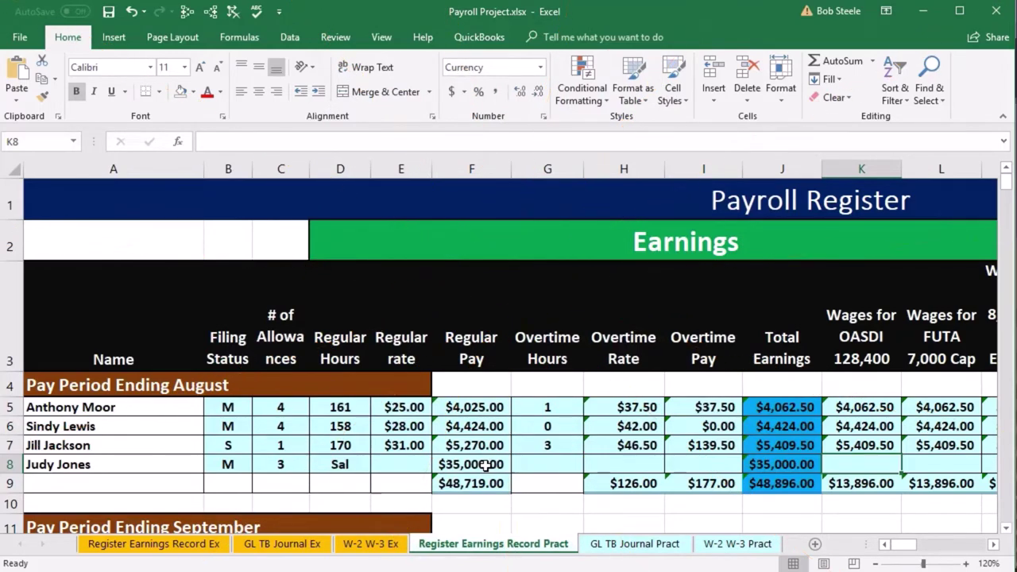
Examine the fourth employee's remaining columns, from the capped wages through the paycheck deductions to net paid
key(Right)
key(Right)
key(Right)
key(Right)
key(Right)
key(Right)
key(Right)
key(Right)
key(Right)
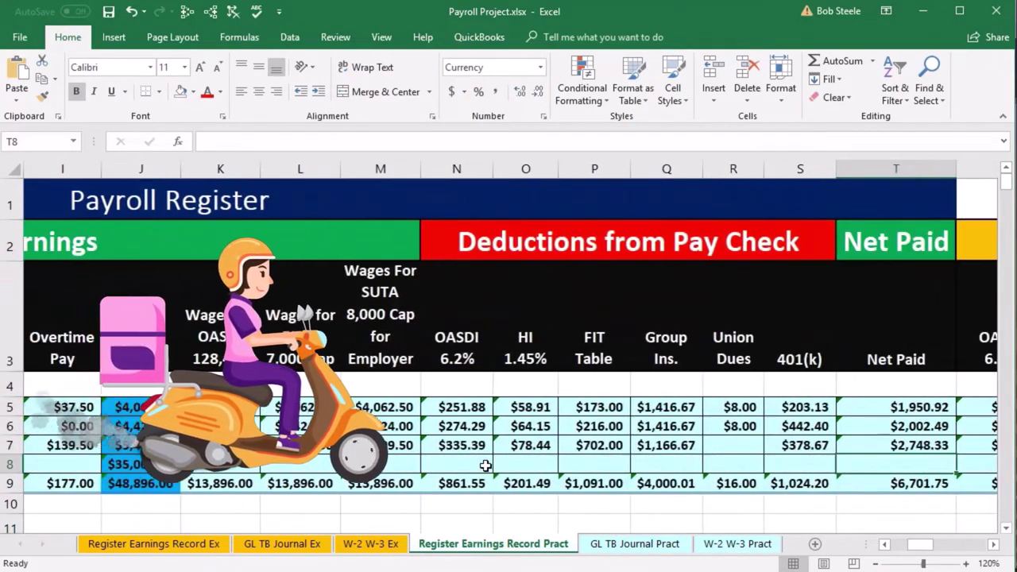
key(Right)
key(Left)
key(Left)
key(Left)
key(Left)
key(Left)
key(Left)
key(Left)
key(Left)
key(Left)
key(Left)
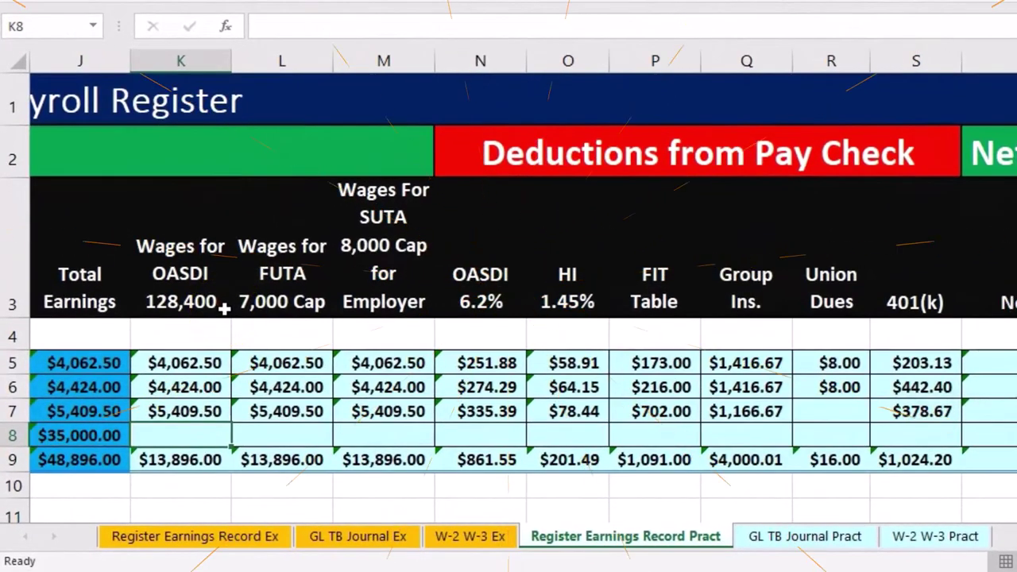
Set the fourth employee's wages for OASDI in K8 equal to total earnings with =J8
text(=)
key(Left)
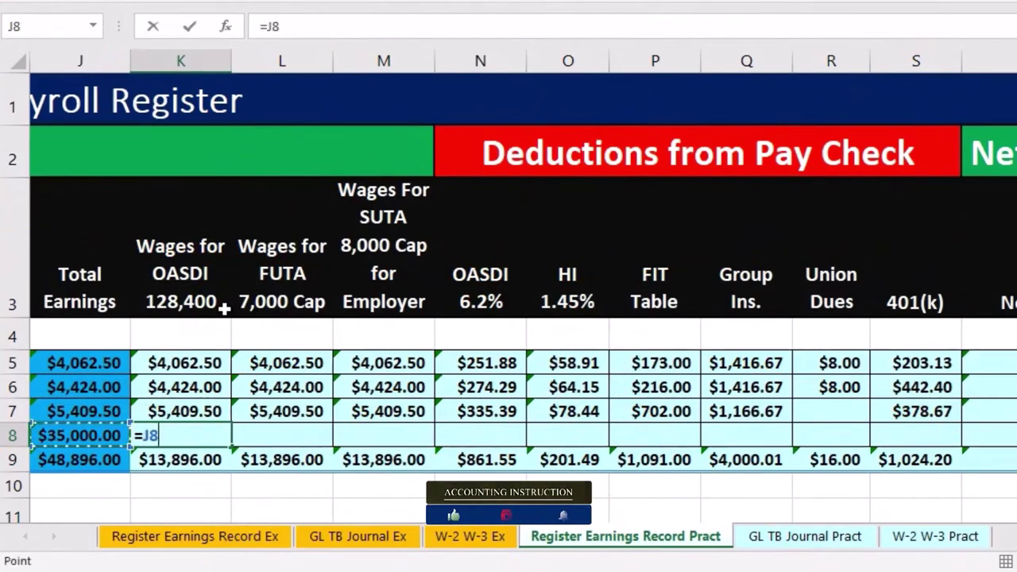
key(Tab)
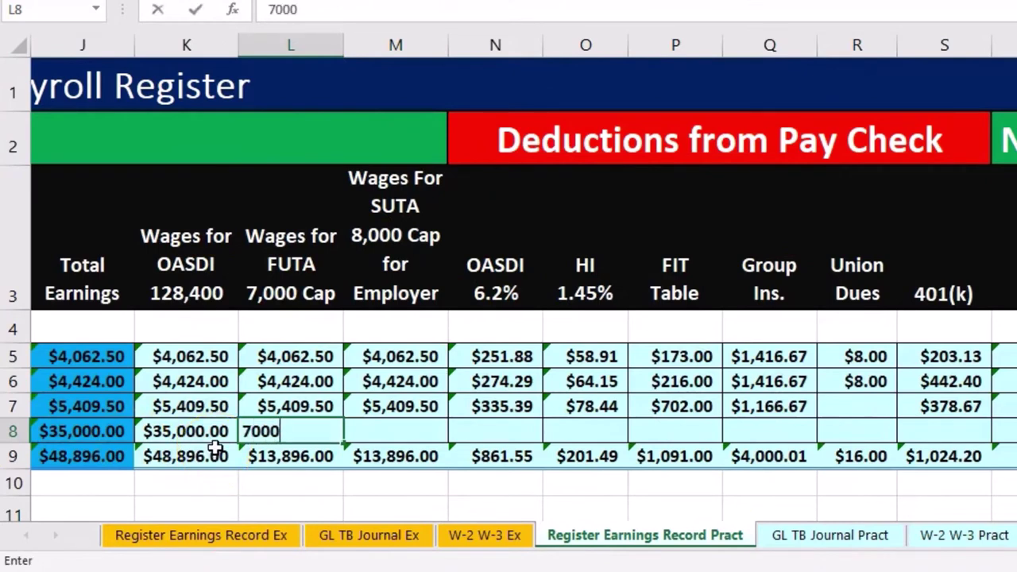
Enter the capped wages for the fourth employee: 7000 for FUTA in L8 and 8000 for SUTA in M8
key(Tab)
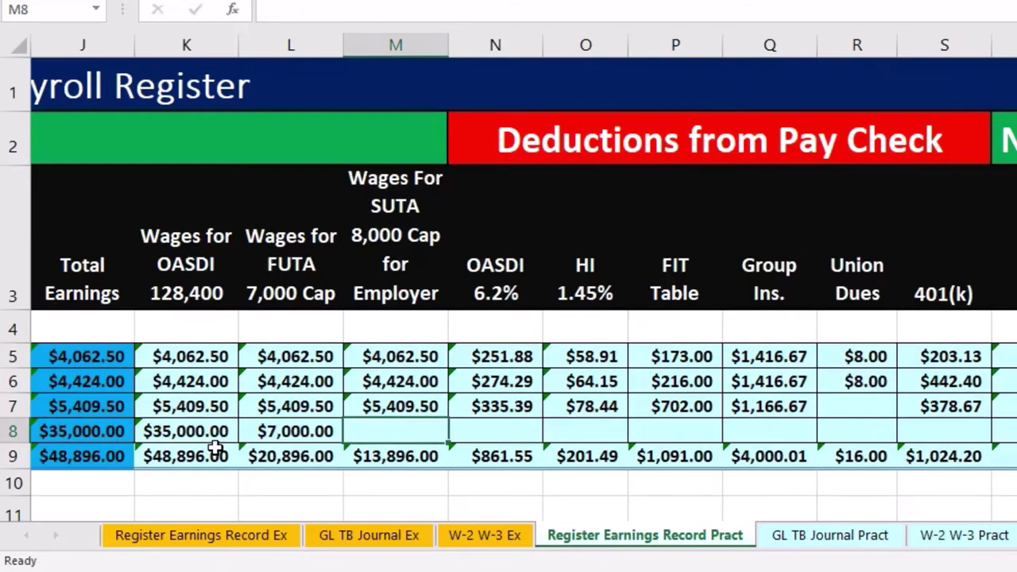
click(291, 428)
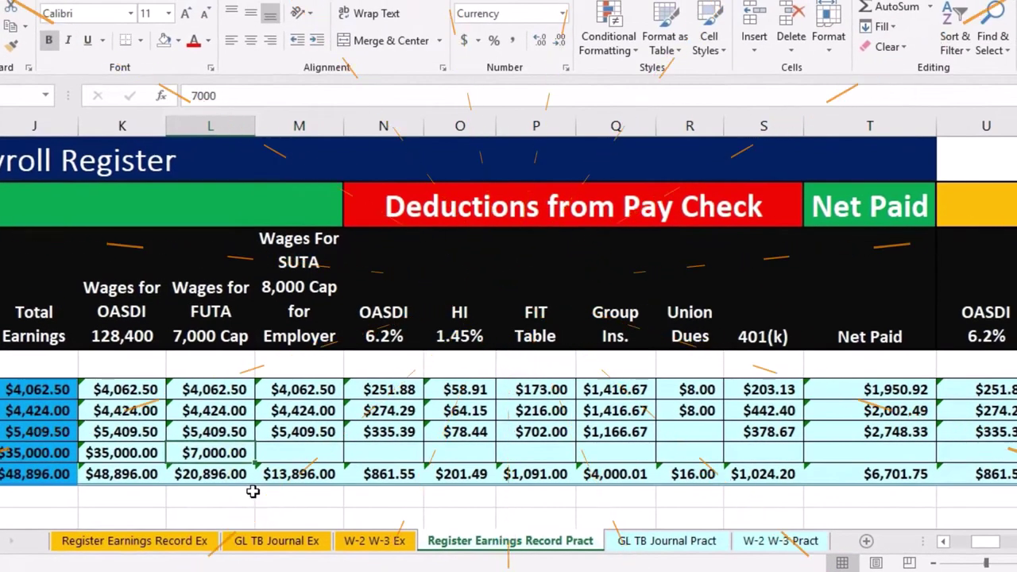
key(Tab)
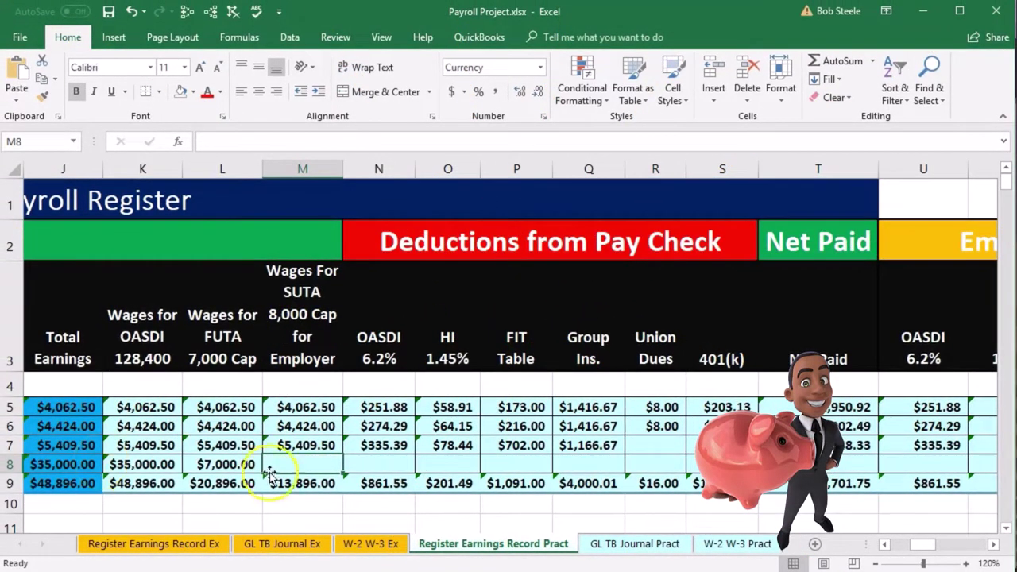
text(8000)
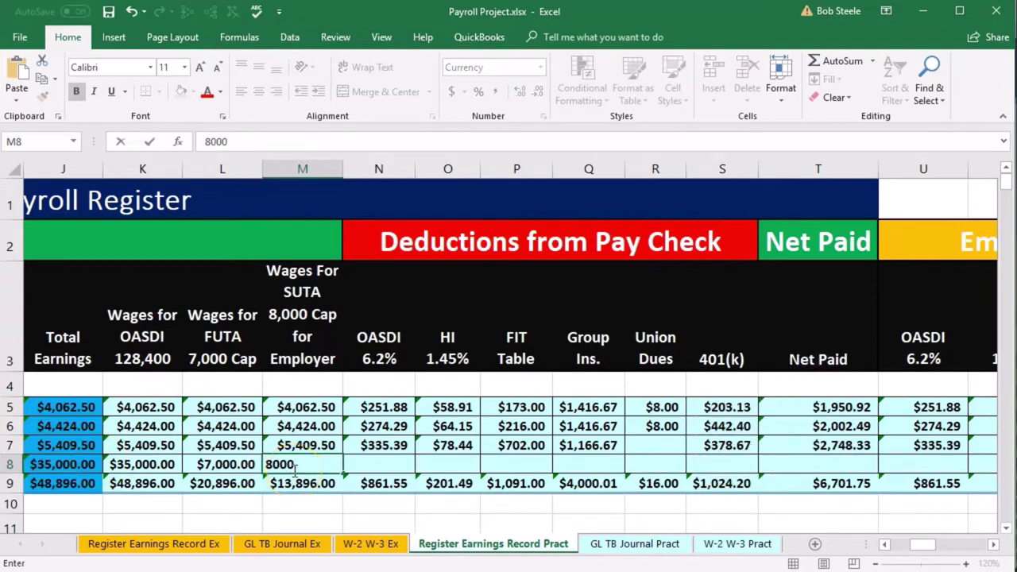
key(Tab)
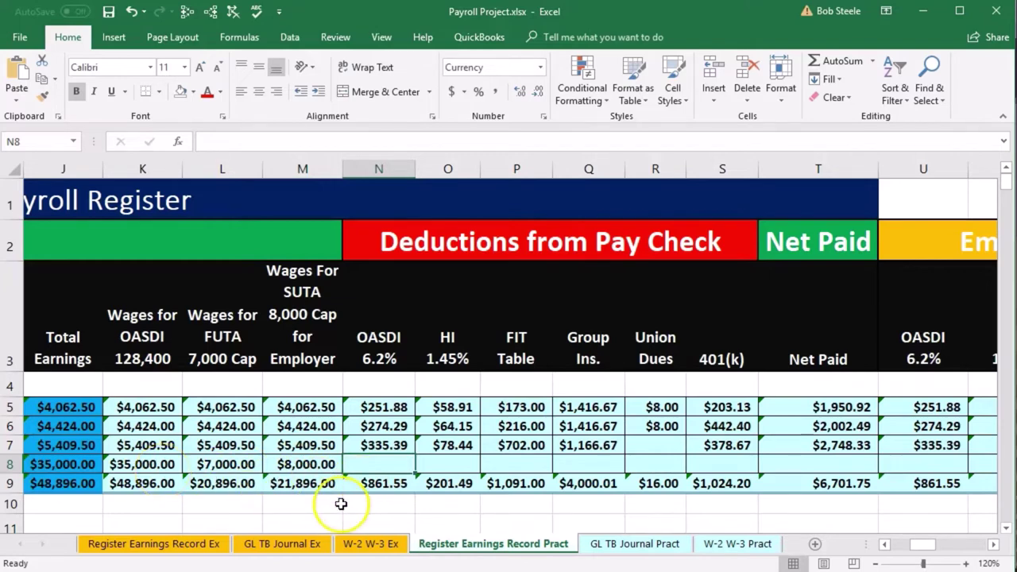
Calculate the fourth employee's OASDI deduction in N8 with =K8*.062 and HI deduction in O8 with =J8*.0145
text(=)
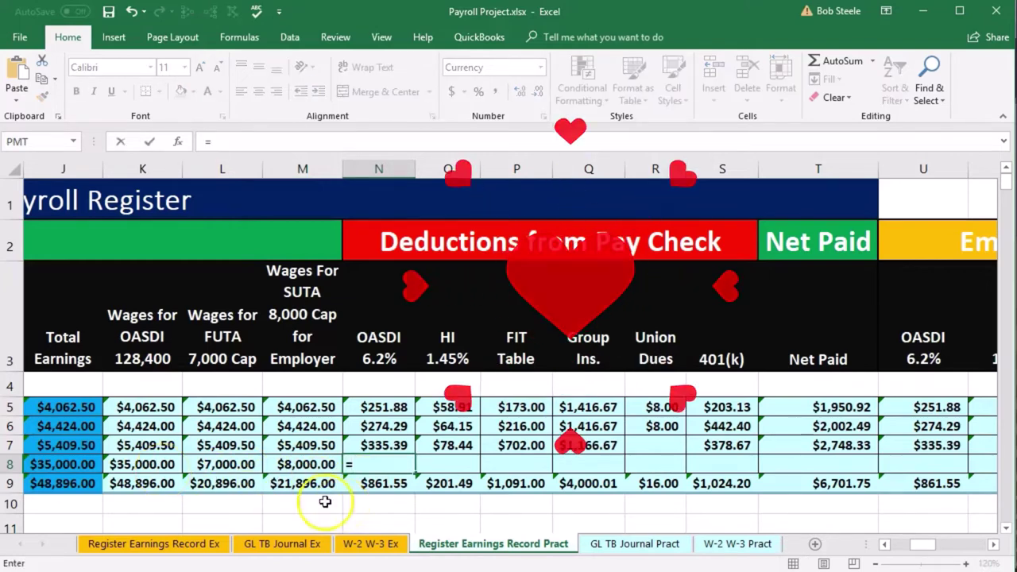
click(147, 464)
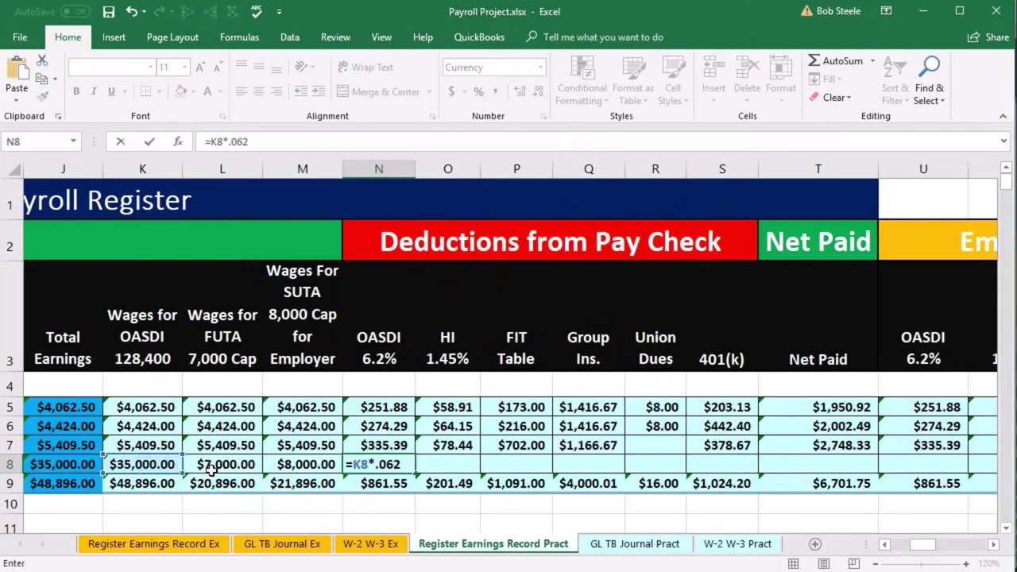
key(Tab)
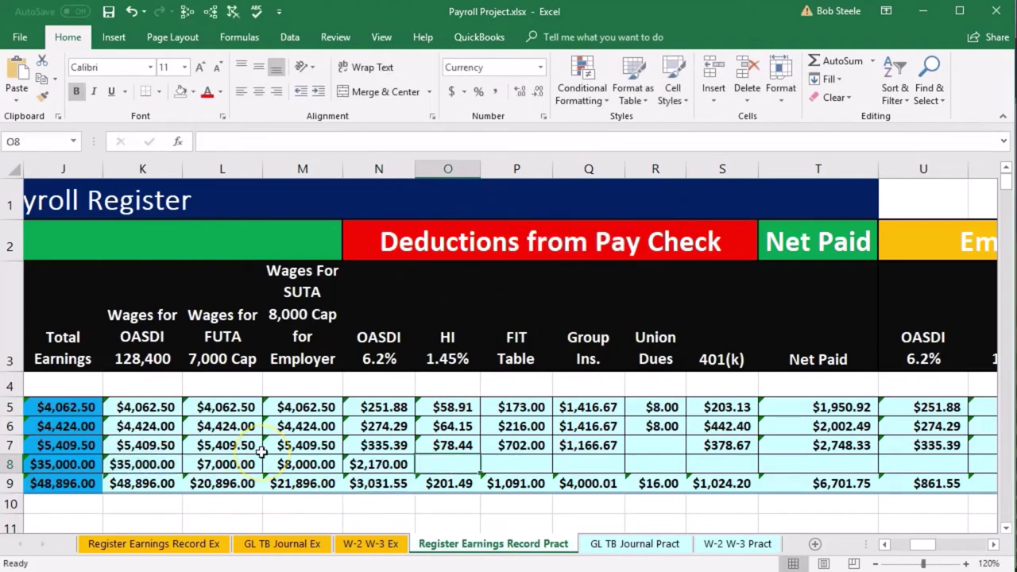
text(=)
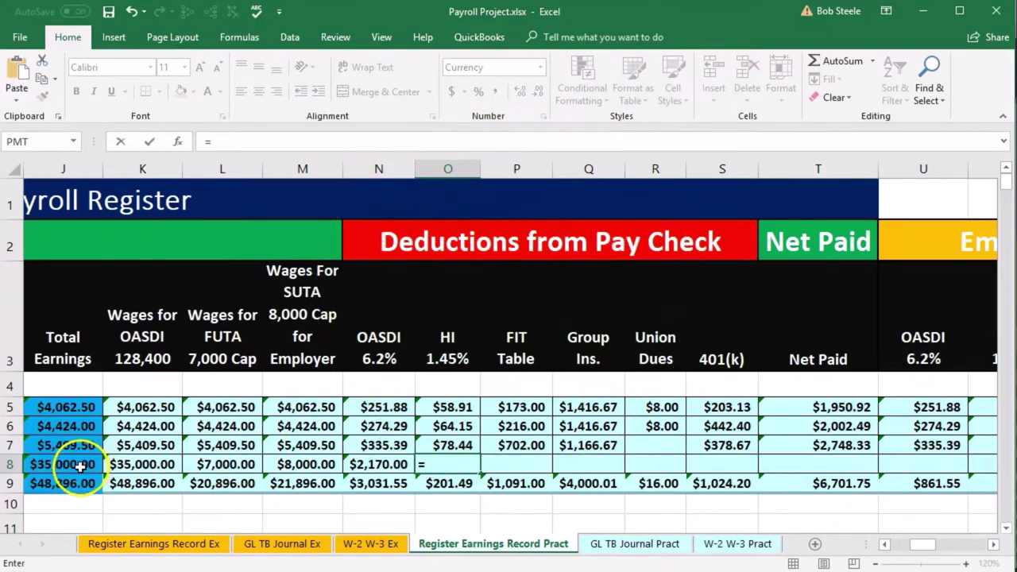
click(80, 467)
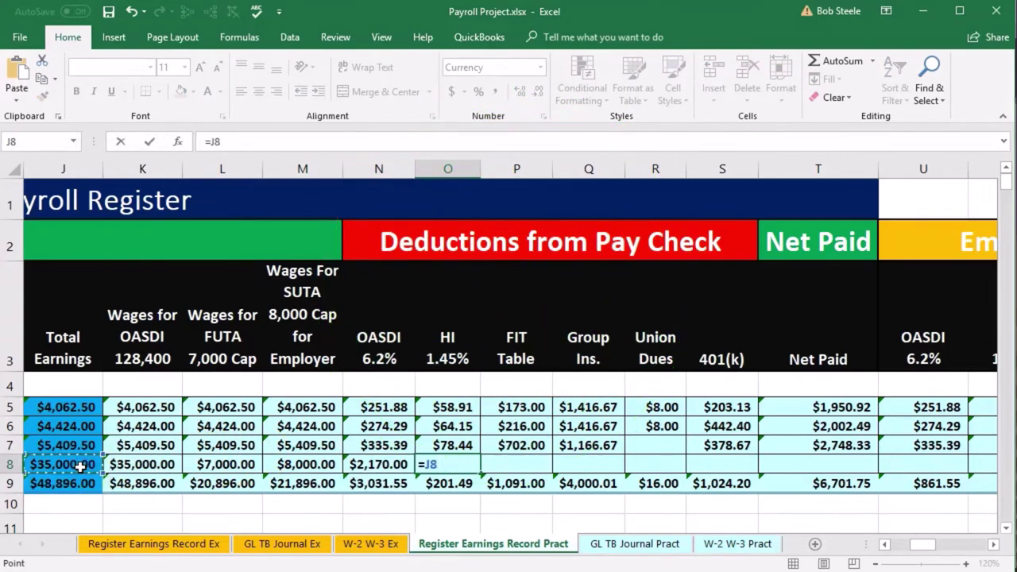
text(*.01)
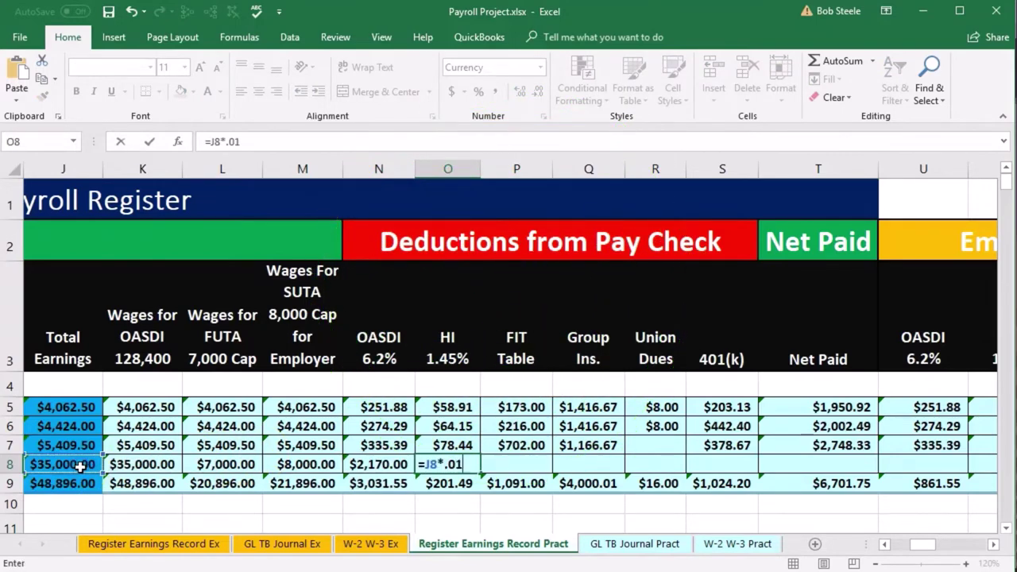
text(45)
key(Tab)
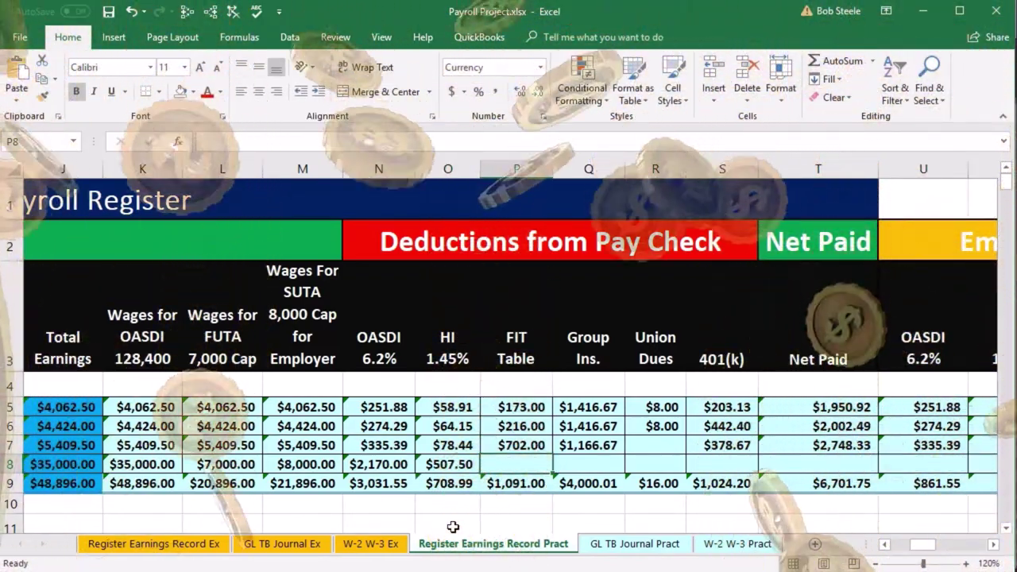
Review the fourth employee's filing status, number of allowances and regular pay in row 8
key(Left)
key(Left)
key(Left)
key(Left)
key(Left)
key(Left)
key(Left)
key(Left)
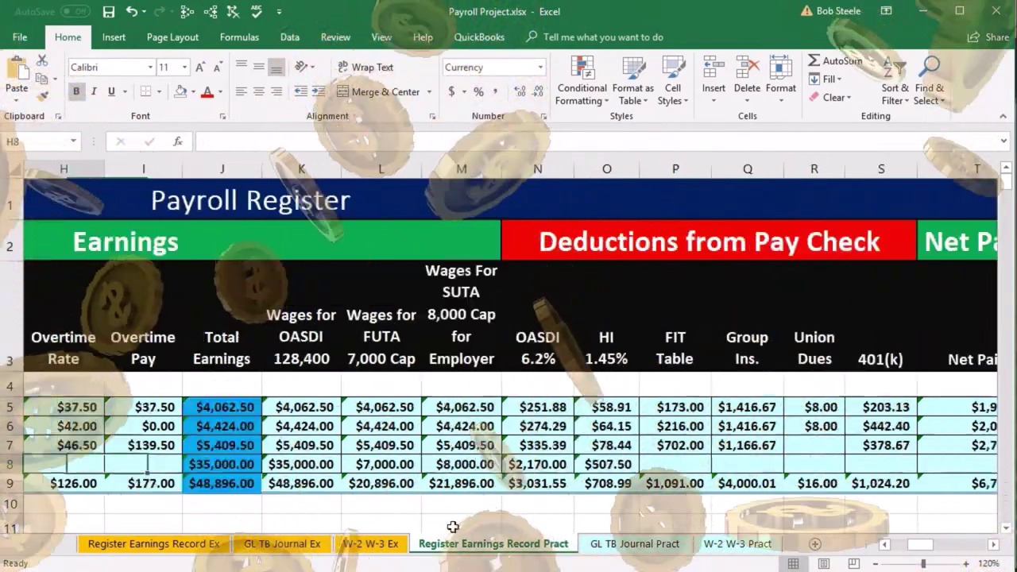
key(Home)
key(Right)
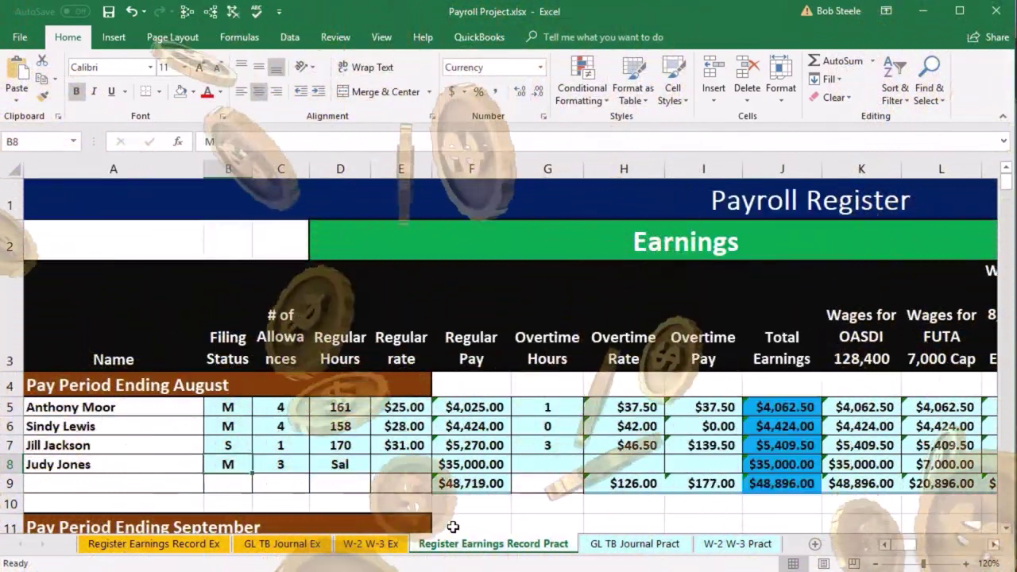
key(Right)
key(Right)
key(Right)
key(Right)
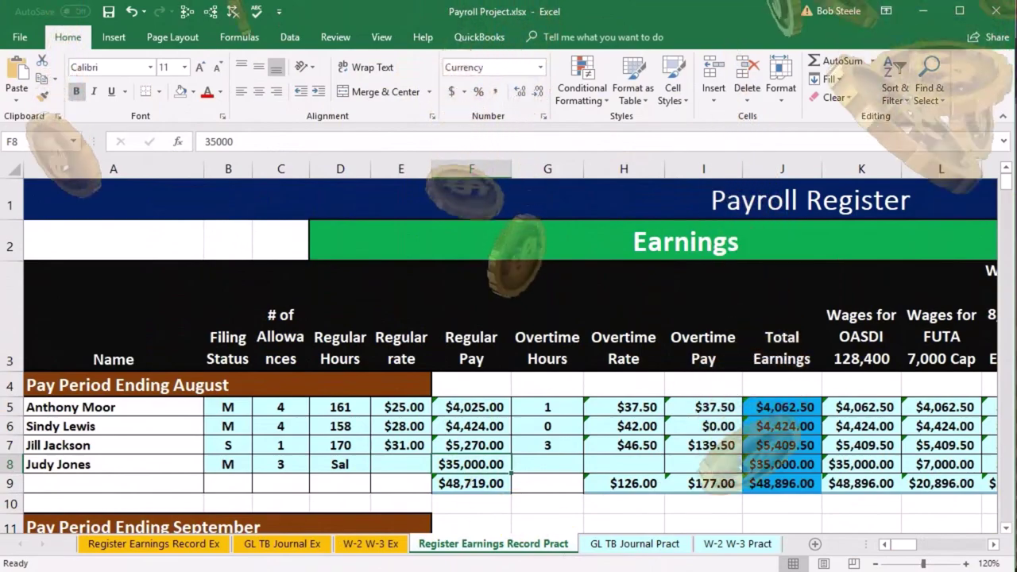
Switch to the Circle E PDF in Adobe Acrobat and examine the monthly wage bracket table for single persons
key(alt+Tab)
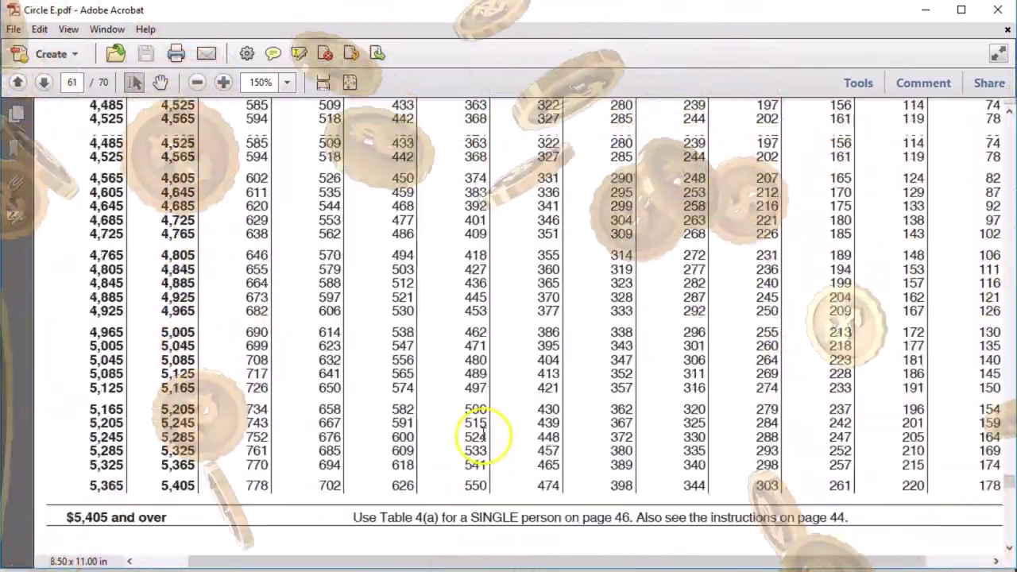
scroll(482, 433, up, 10)
scroll(476, 433, down, 11)
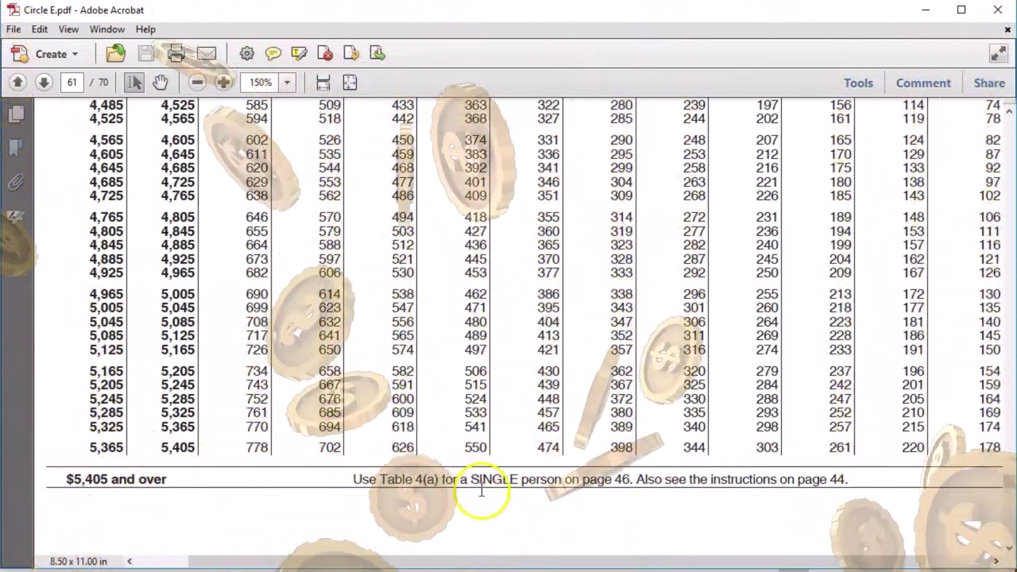
scroll(221, 485, up, 5)
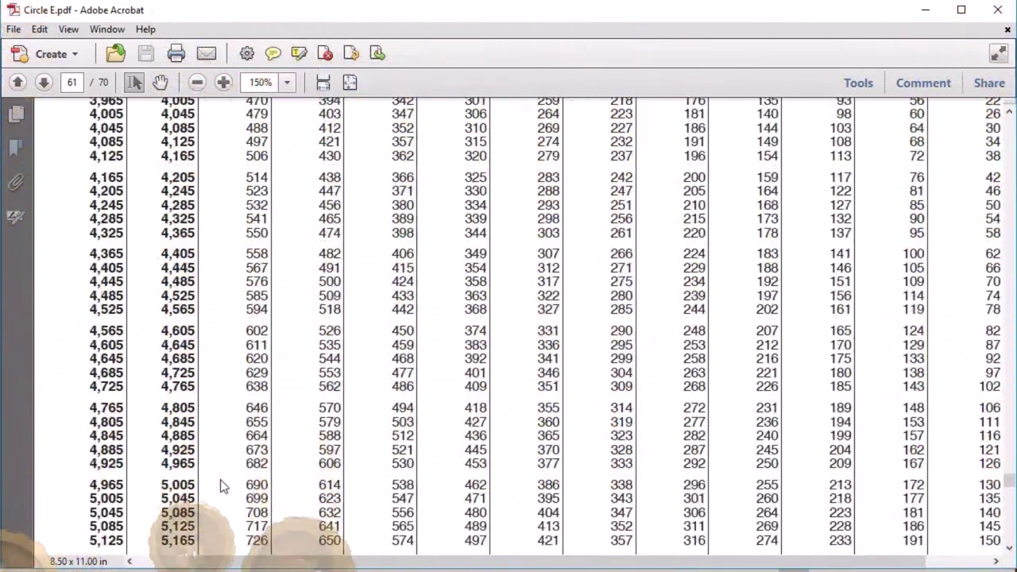
scroll(222, 485, up, 18)
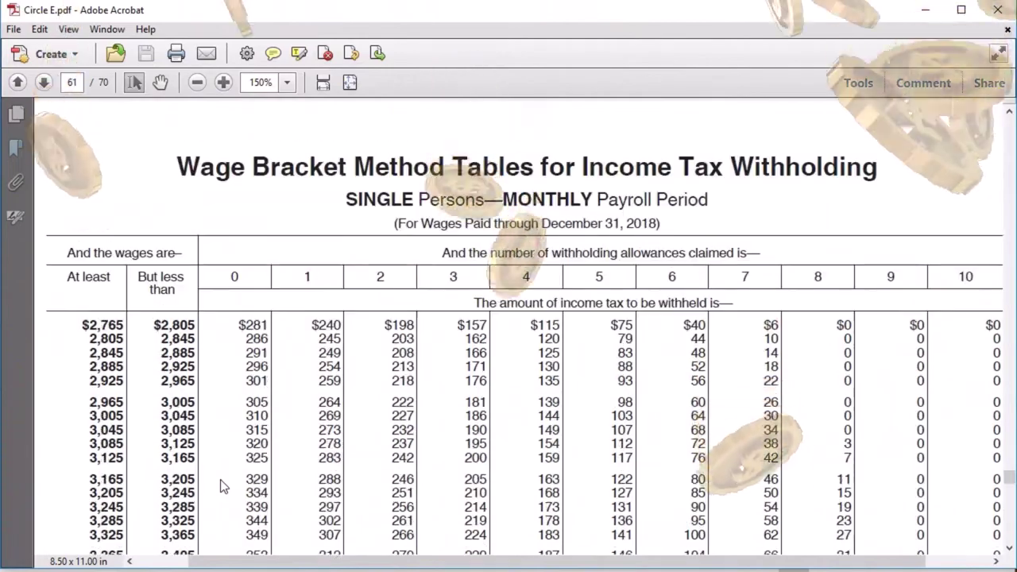
scroll(222, 486, up, 7)
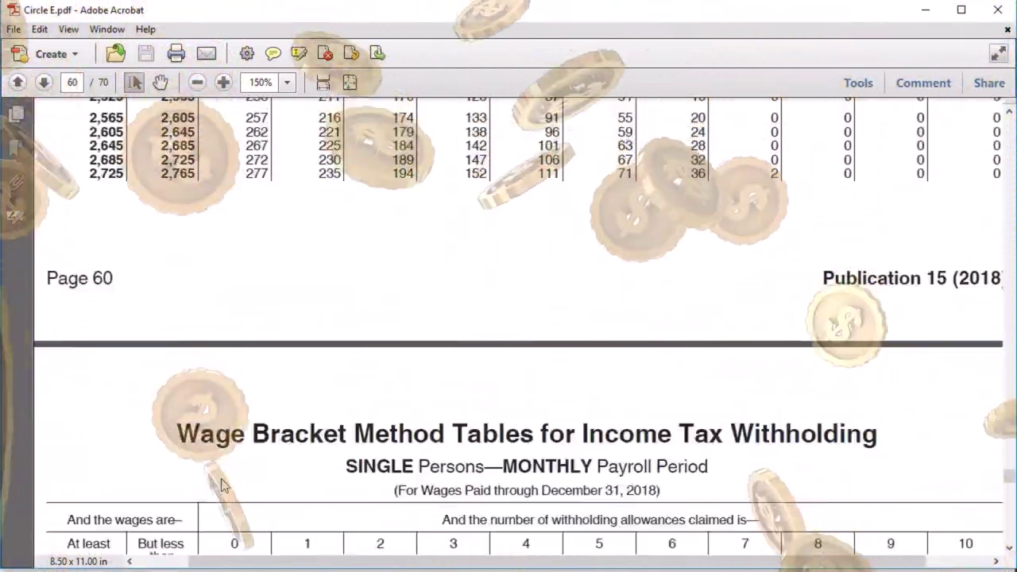
Go back through the wage bracket tables to the percentage method tables for income tax withholding on page 47
scroll(222, 486, down, 5)
scroll(370, 420, up, 20)
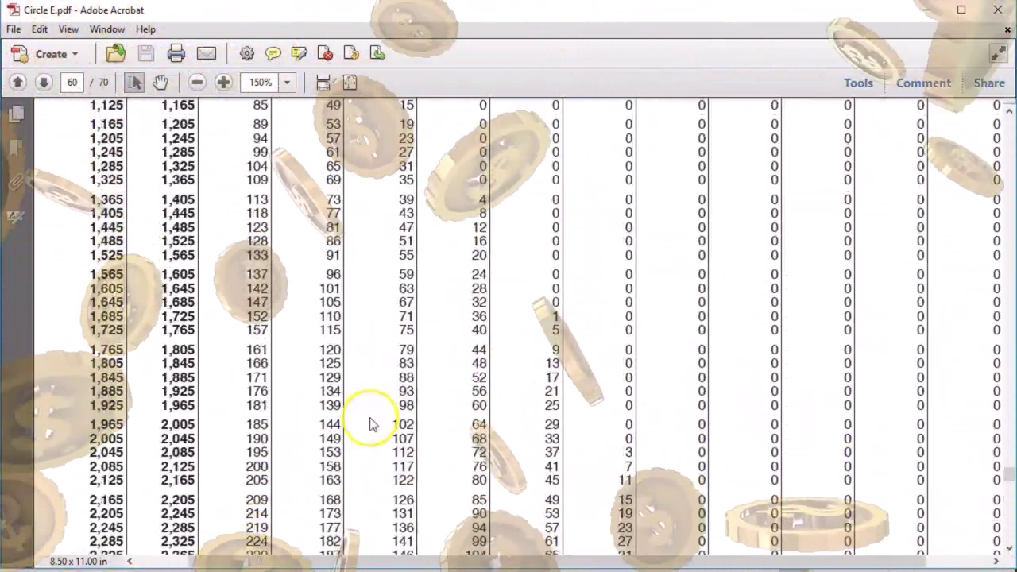
scroll(370, 423, up, 15)
scroll(370, 424, down, 15)
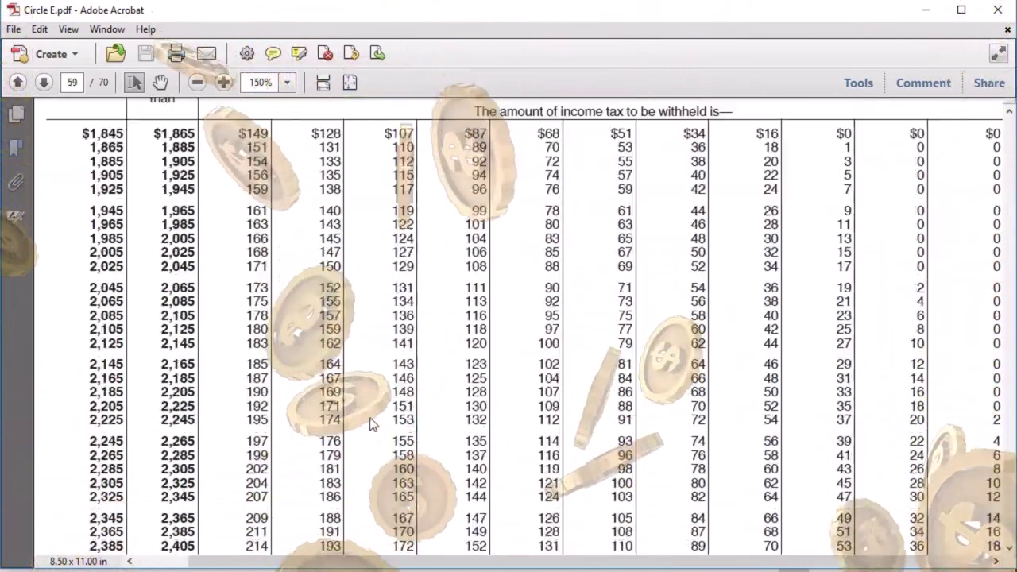
scroll(370, 424, up, 20)
scroll(369, 424, up, 10)
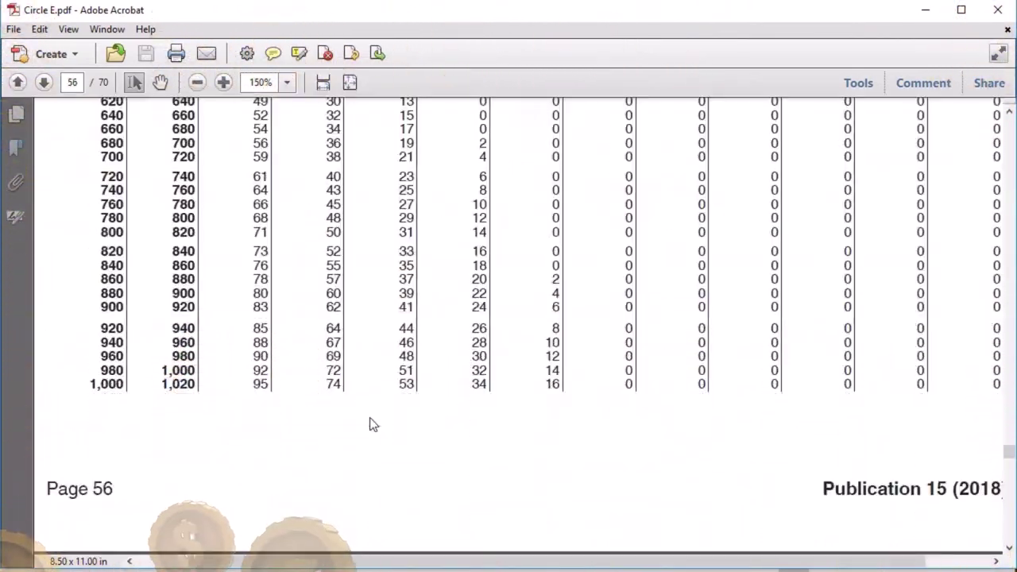
scroll(369, 424, up, 15)
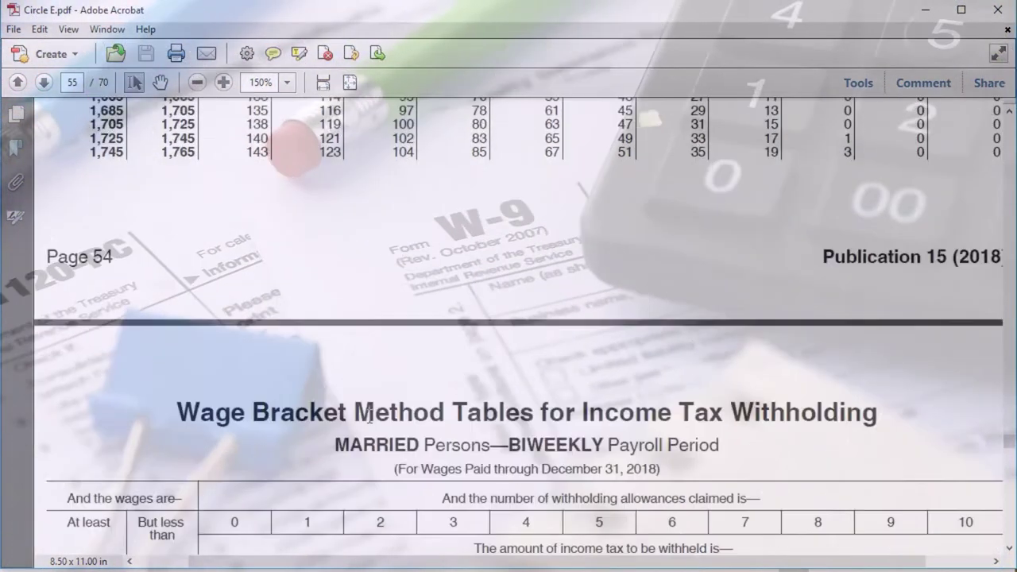
scroll(369, 416, up, 20)
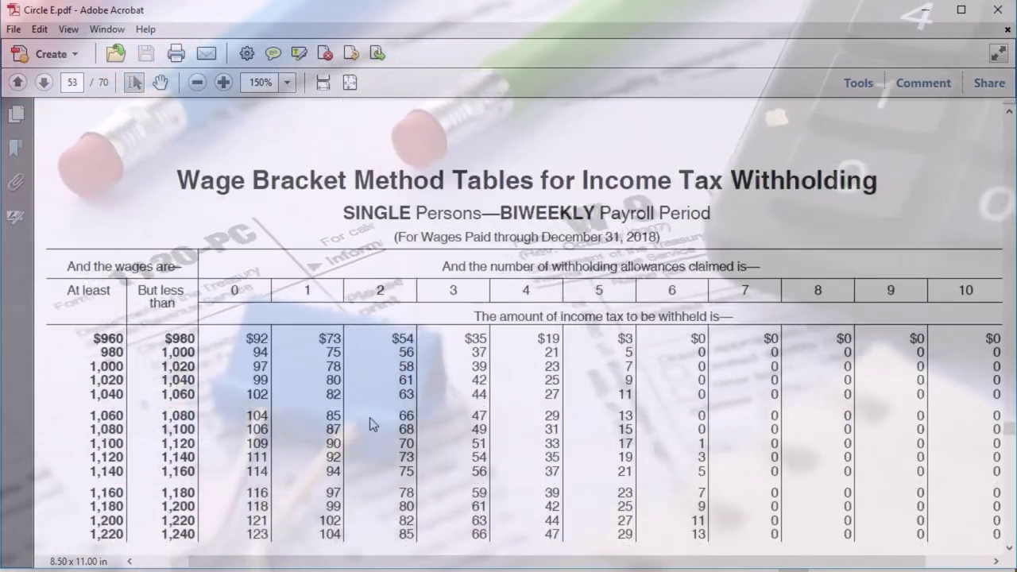
scroll(370, 424, up, 20)
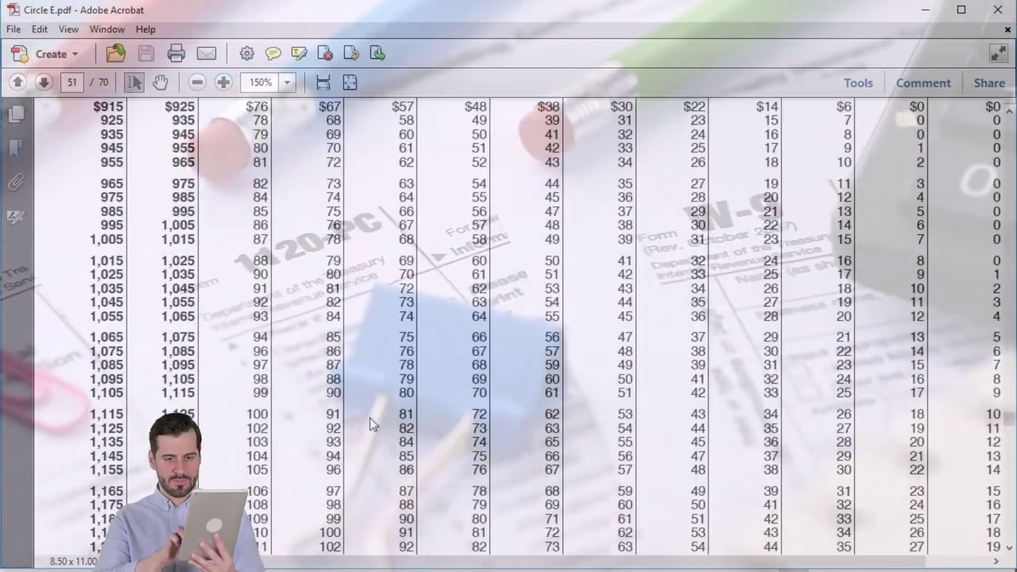
scroll(370, 424, up, 20)
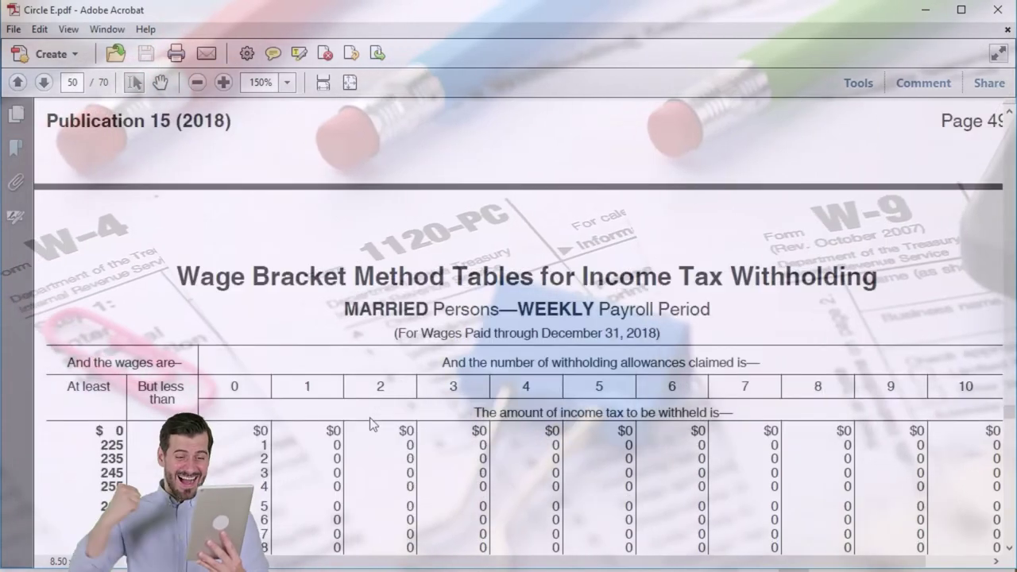
scroll(369, 423, up, 20)
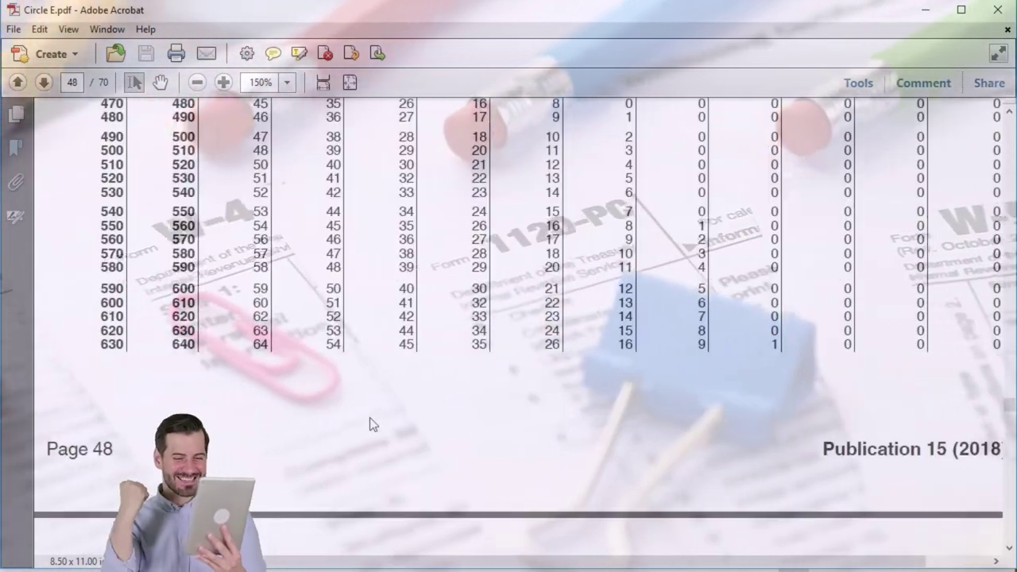
scroll(369, 423, up, 6)
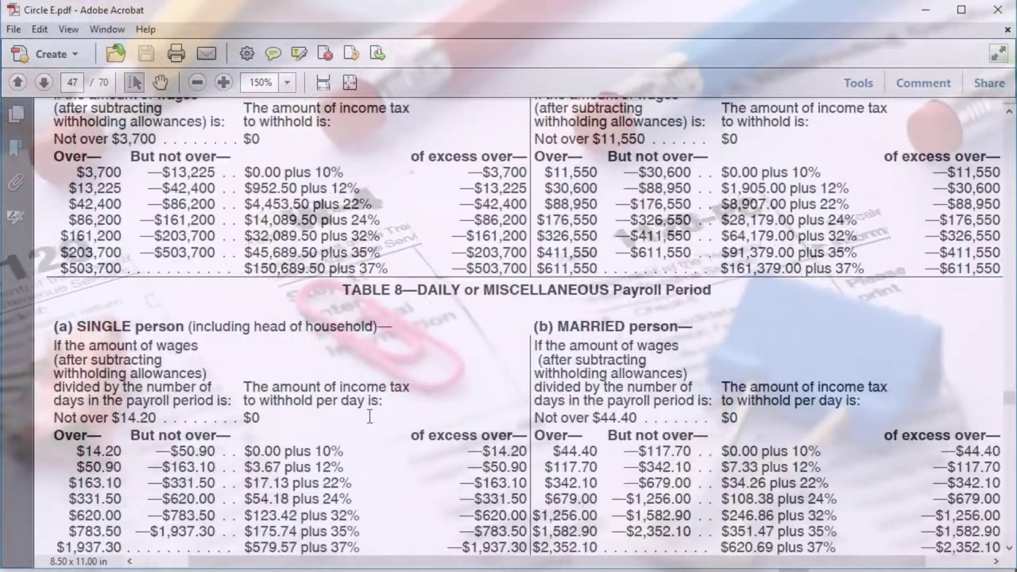
scroll(370, 417, up, 7)
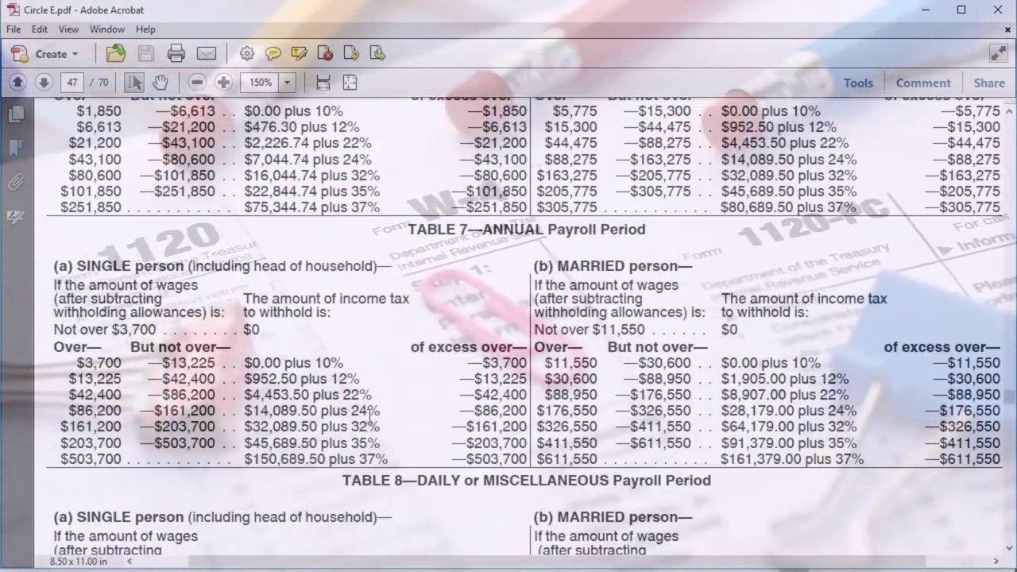
scroll(369, 416, up, 3)
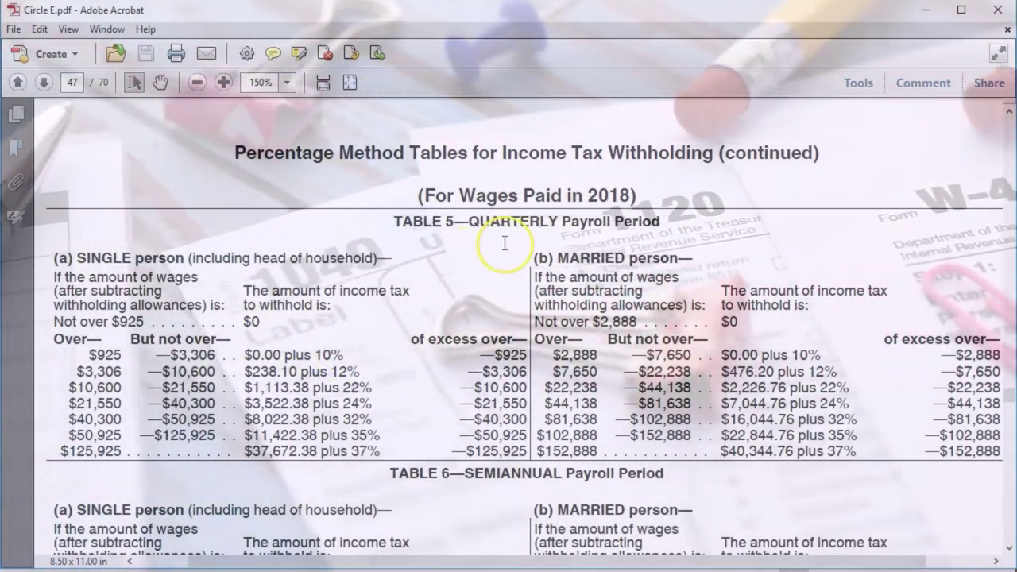
Look through the percentage method tables by payroll period and find Table 4 for the monthly period, married person, on page 46
scroll(490, 263, down, 1)
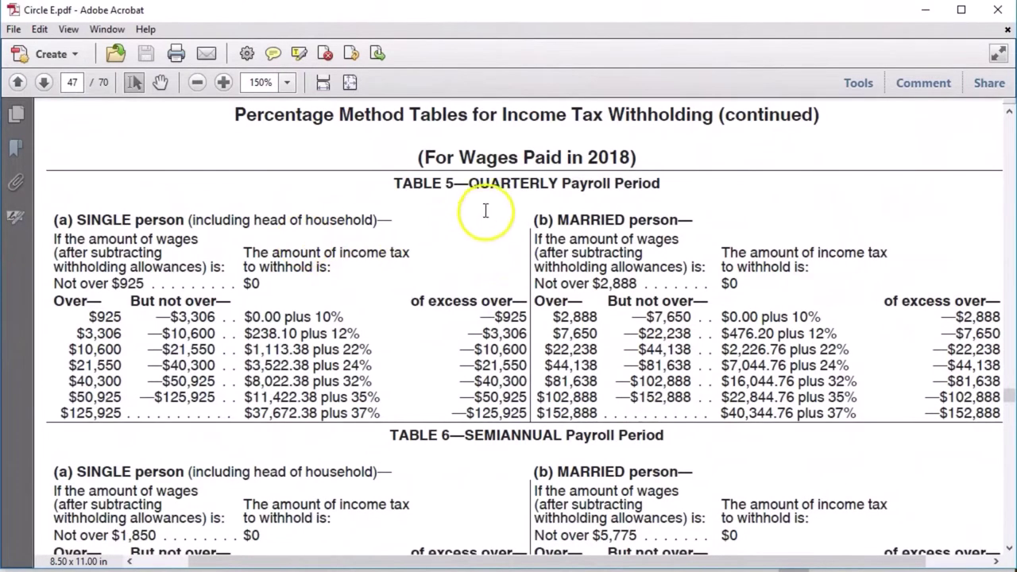
scroll(485, 210, down, 3)
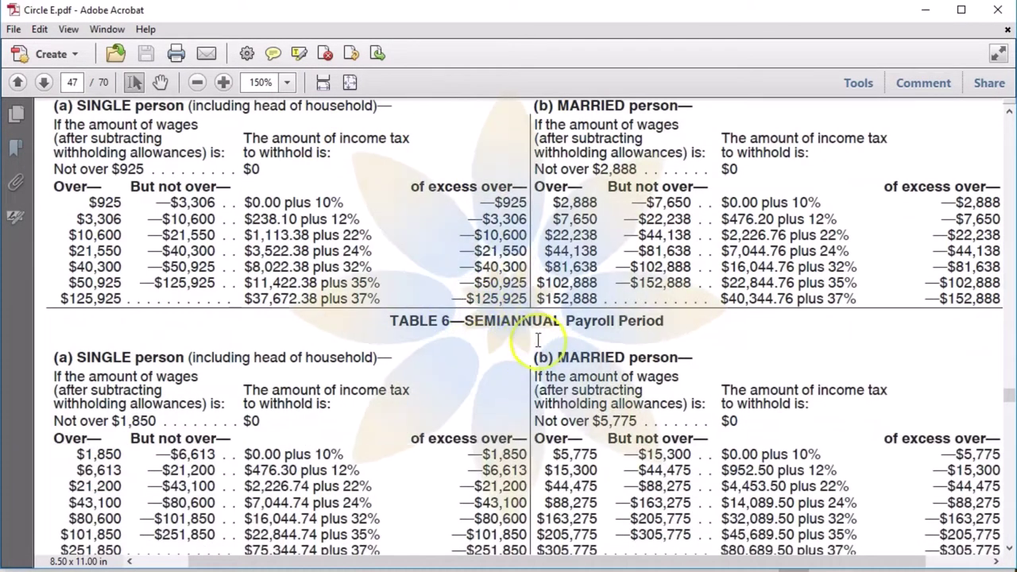
scroll(538, 340, down, 1)
scroll(528, 349, up, 20)
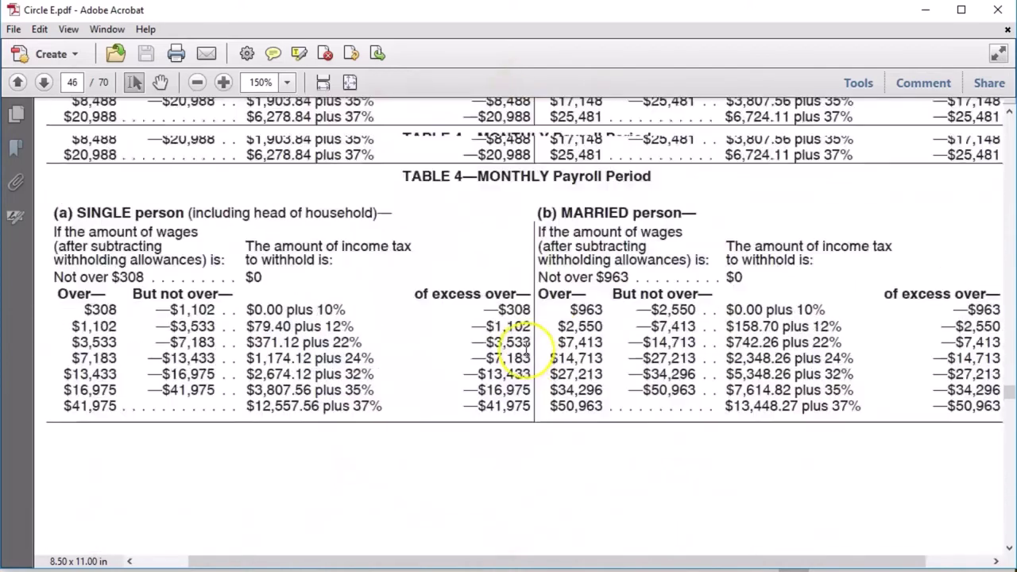
scroll(526, 349, up, 9)
scroll(525, 350, up, 18)
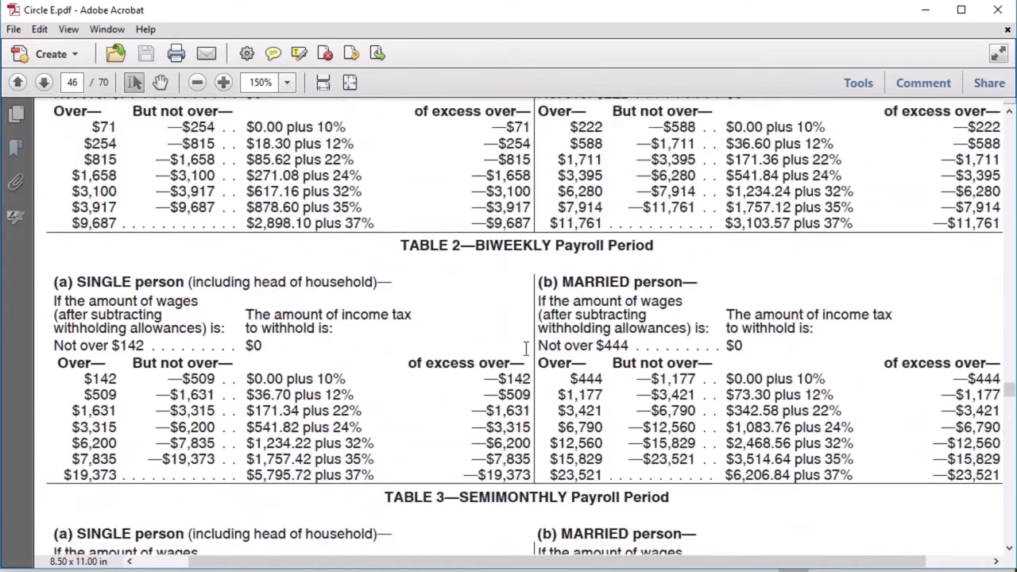
scroll(525, 349, down, 11)
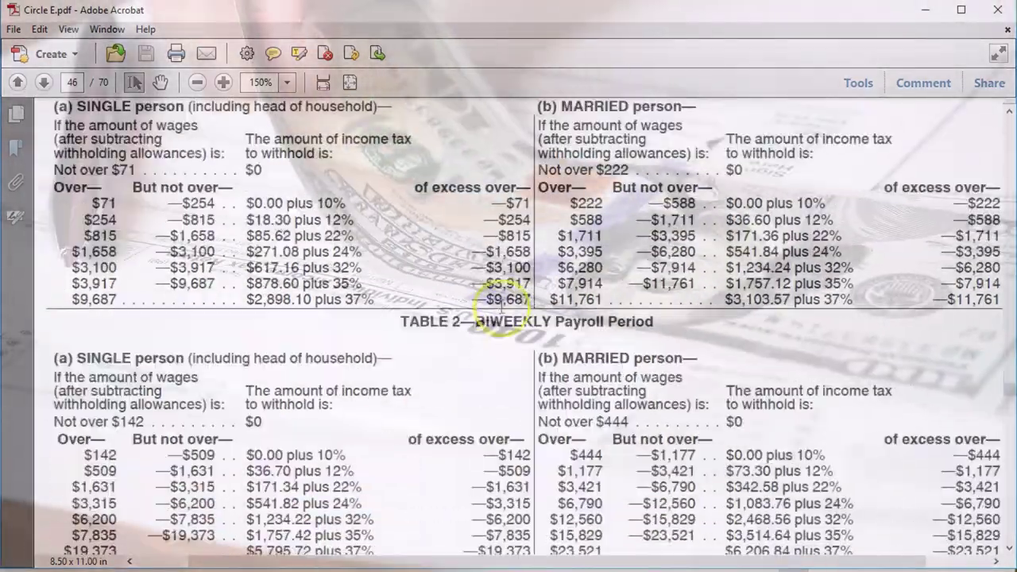
scroll(486, 379, down, 11)
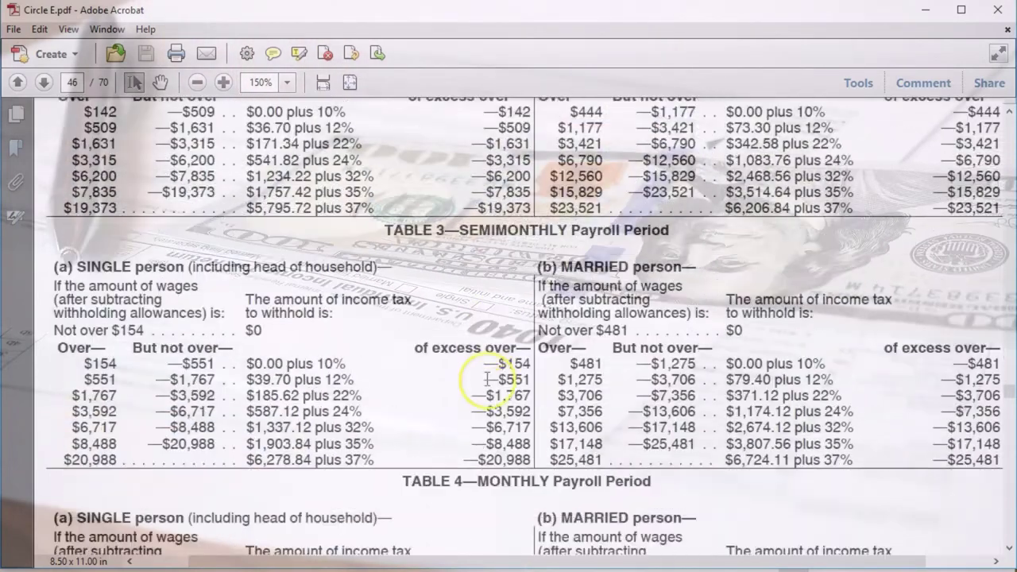
scroll(486, 394, down, 2)
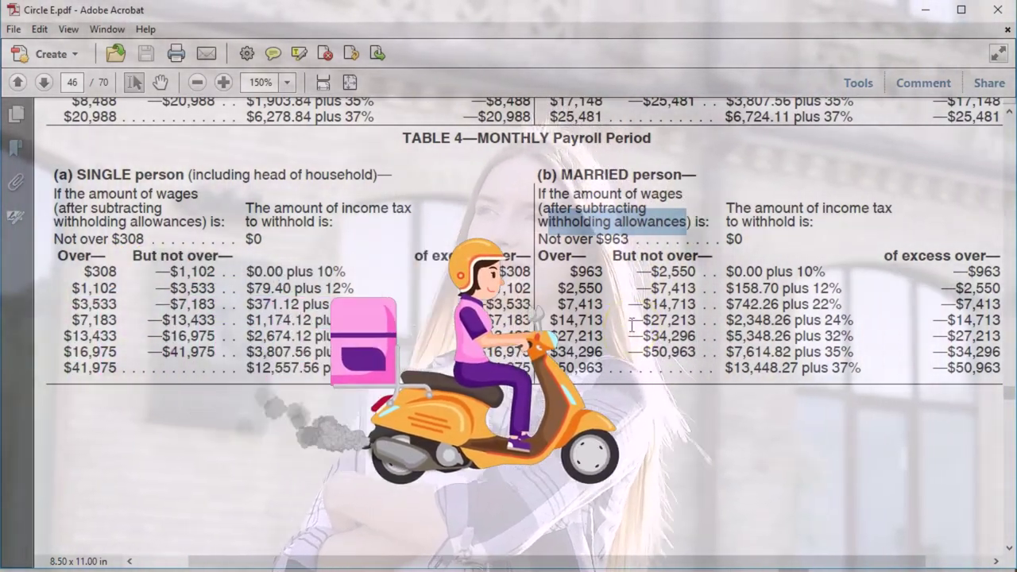
Find Table 5 on page 45 with the 2018 amount for one withholding allowance per payroll period
scroll(632, 324, up, 3)
scroll(631, 324, up, 20)
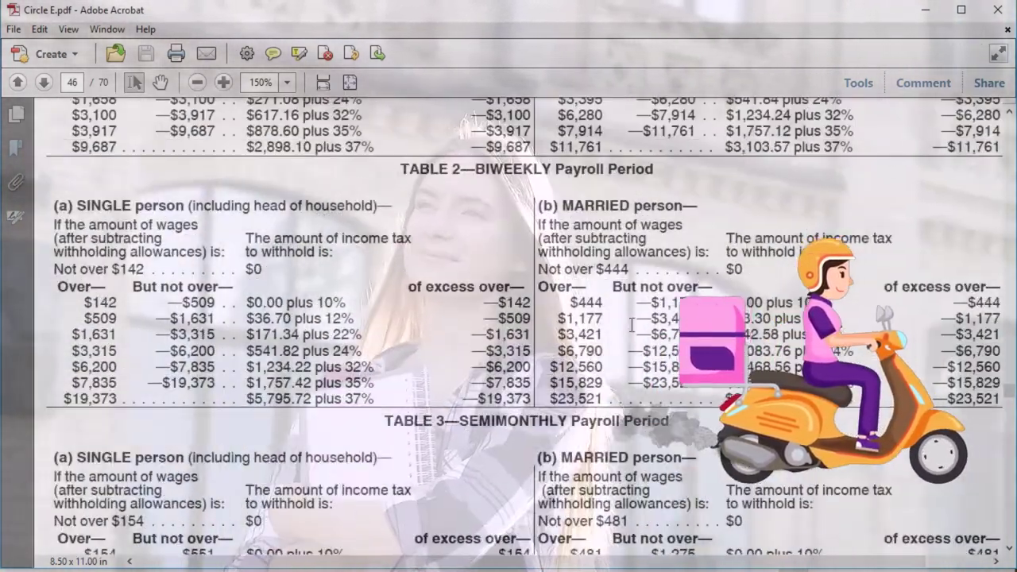
scroll(632, 324, up, 20)
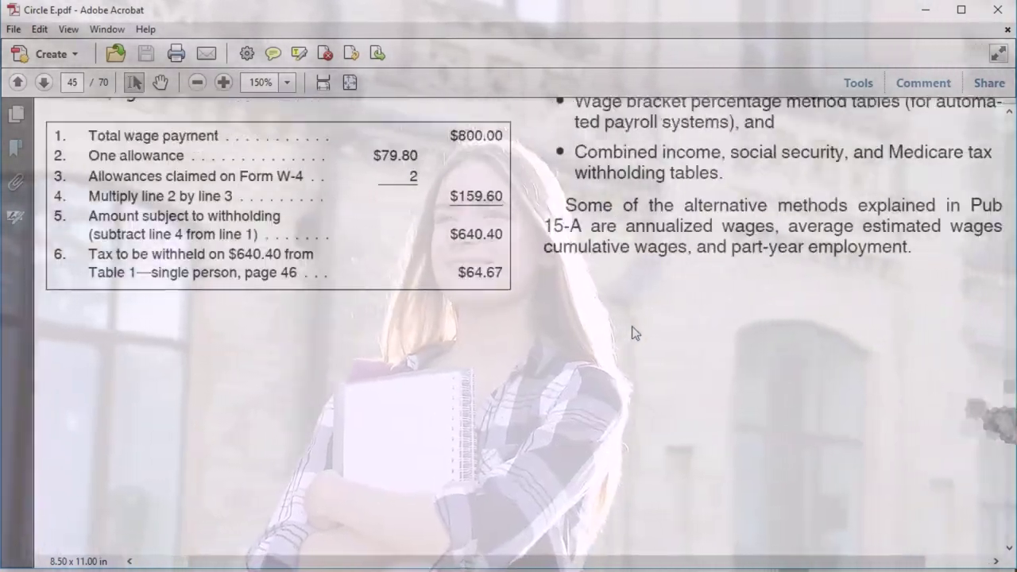
scroll(632, 324, up, 2)
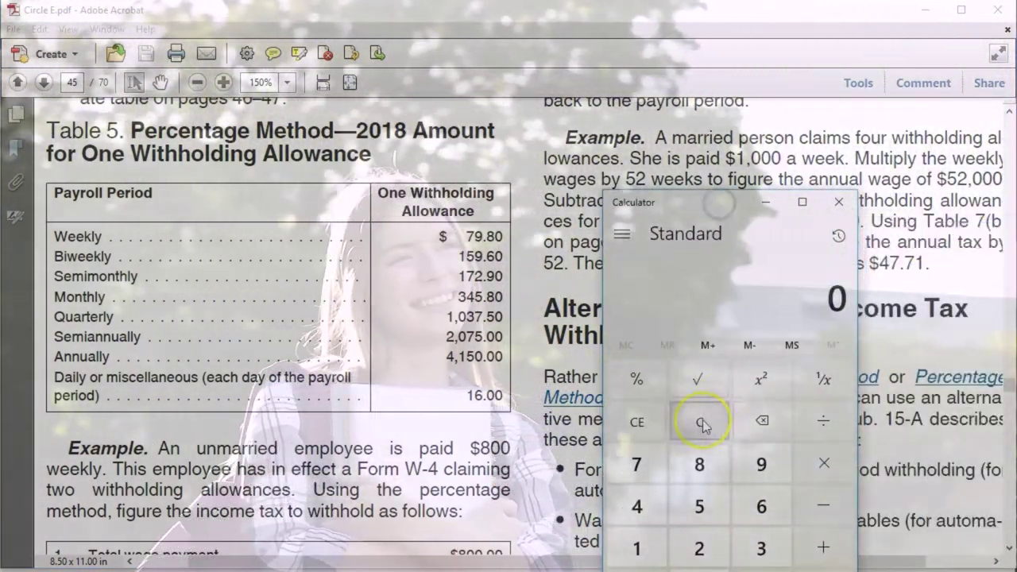
Calculate the employee's total monthly withholding allowance in Calculator by multiplying 345.8 by 3
click(702, 424)
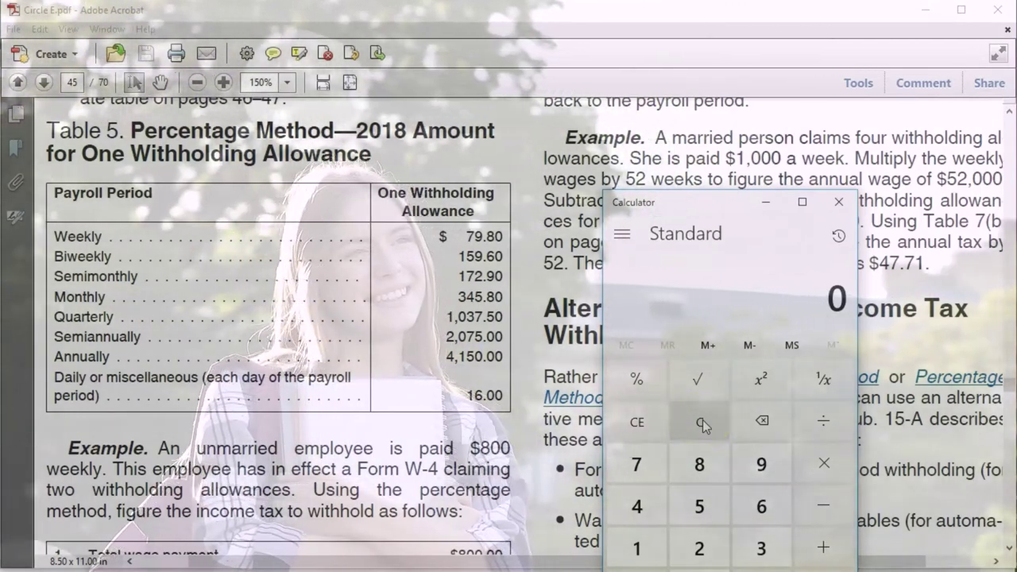
text(345.8)
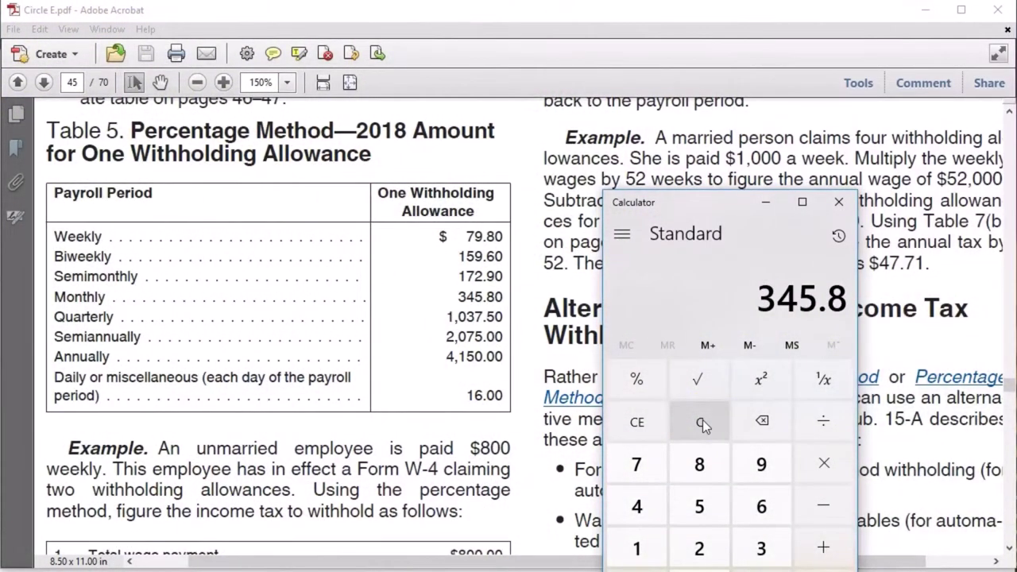
text(*3)
key(Return)
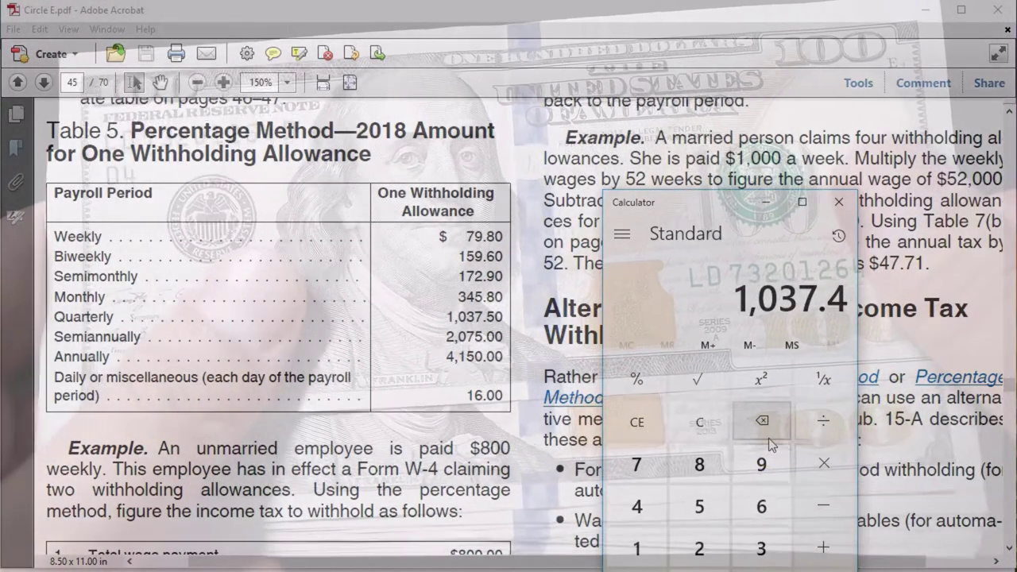
Subtract 35,000 from the total allowance in Calculator to work out the wages subject to withholding
click(823, 505)
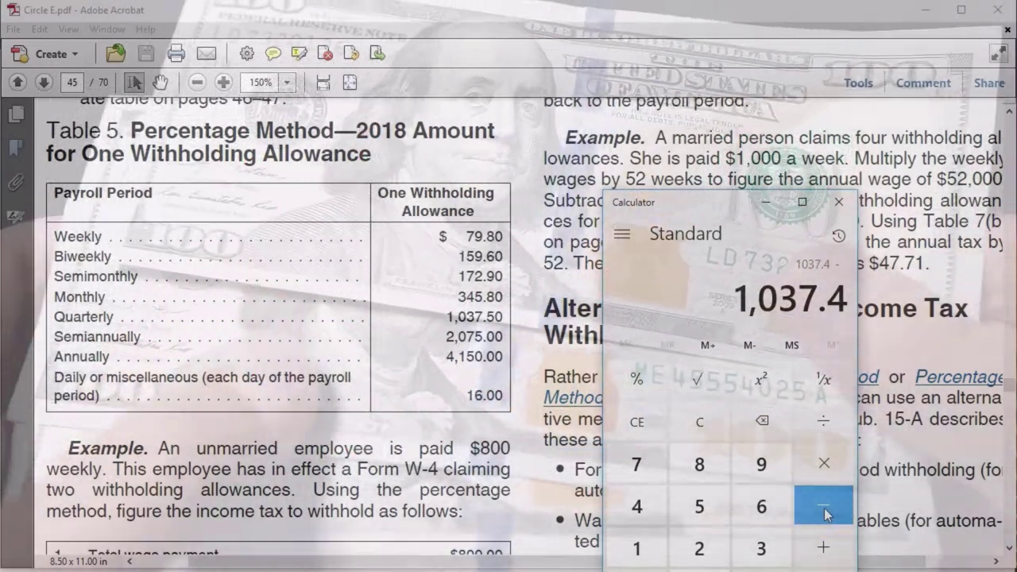
text(350000)
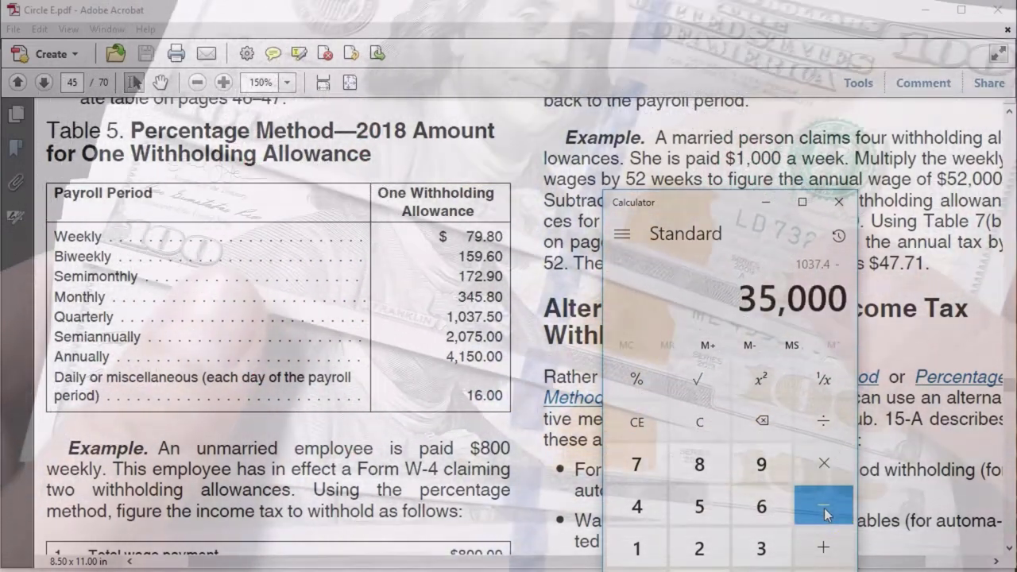
key(Return)
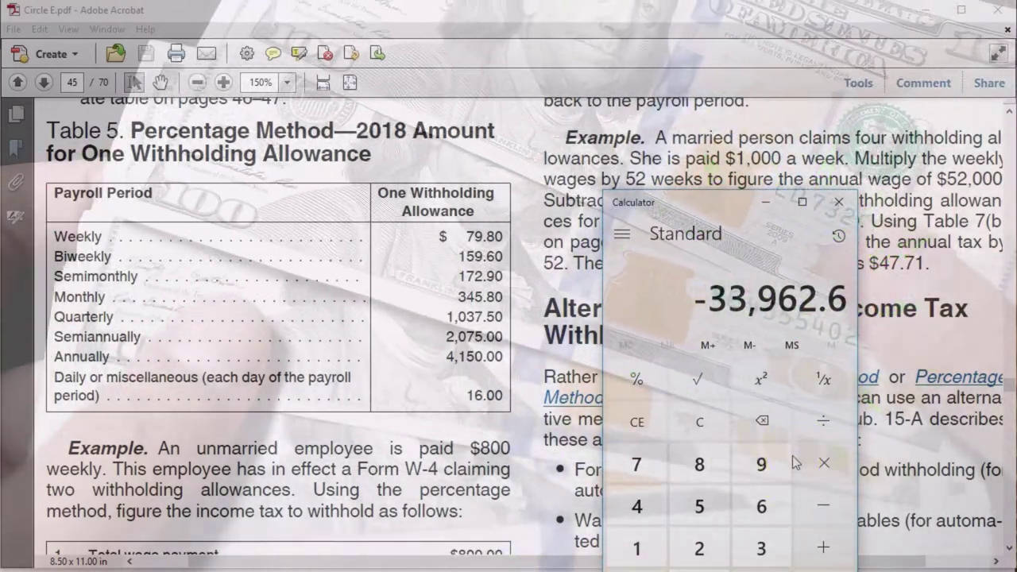
click(815, 428)
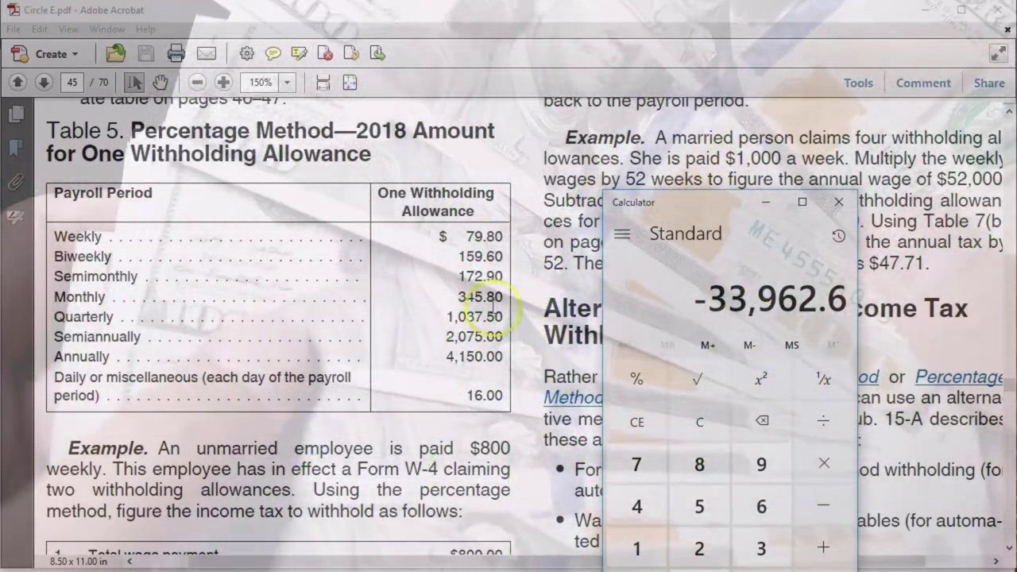
click(479, 302)
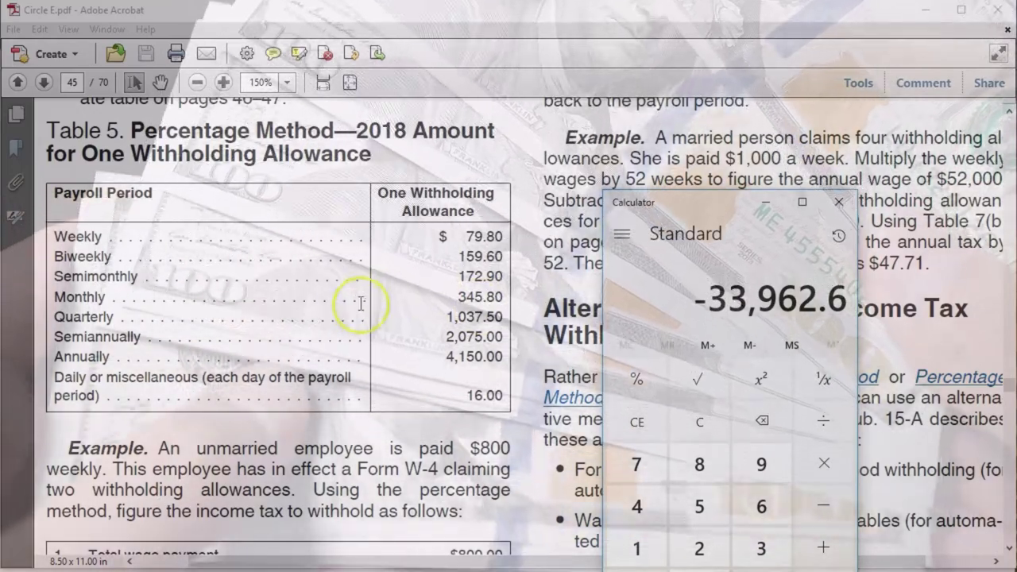
click(432, 306)
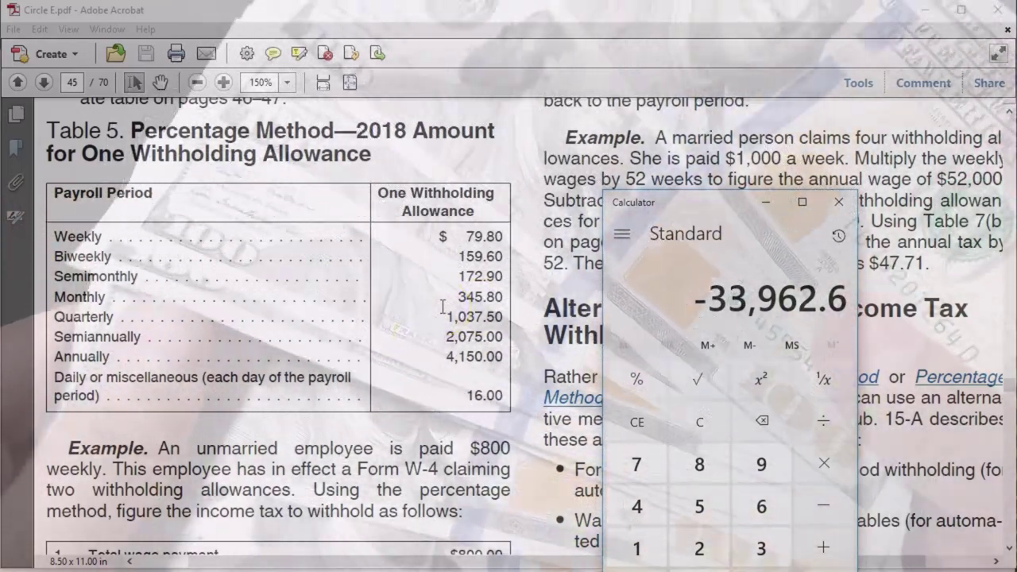